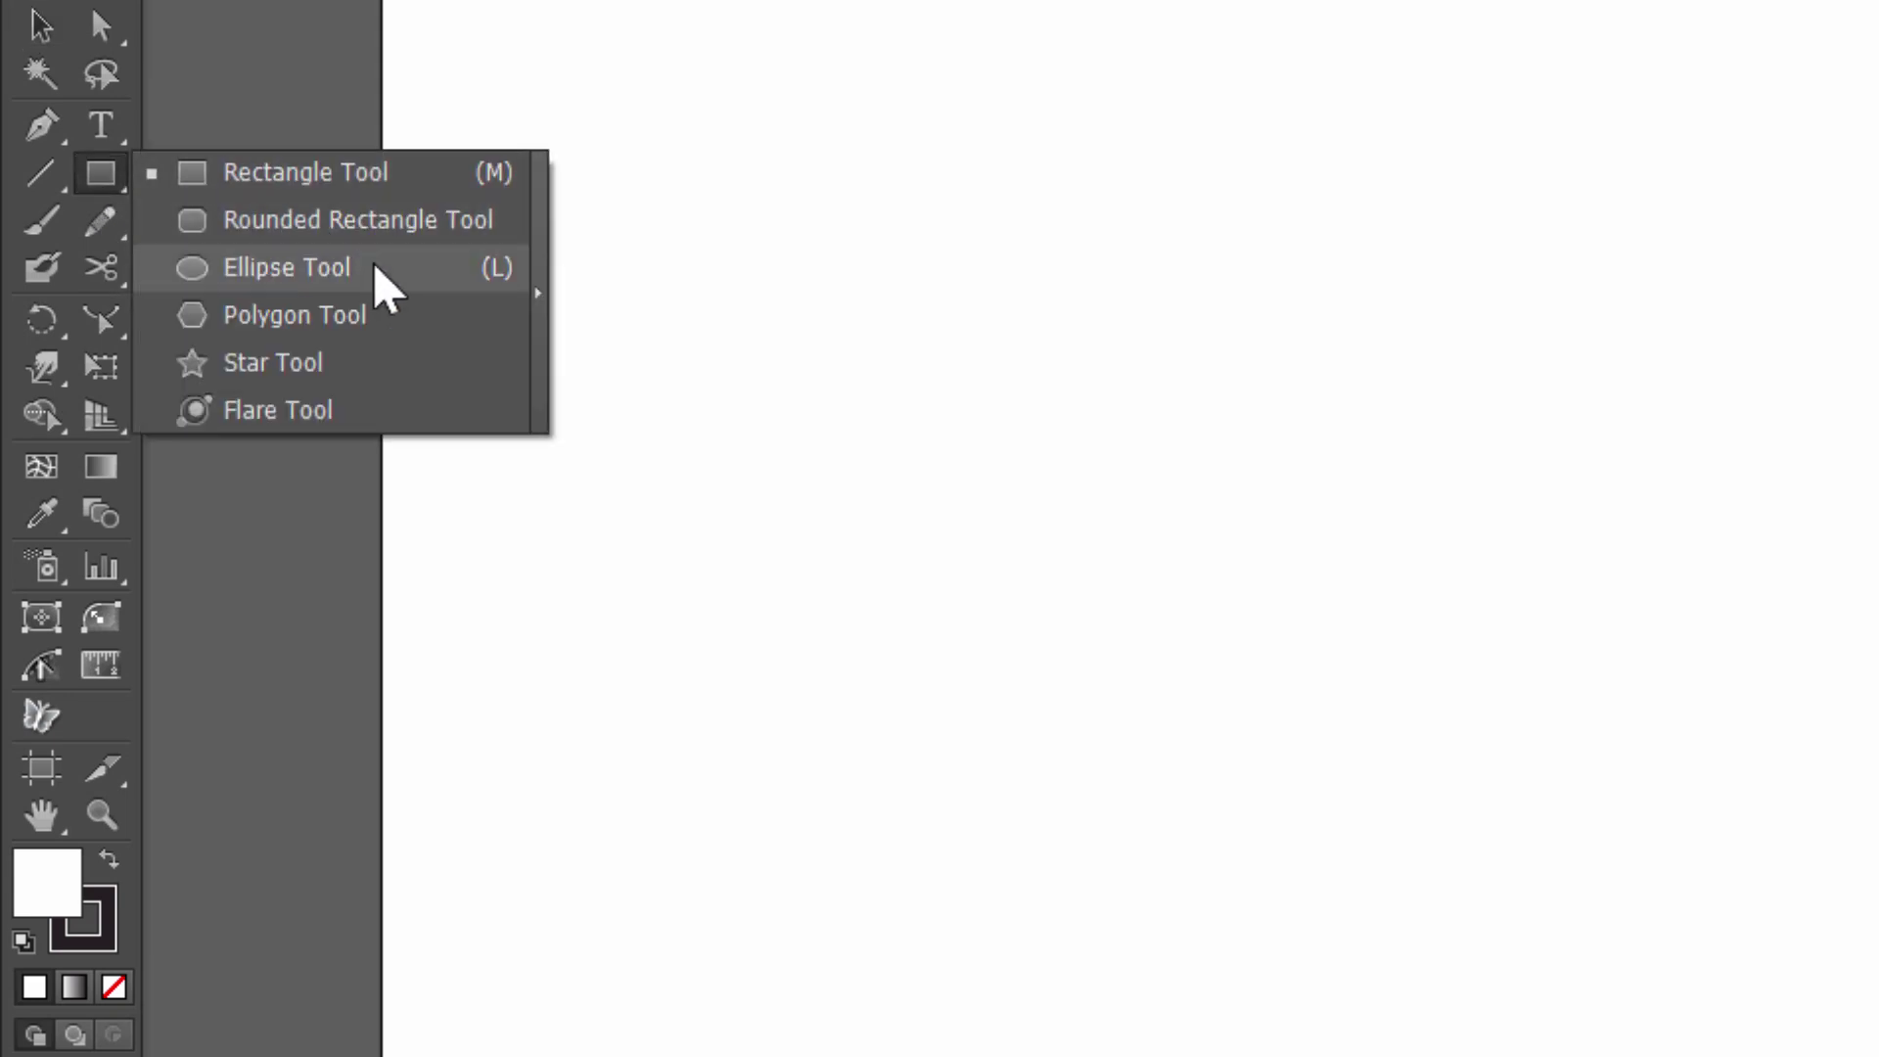
- Create an eight-sided polygon with a 100 px radius on the artboard
click(311, 316)
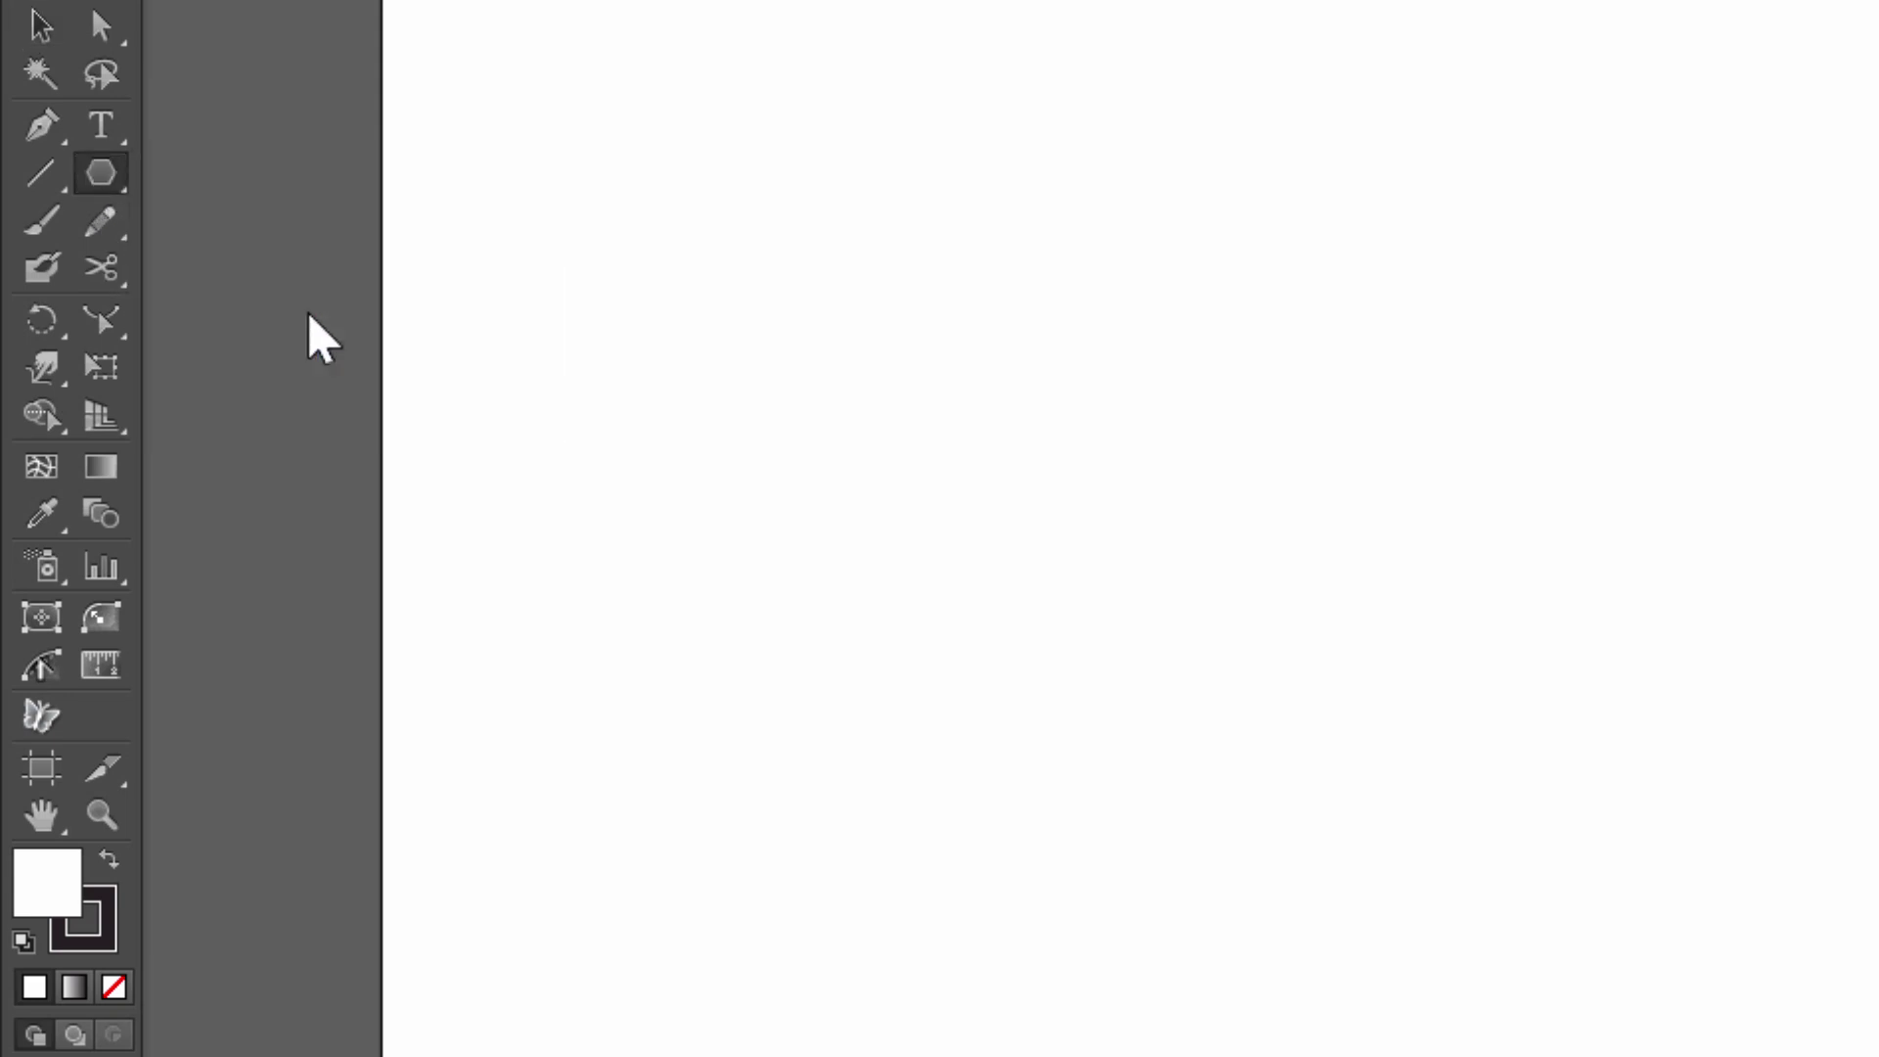
click(1475, 555)
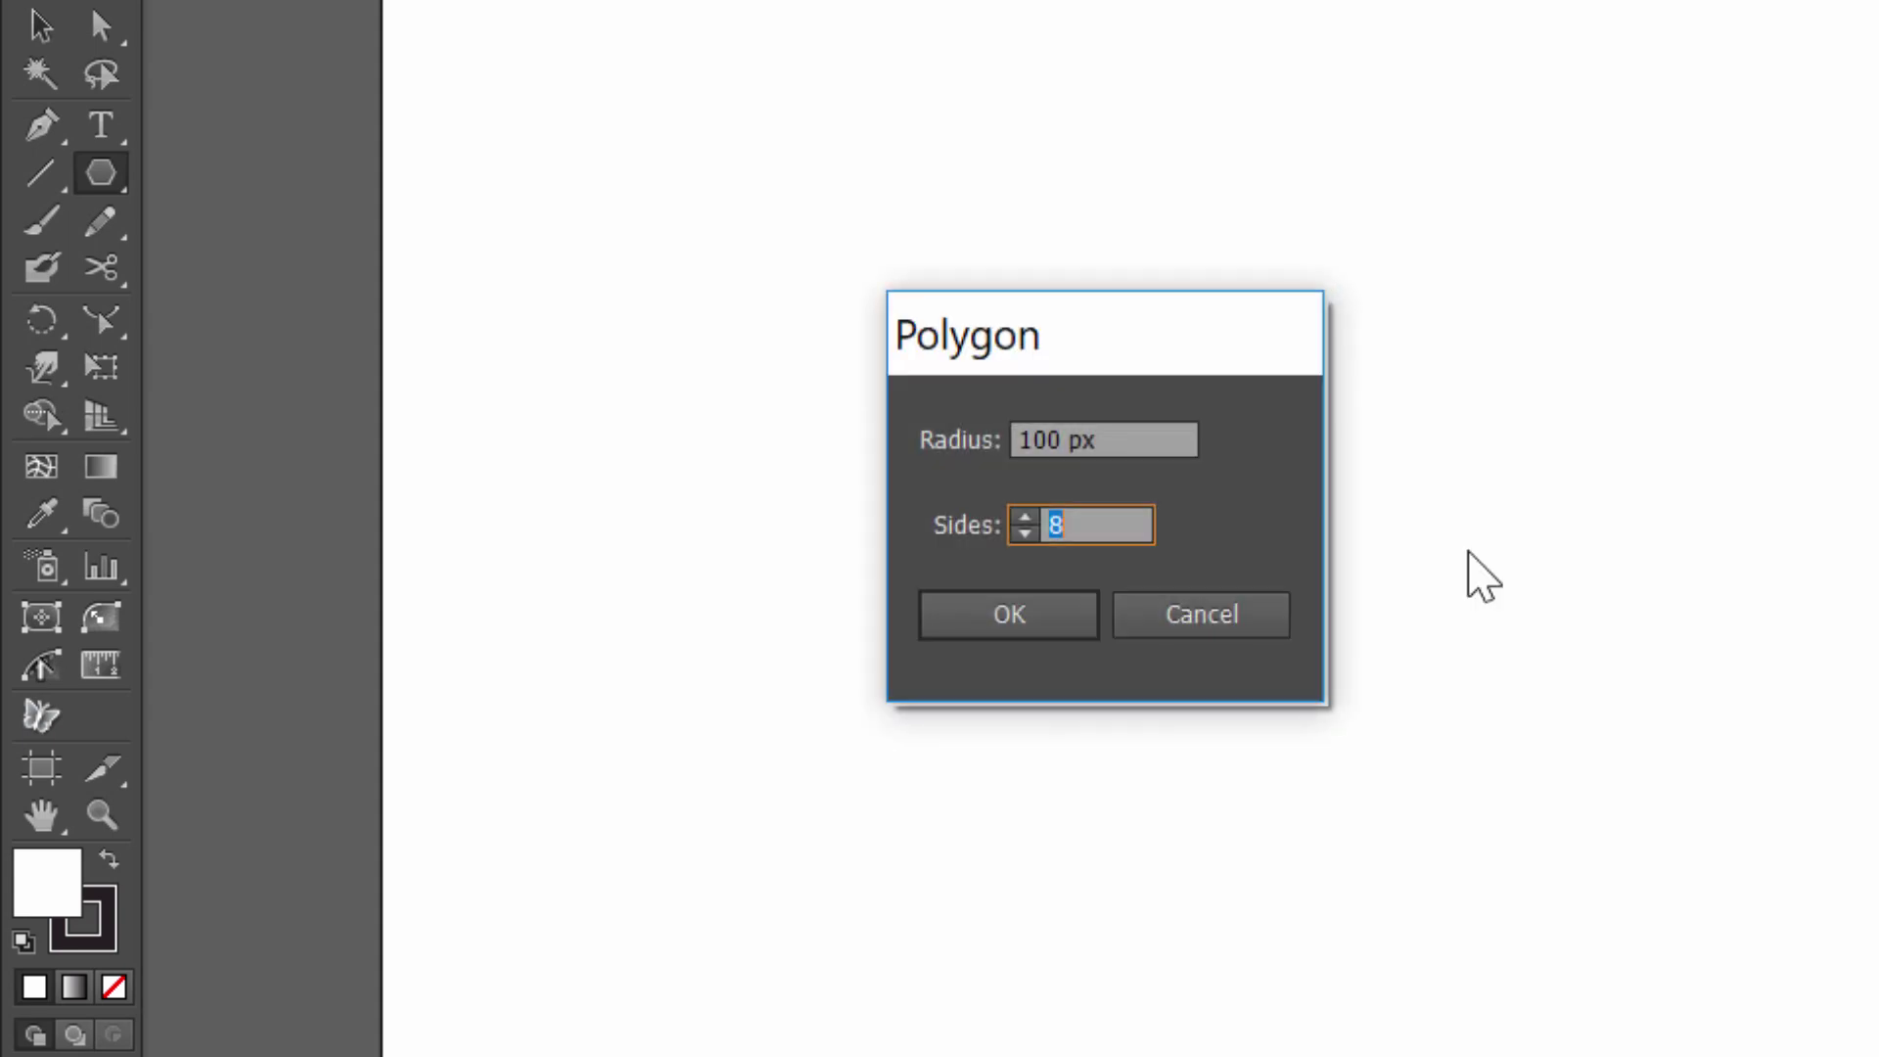
drag(1140, 438, 763, 407)
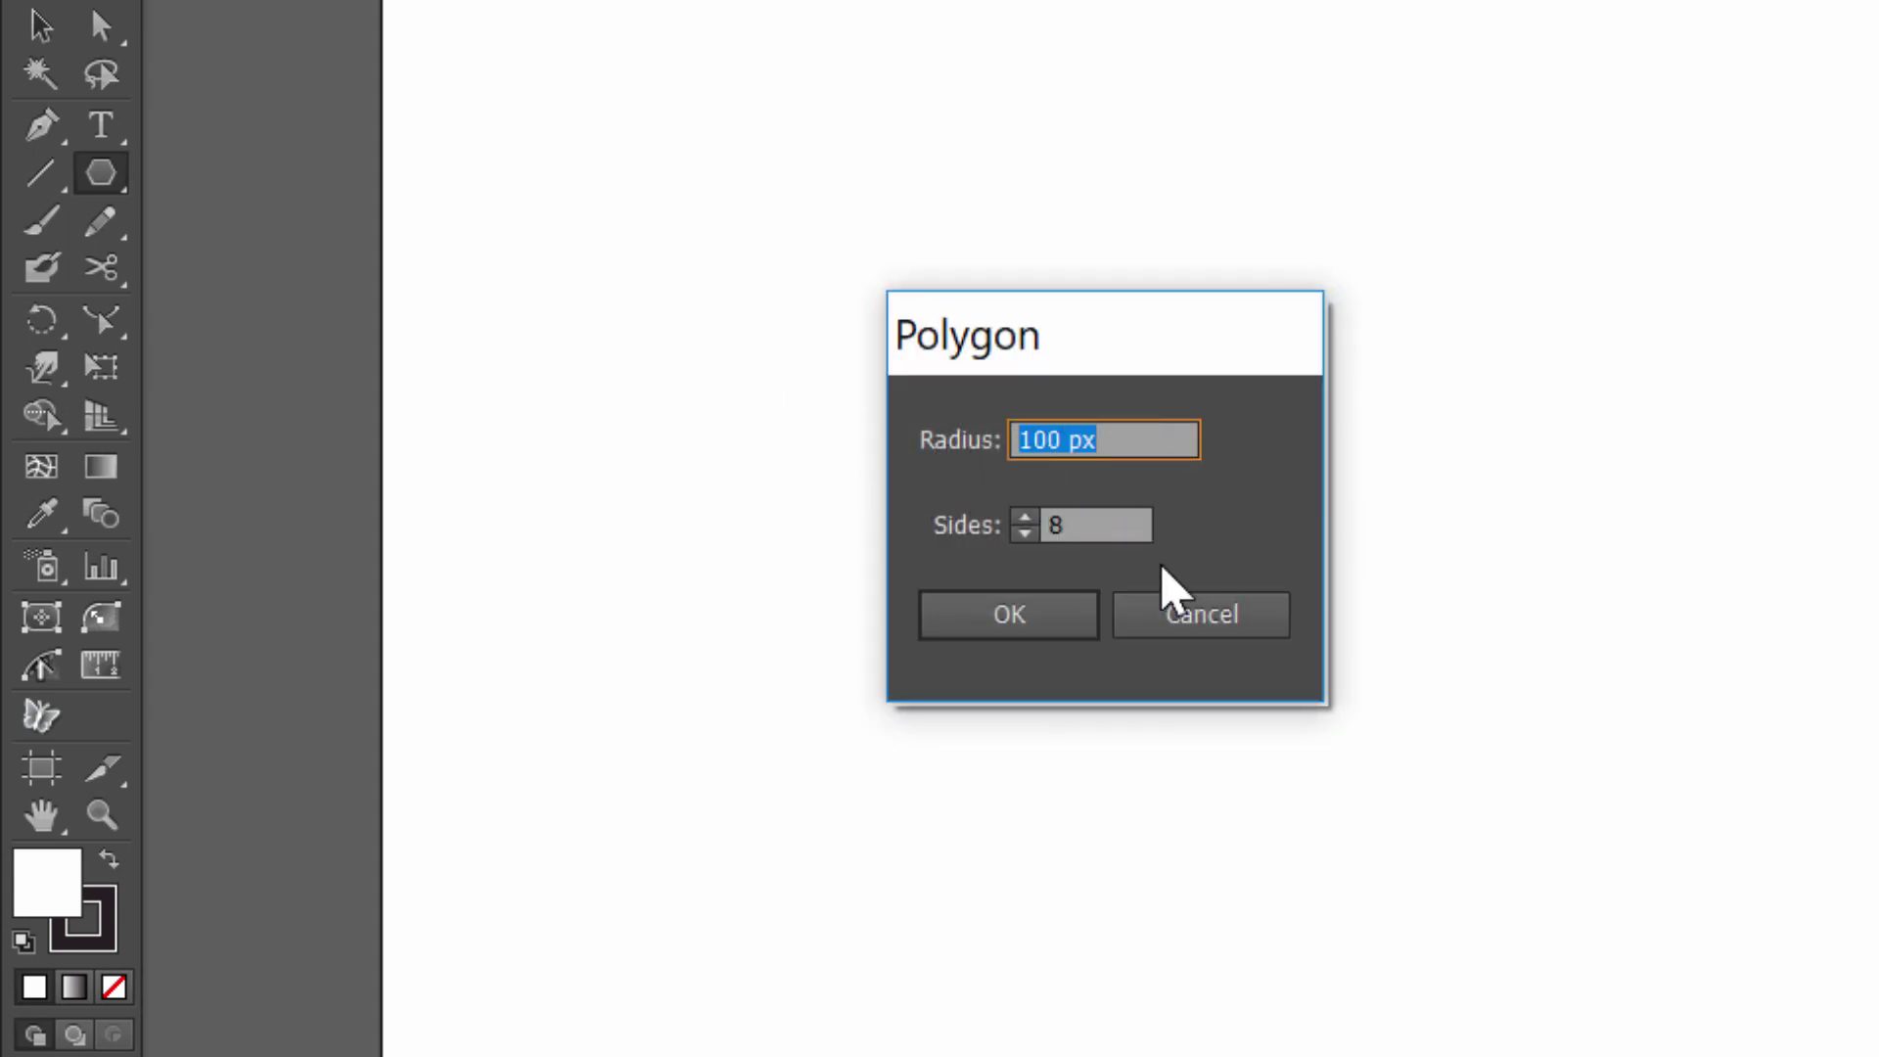
drag(1124, 524, 871, 487)
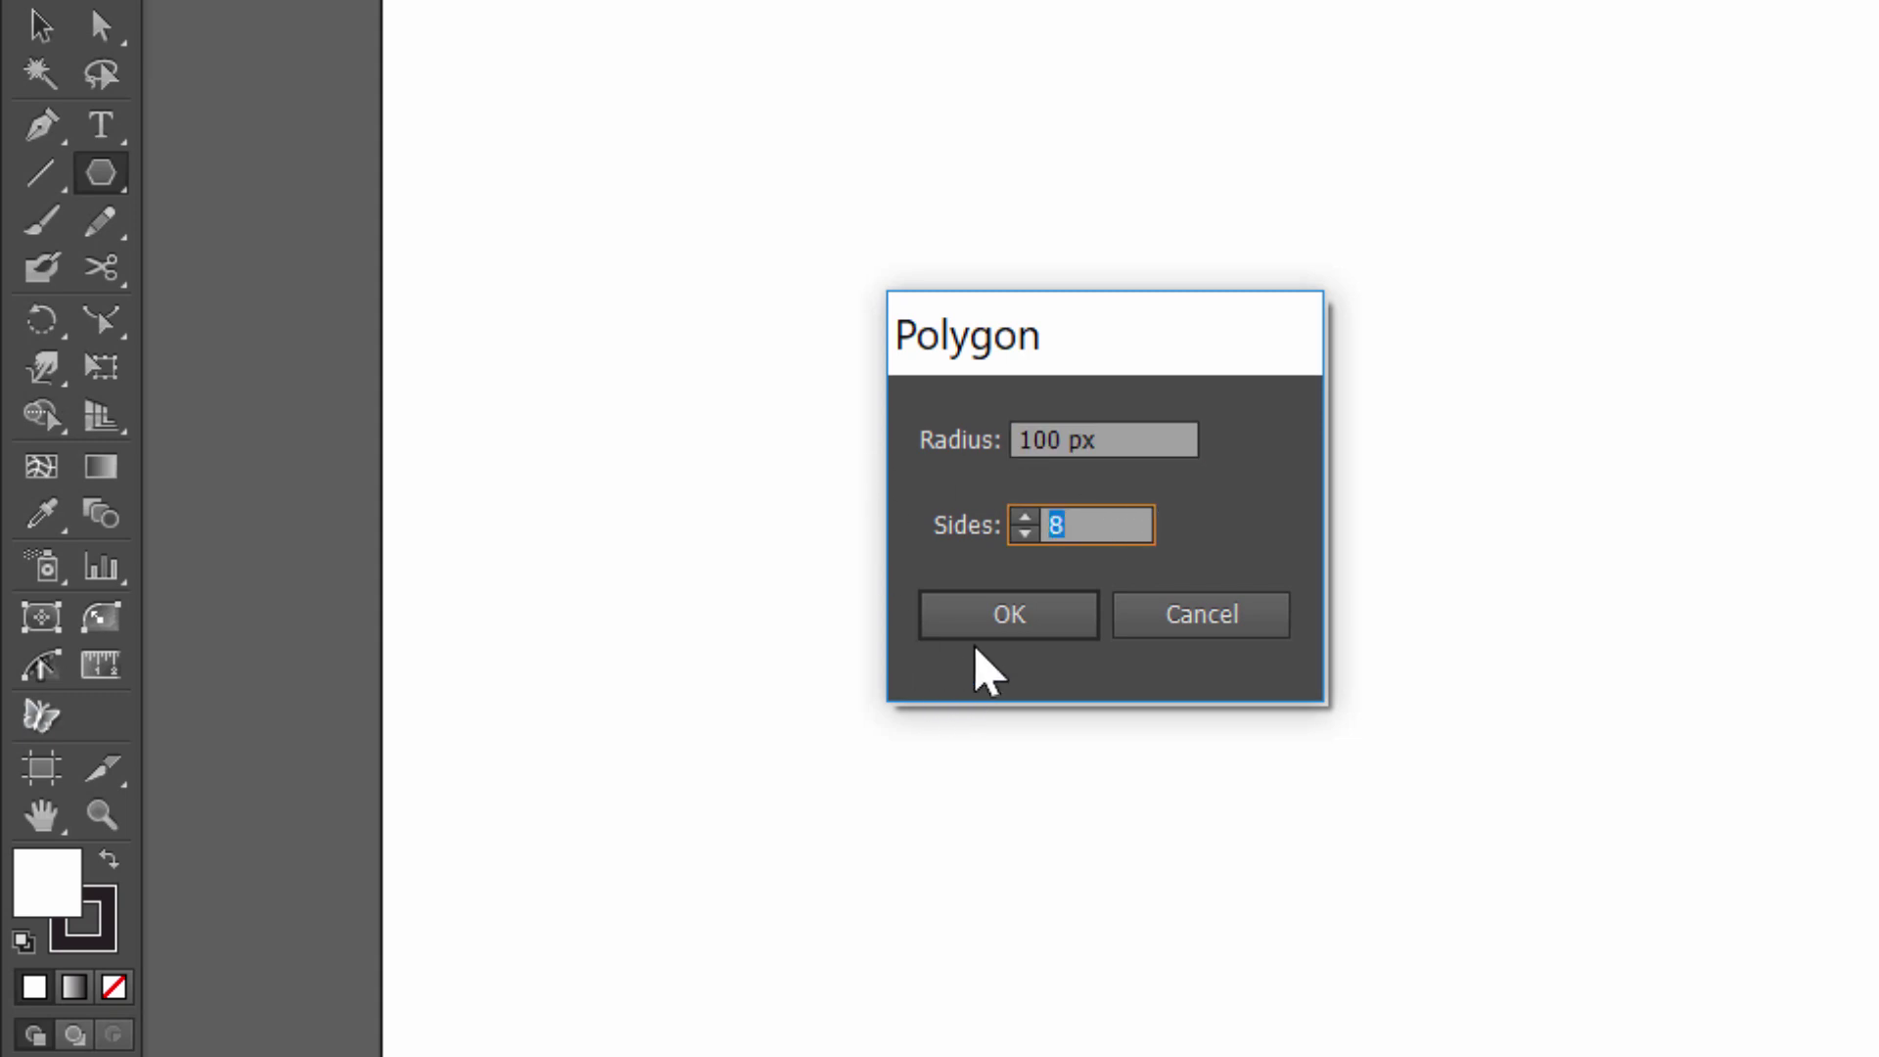
click(1002, 621)
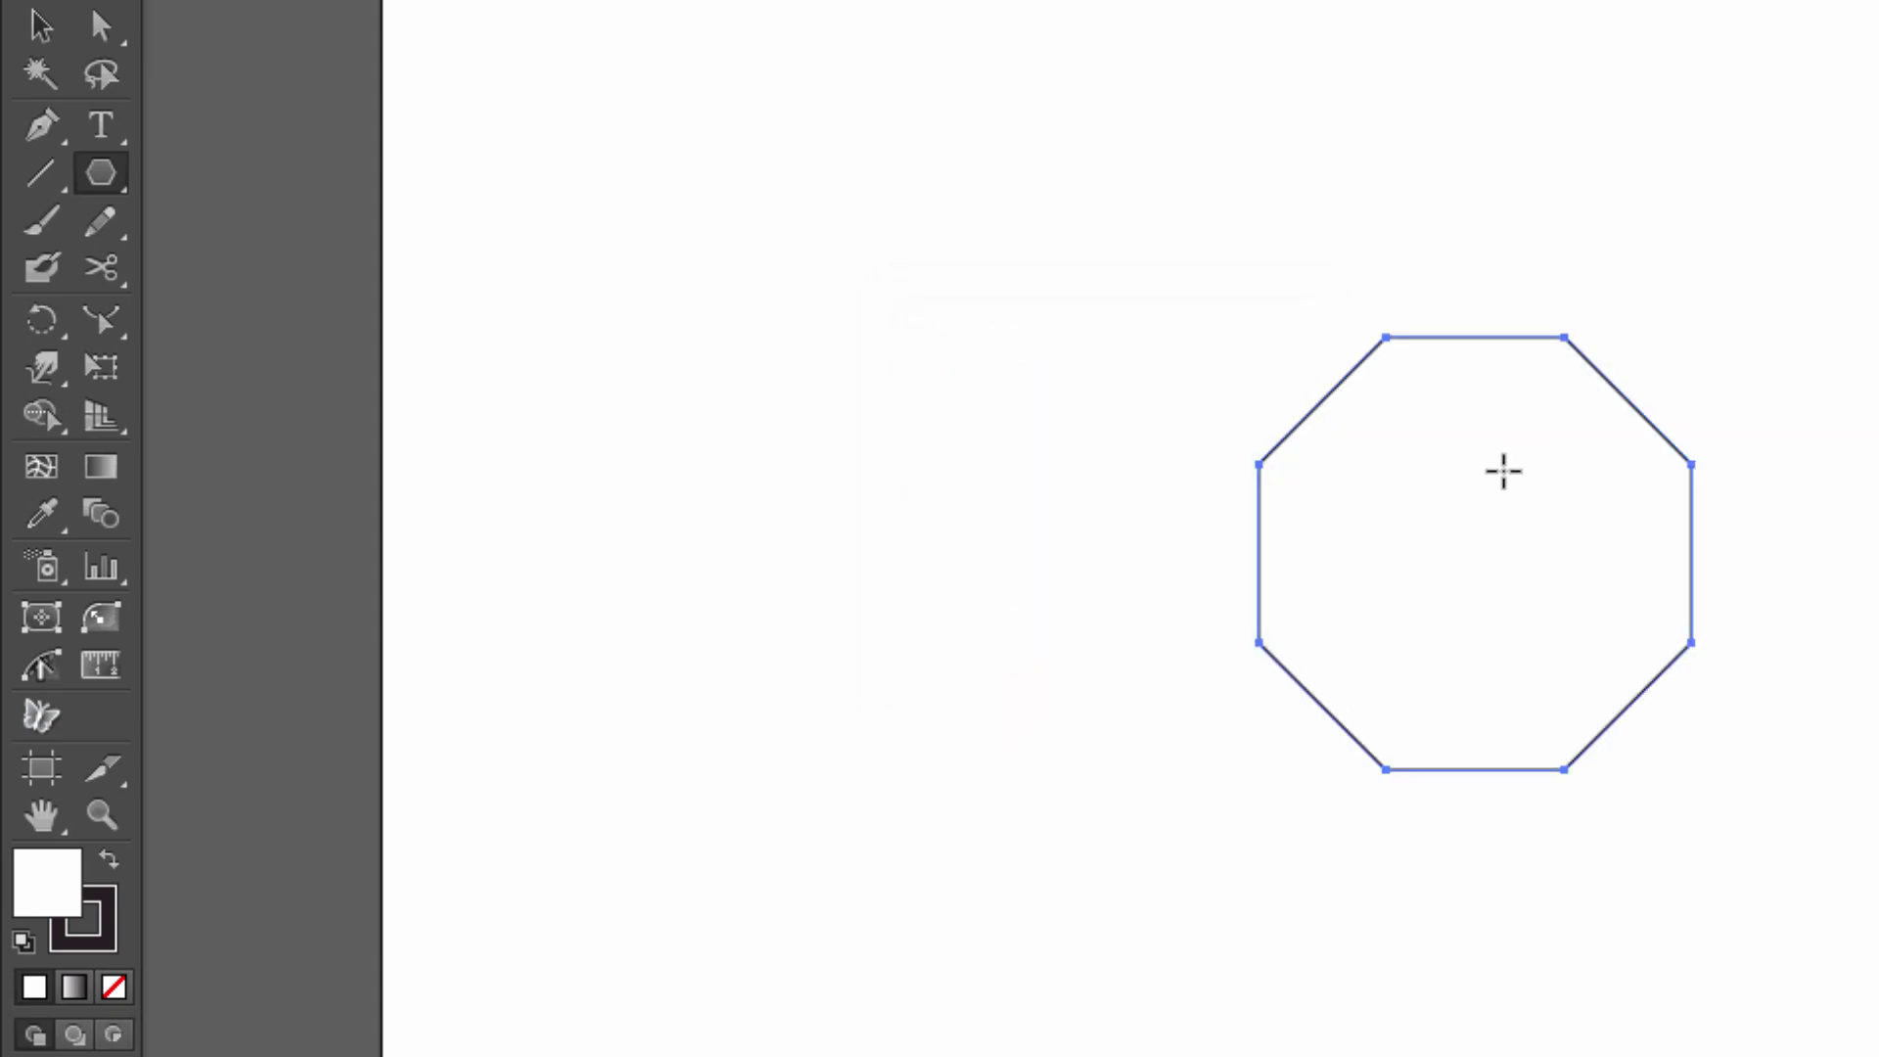
- Swap the octagon's fill and stroke so the fill is black, and set its stroke to none
click(109, 865)
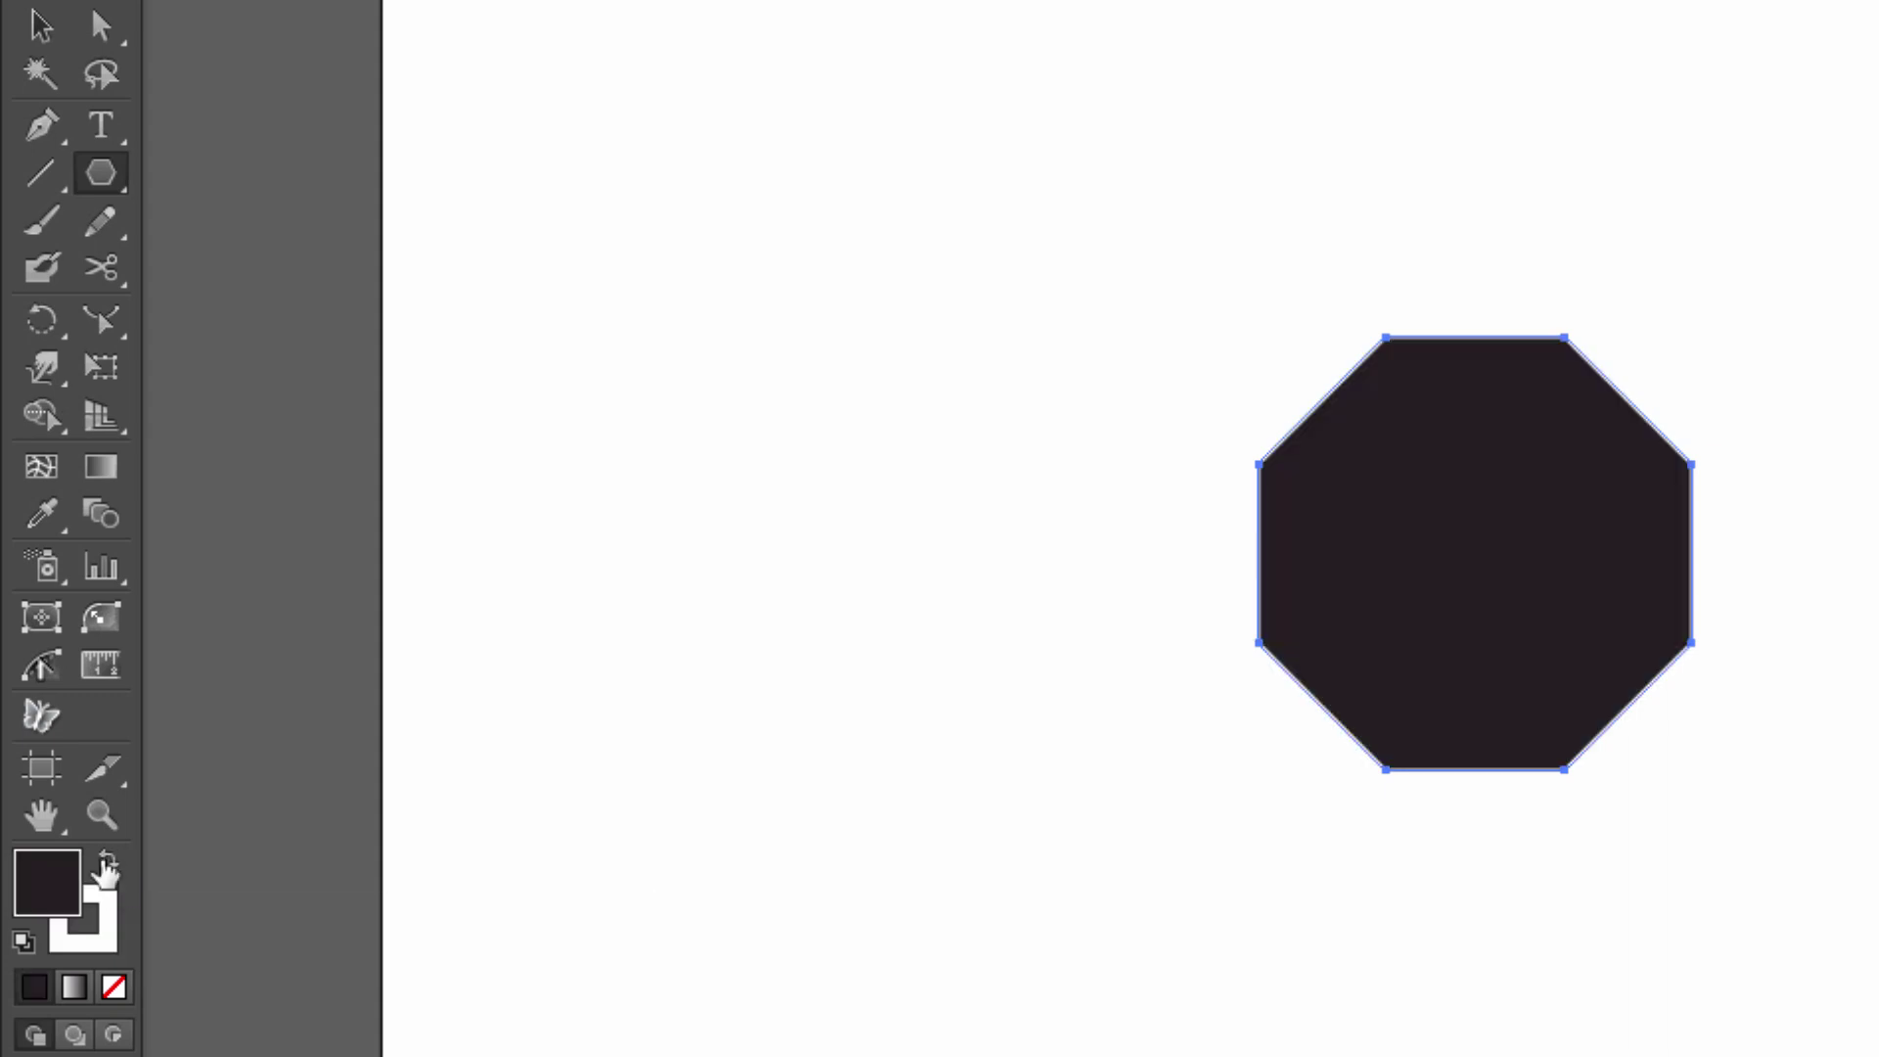
click(101, 937)
click(113, 988)
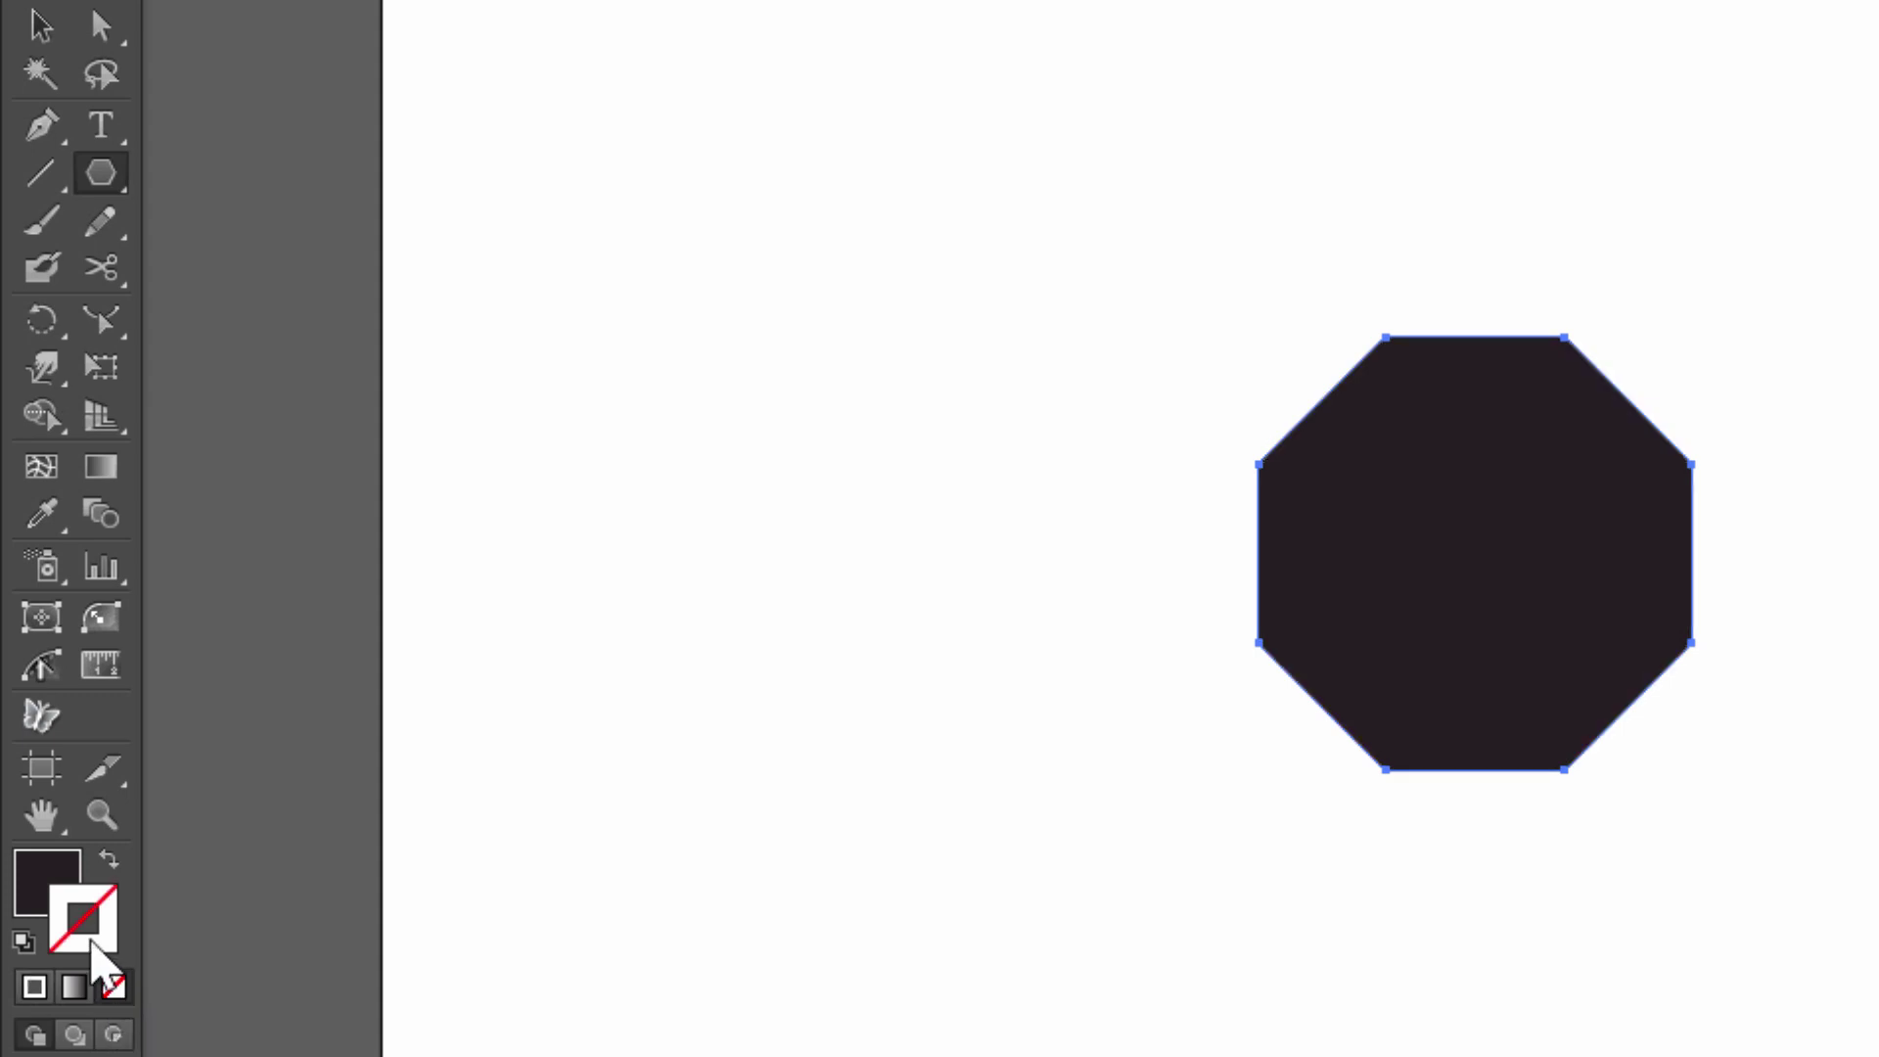
- Apply a Pucker & Bloat effect of -6% to the octagon and expand its appearance
click(101, 814)
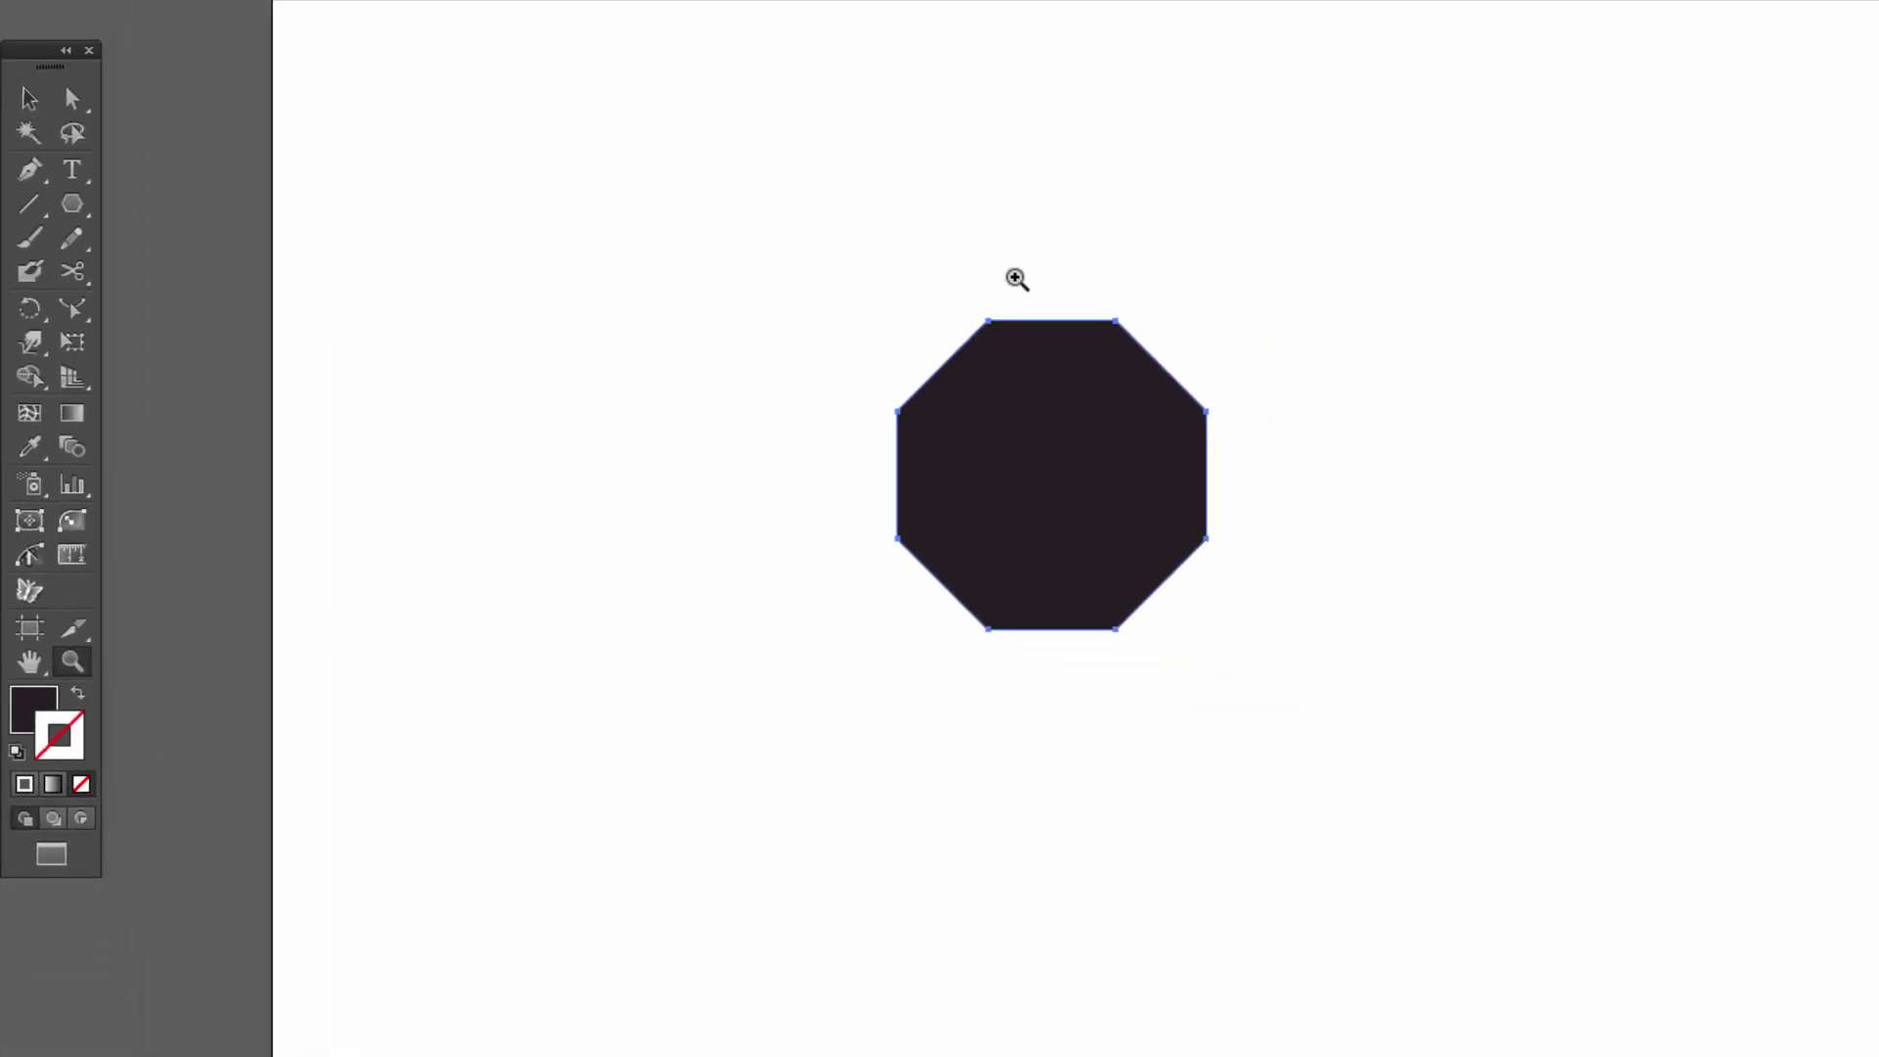
drag(802, 230, 1348, 763)
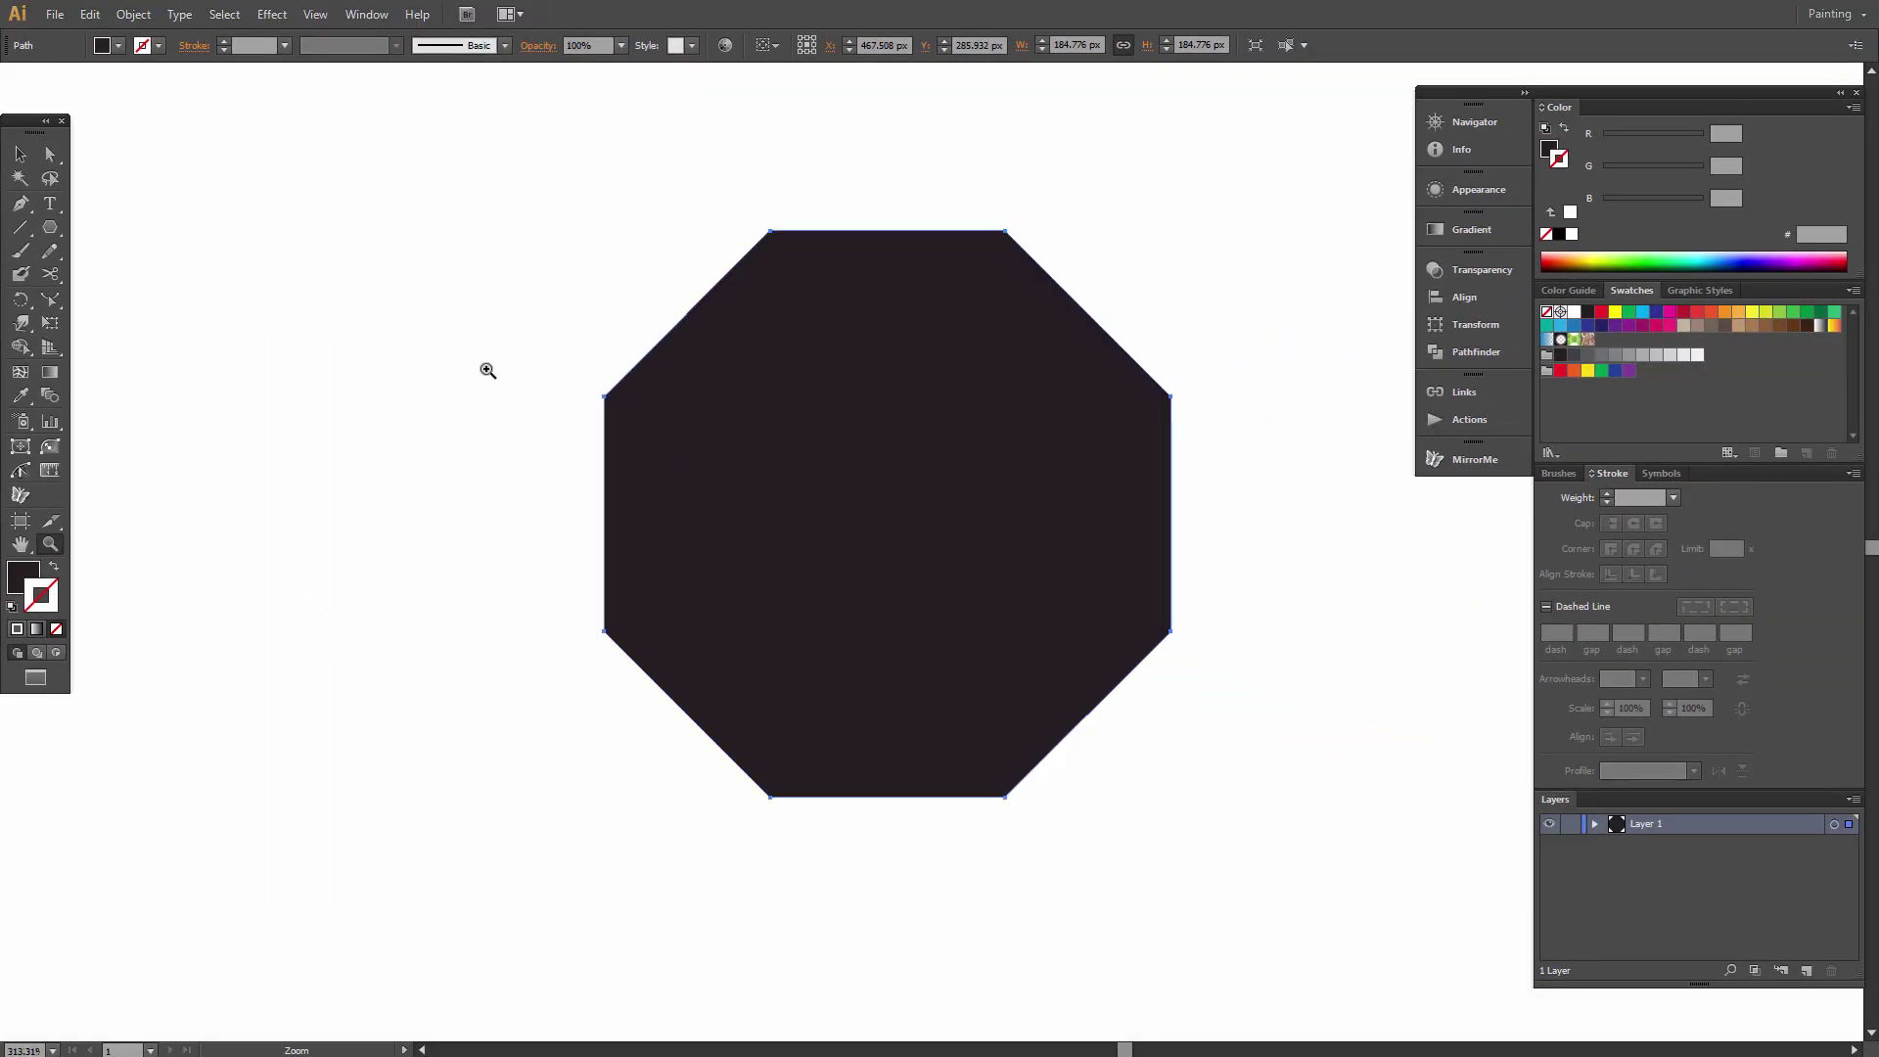
click(20, 155)
click(944, 372)
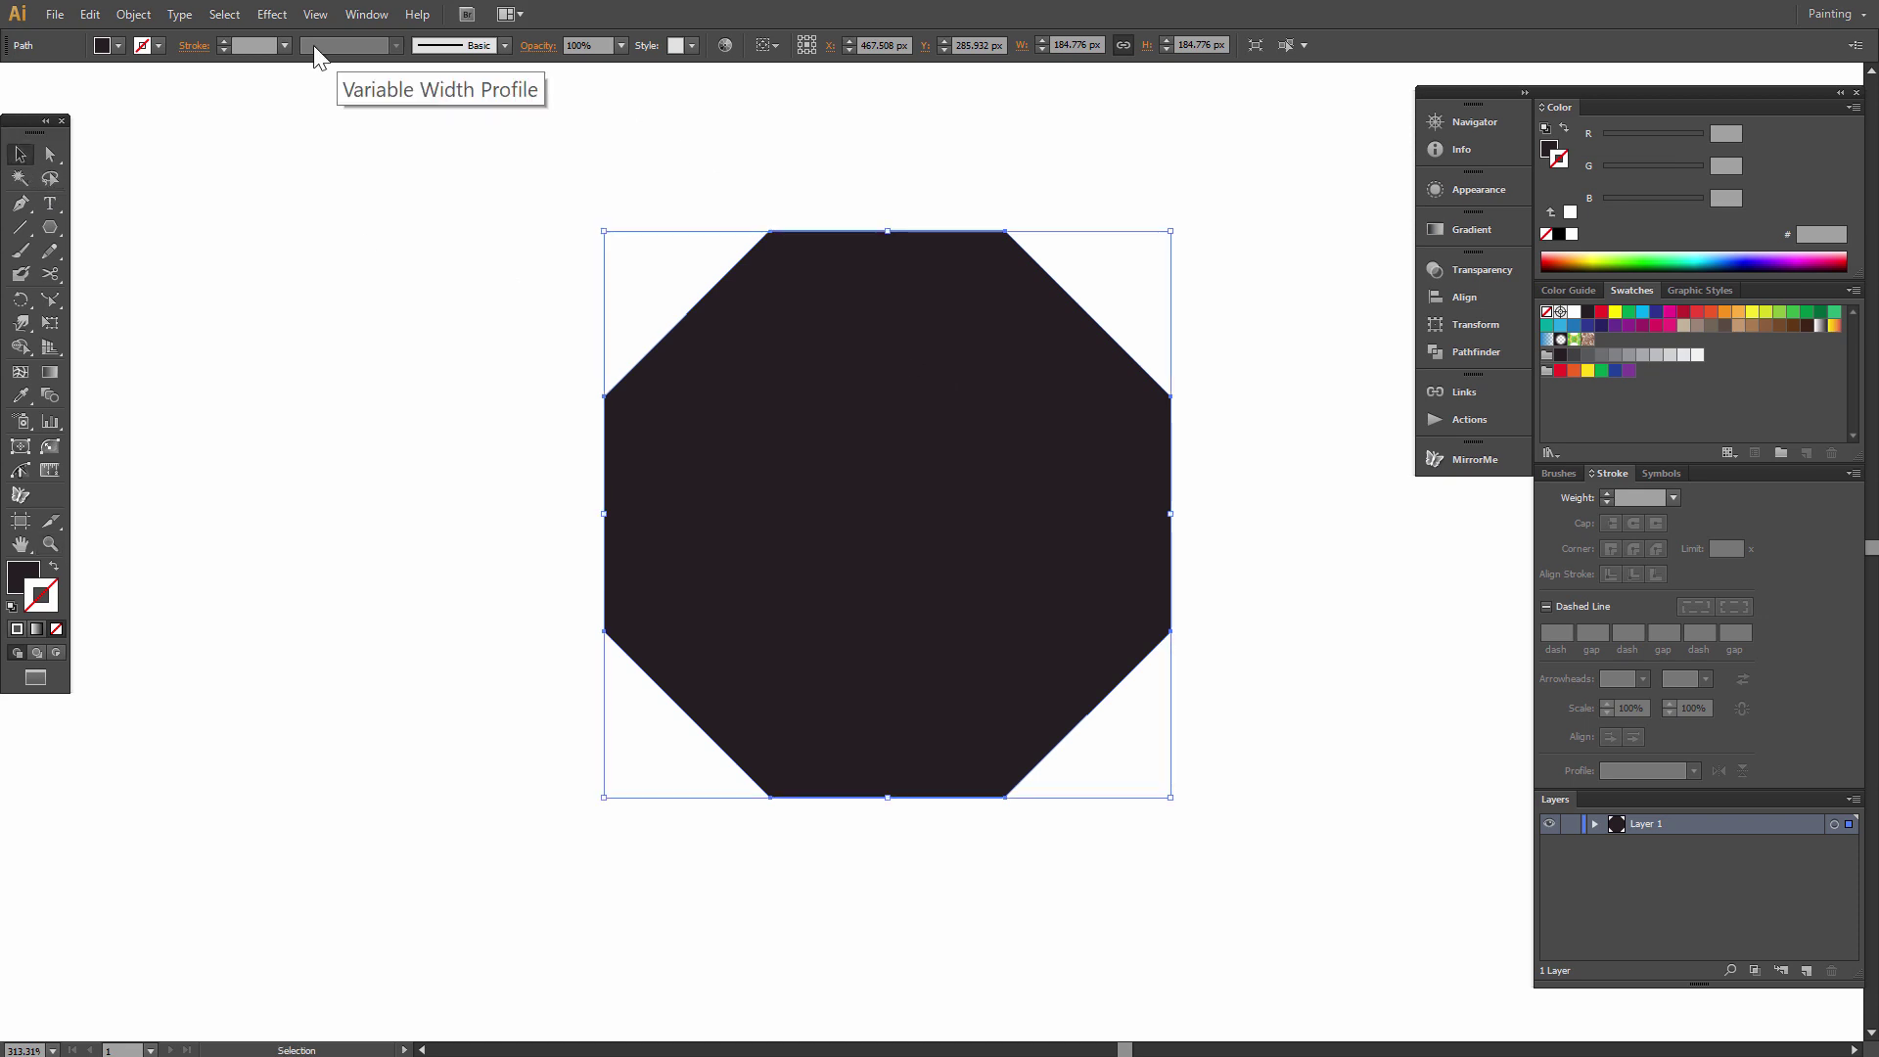
click(271, 16)
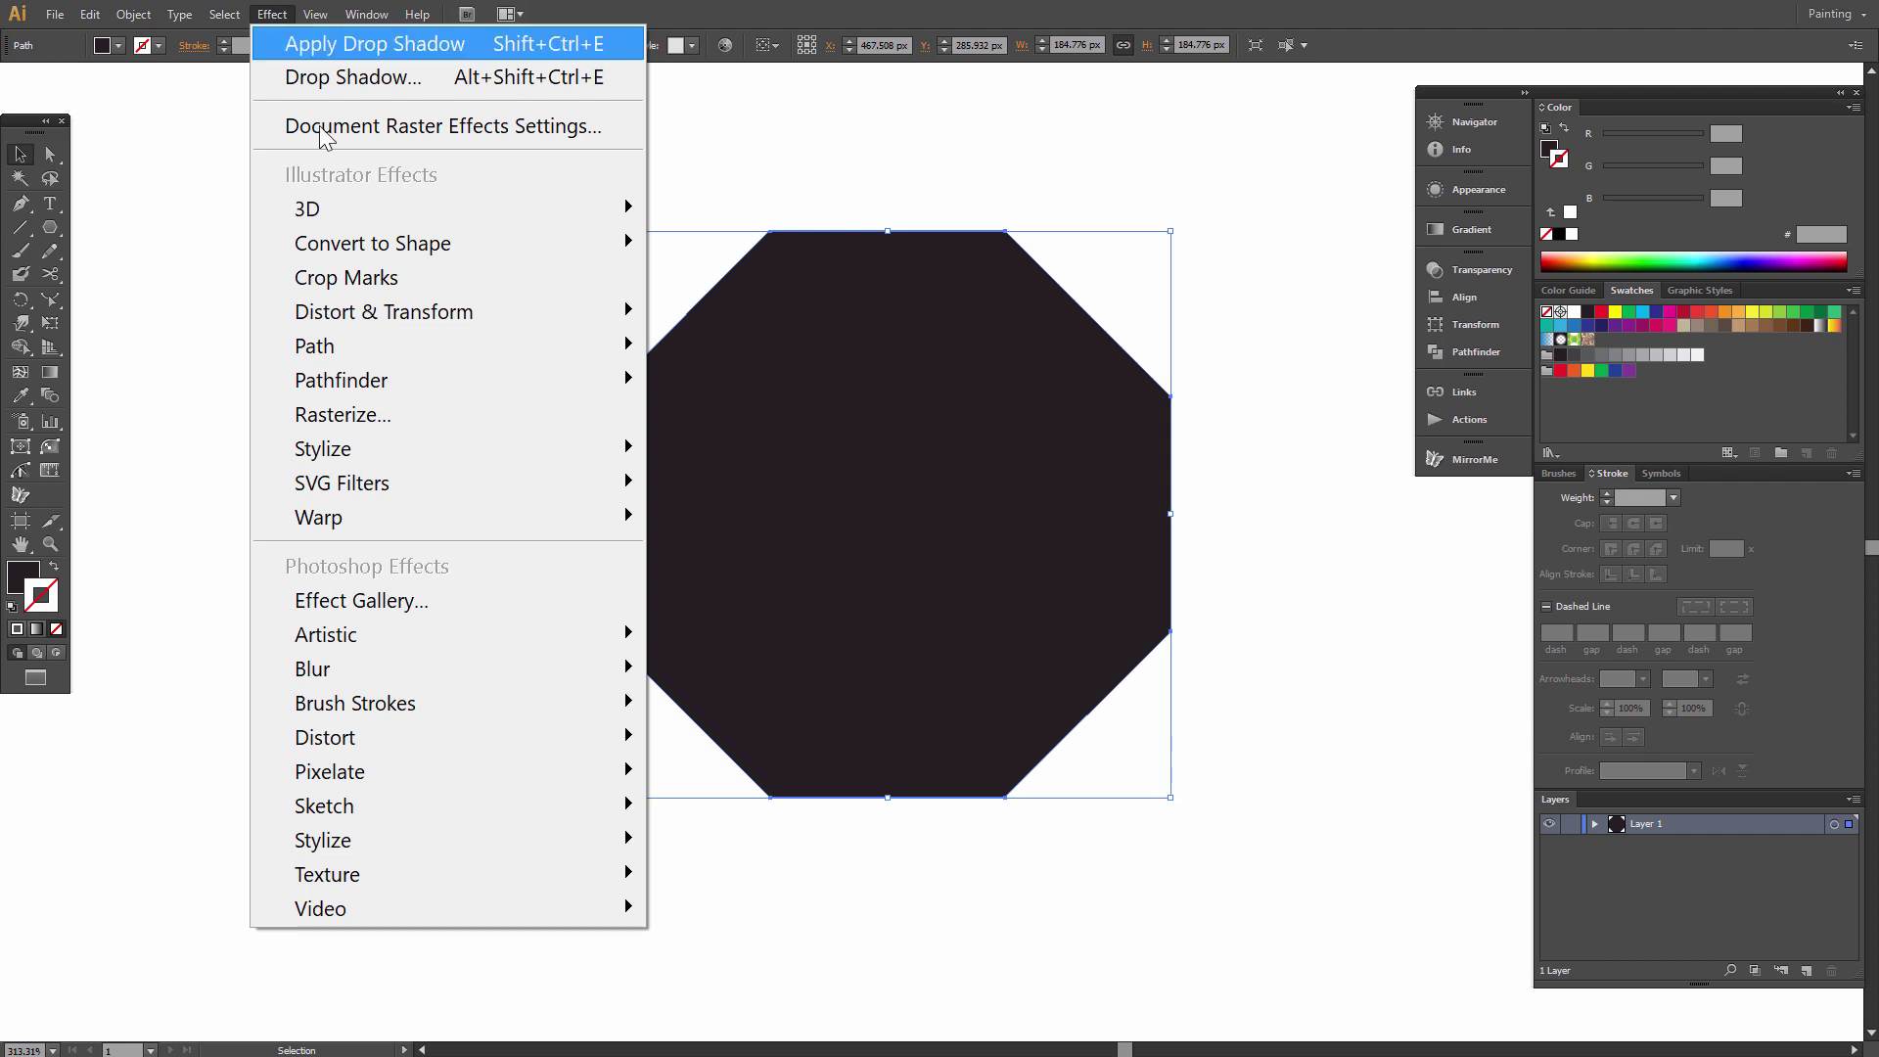
mouse_move(431, 325)
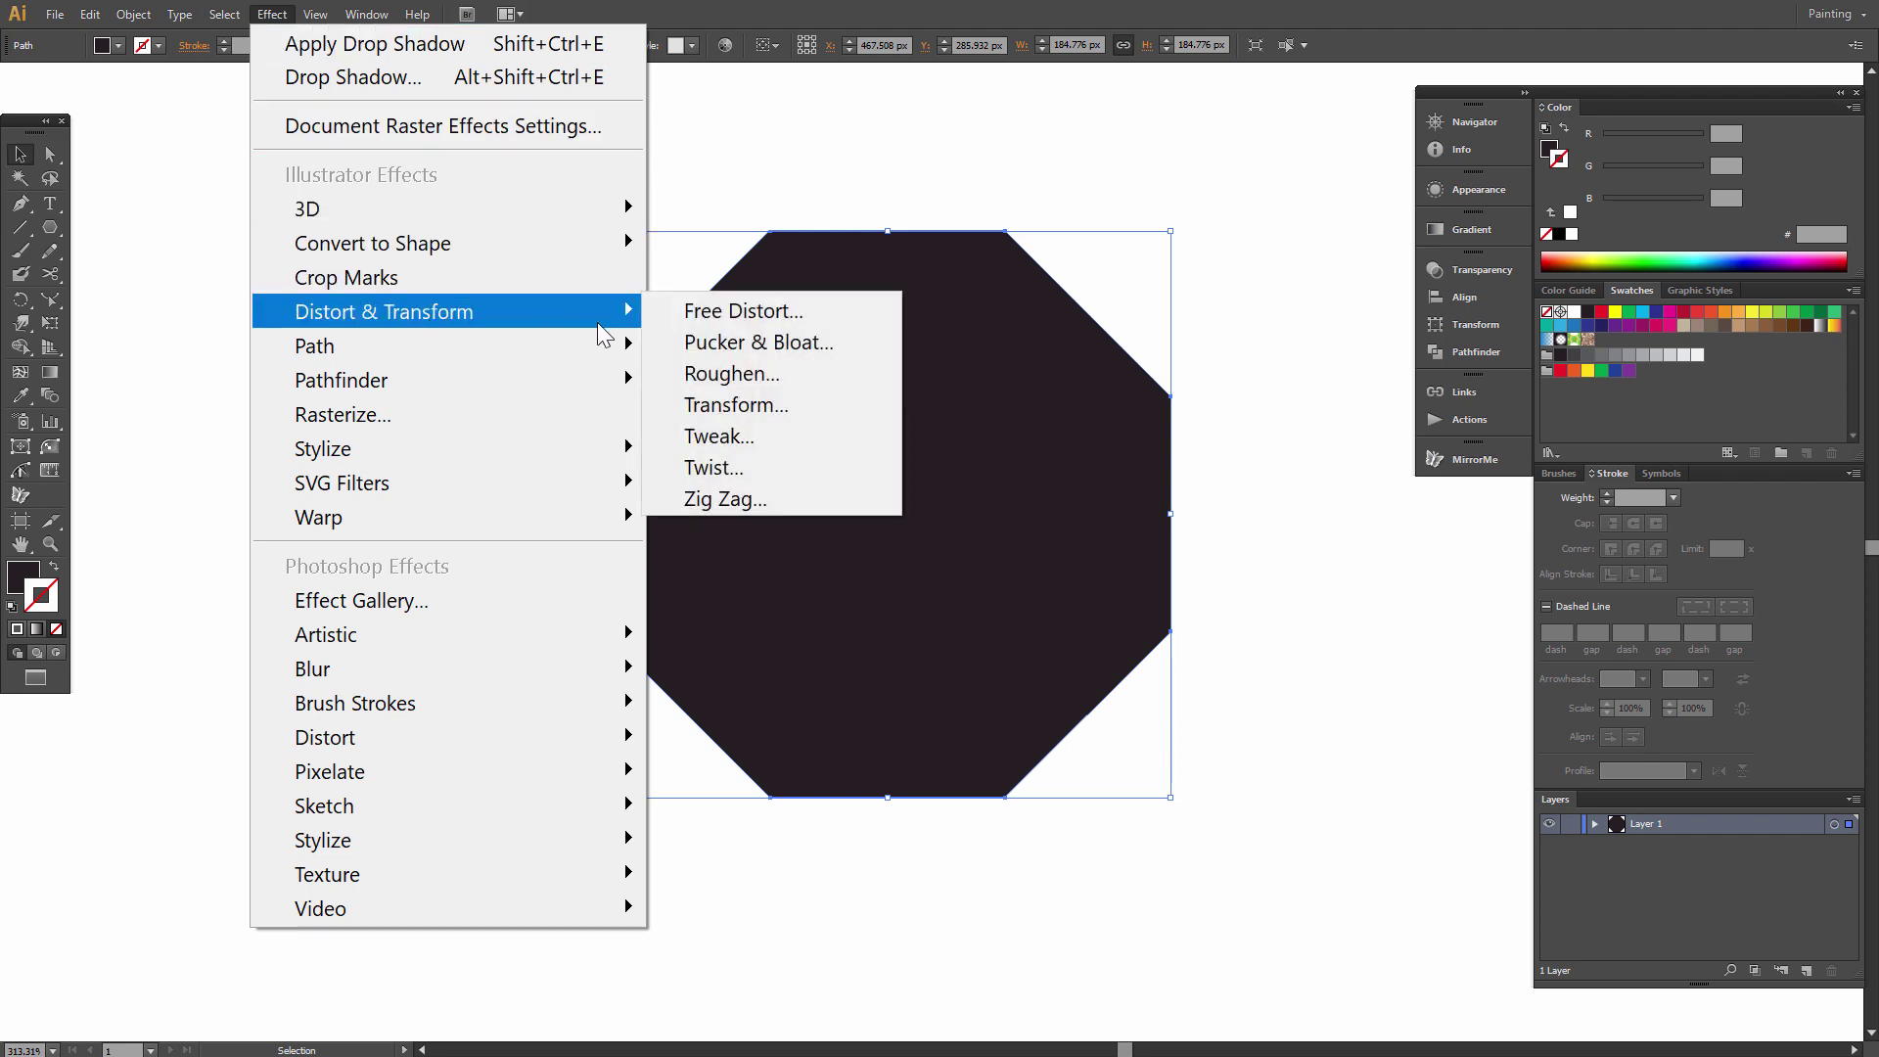
click(853, 344)
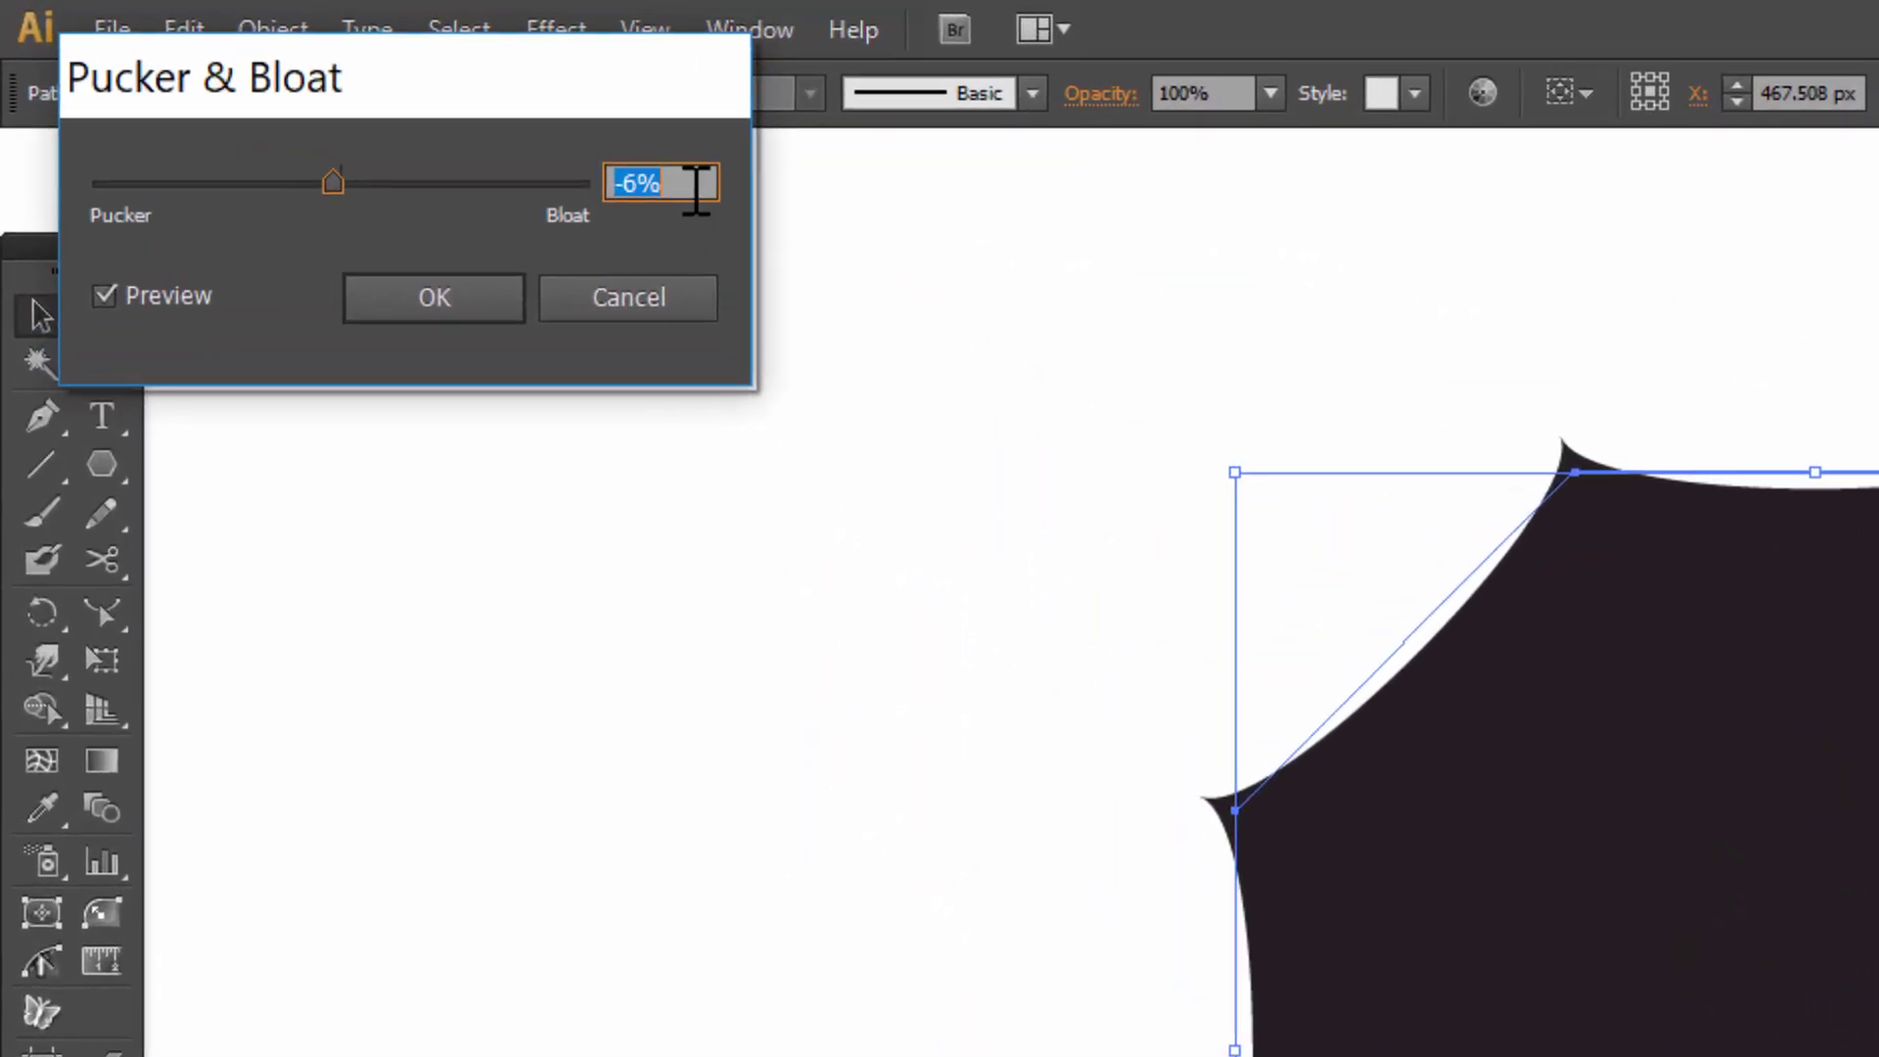
click(319, 77)
drag(705, 191, 490, 171)
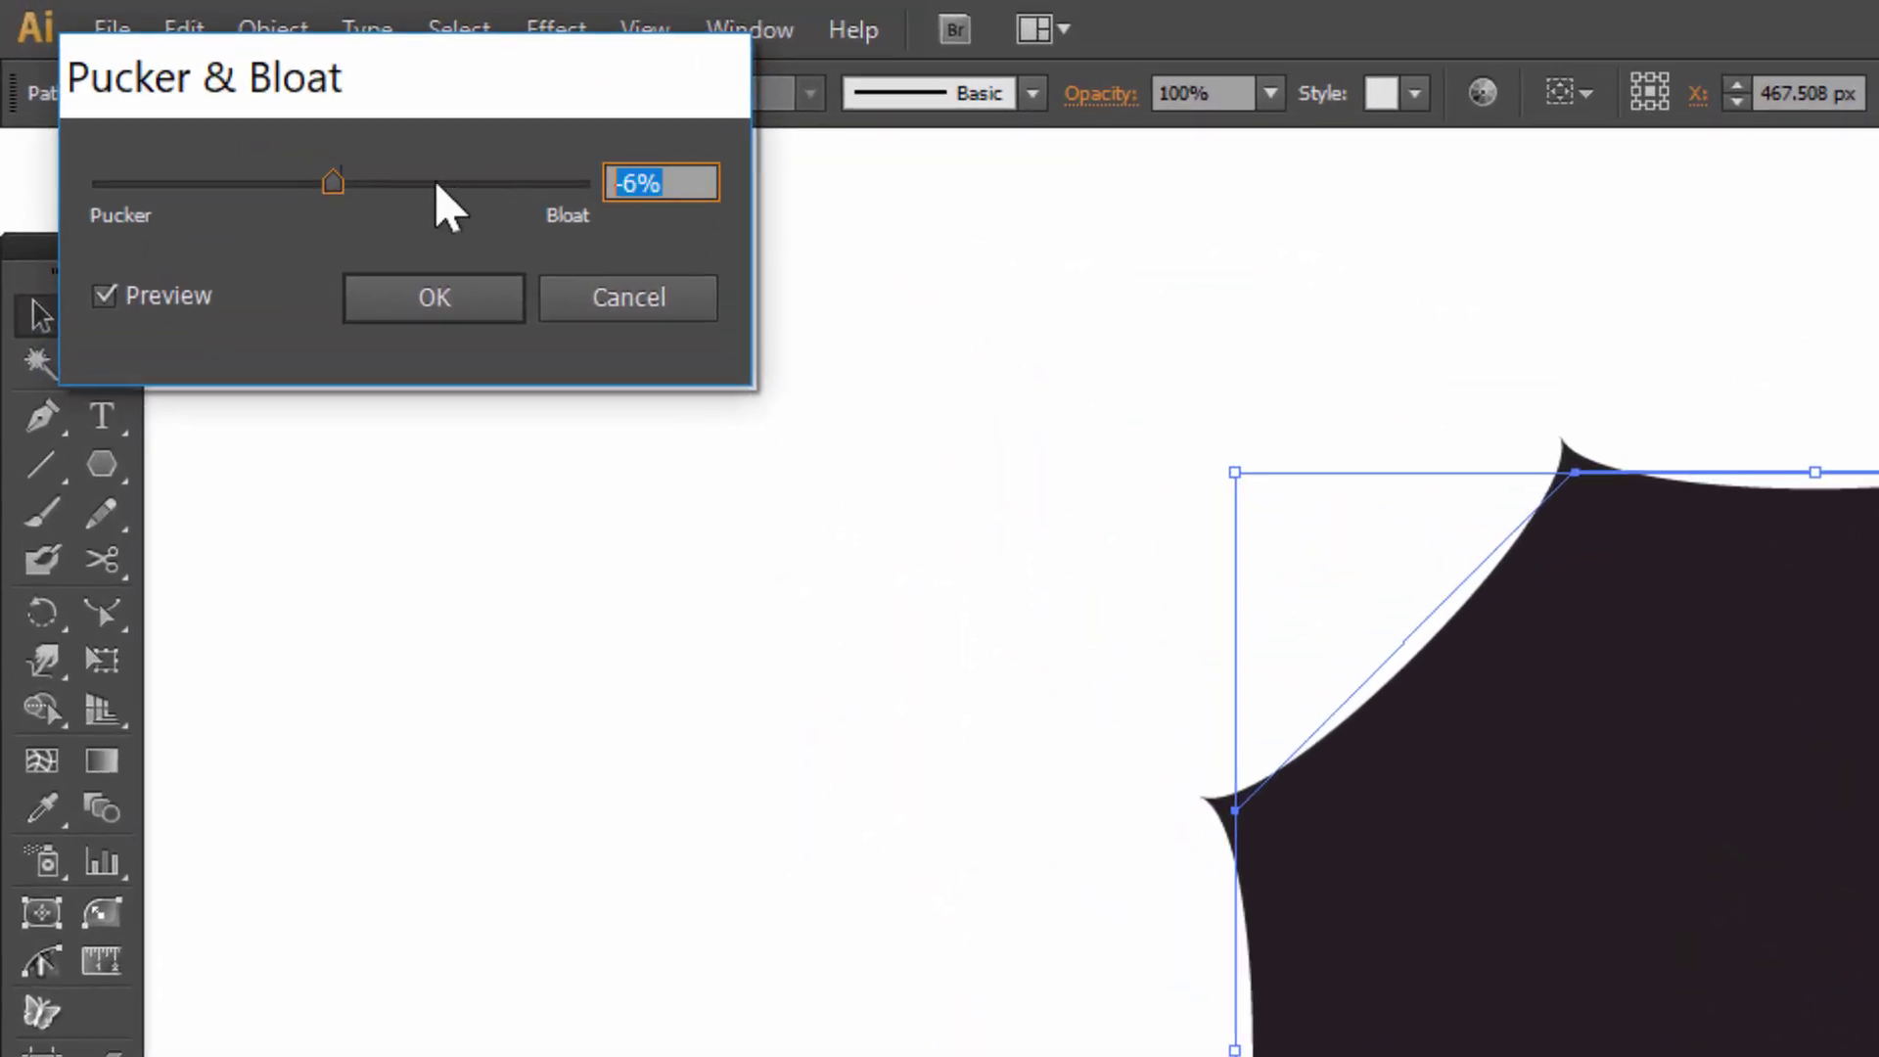
click(377, 319)
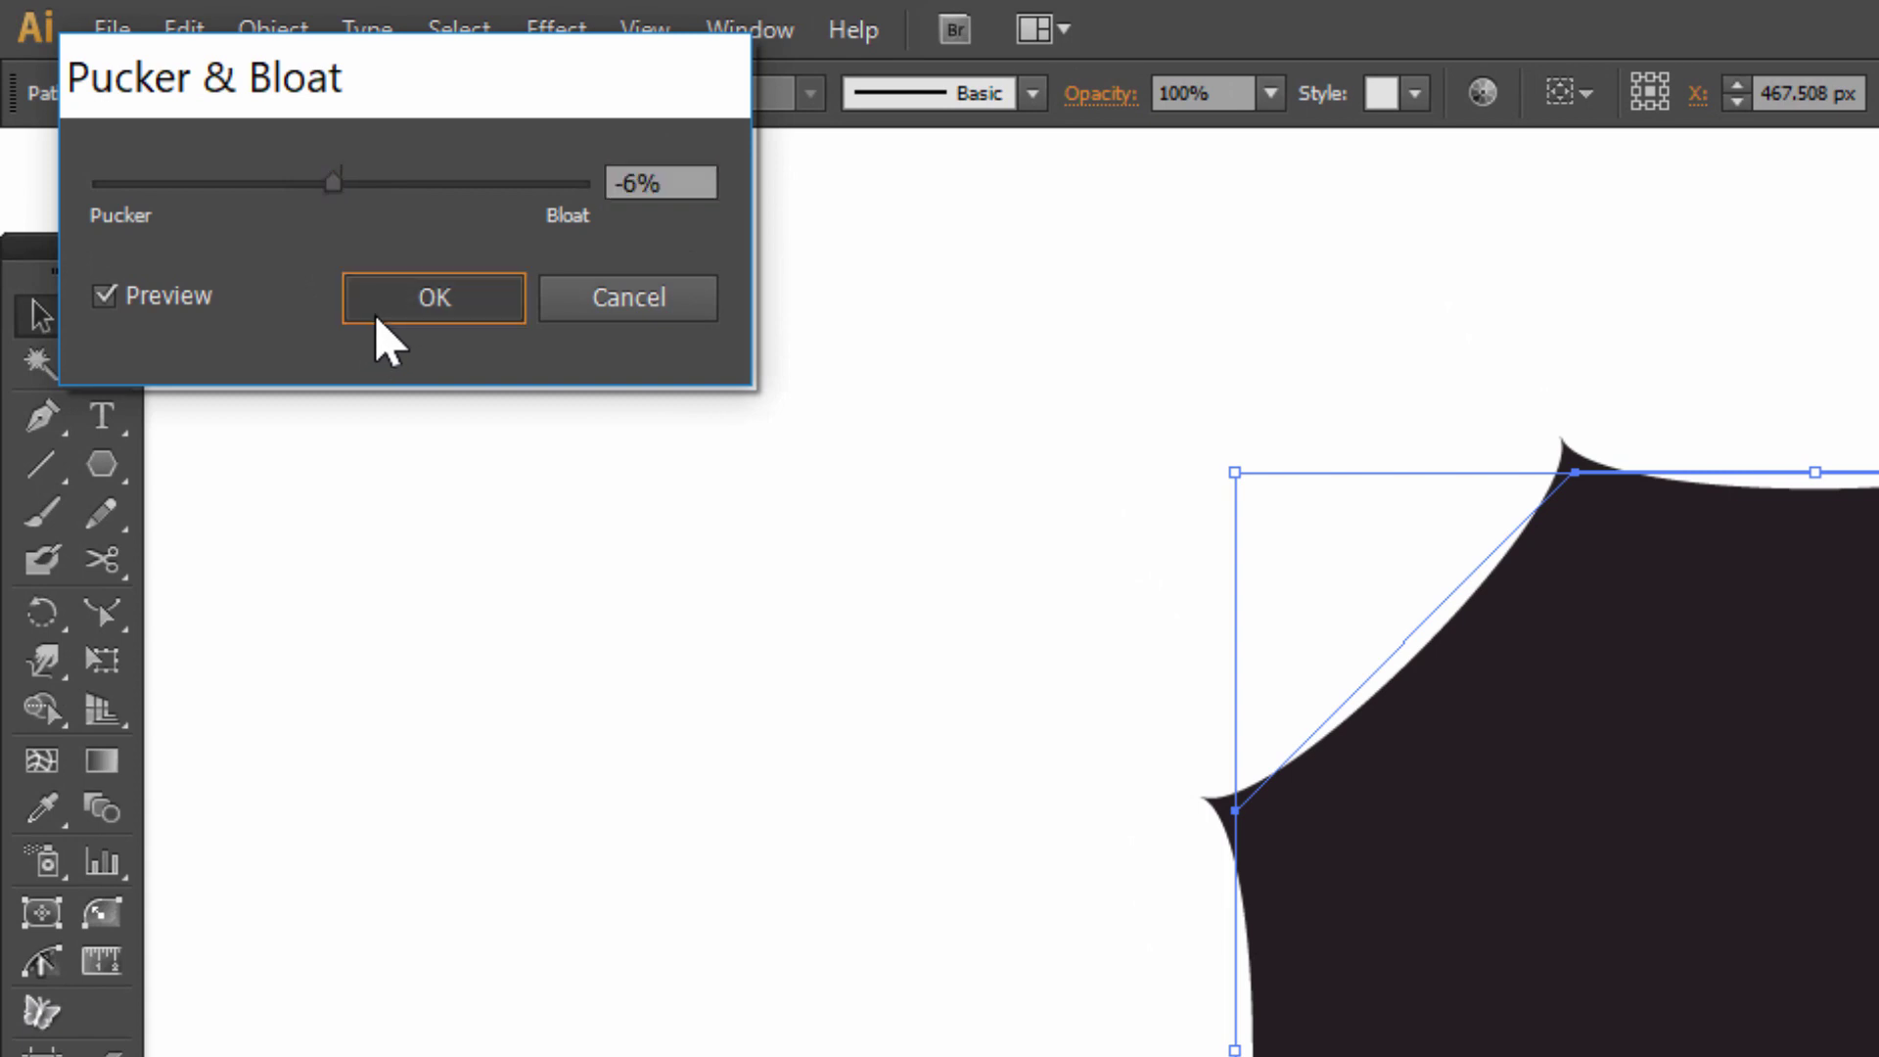
click(280, 27)
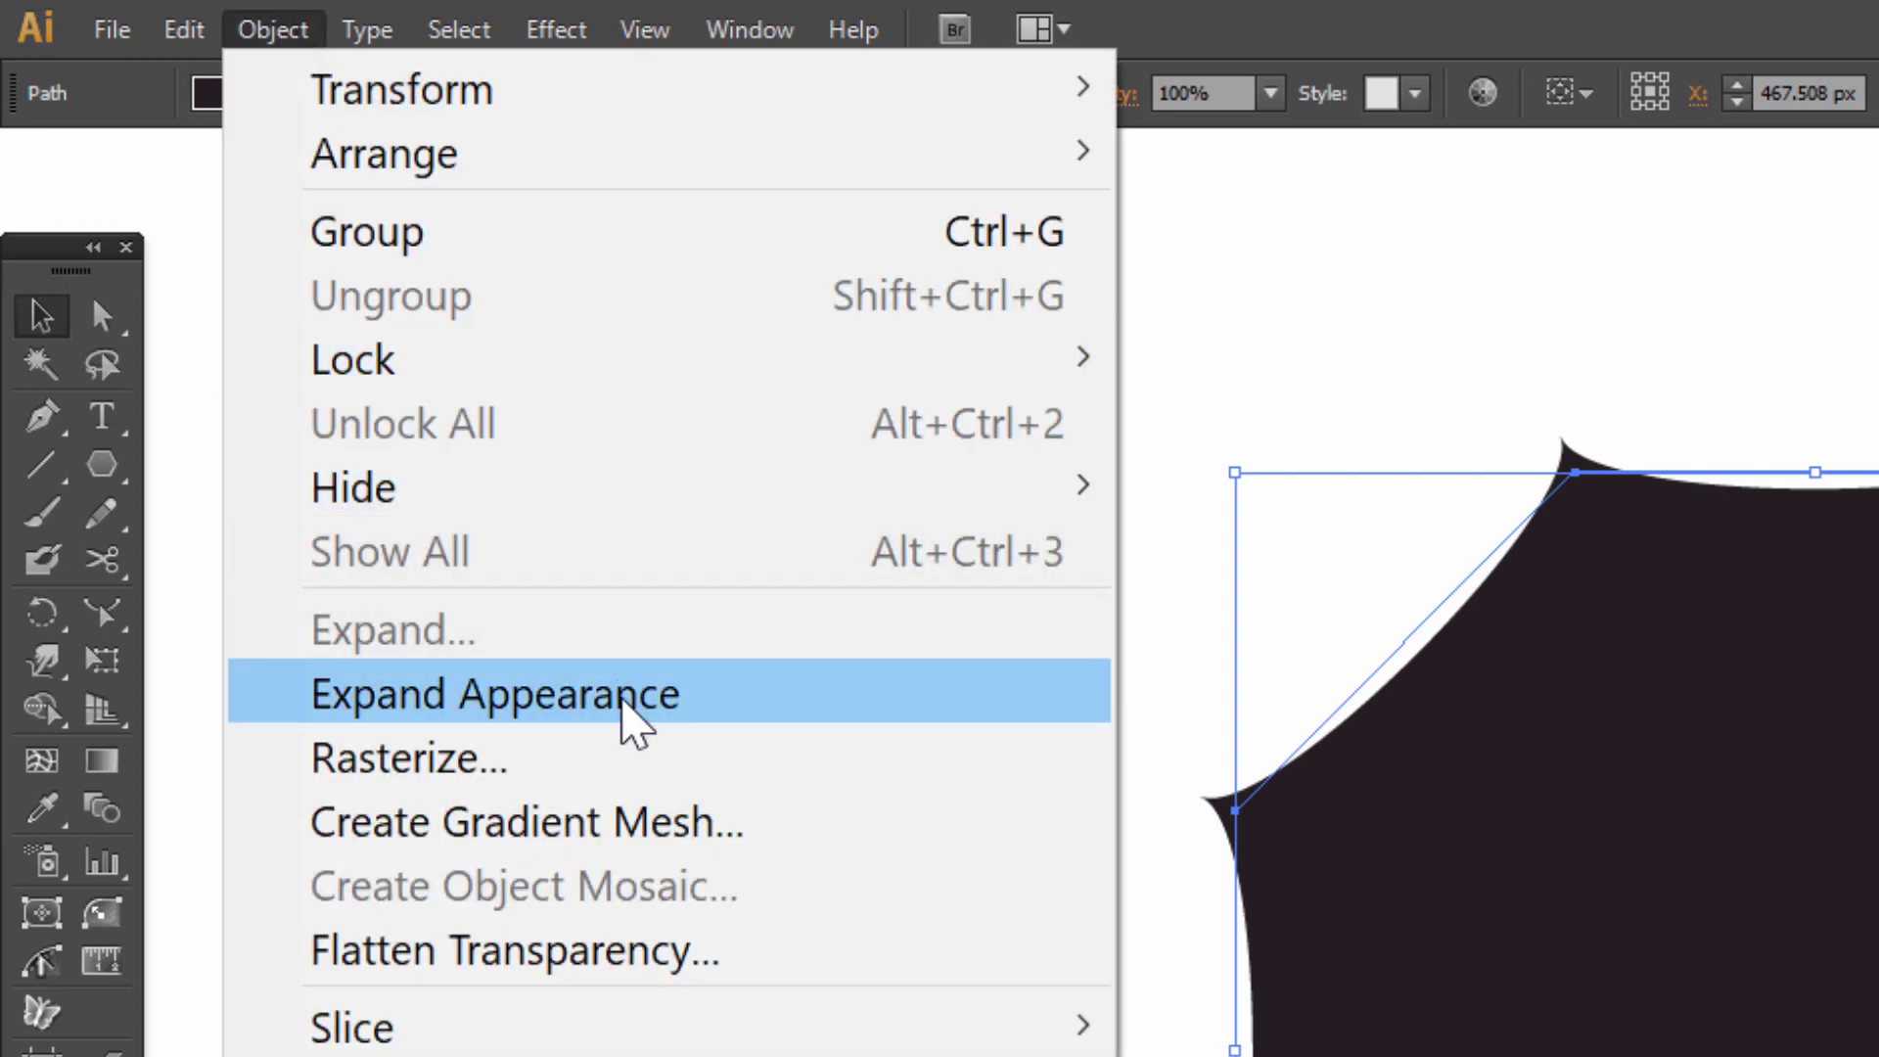
click(622, 701)
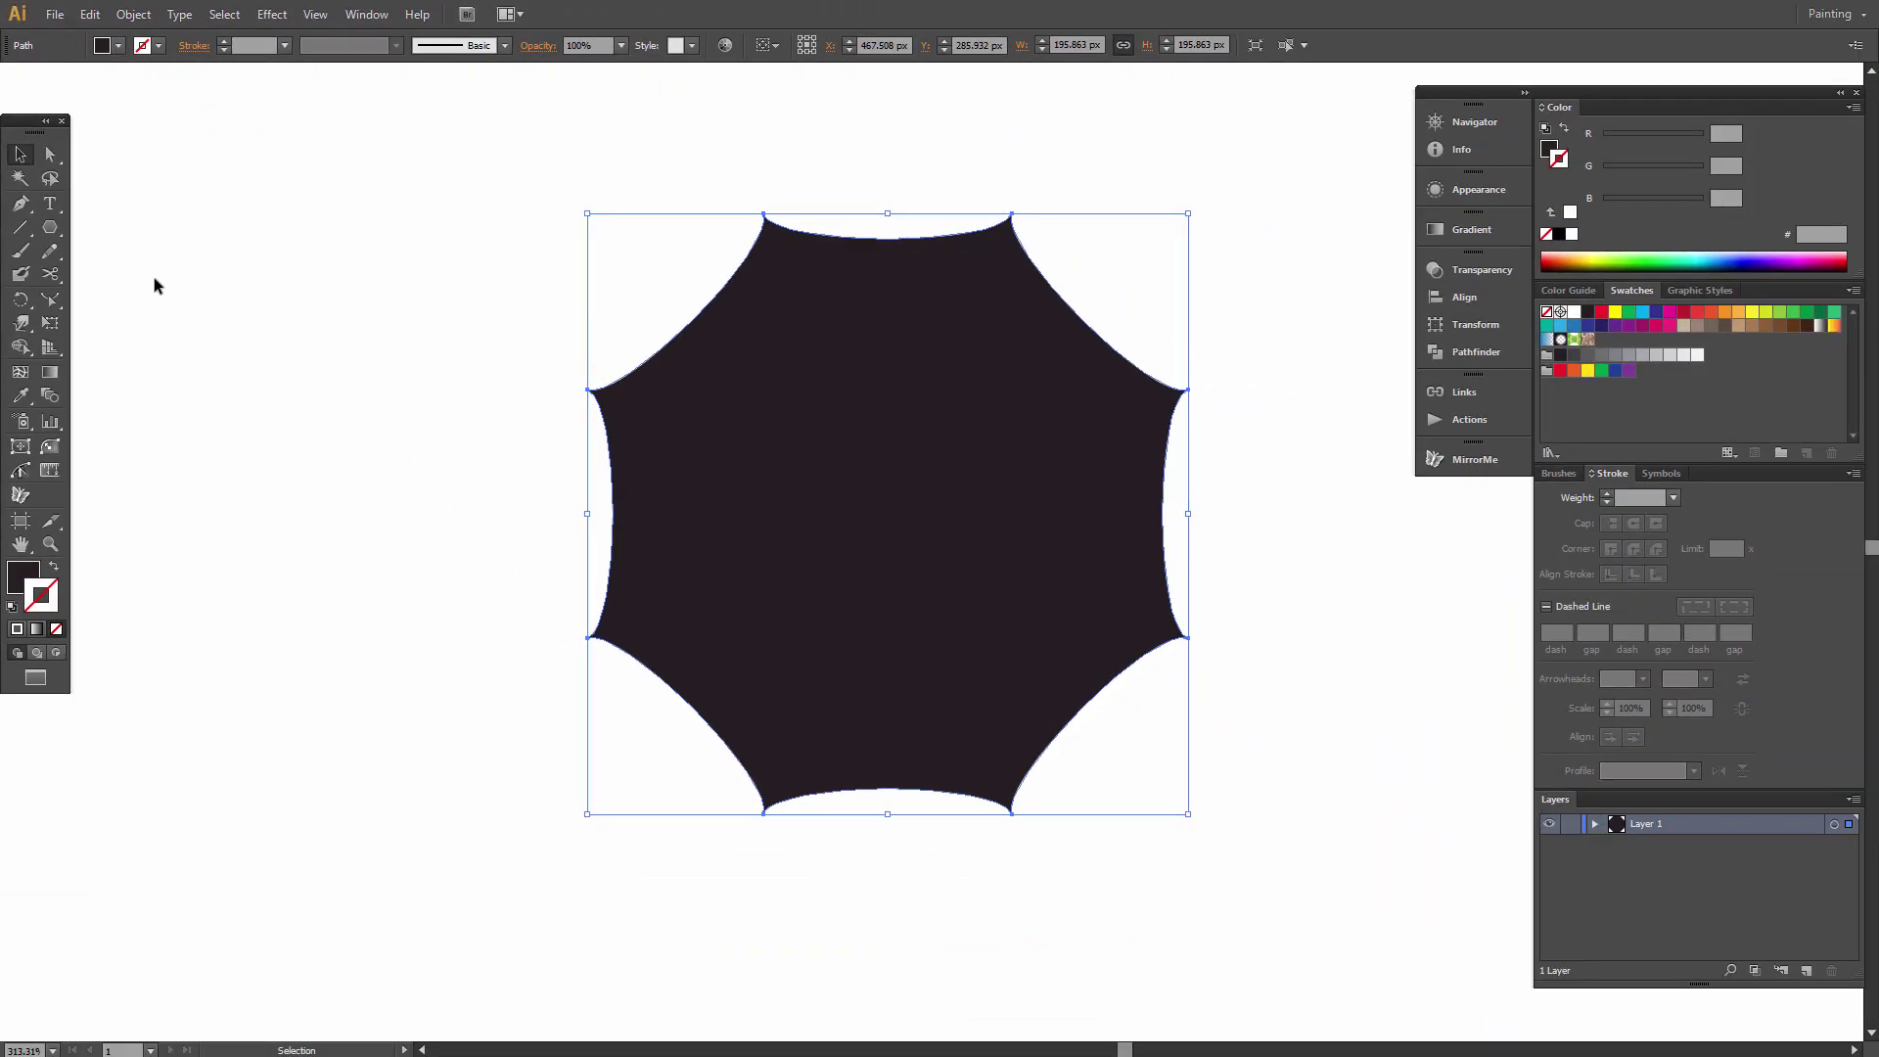
- Draw a vertical line about 240 px long through the middle of the puckered shape and give it a white stroke
click(19, 228)
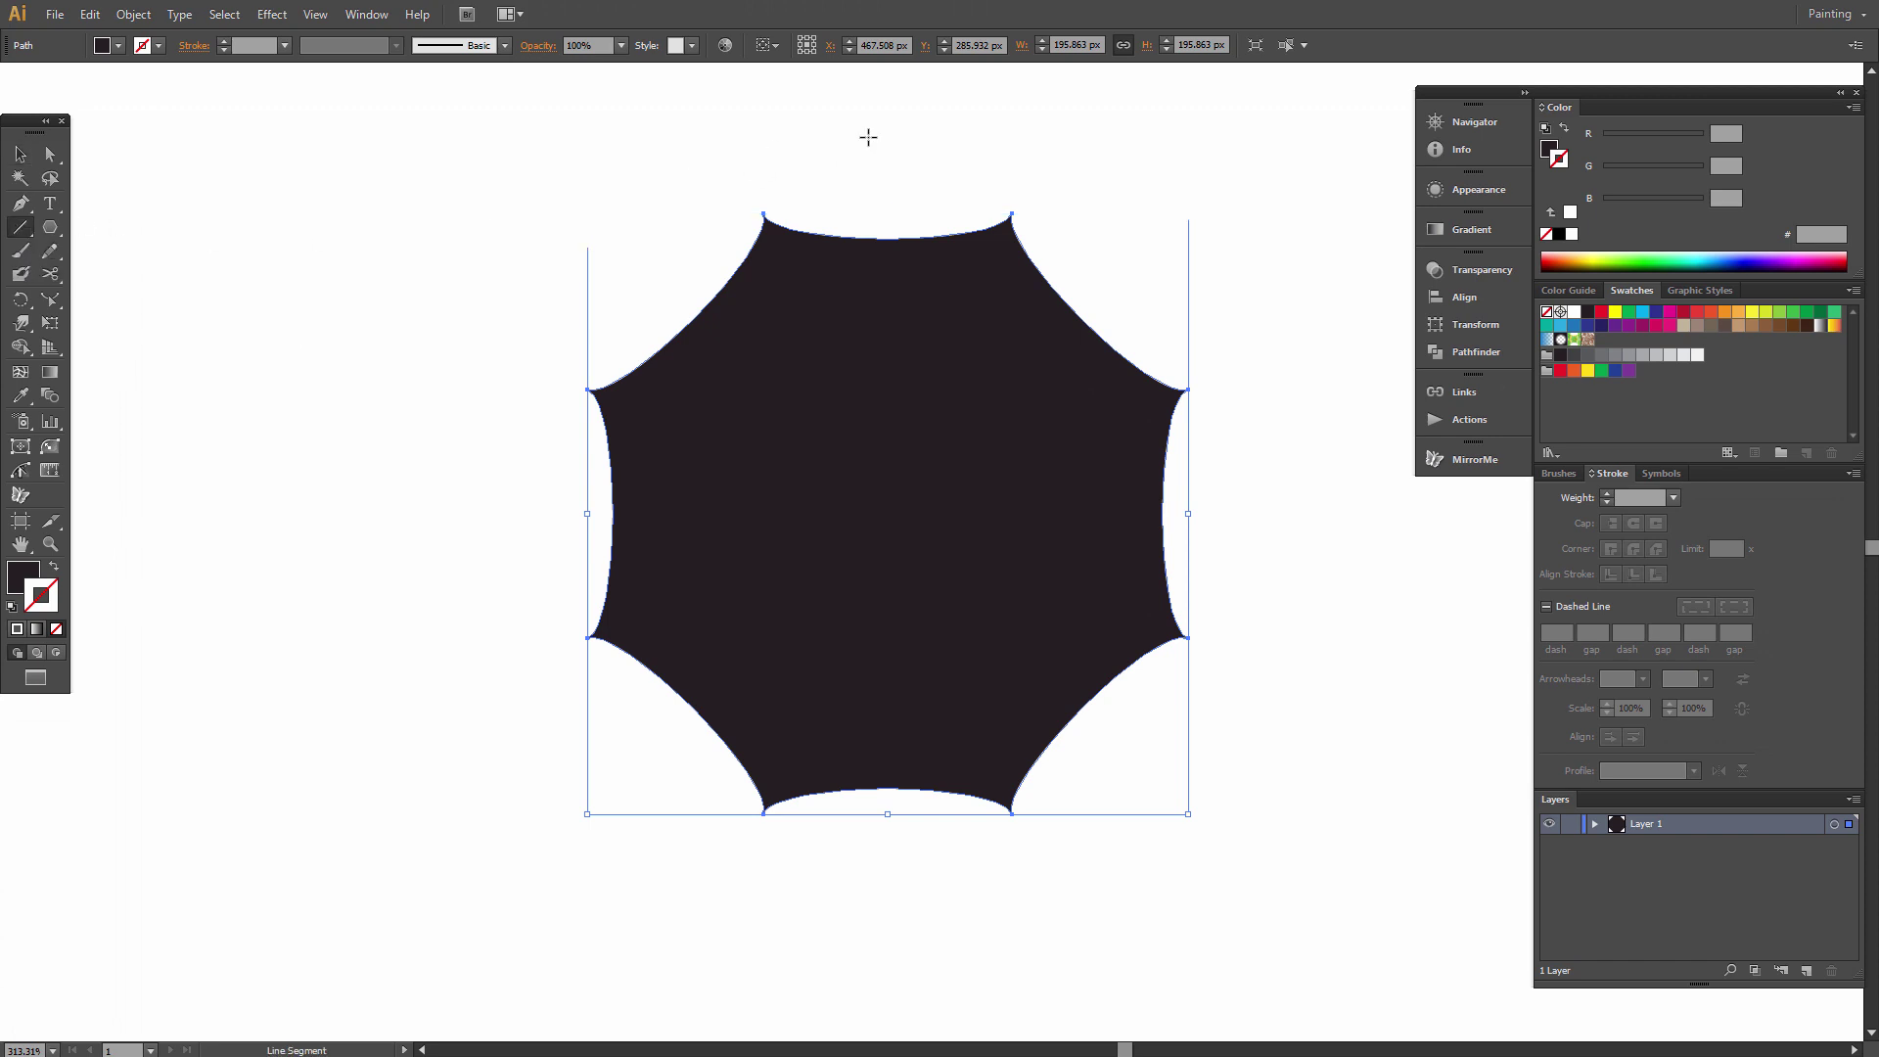
drag(874, 136, 885, 870)
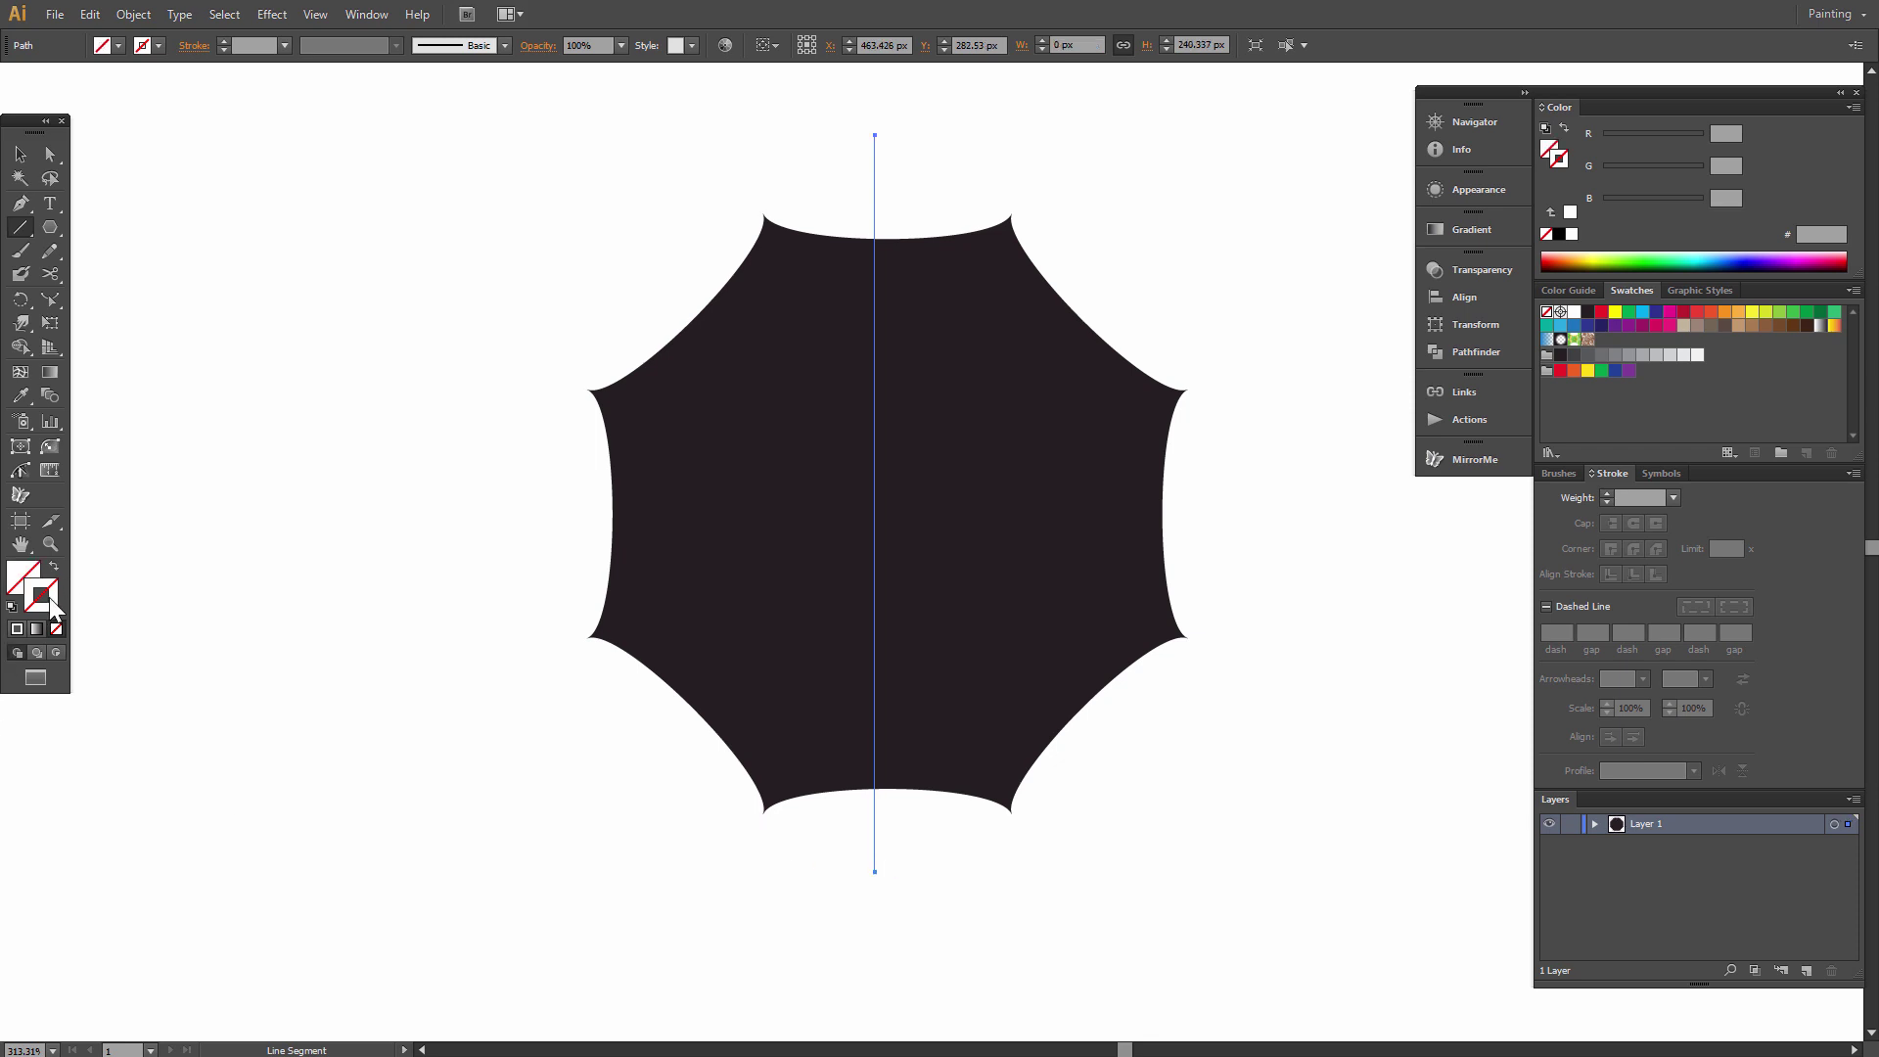
click(1571, 236)
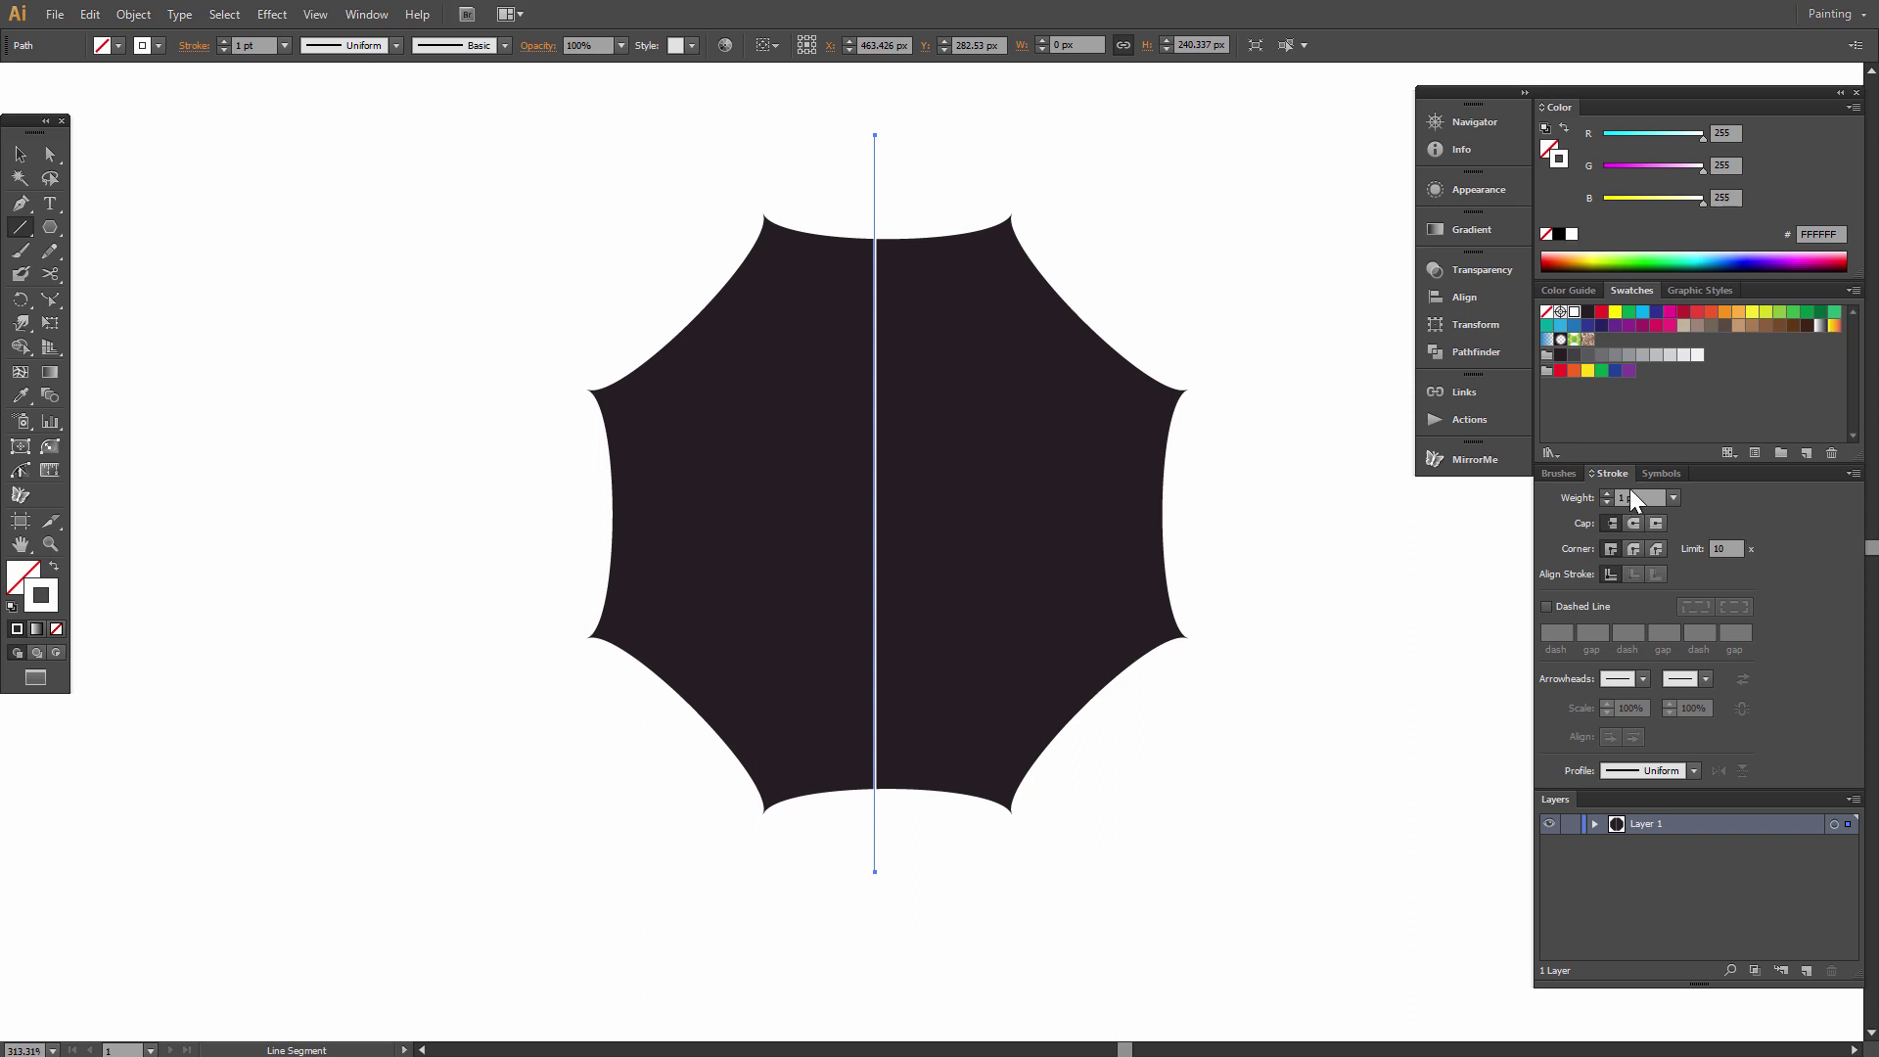
- Apply a Transform effect to the white line with a 45° rotation angle and 3 copies
click(274, 16)
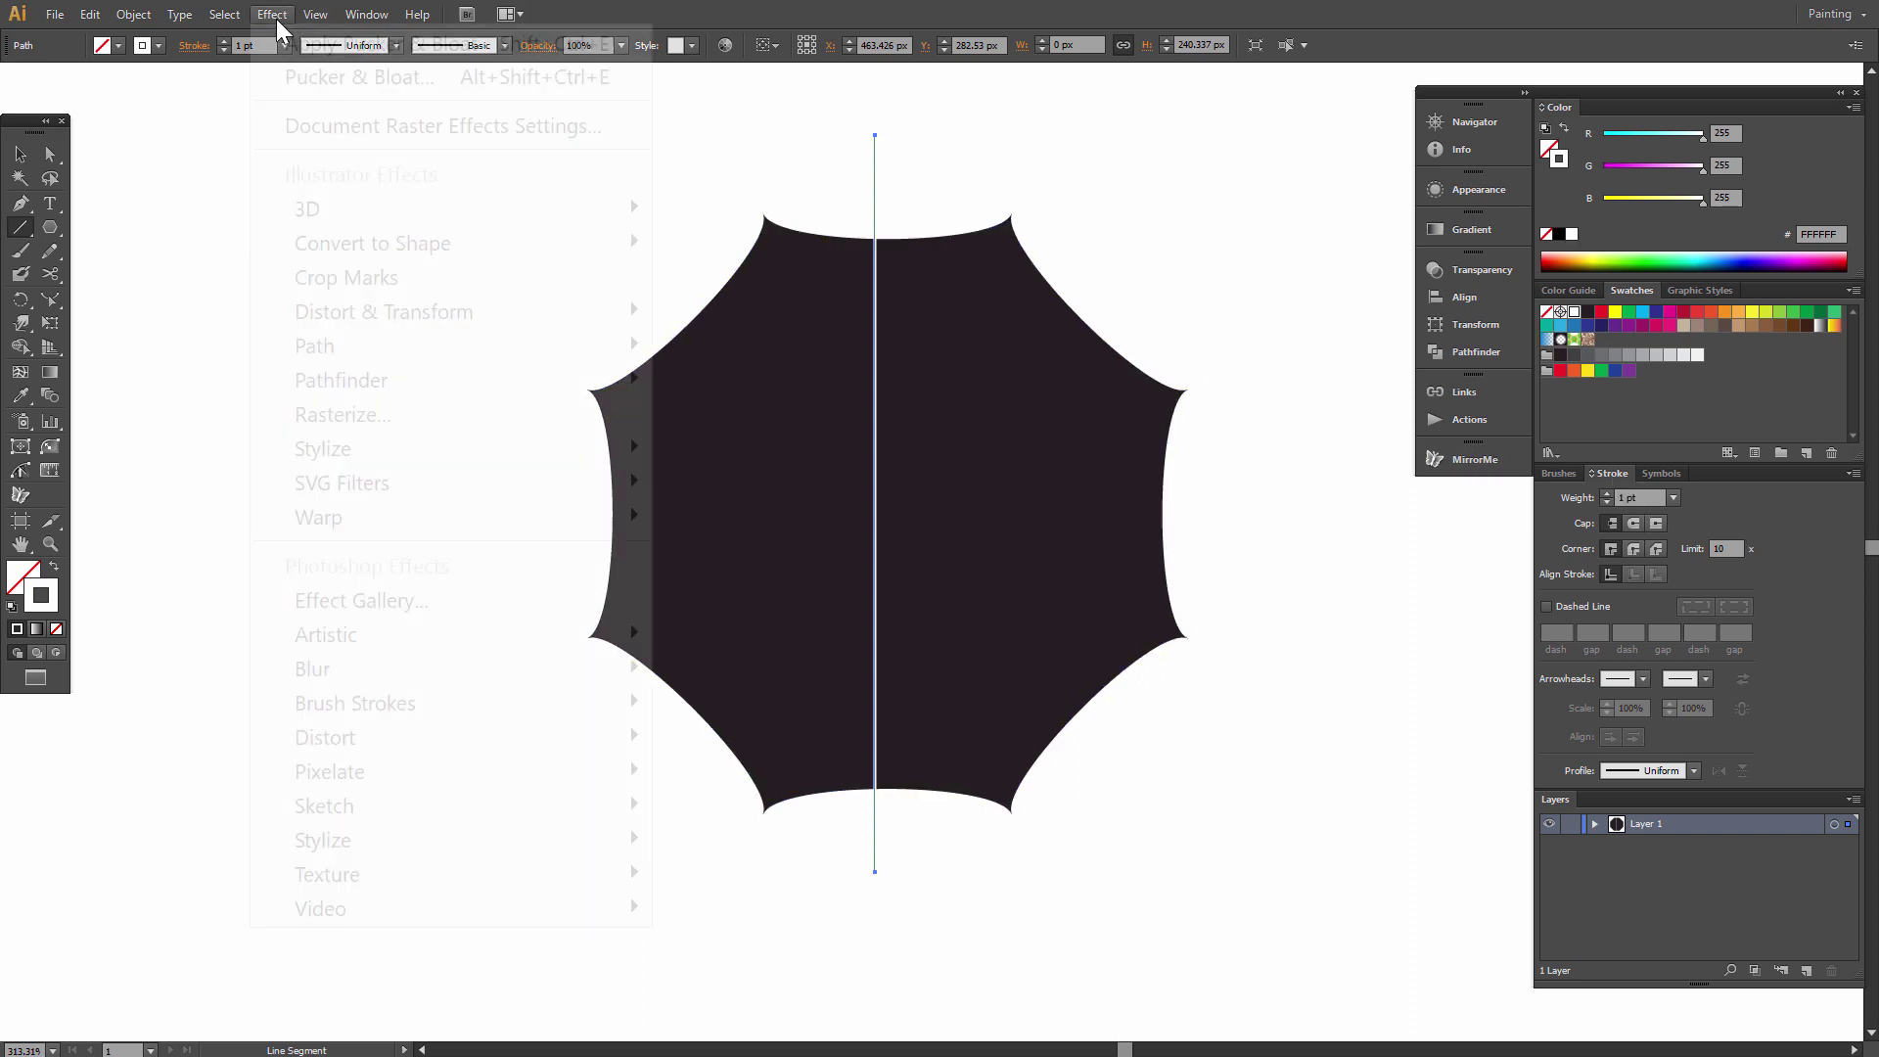
mouse_move(401, 323)
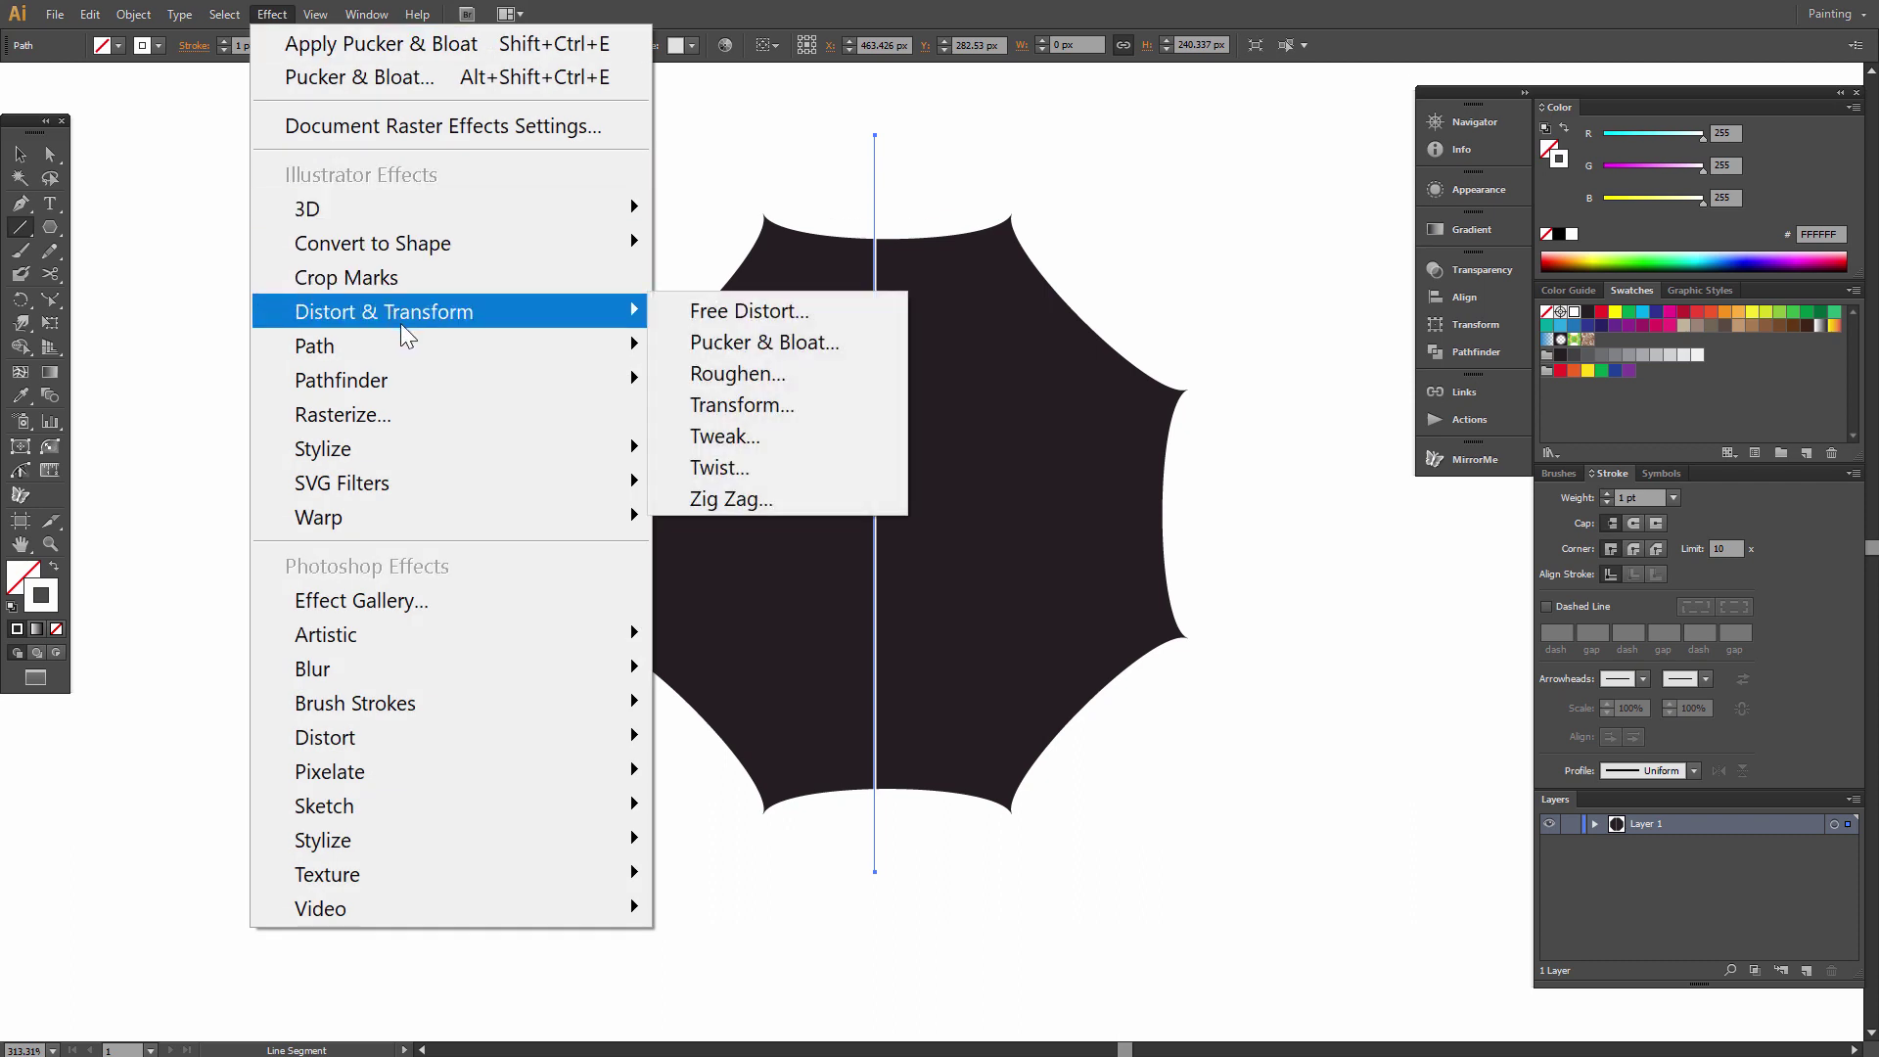
click(757, 409)
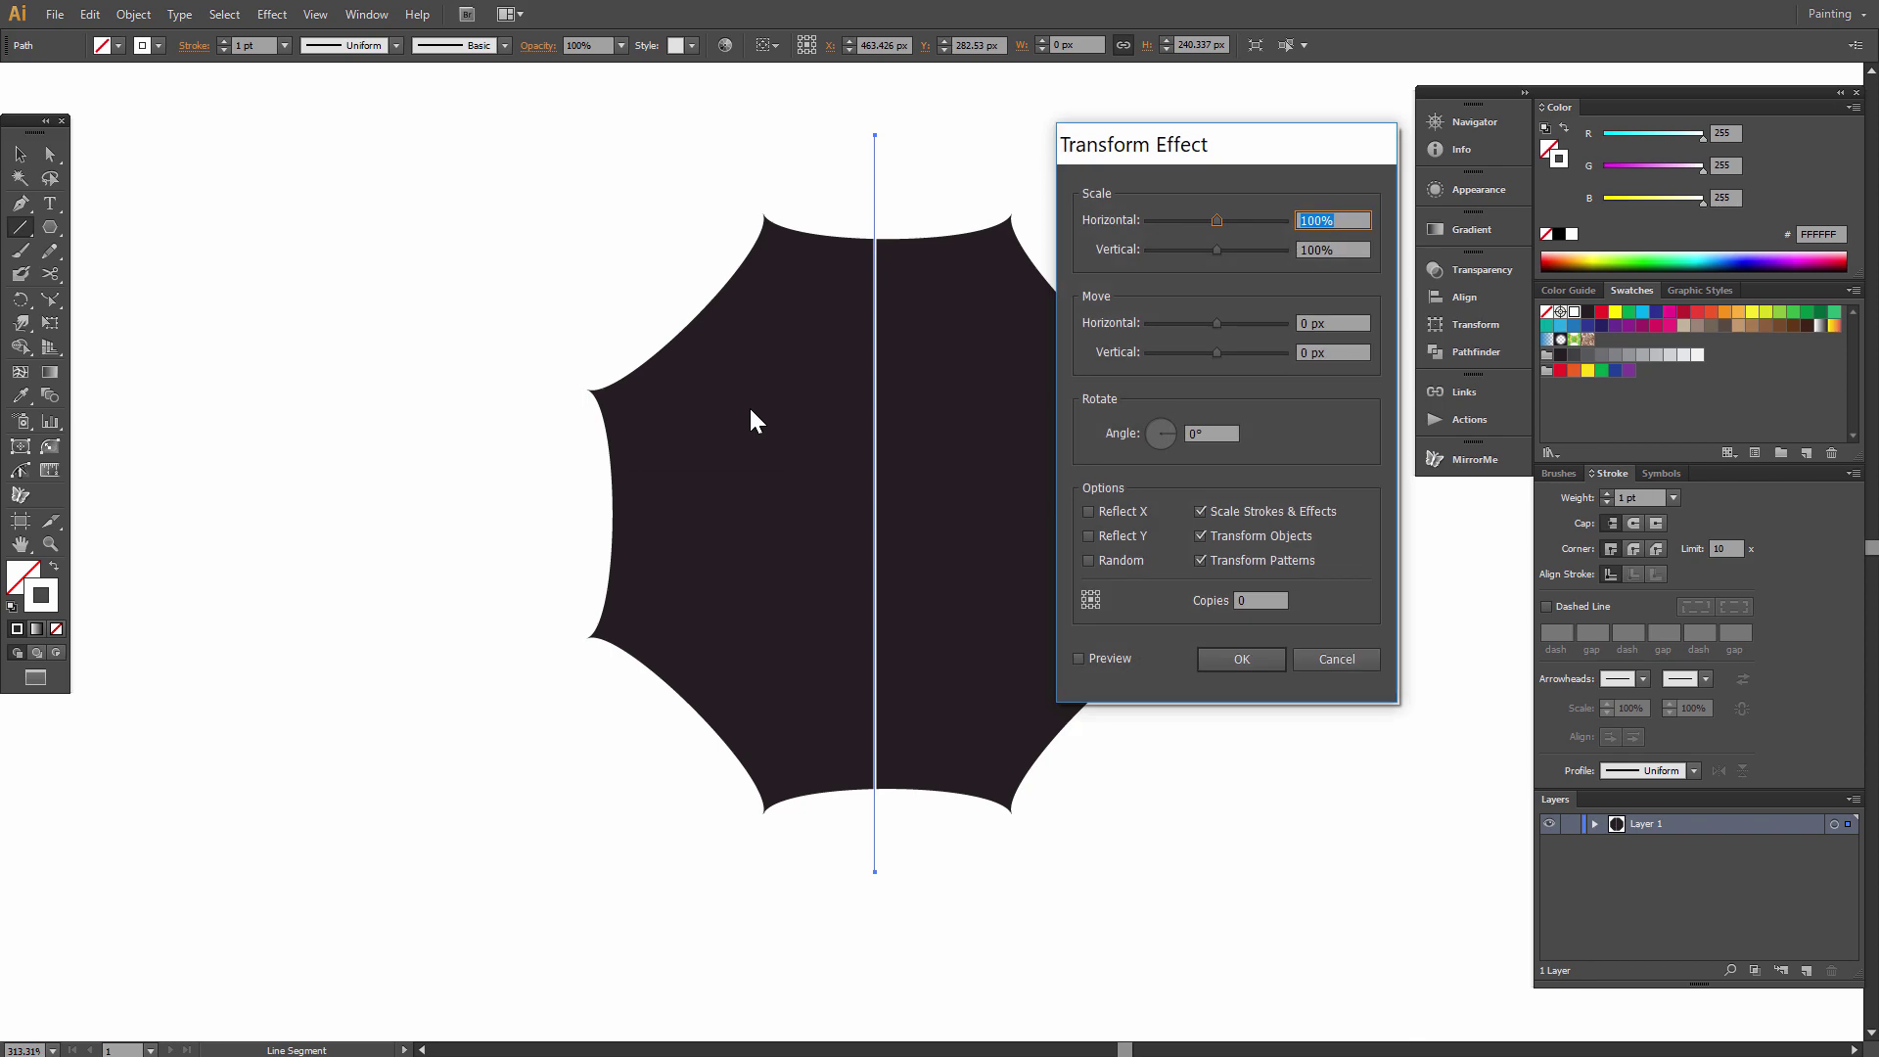
click(1146, 442)
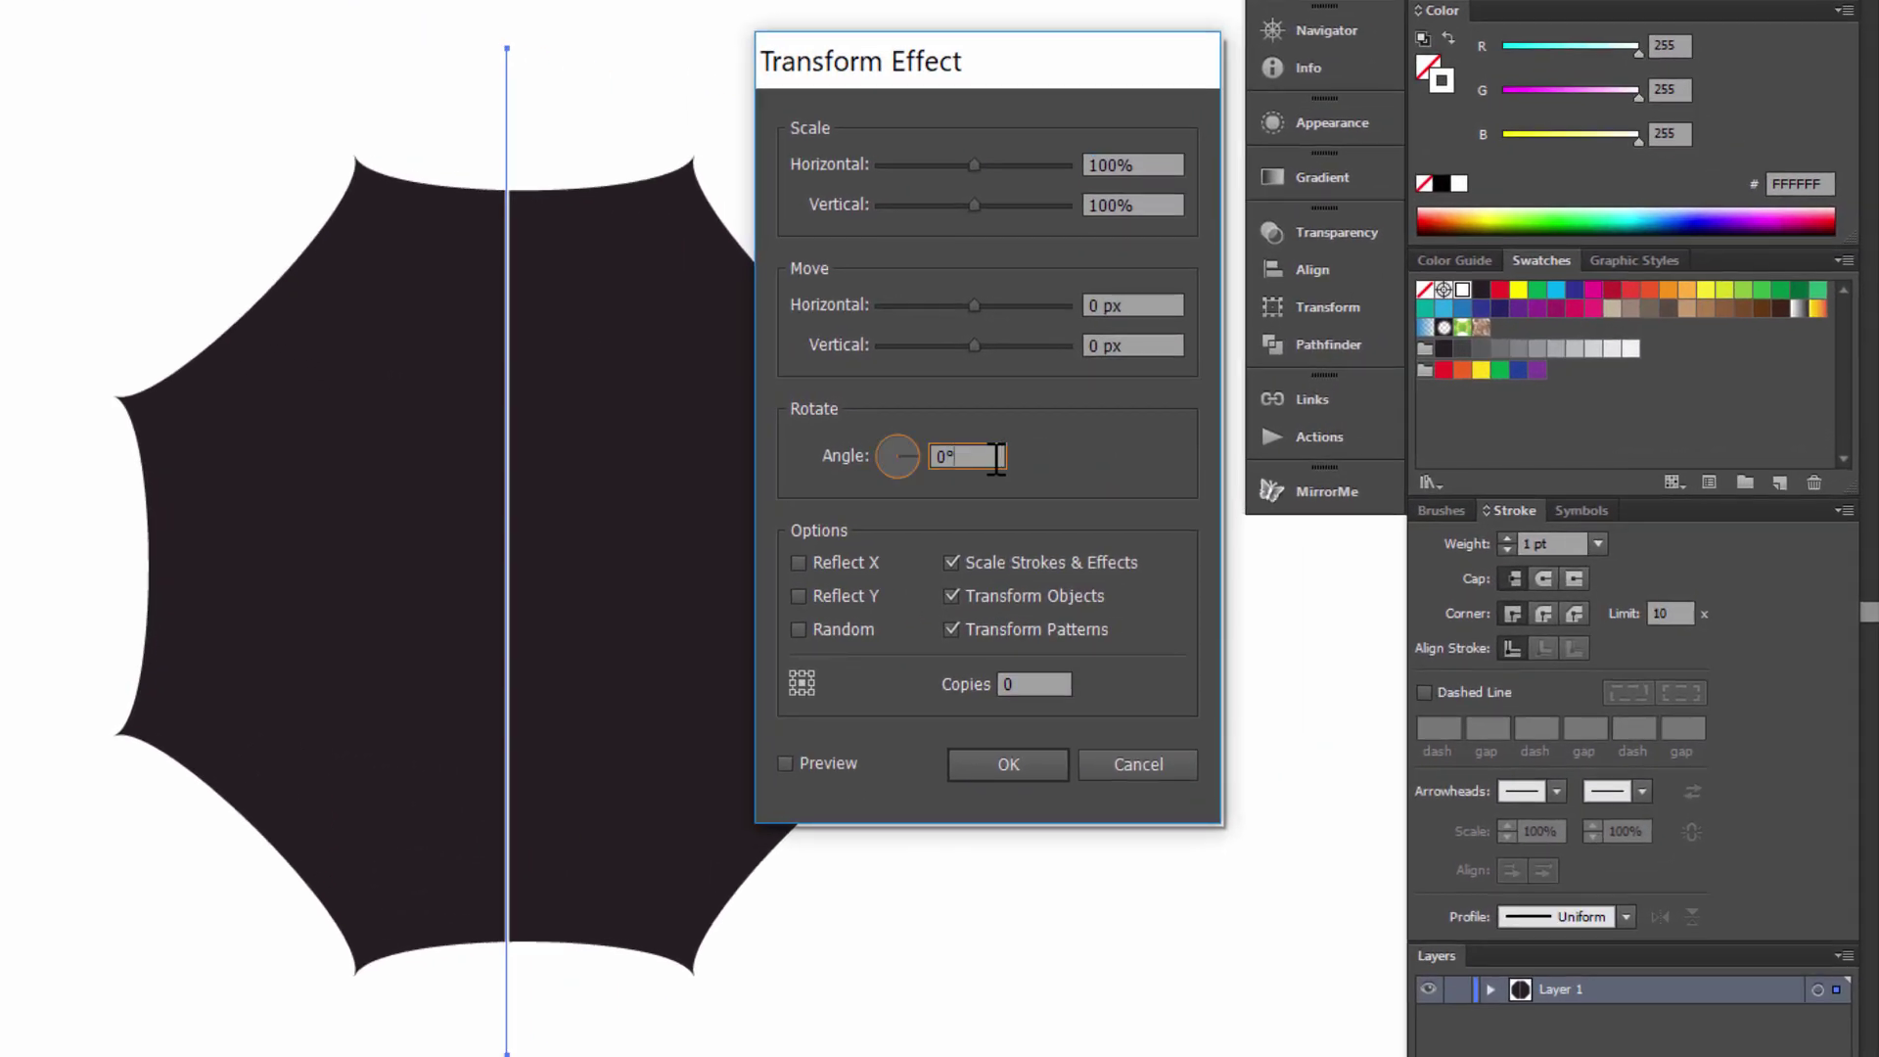
key(ctrl+a)
text(45)
key(Tab)
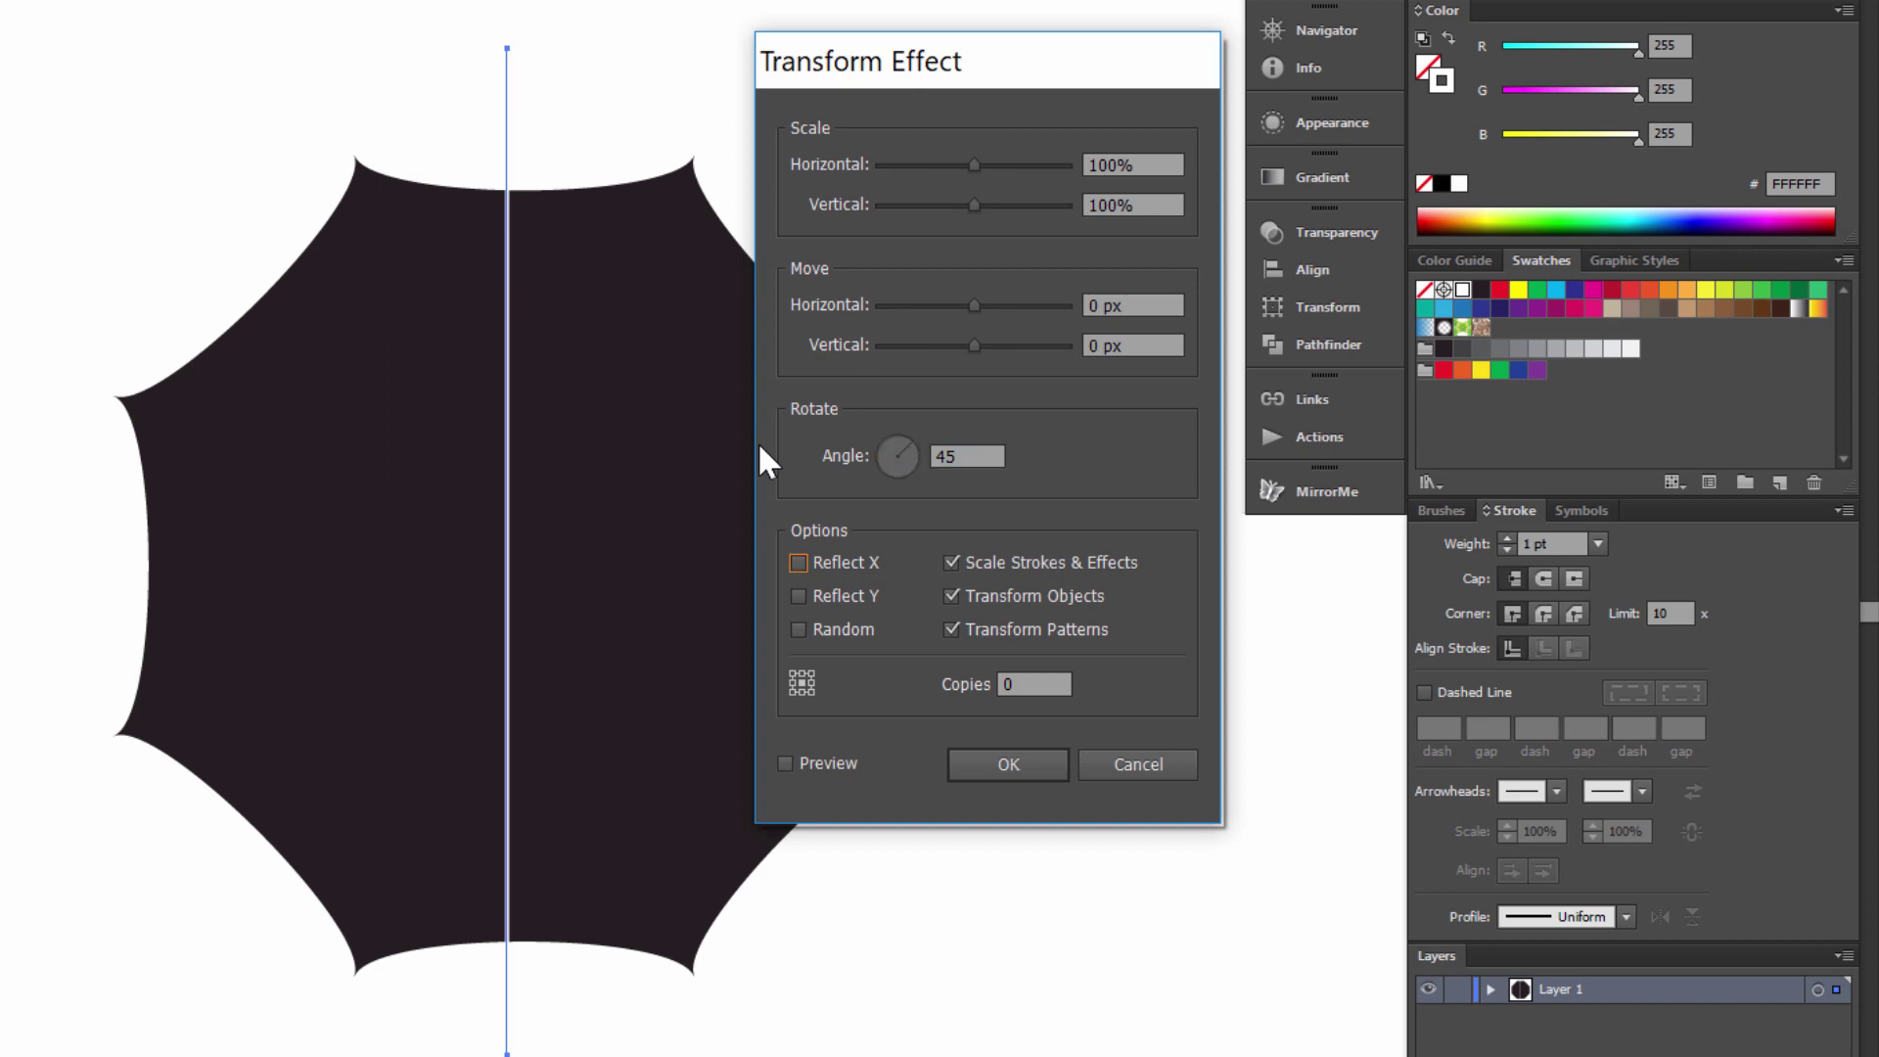
click(1032, 685)
click(785, 762)
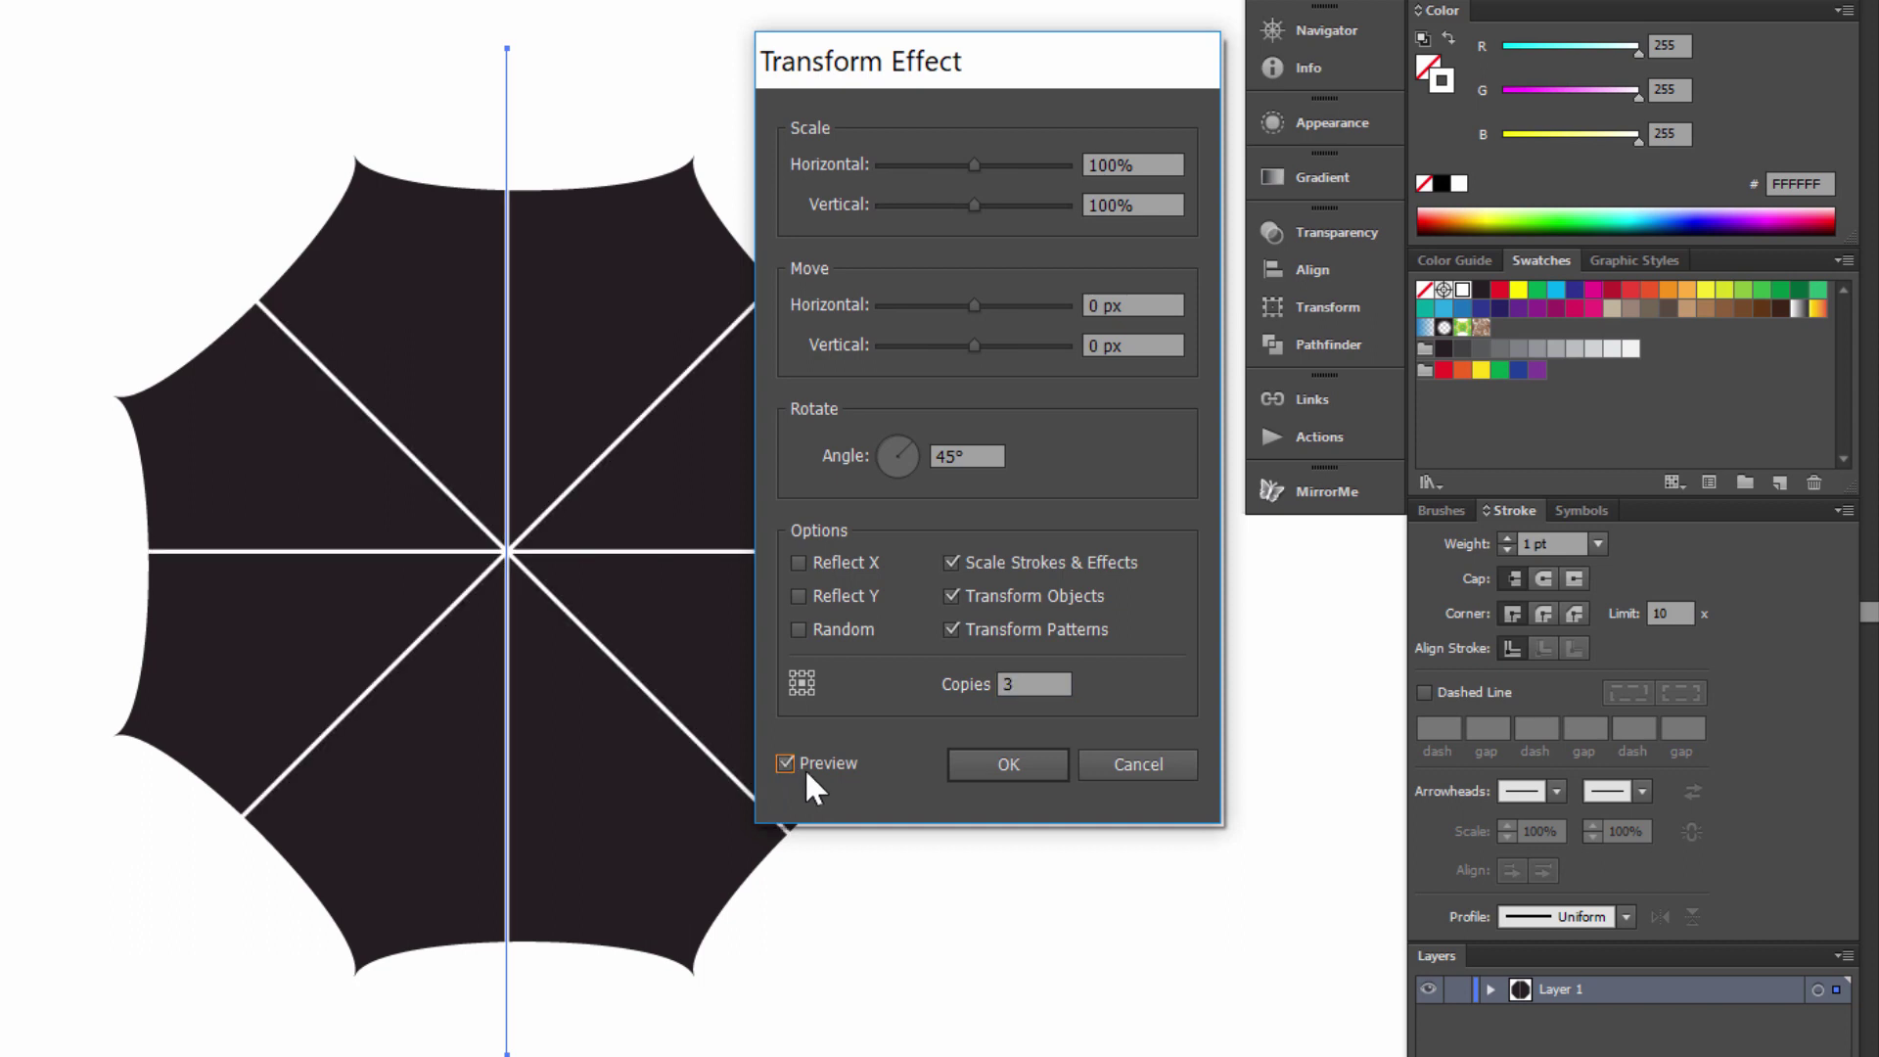
click(978, 762)
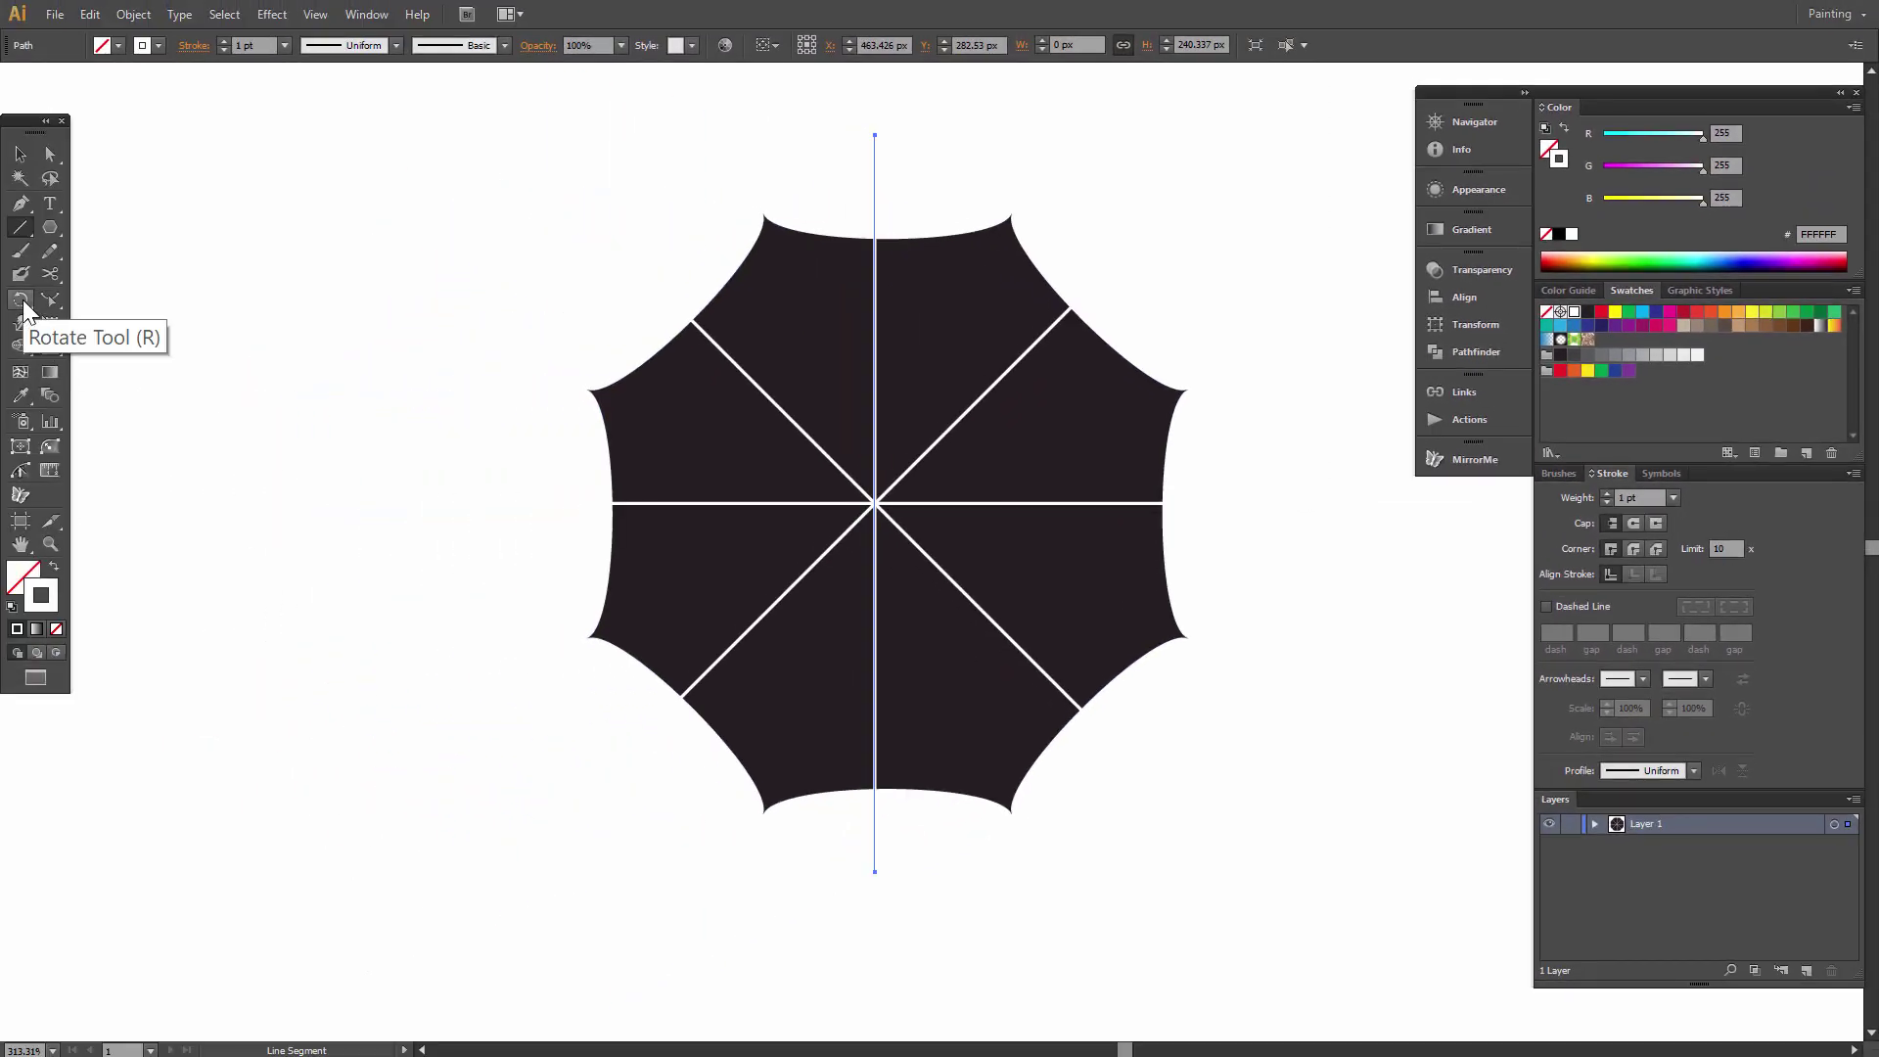
- Rotate the radiating white lines by 22.5° and expand their appearance
double_click(21, 300)
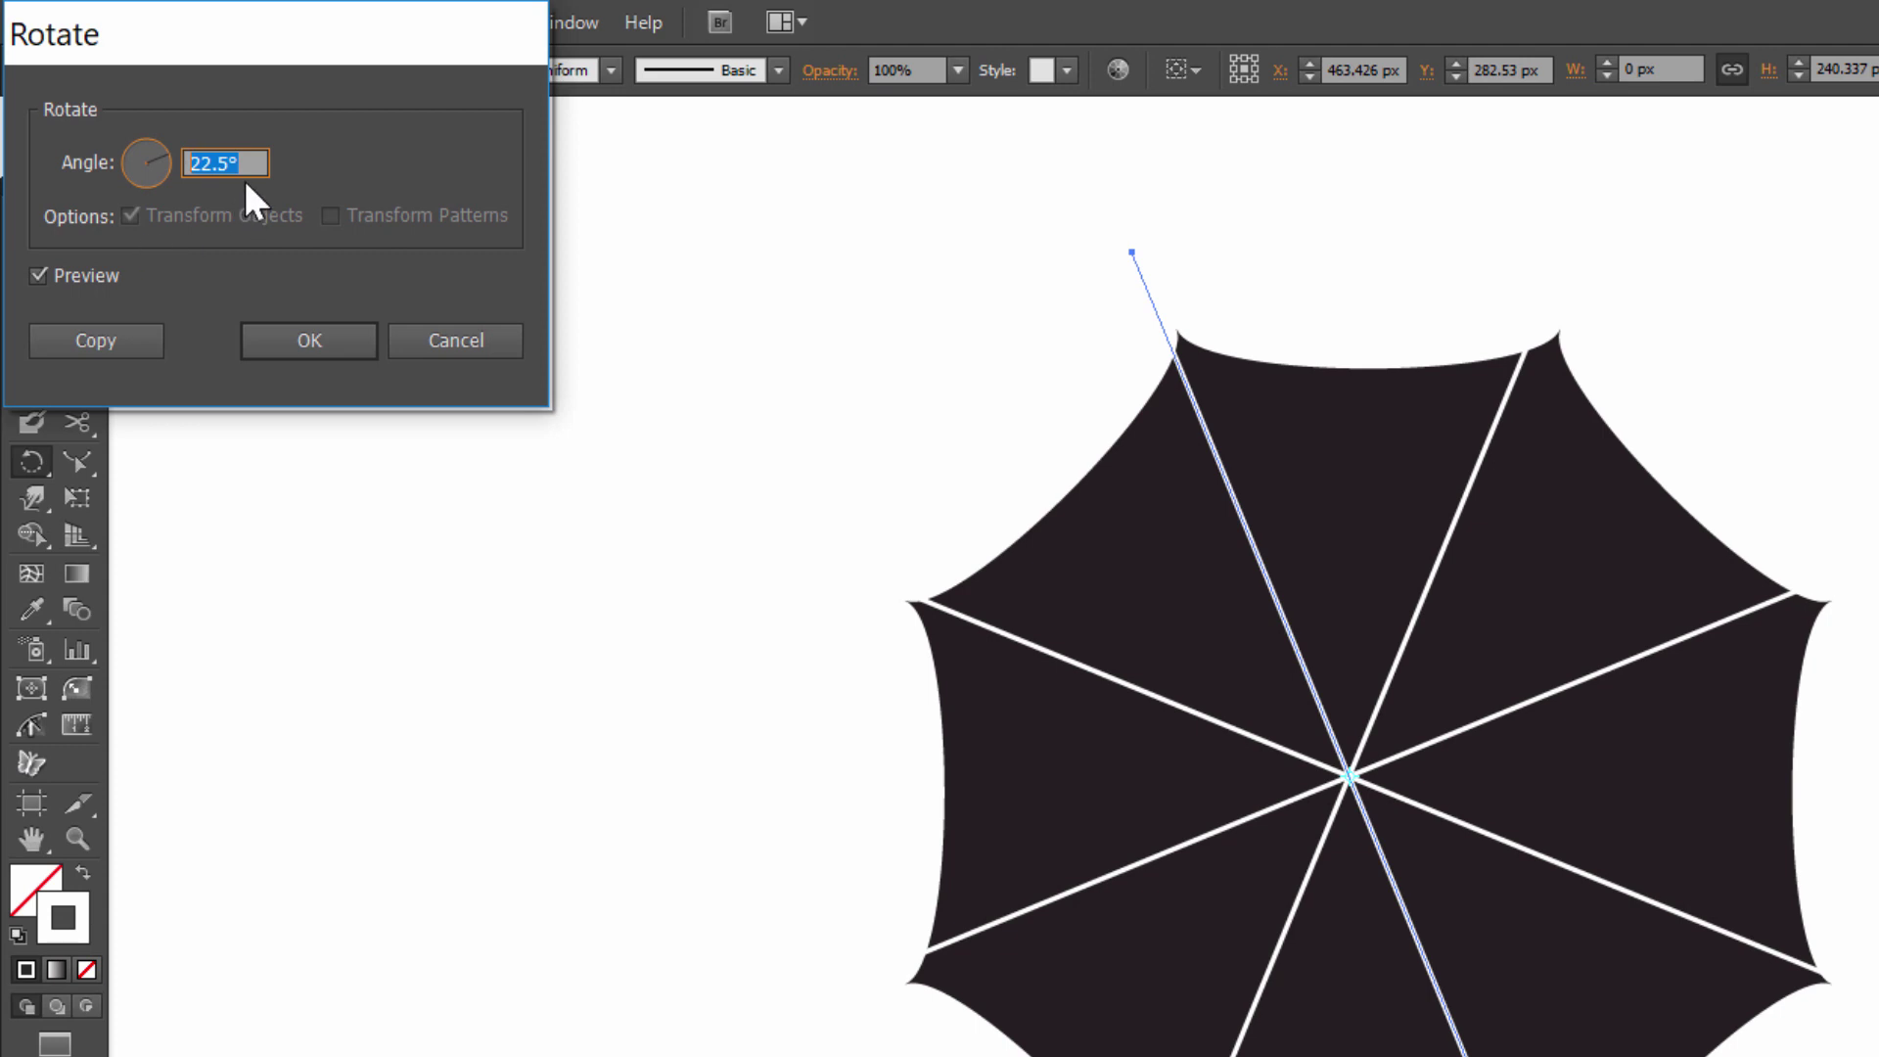
click(311, 340)
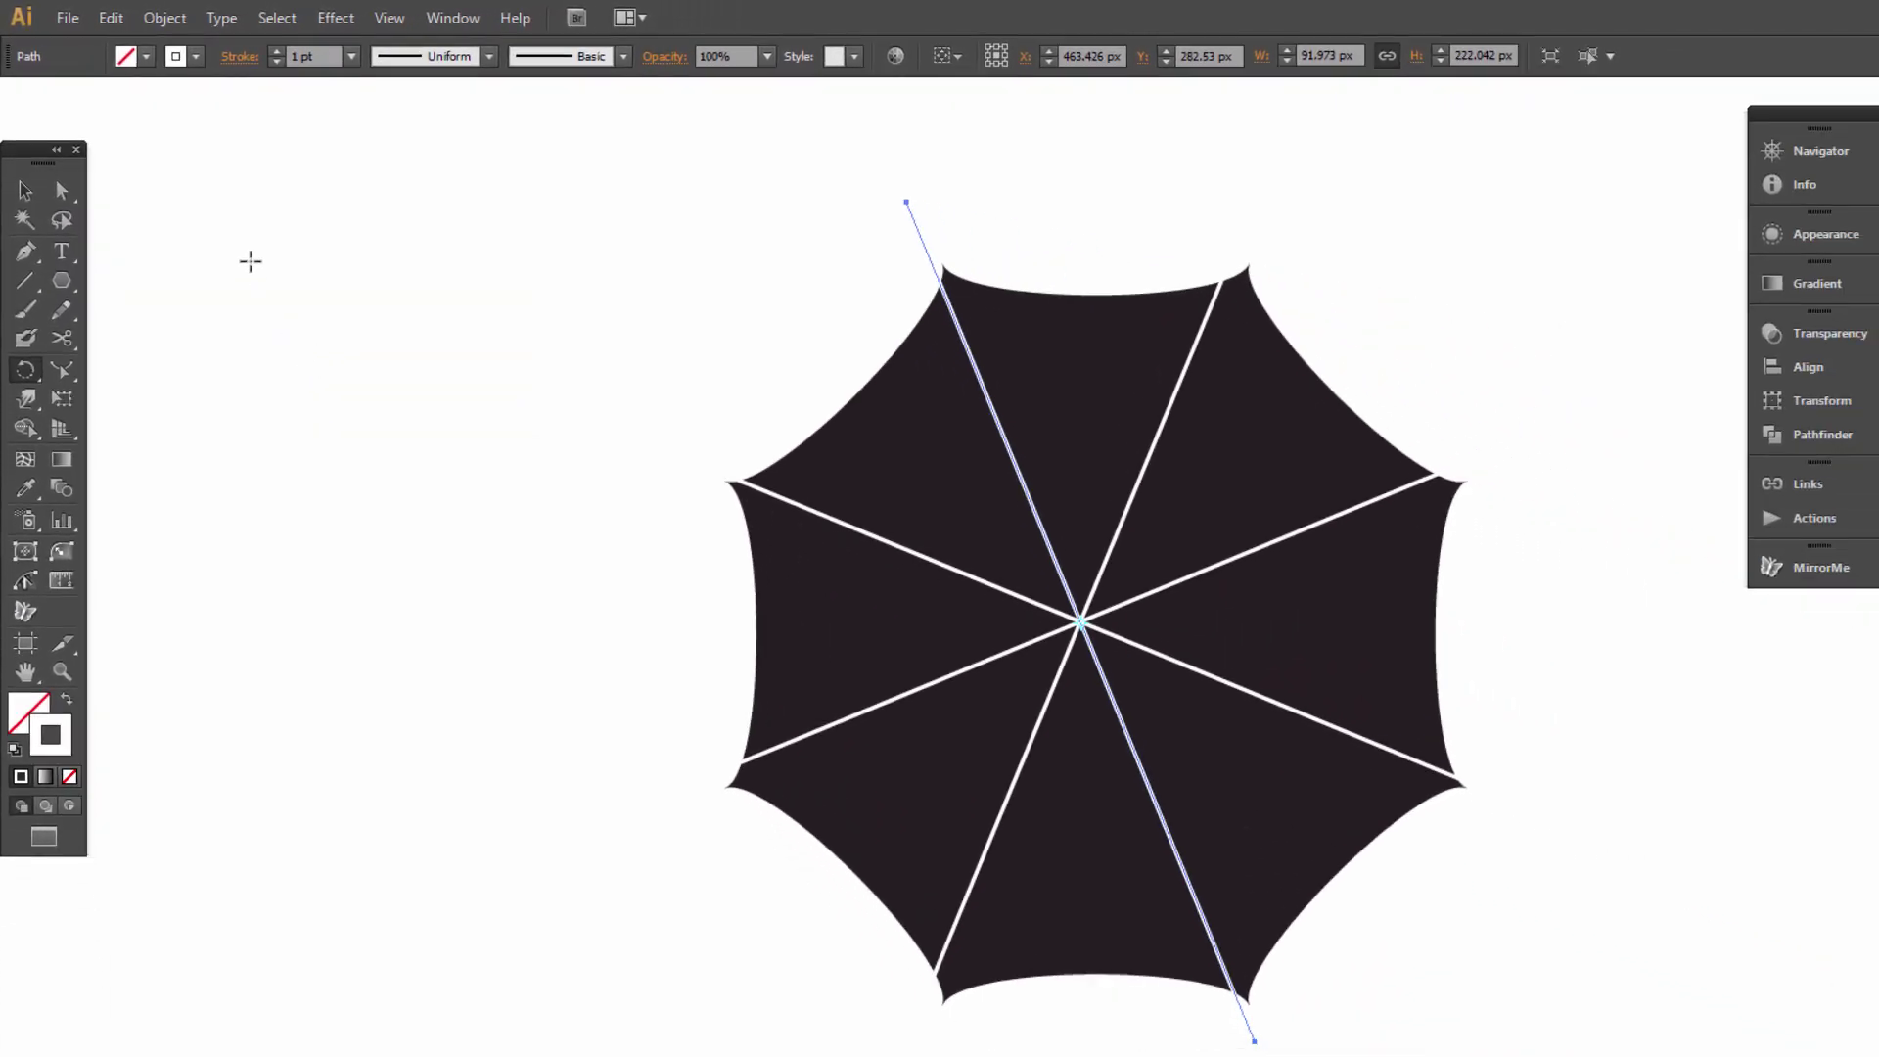
click(164, 18)
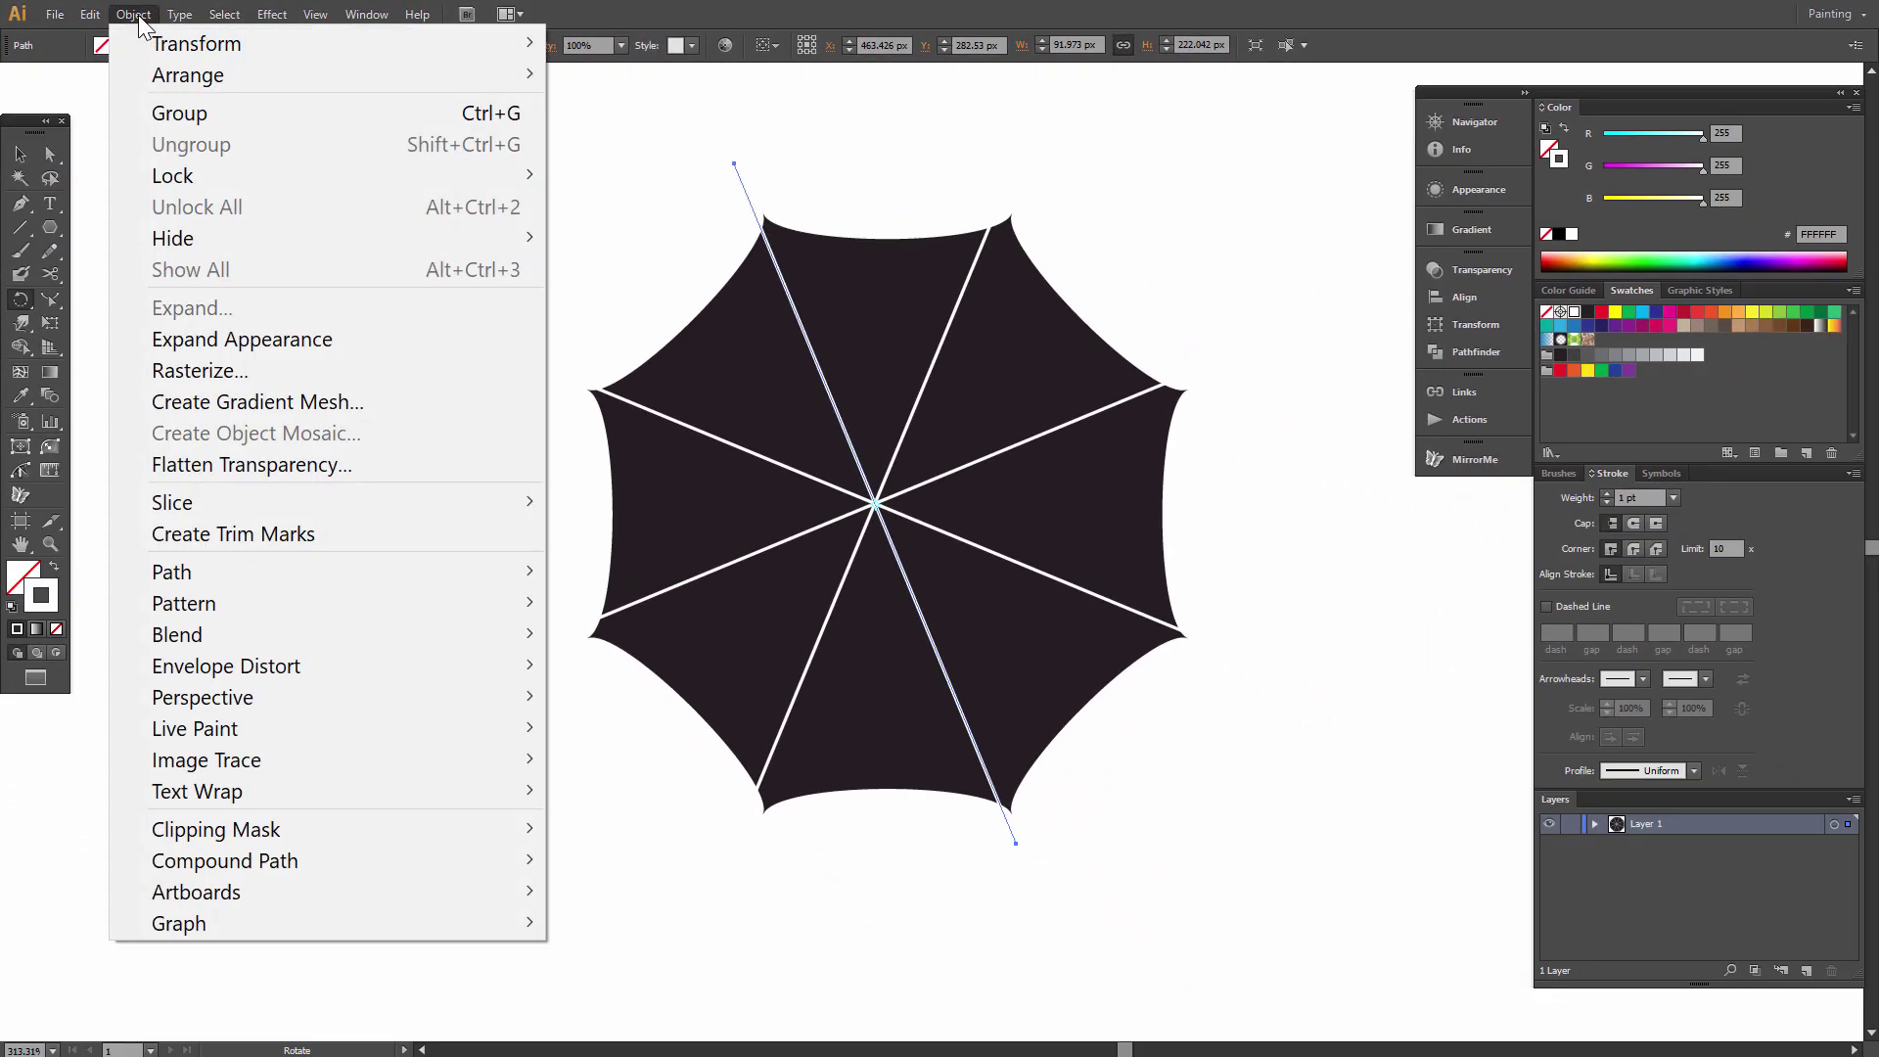
click(295, 339)
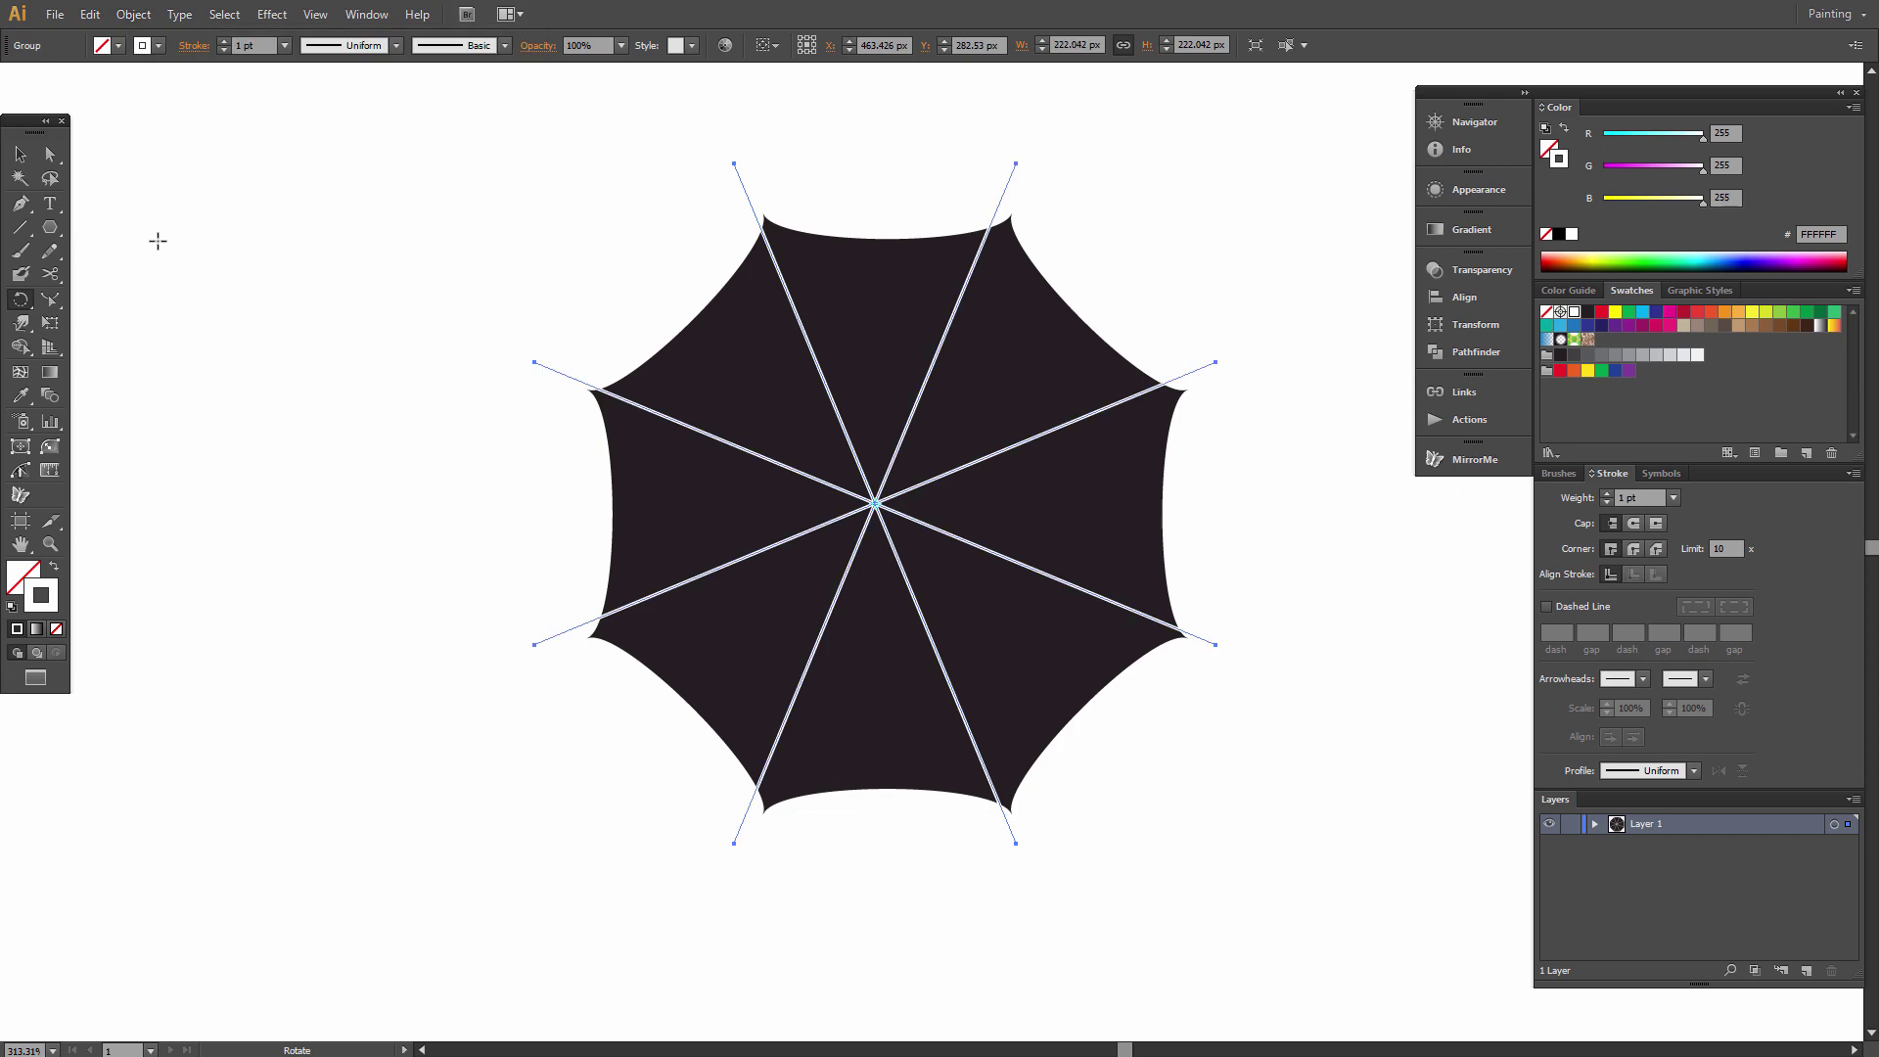
- Align the black shape and the white line group to each other's horizontal and vertical centers, then deselect them
click(20, 155)
drag(503, 155, 1288, 915)
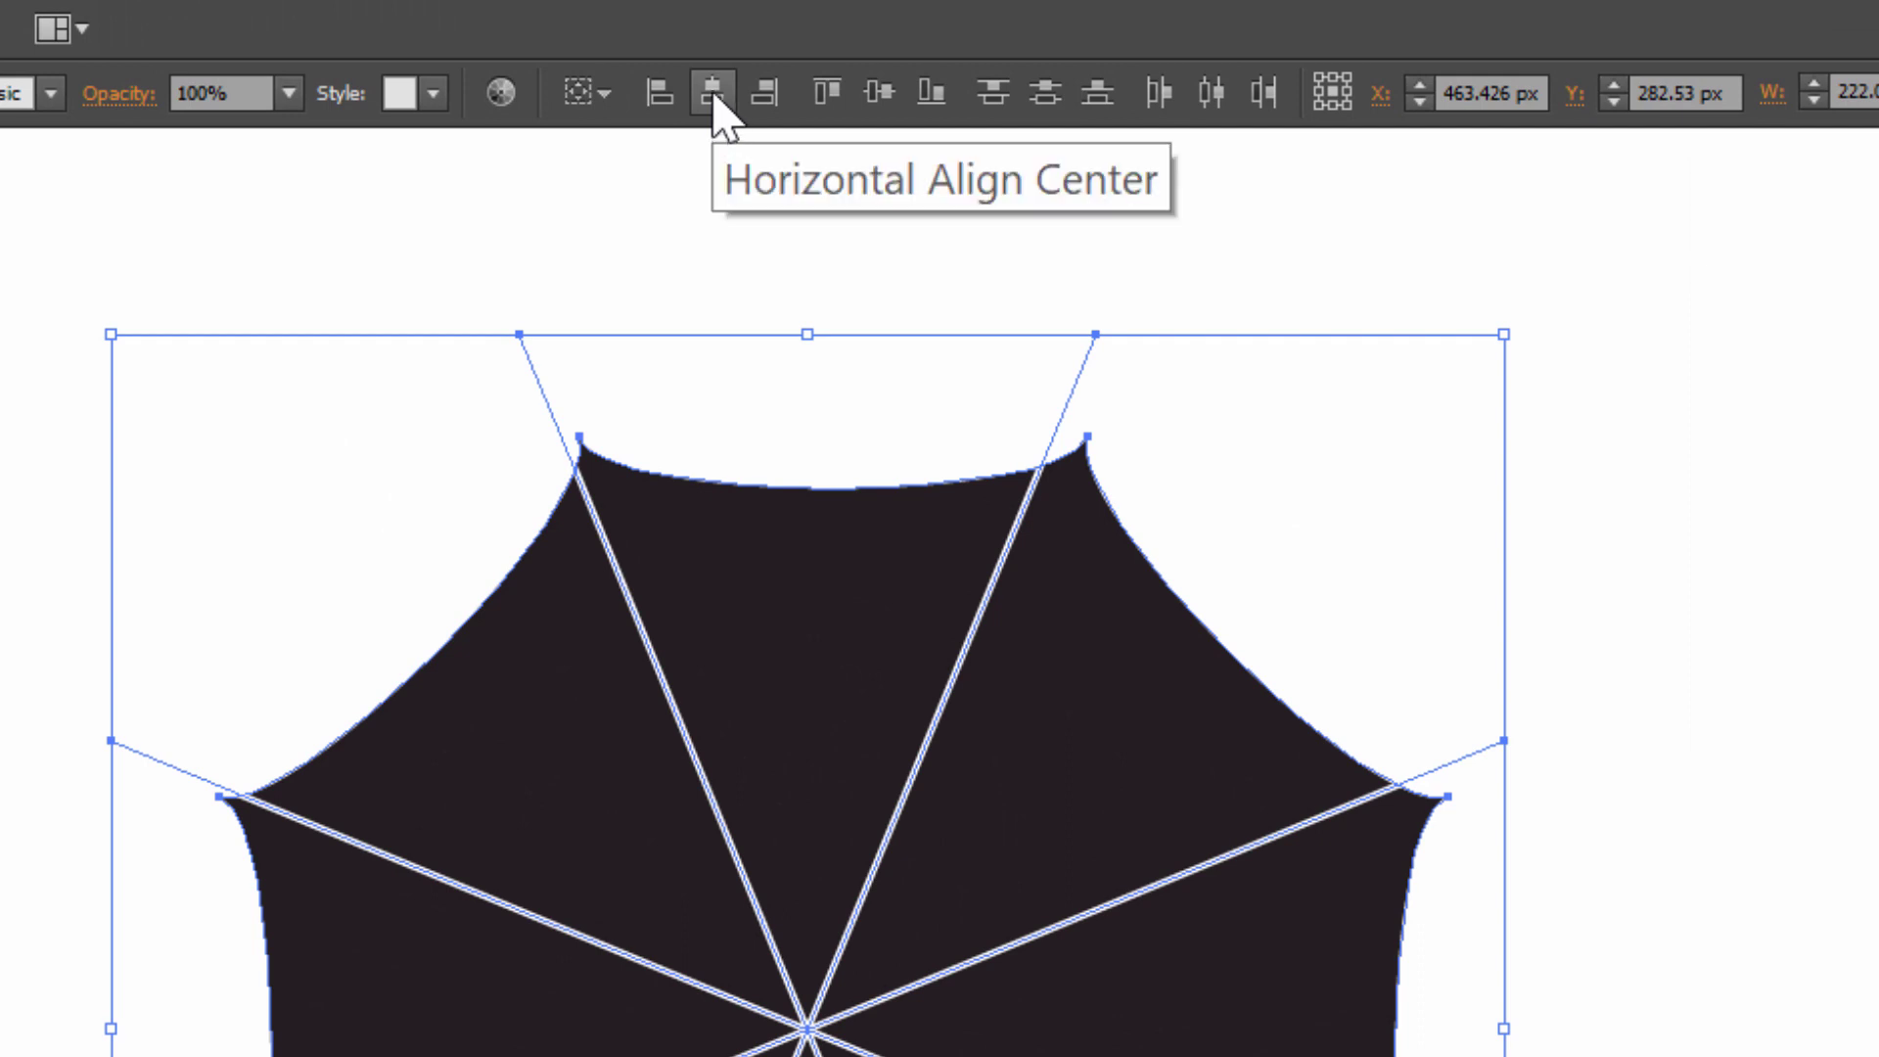
click(713, 93)
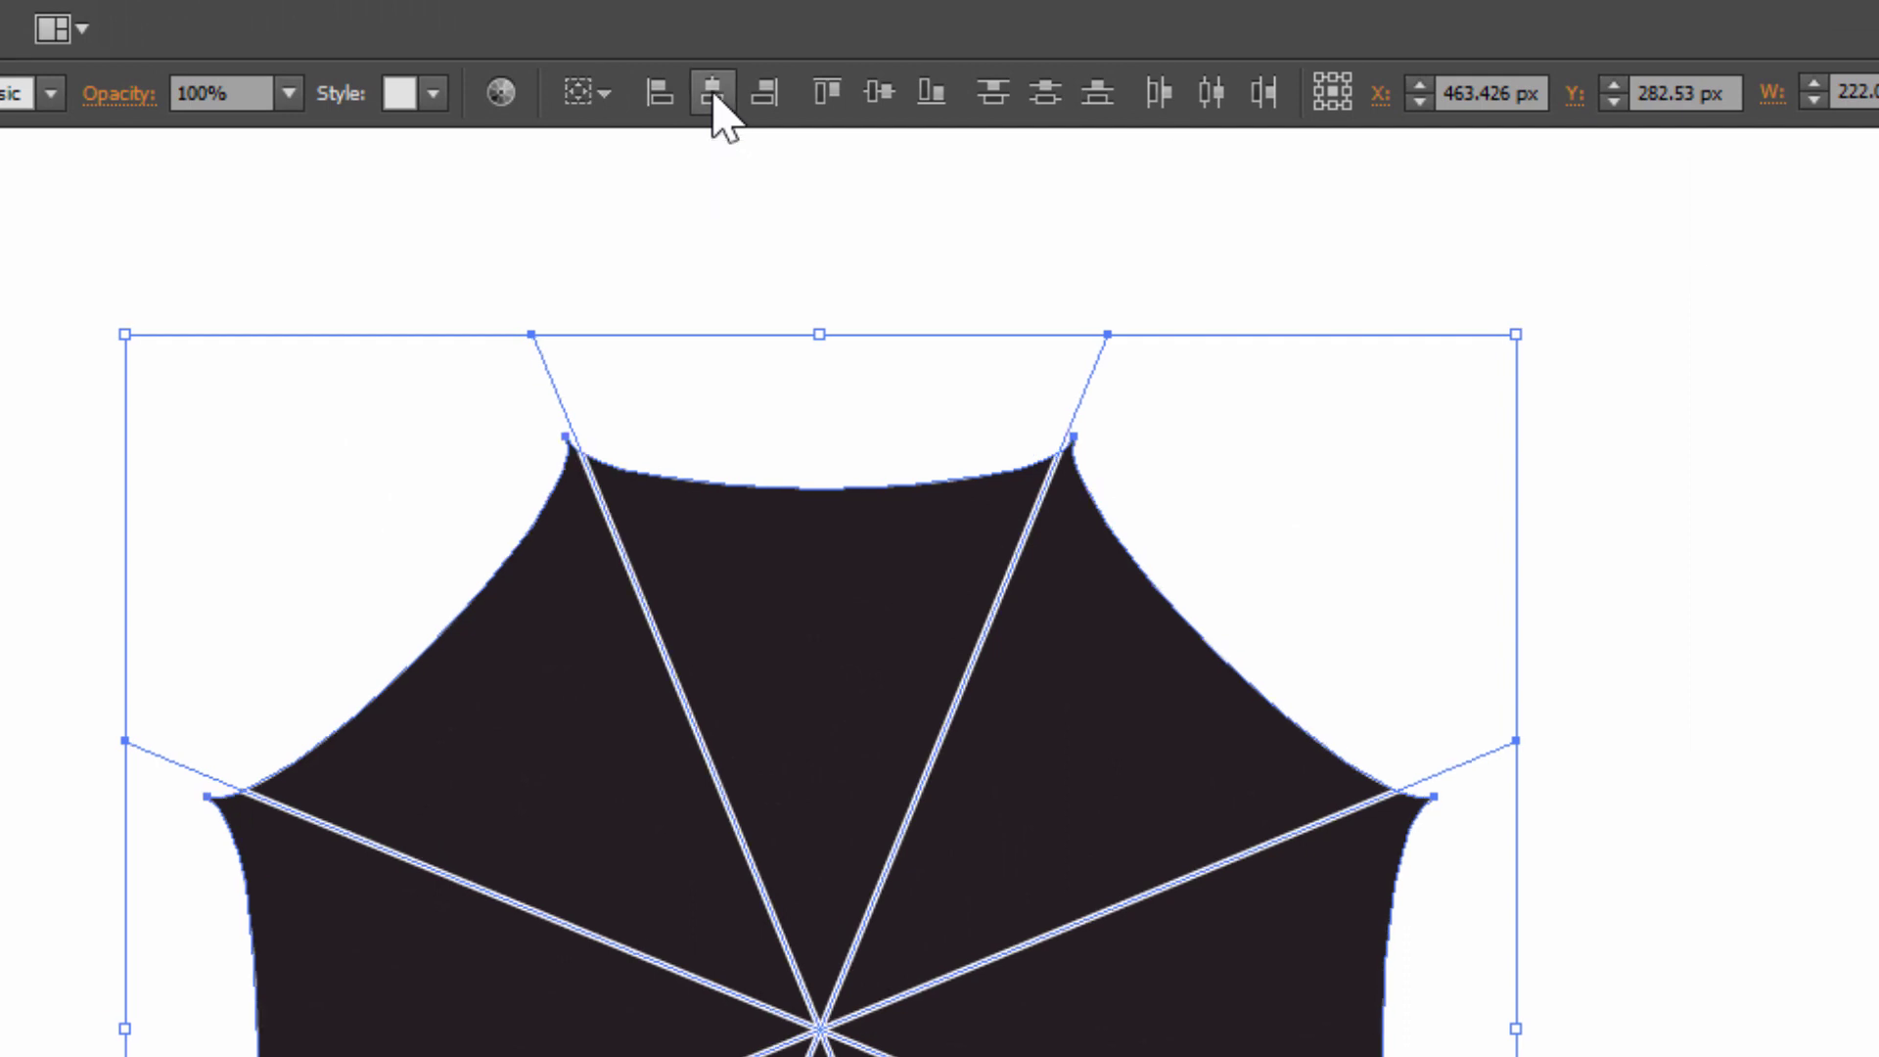
click(879, 93)
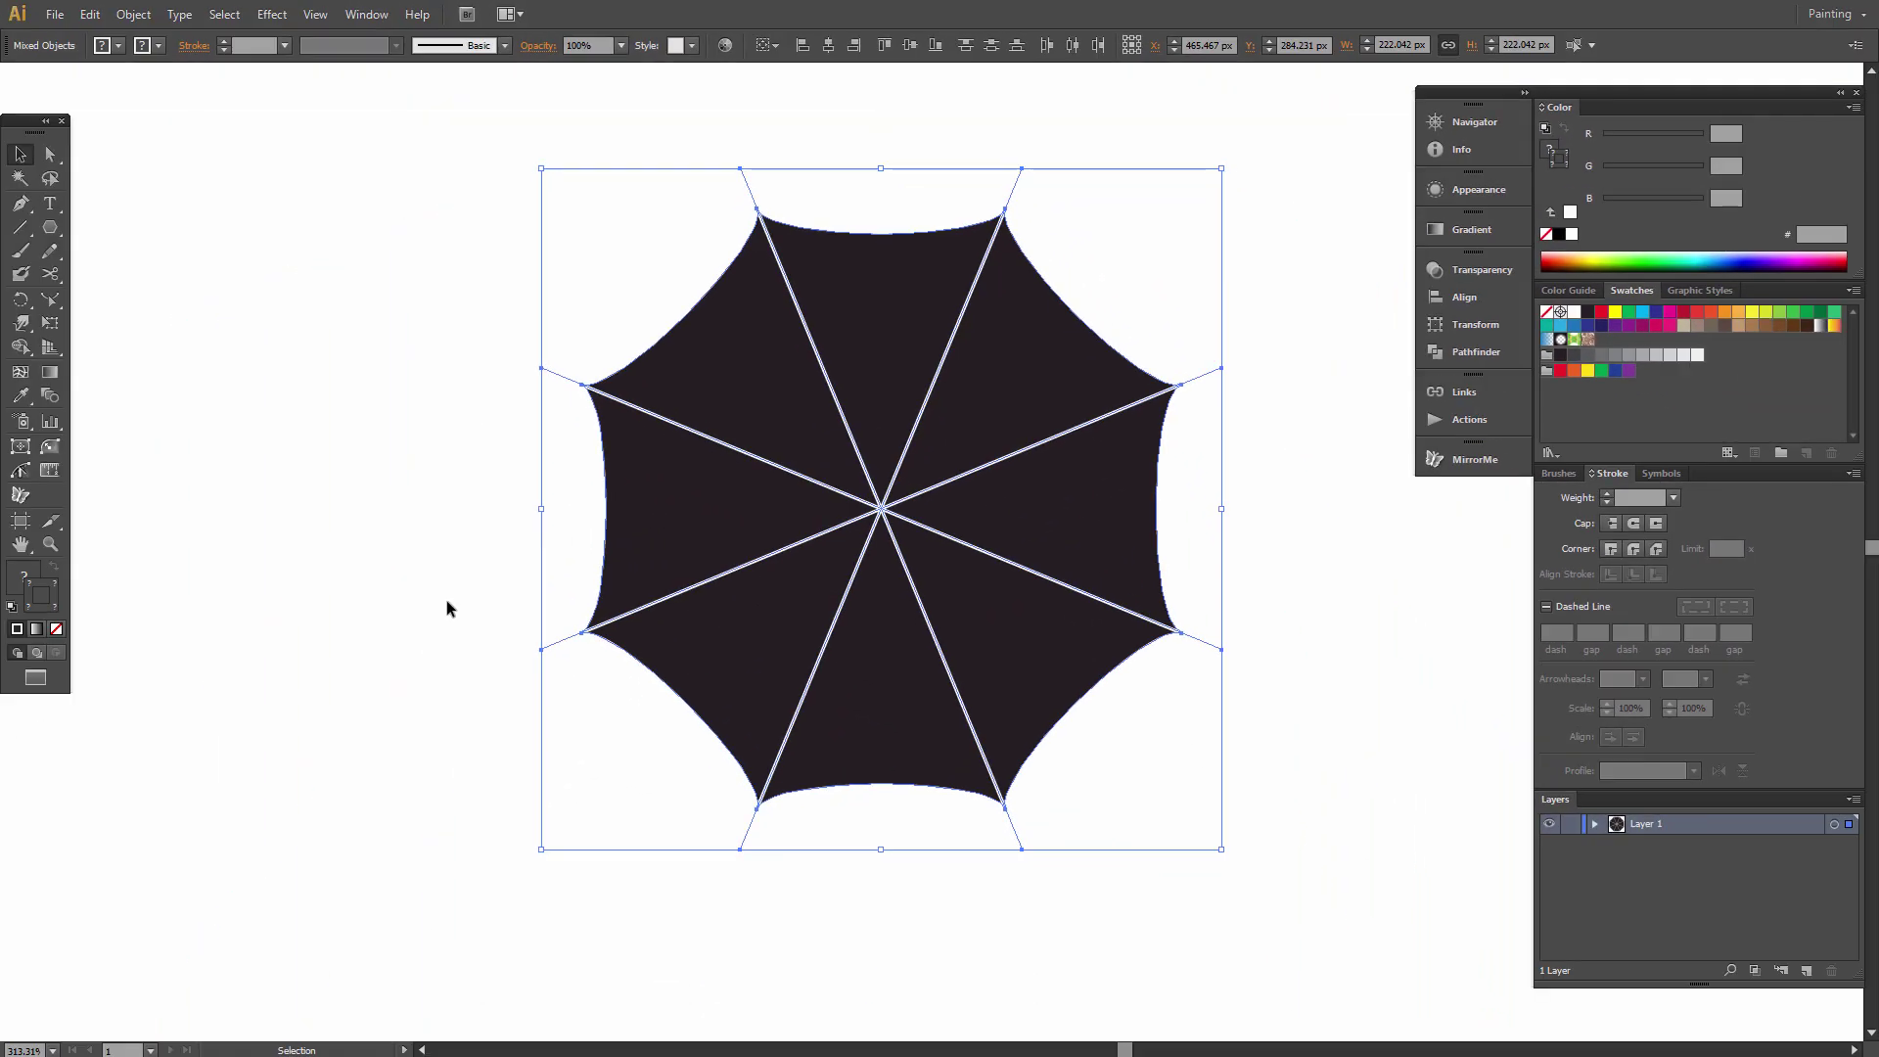
click(200, 869)
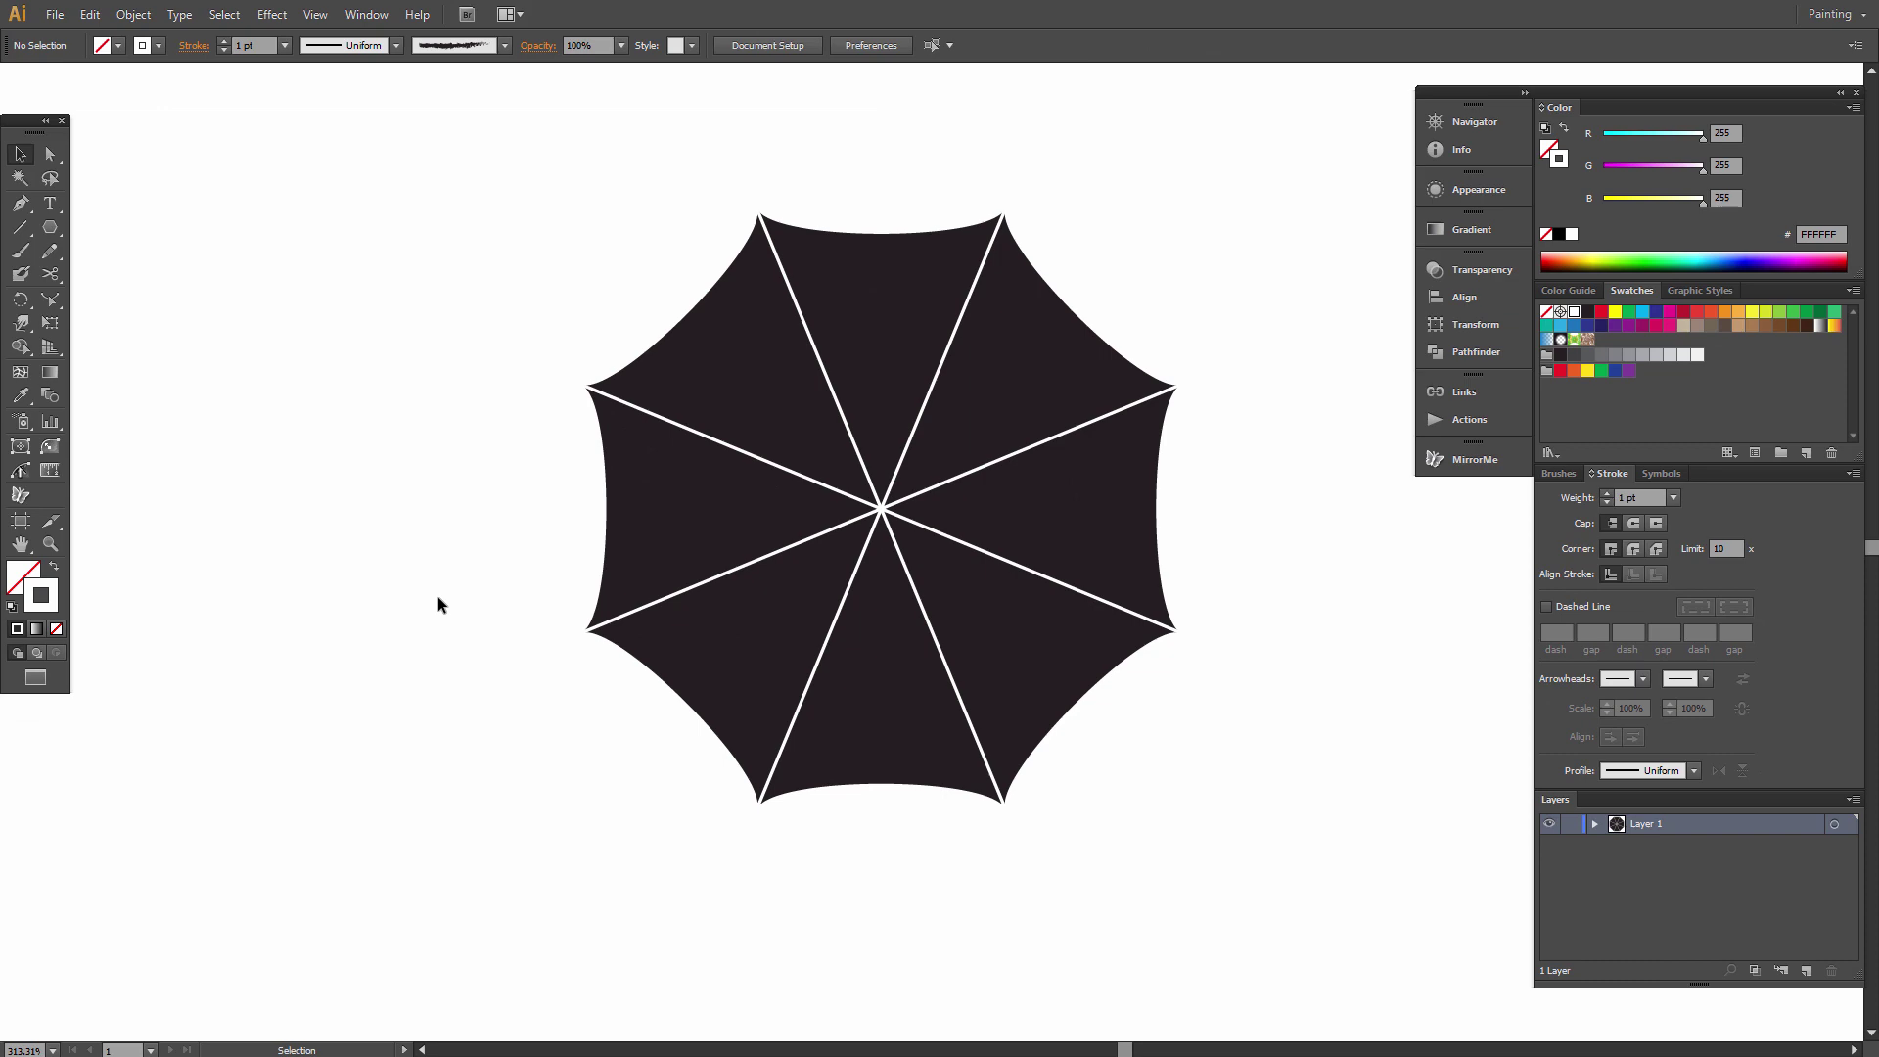
- Select the black shape with its white lines and split them into separate panels with Pathfinder Divide
drag(667, 250, 1230, 824)
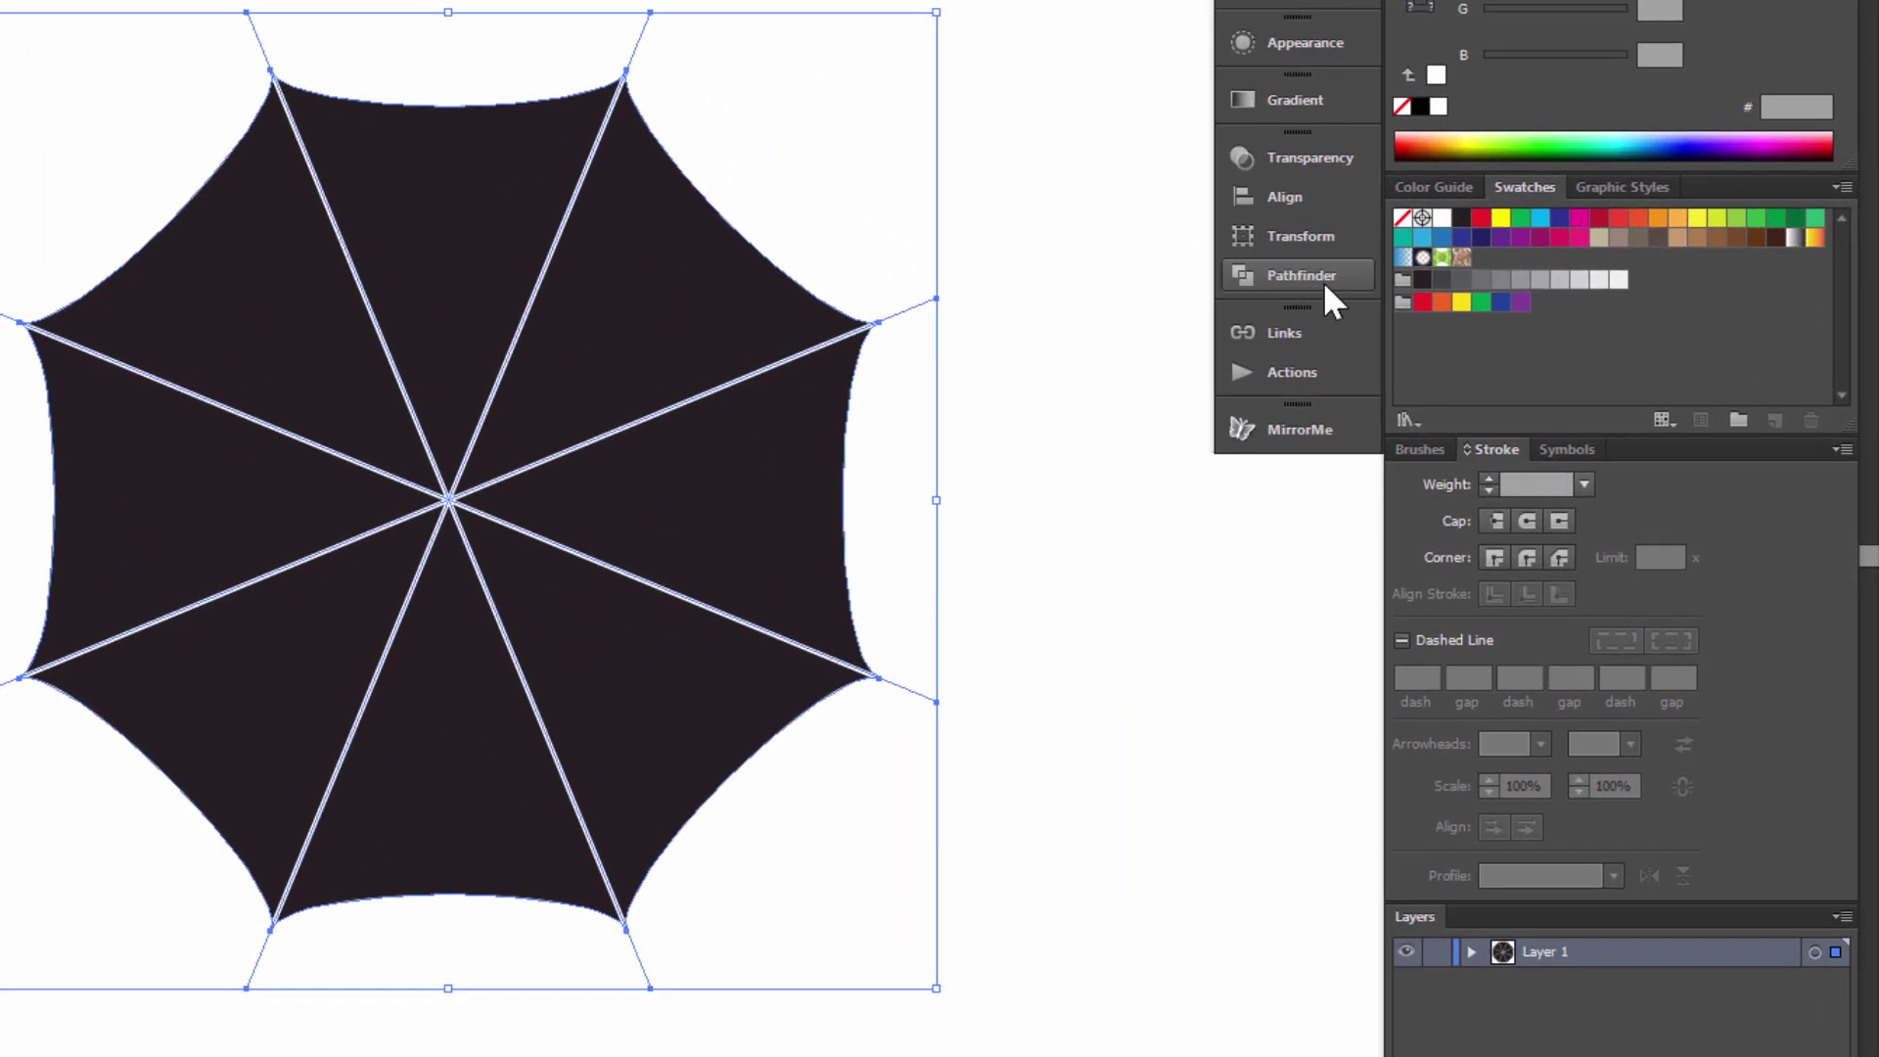
click(1323, 278)
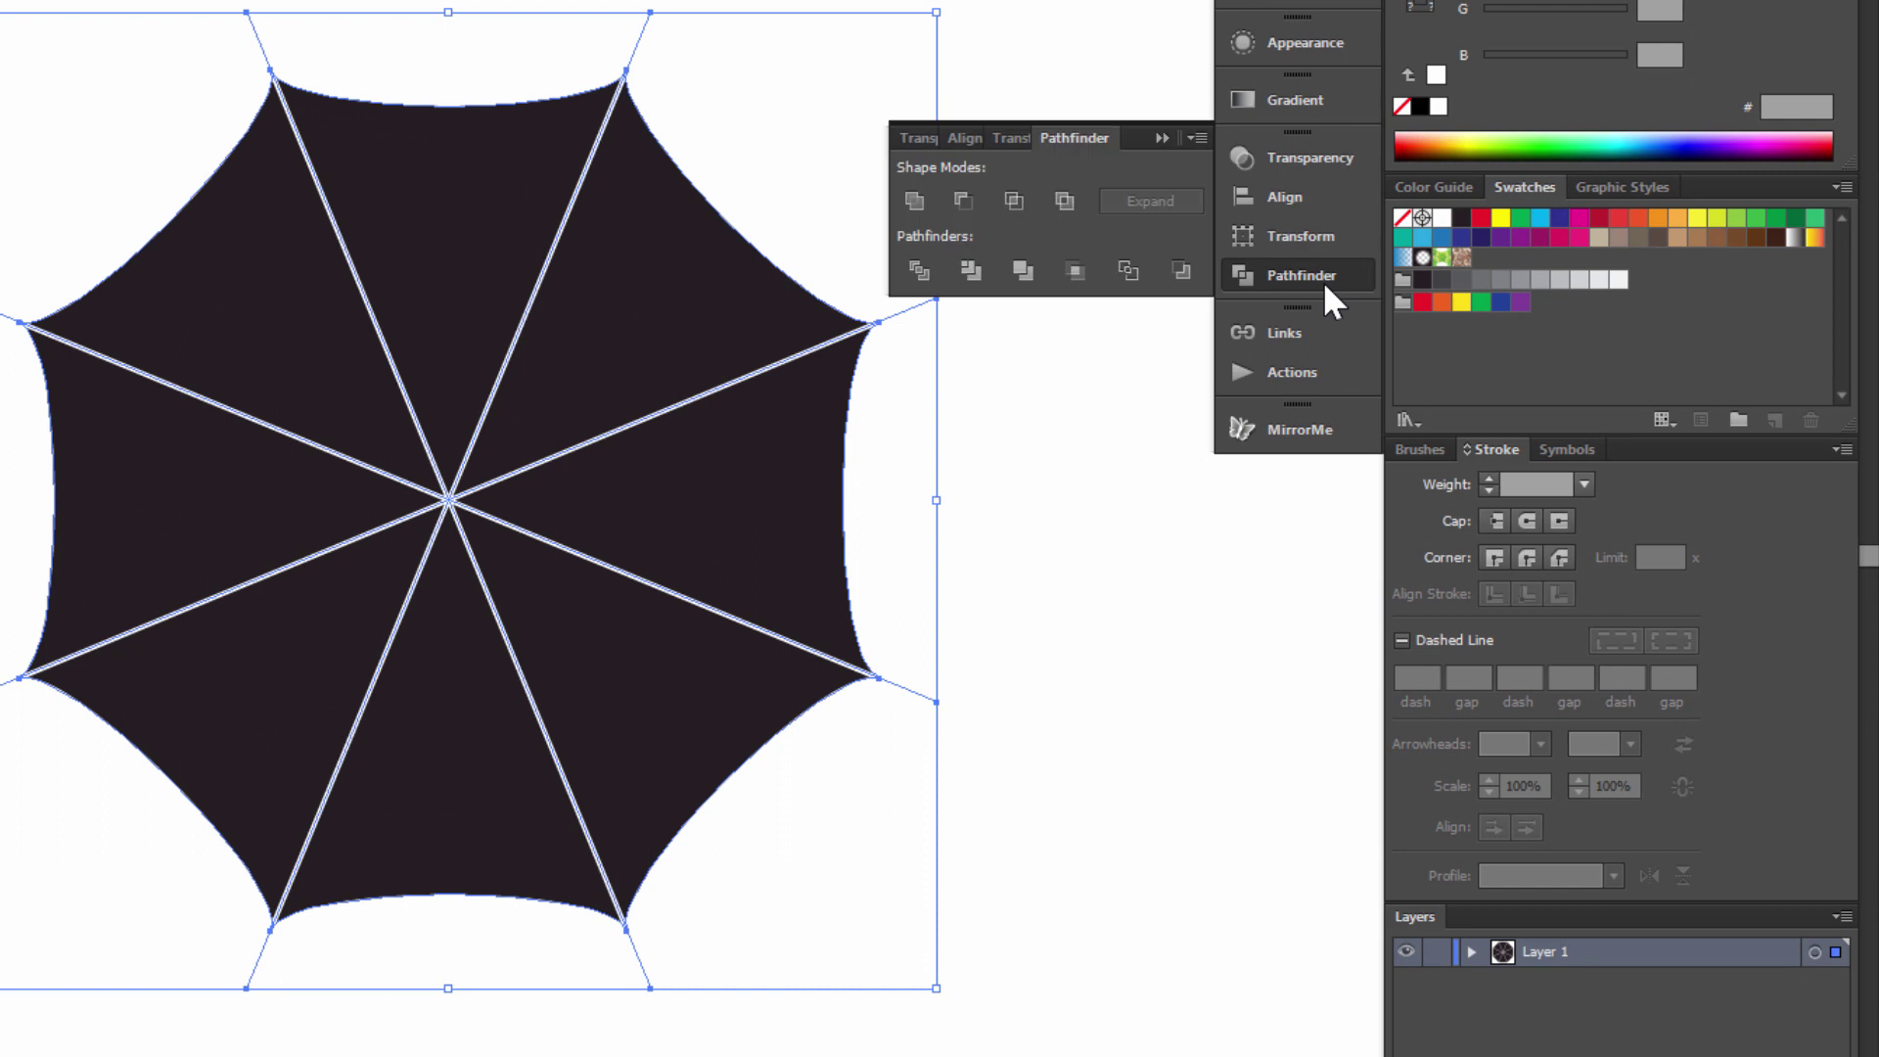
click(917, 271)
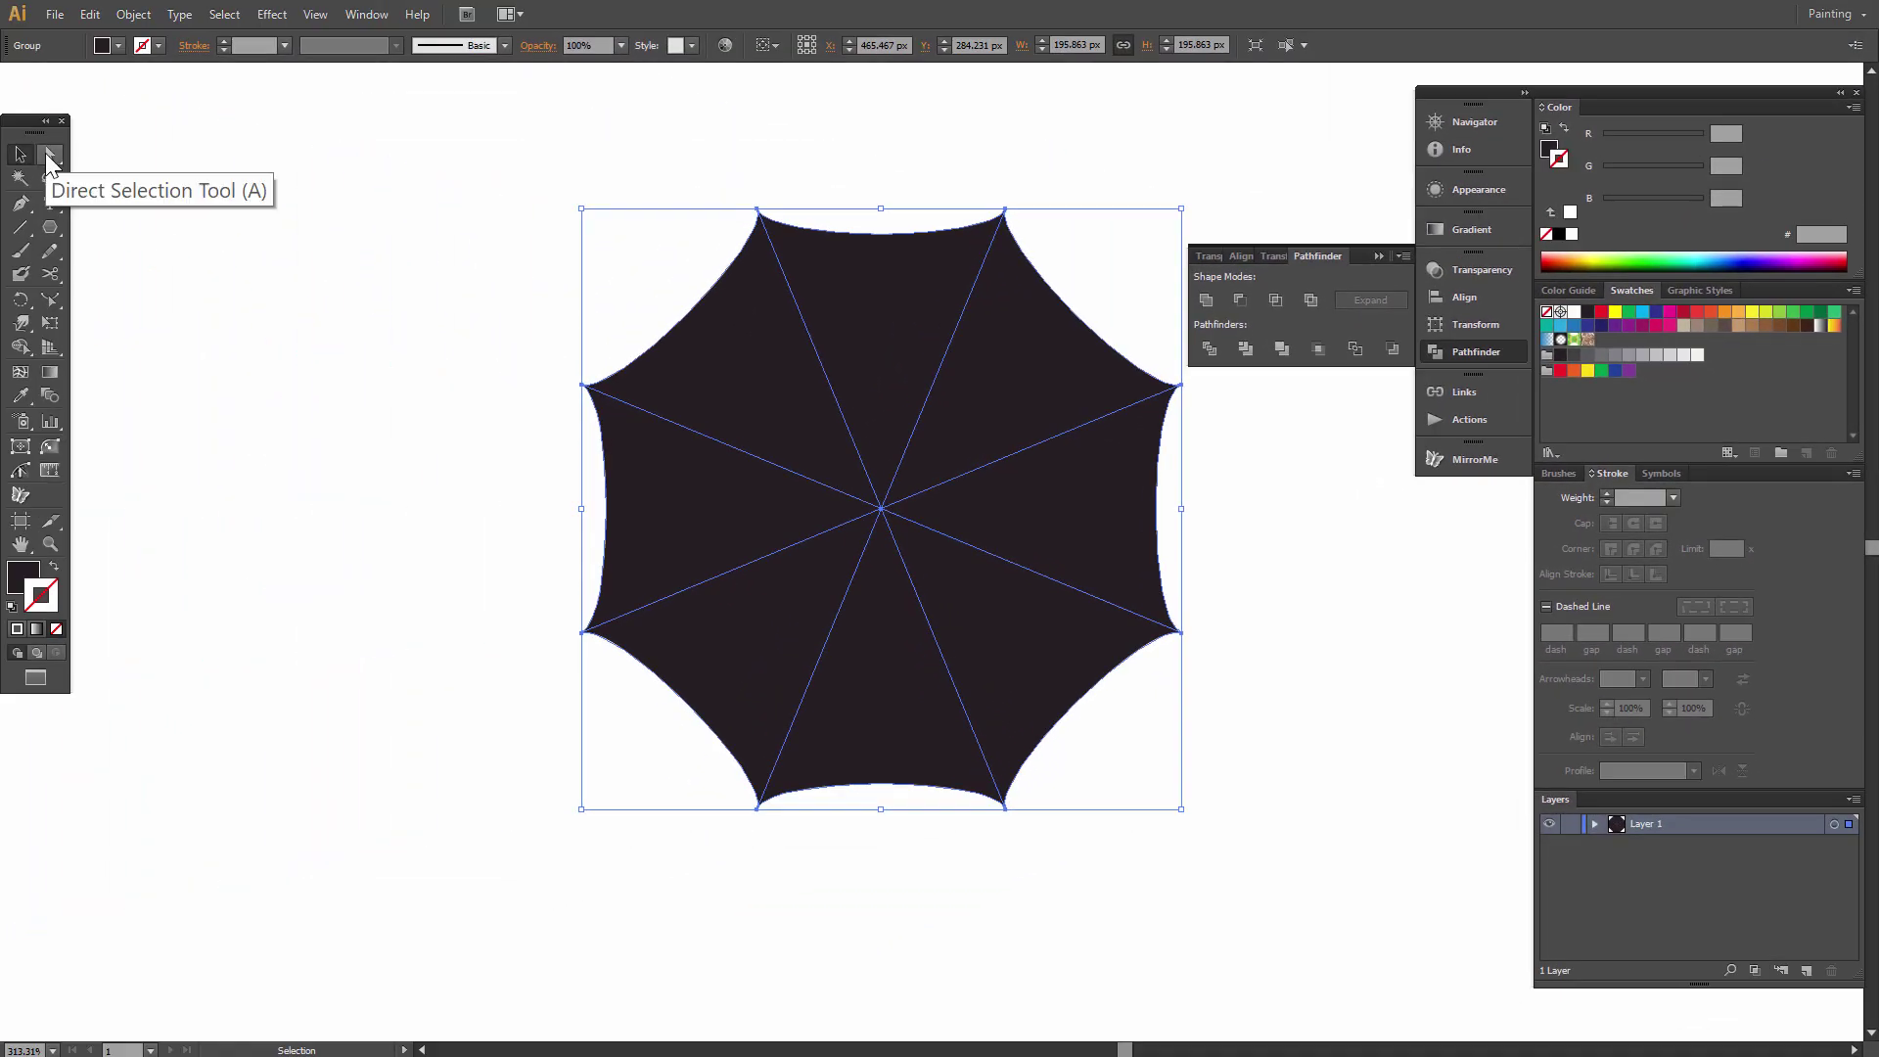
- Directly select the upper, lower and two side panels, fill them with light grey C=0 M=0 Y=0 K=10, remove their stroke and deselect
click(49, 154)
click(462, 225)
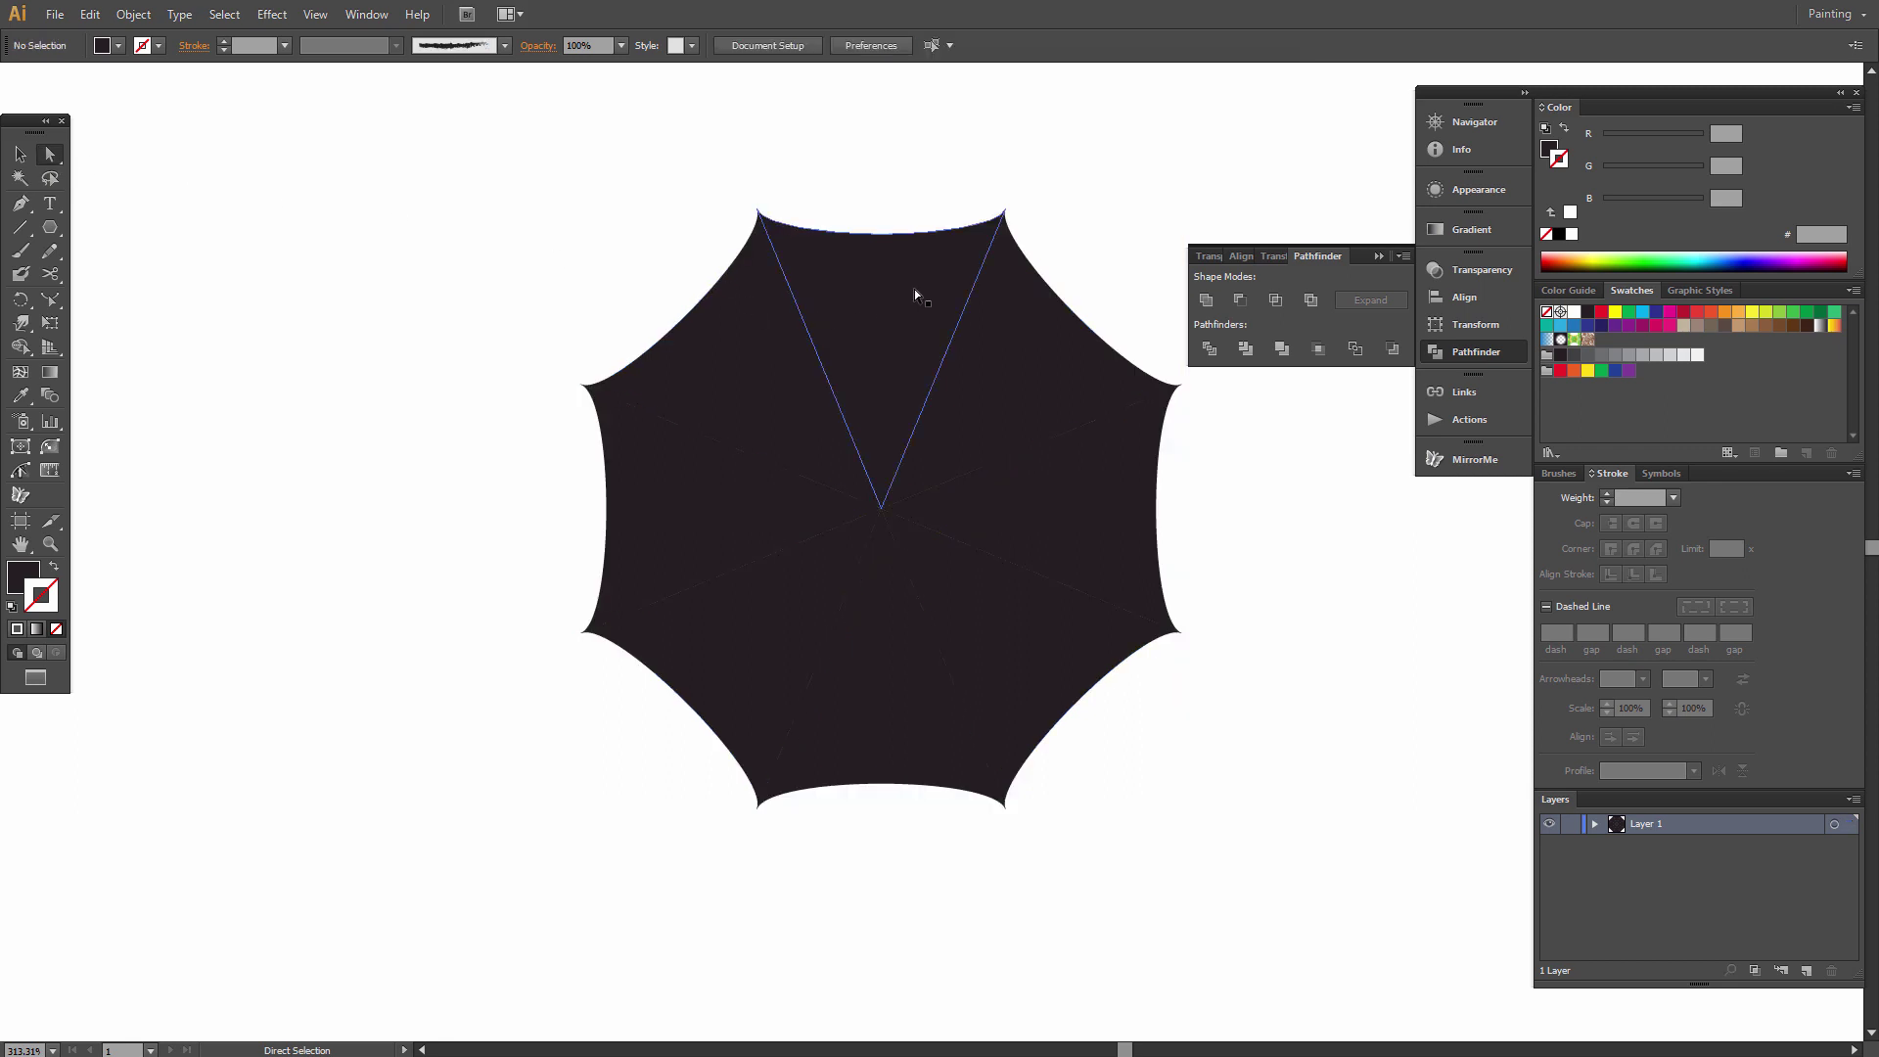
click(896, 308)
shift+click(1037, 489)
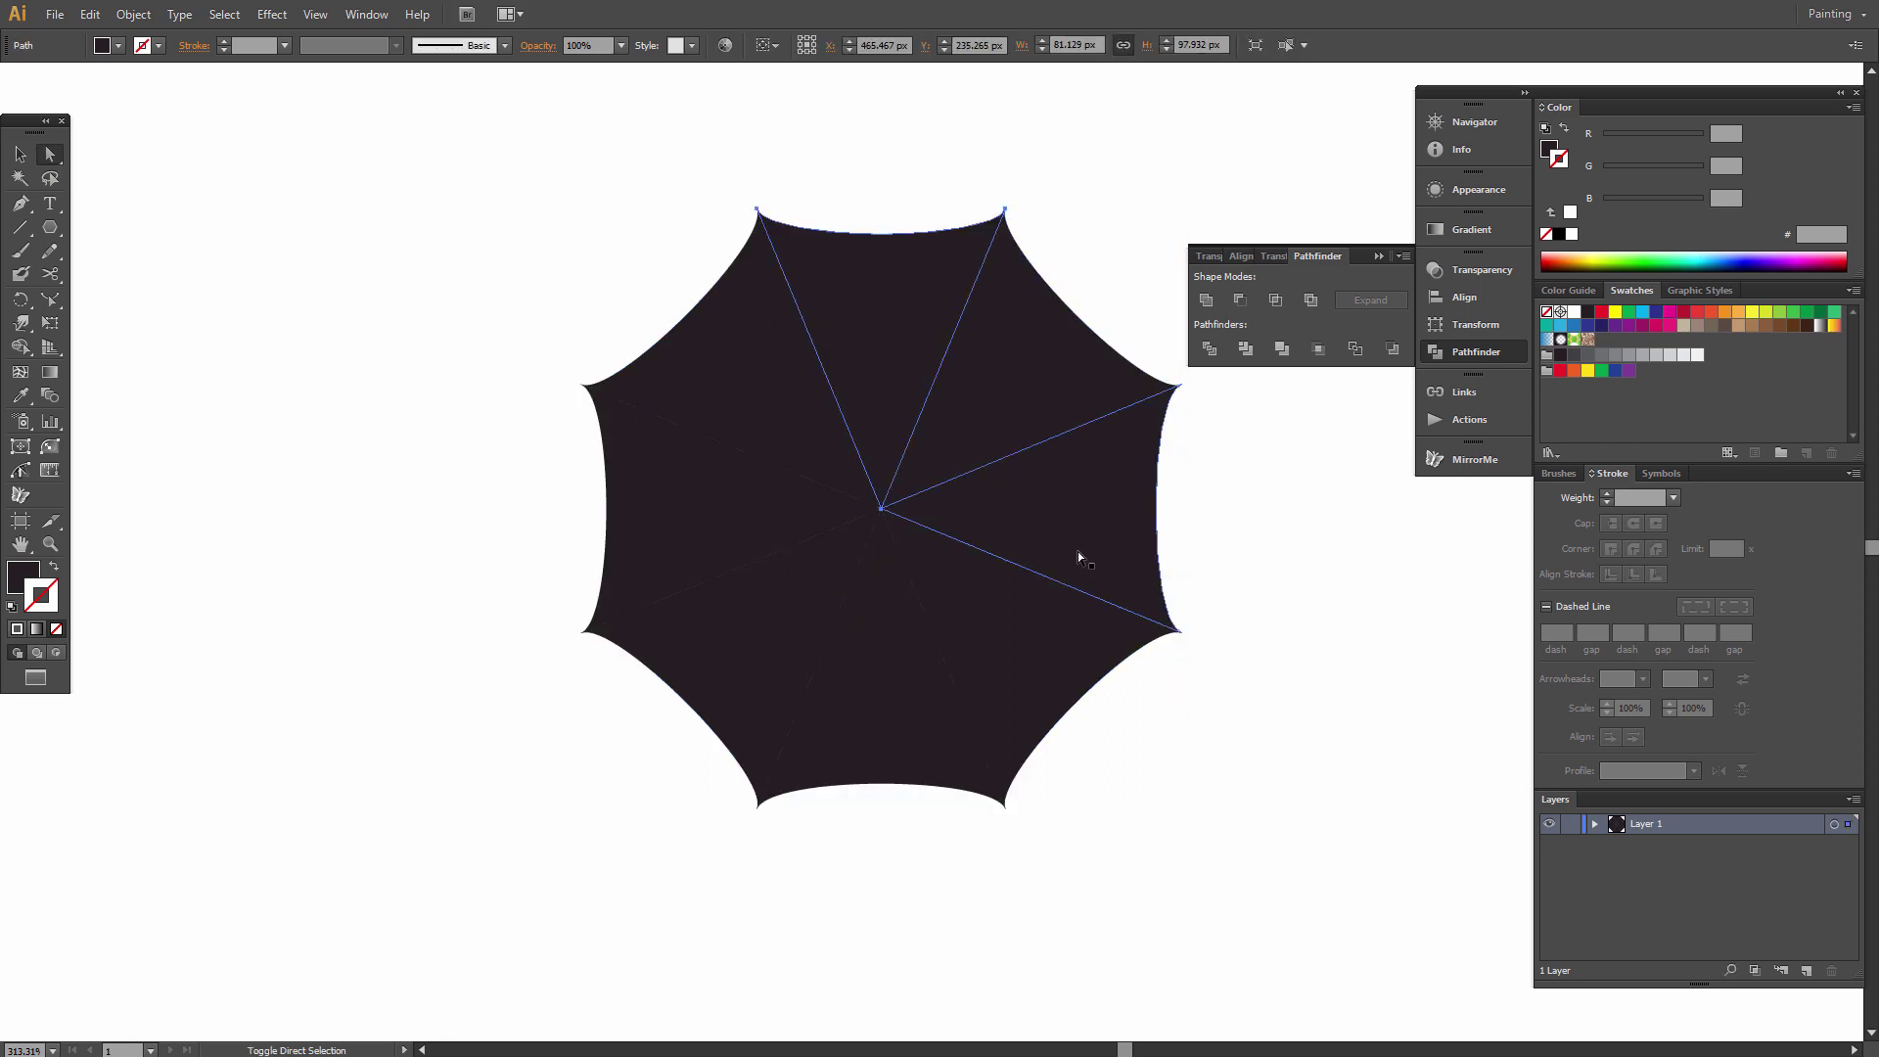
shift+click(869, 708)
shift+click(743, 503)
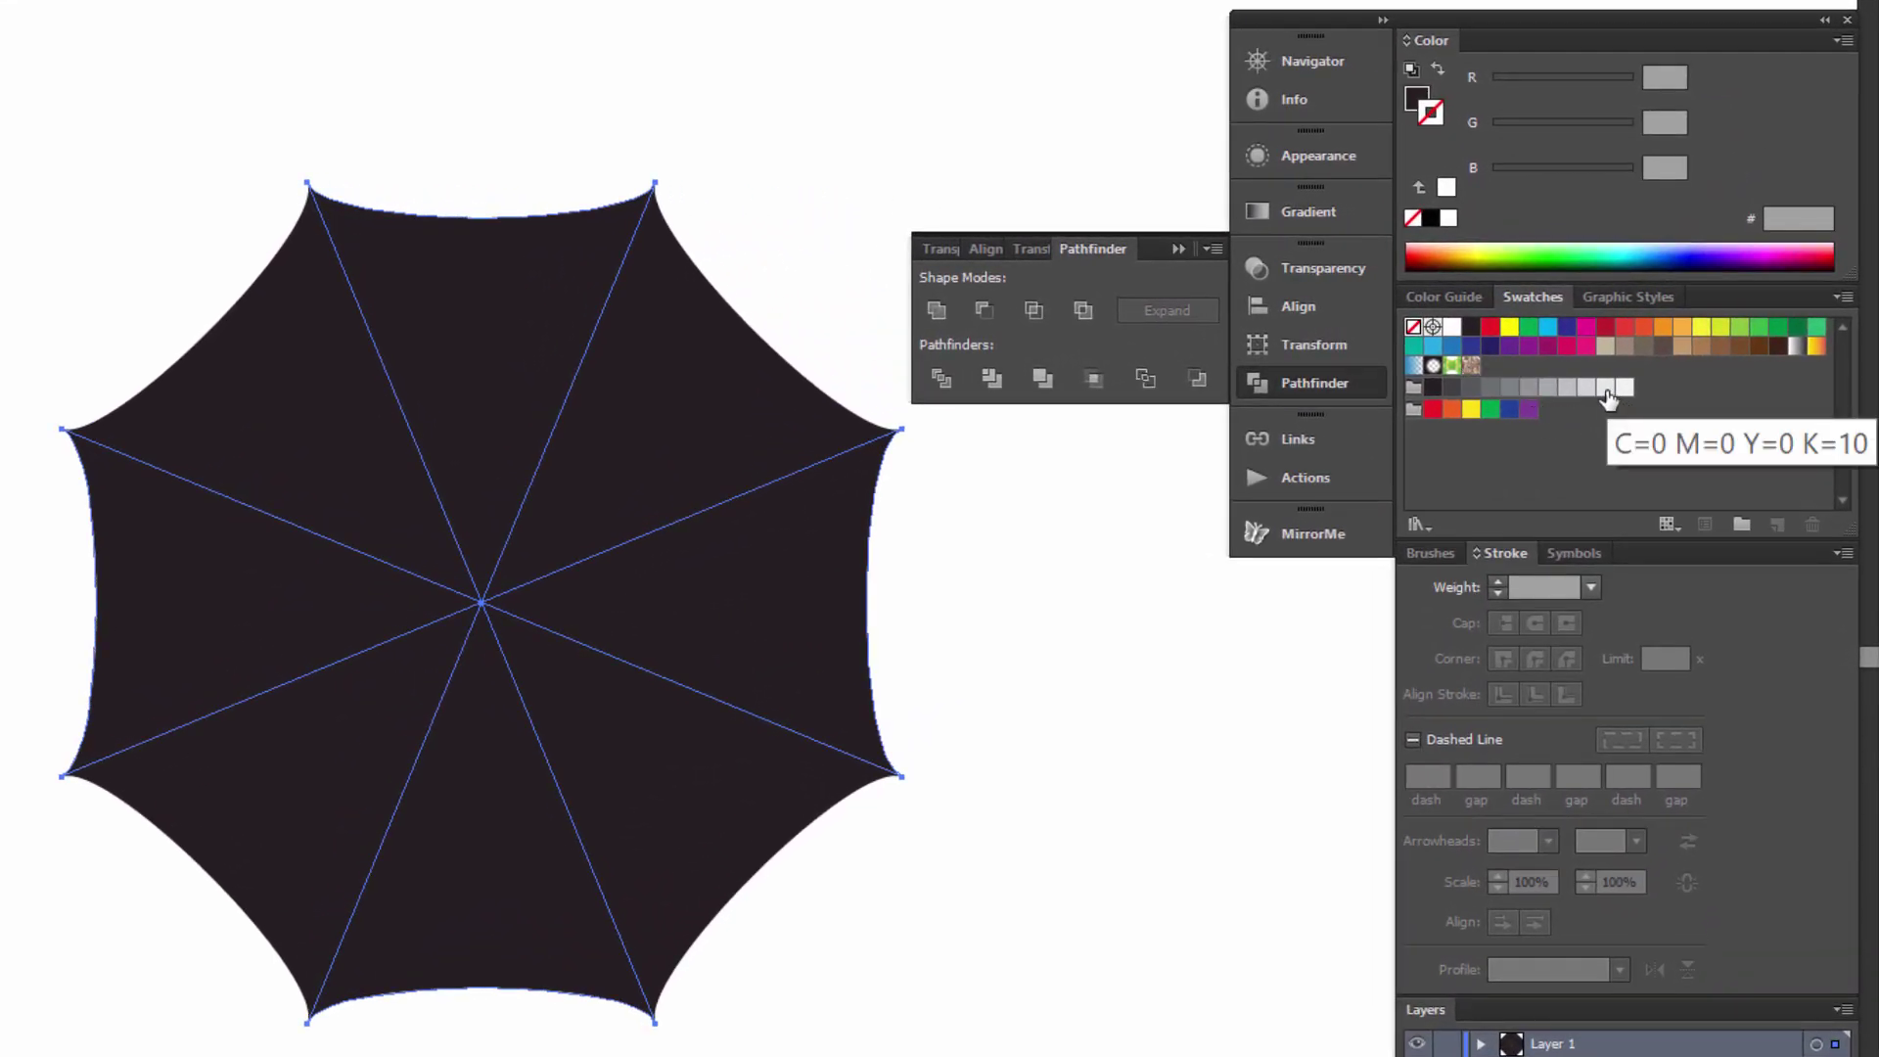
click(1607, 389)
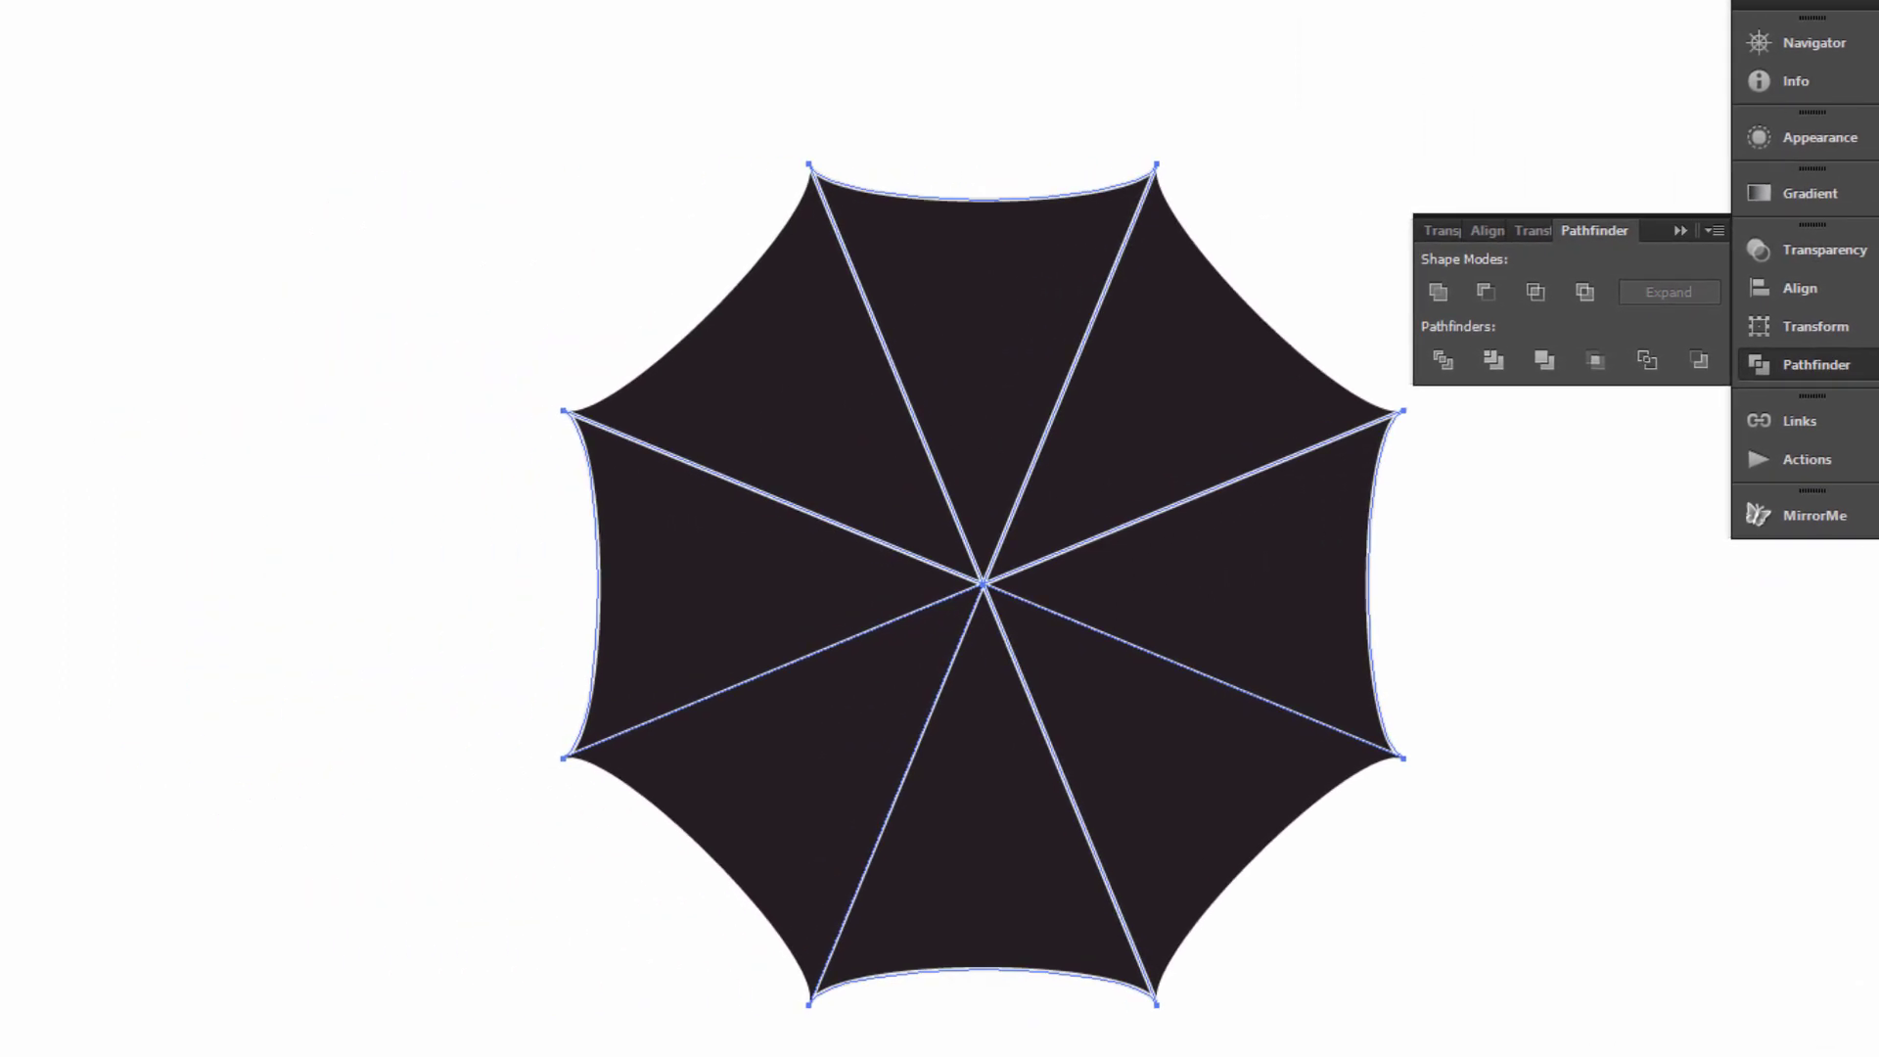
click(75, 655)
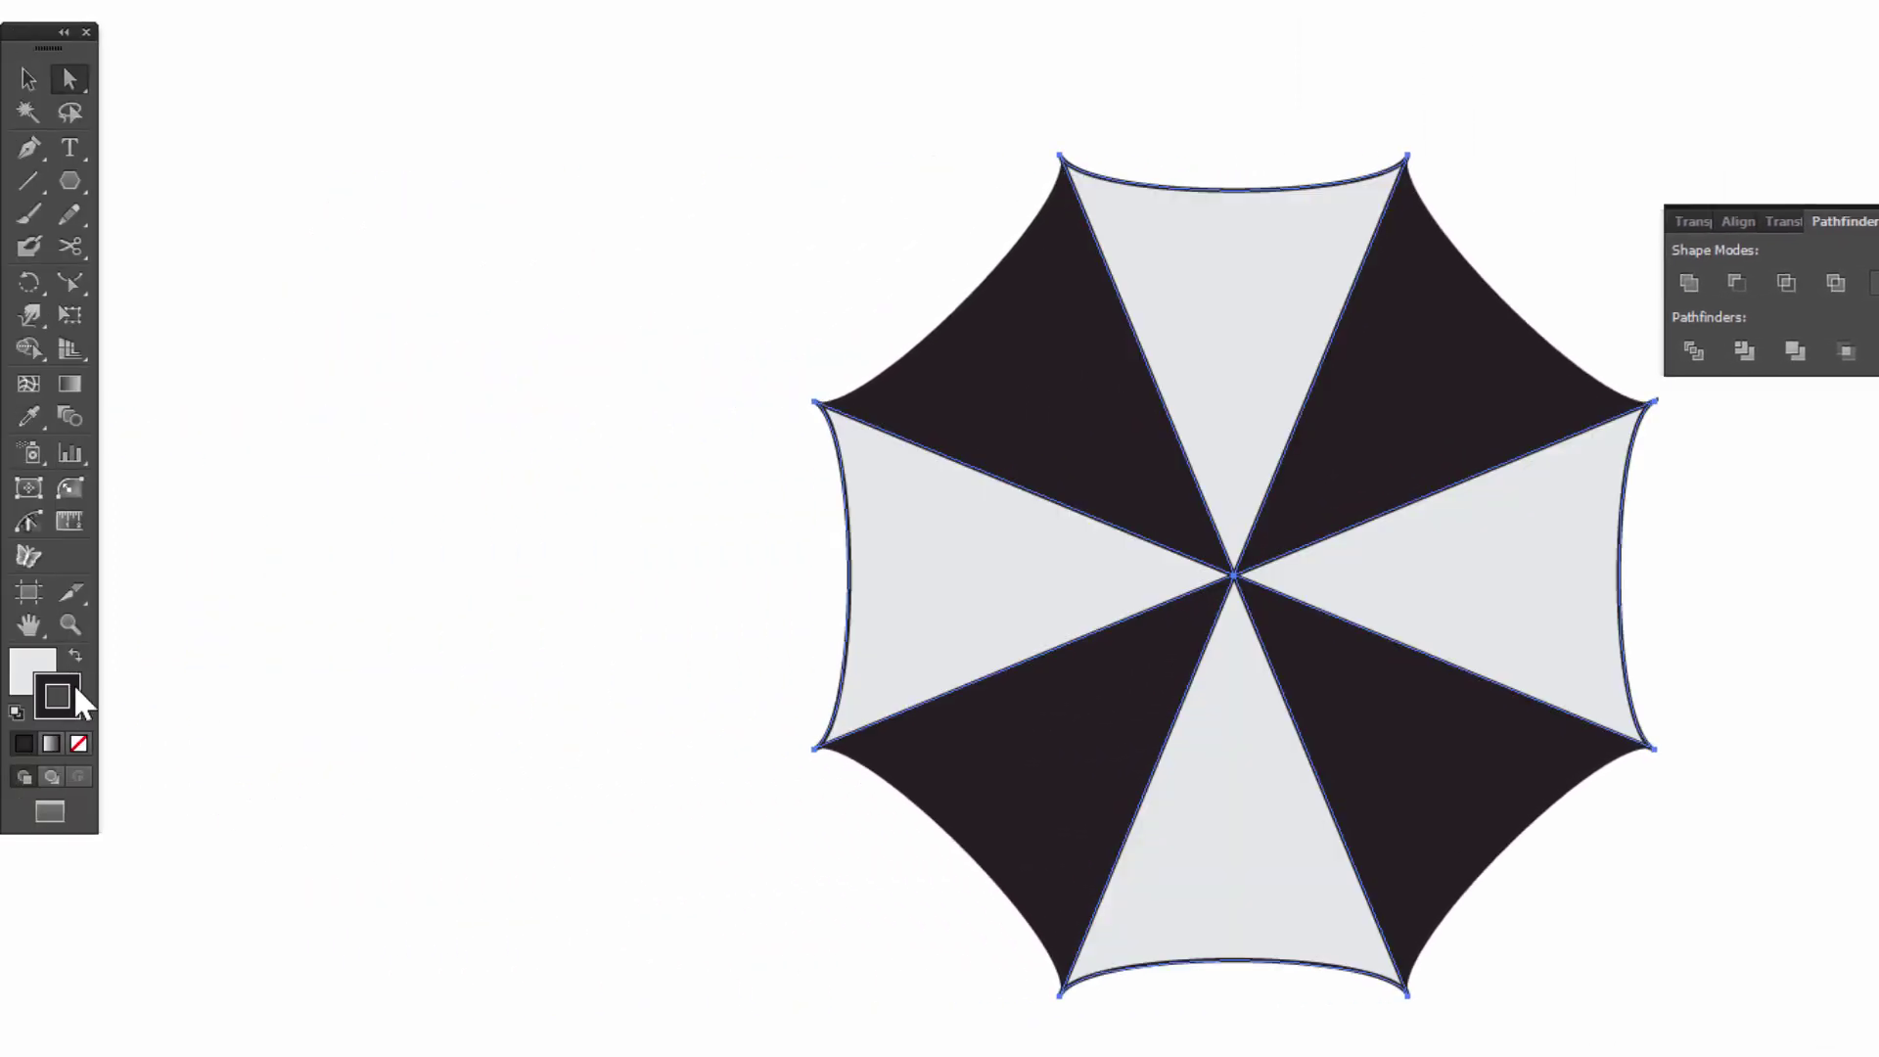
click(78, 743)
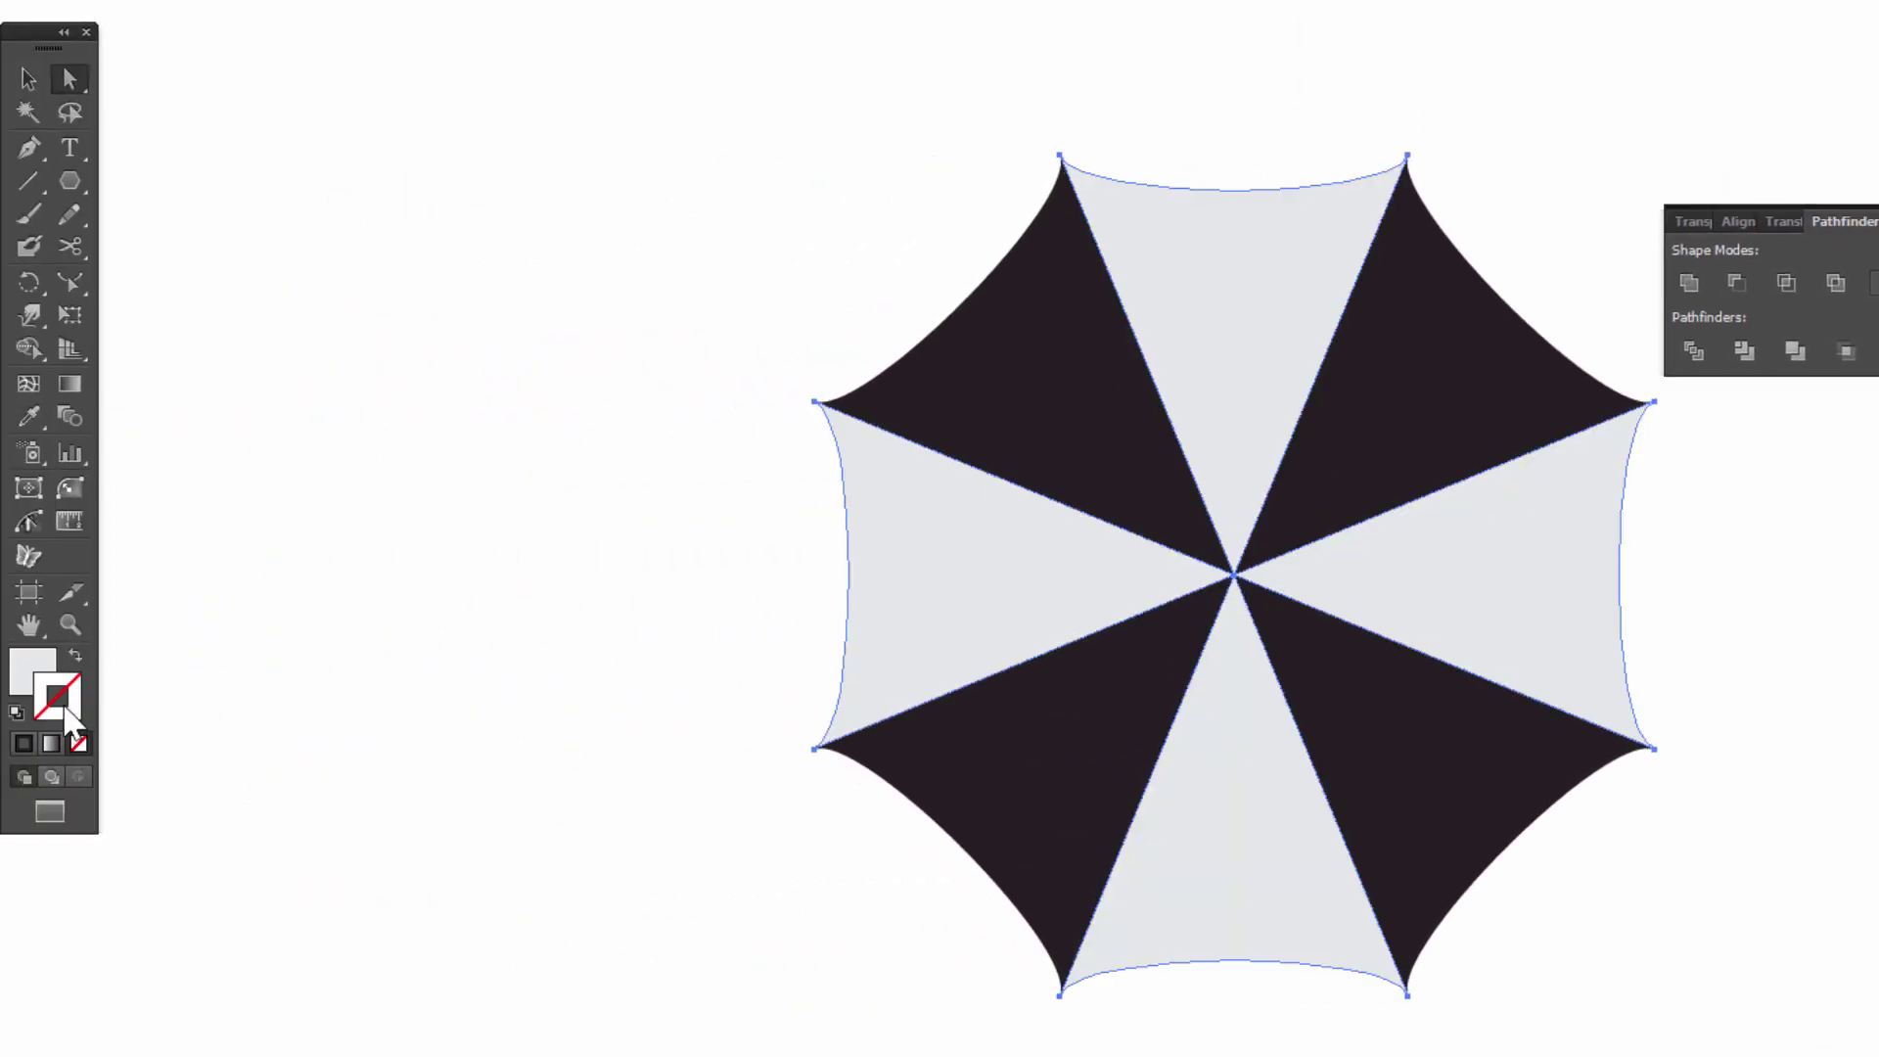
click(425, 542)
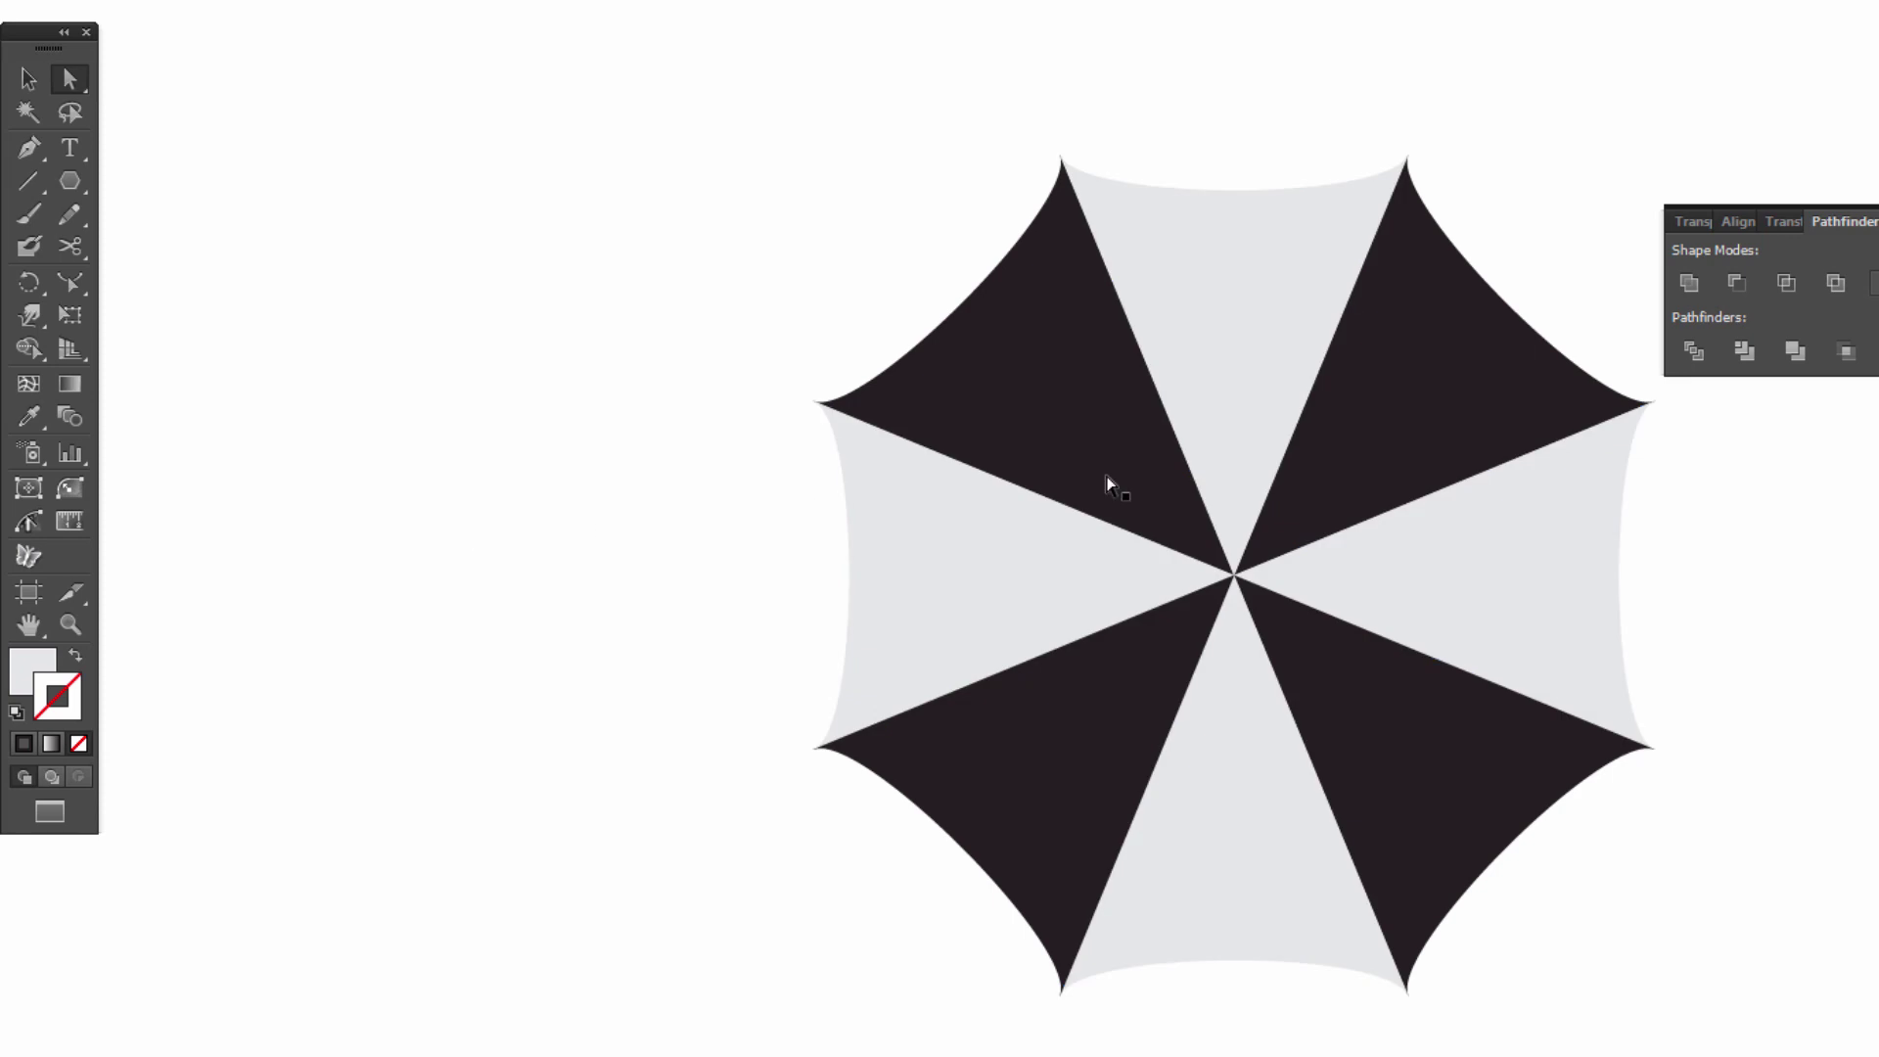
- Fill the four remaining black diagonal panels with CMYK Cyan and no stroke, then deselect them
click(1070, 379)
shift+click(1464, 403)
shift+click(1066, 728)
shift+click(1423, 729)
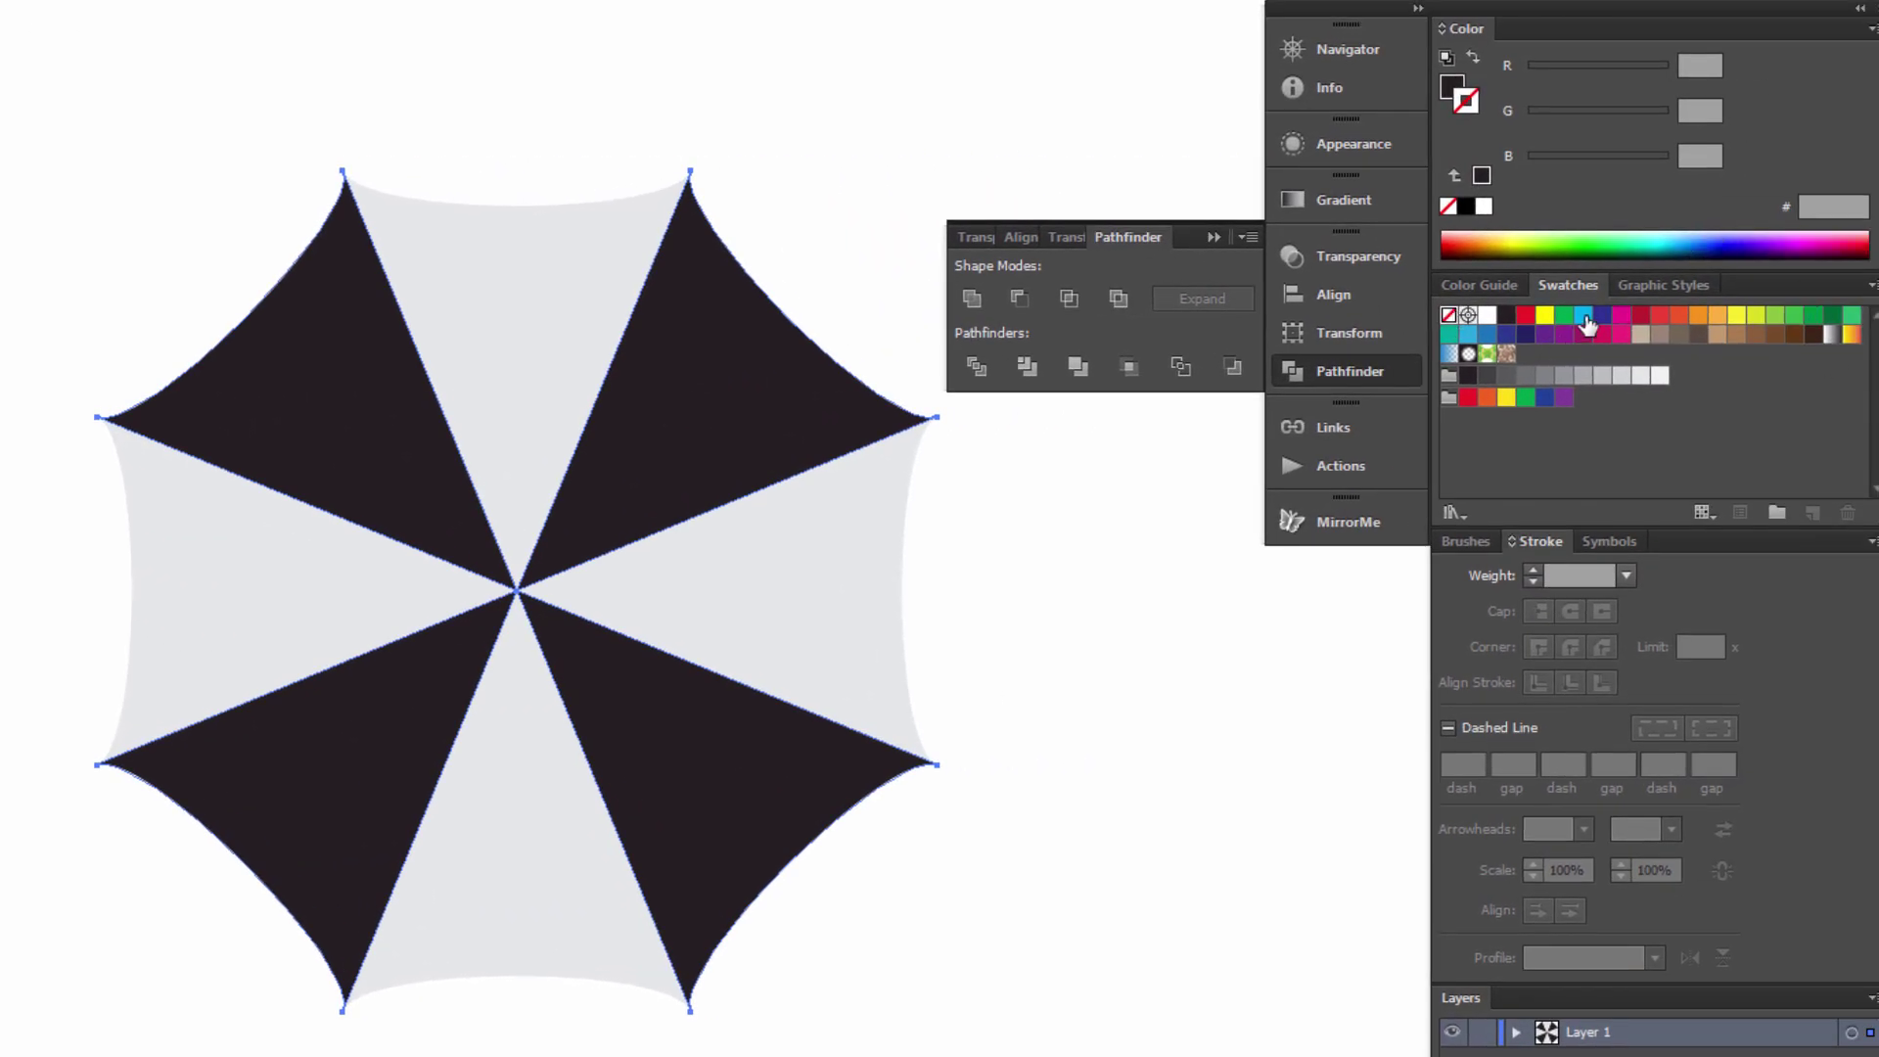
click(1583, 316)
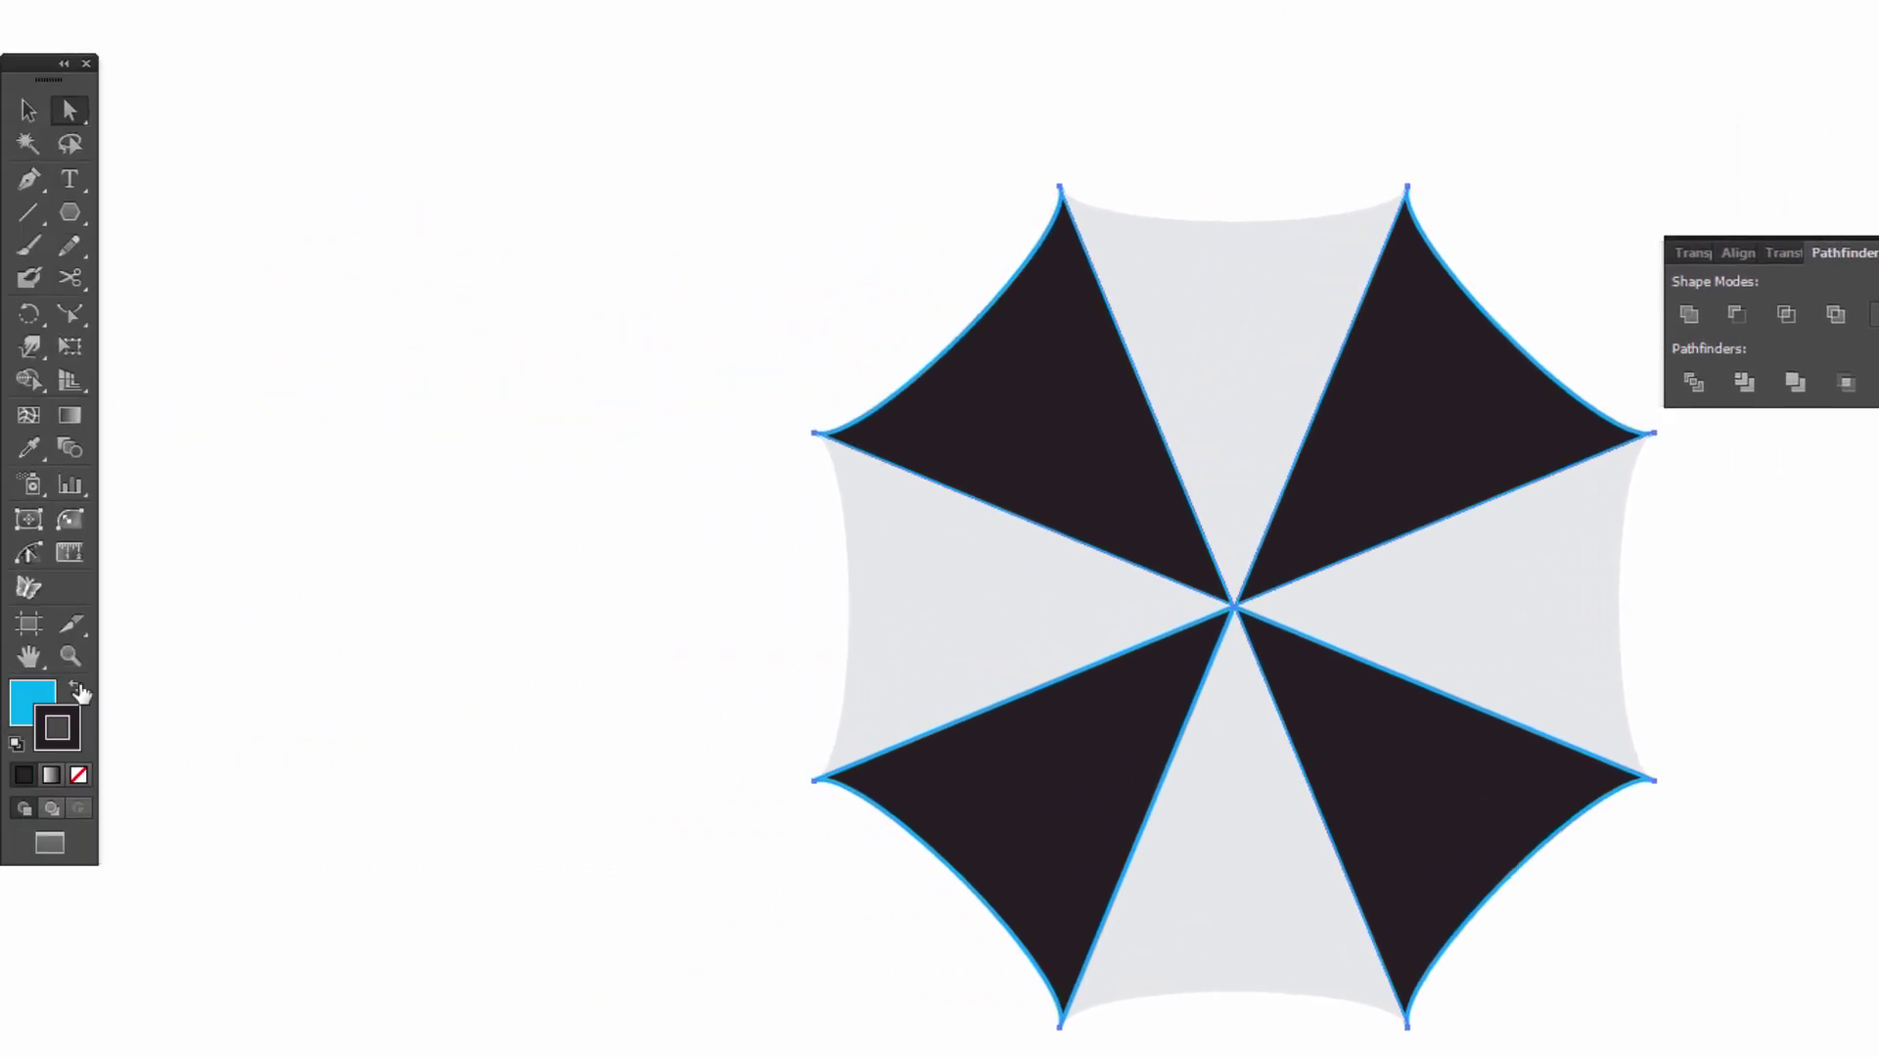
key(shift+x)
click(78, 774)
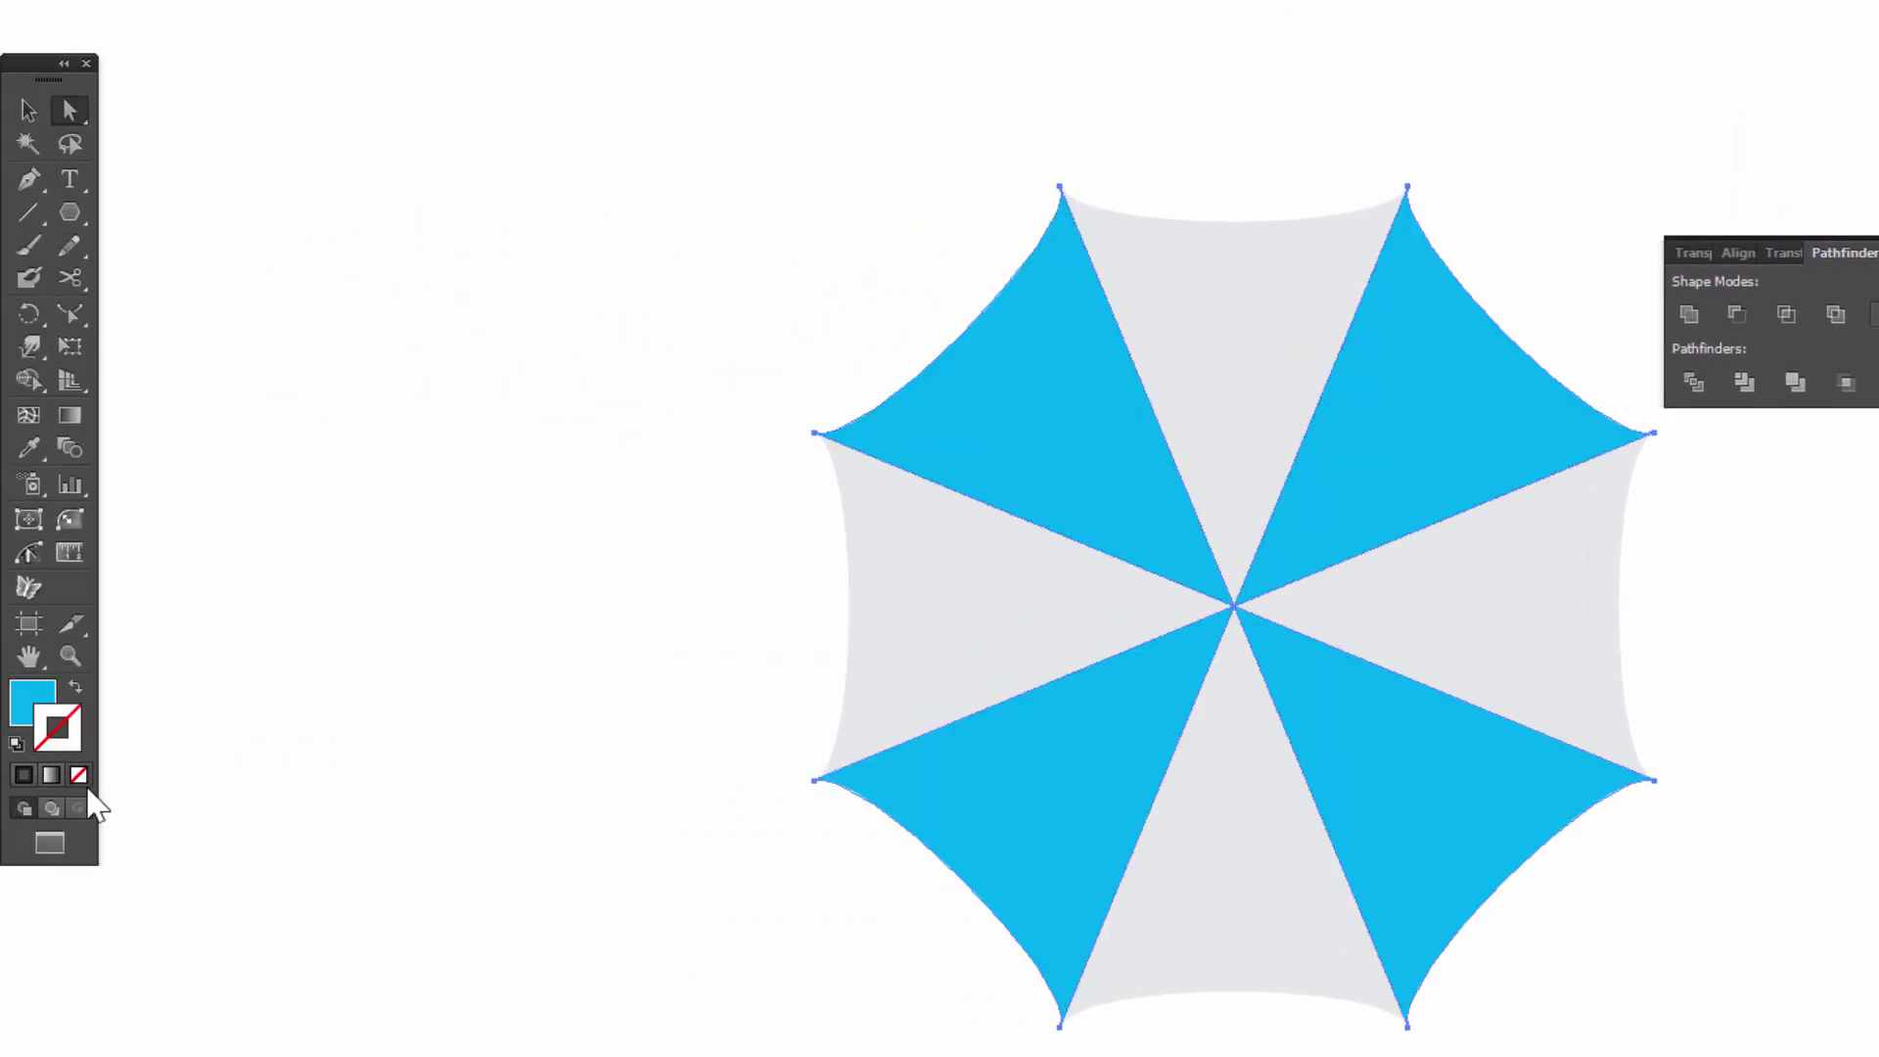
click(584, 540)
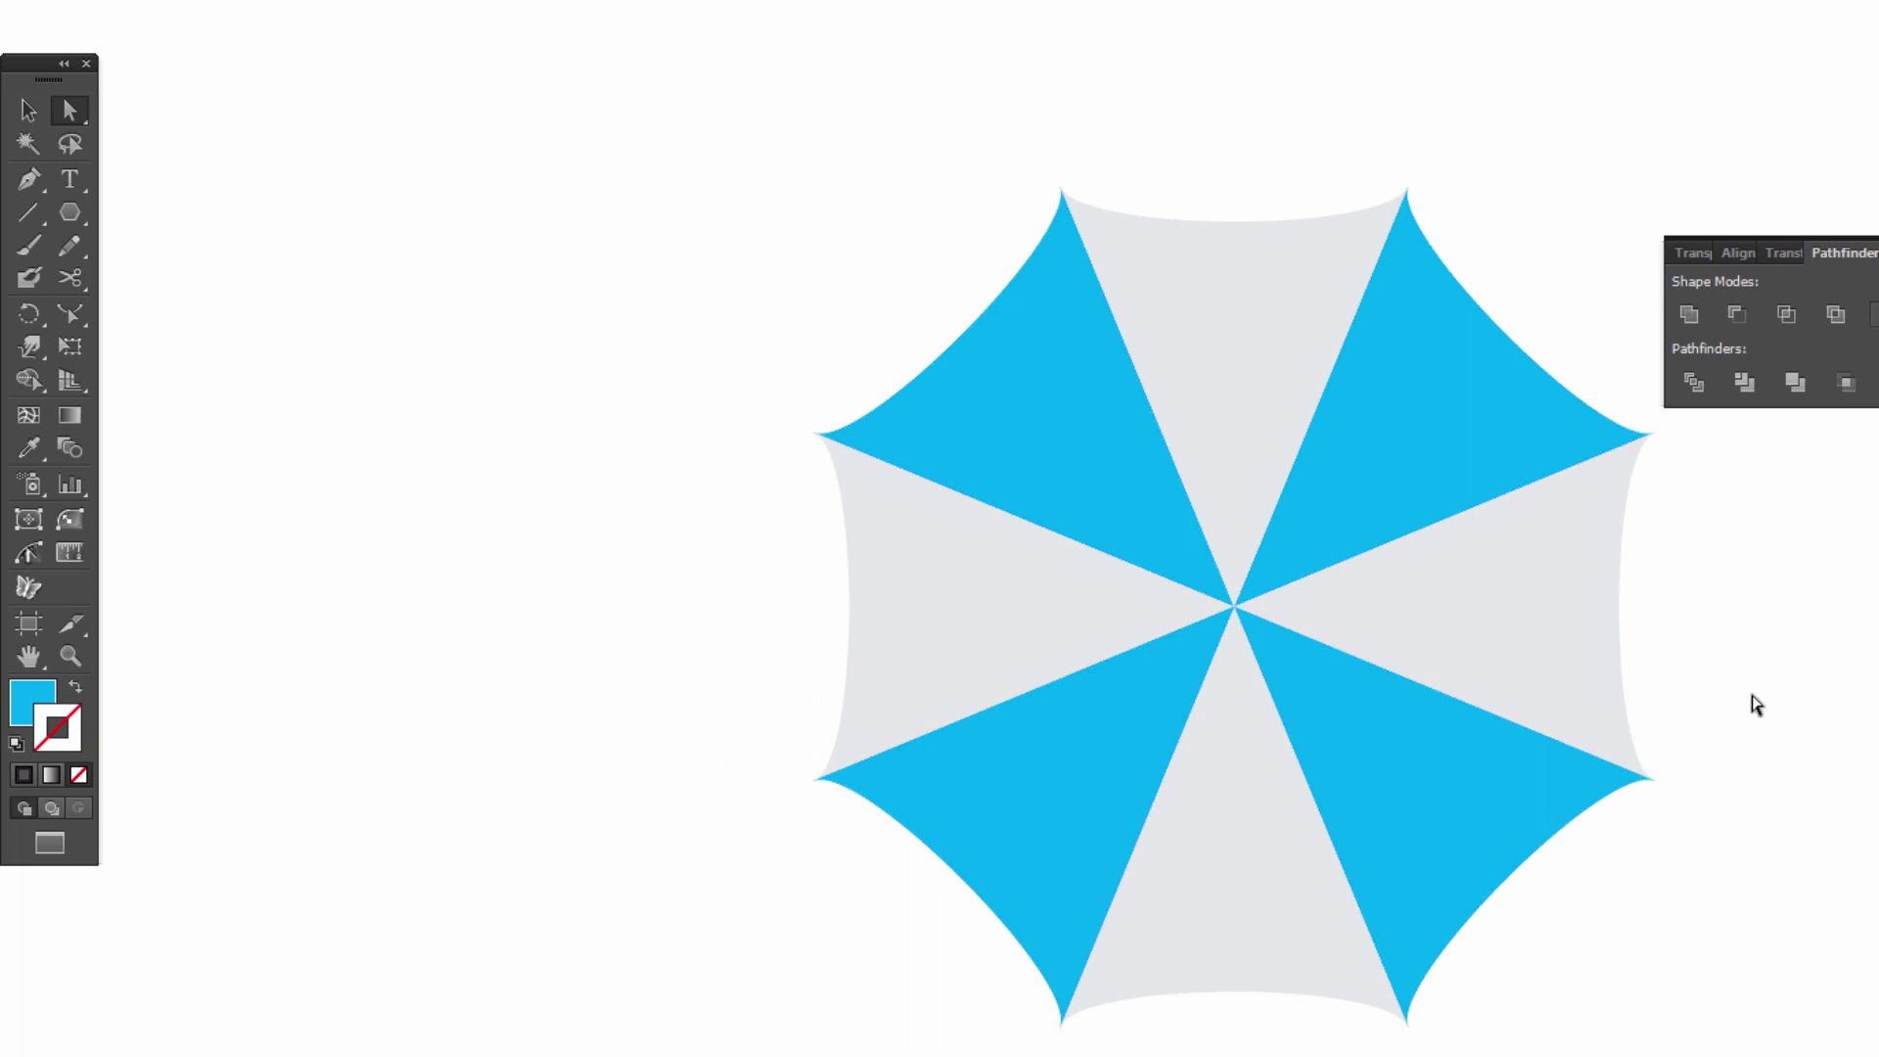
- Add a white gradient mesh point to each of the four grey panels, close to the canopy's centre
click(27, 415)
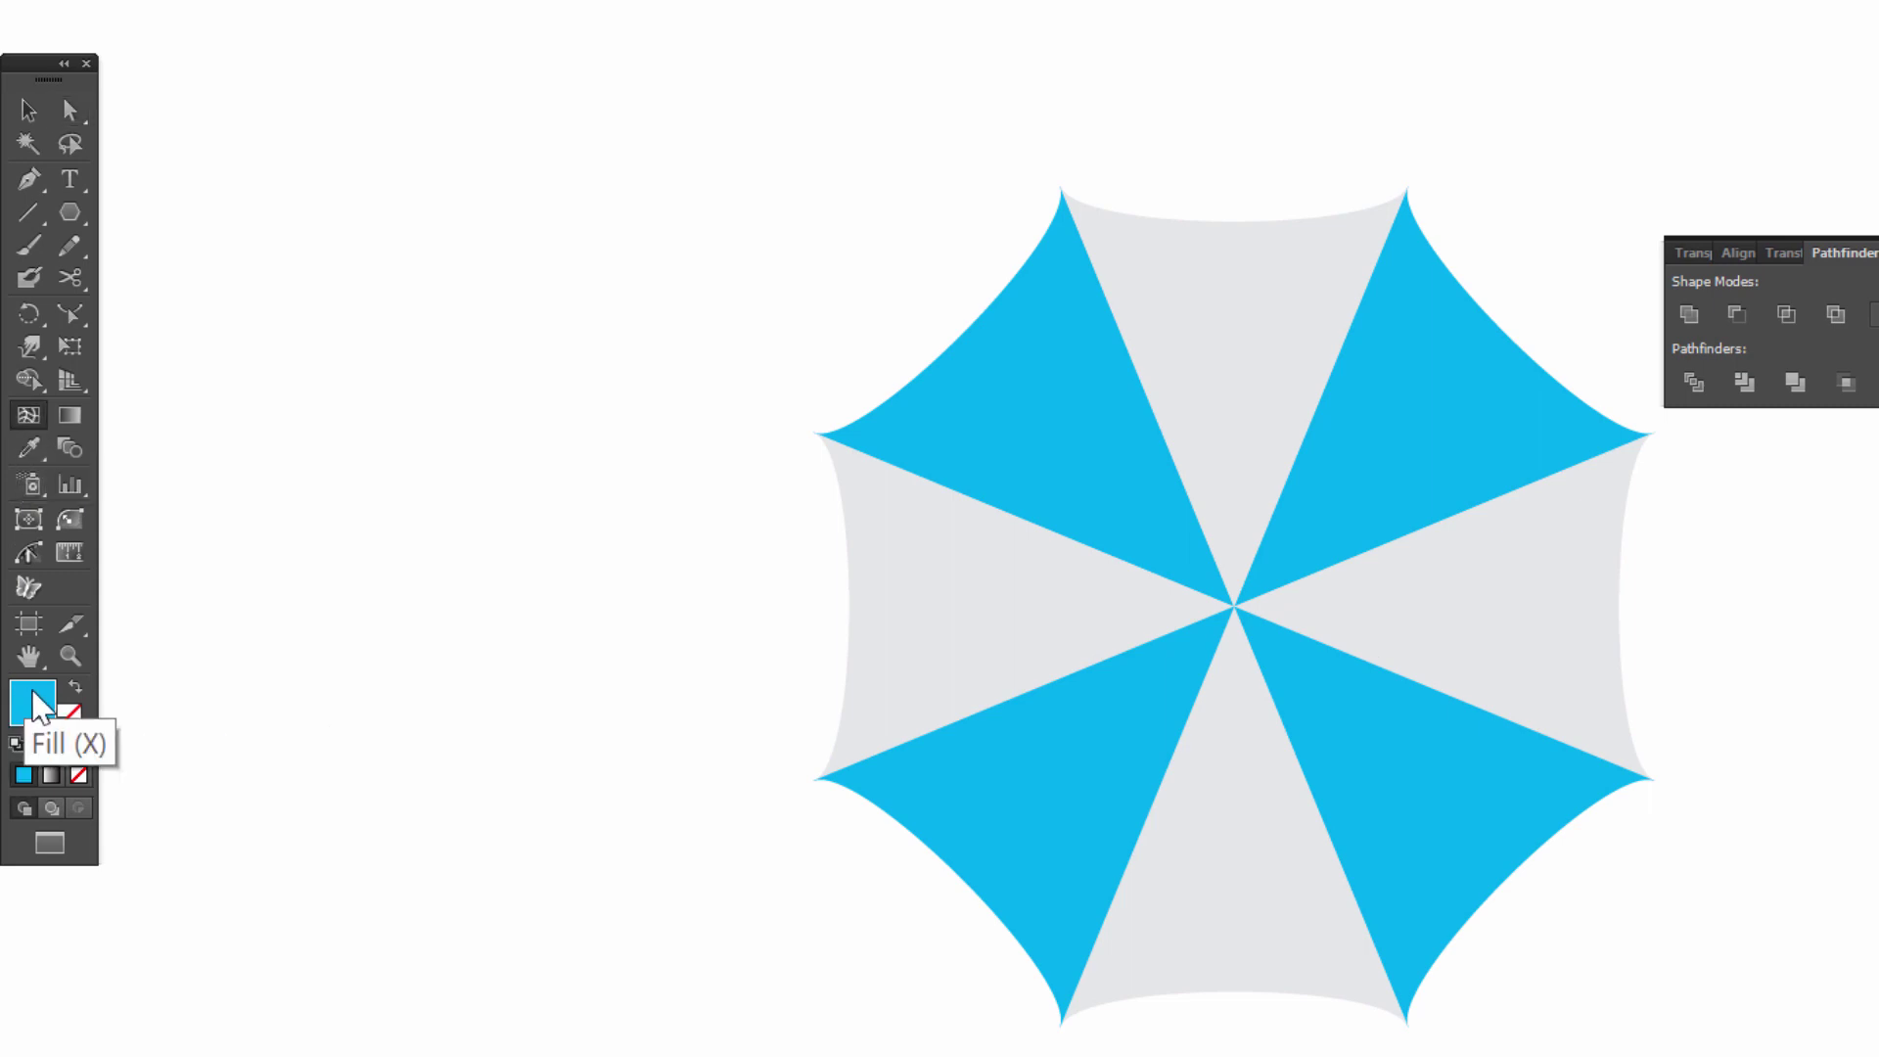
click(29, 379)
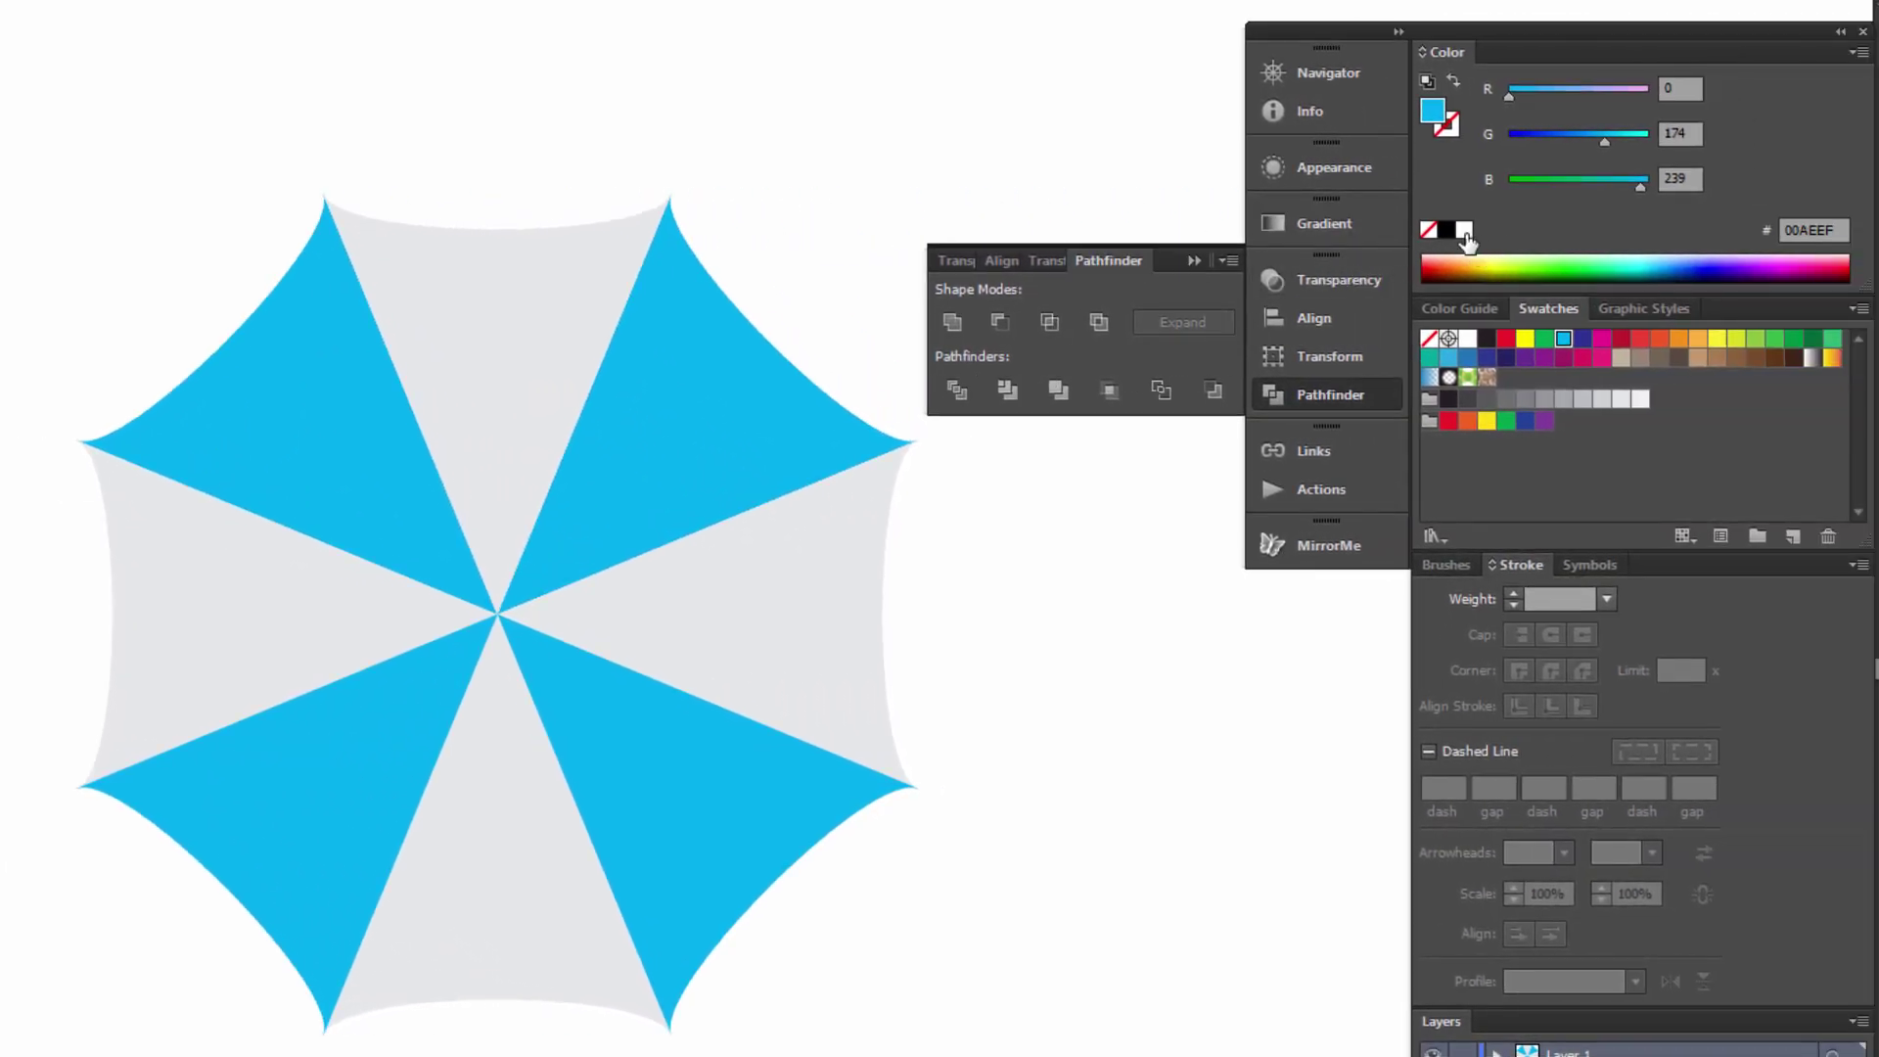
click(1464, 232)
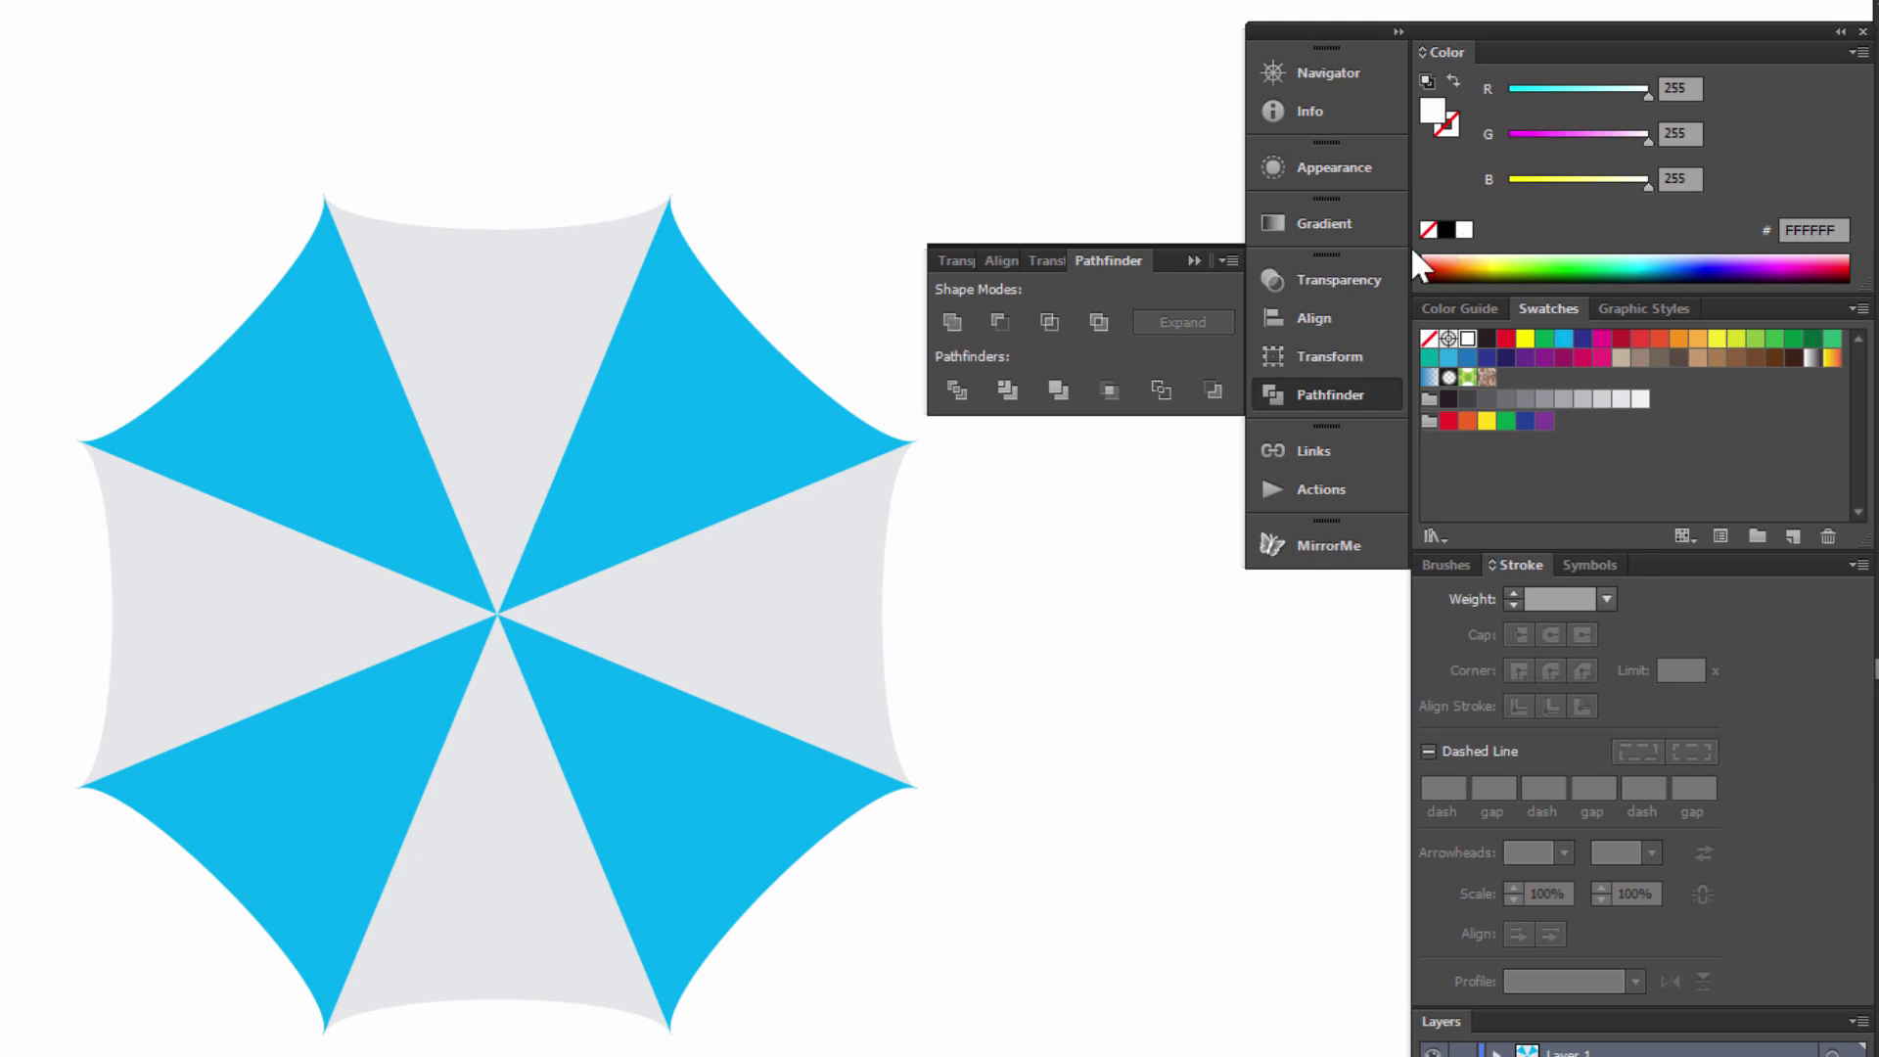
click(498, 574)
click(549, 629)
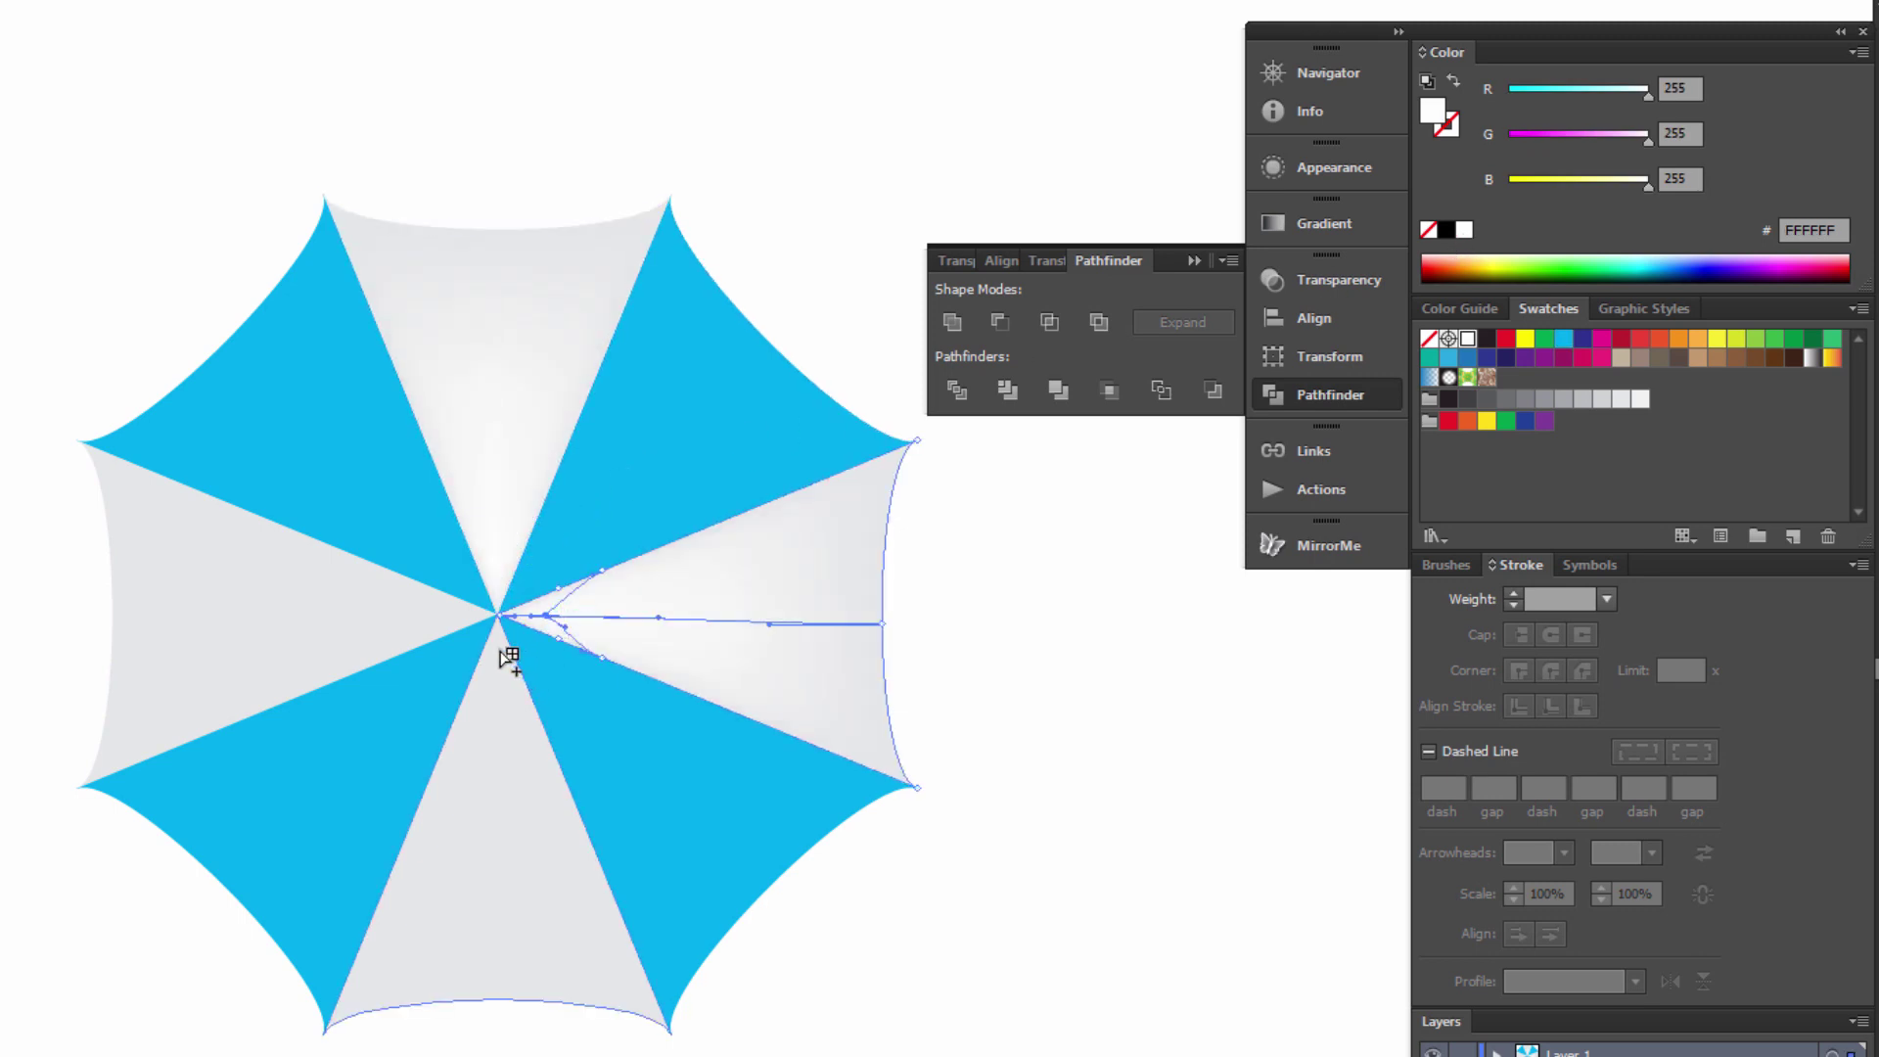
click(502, 653)
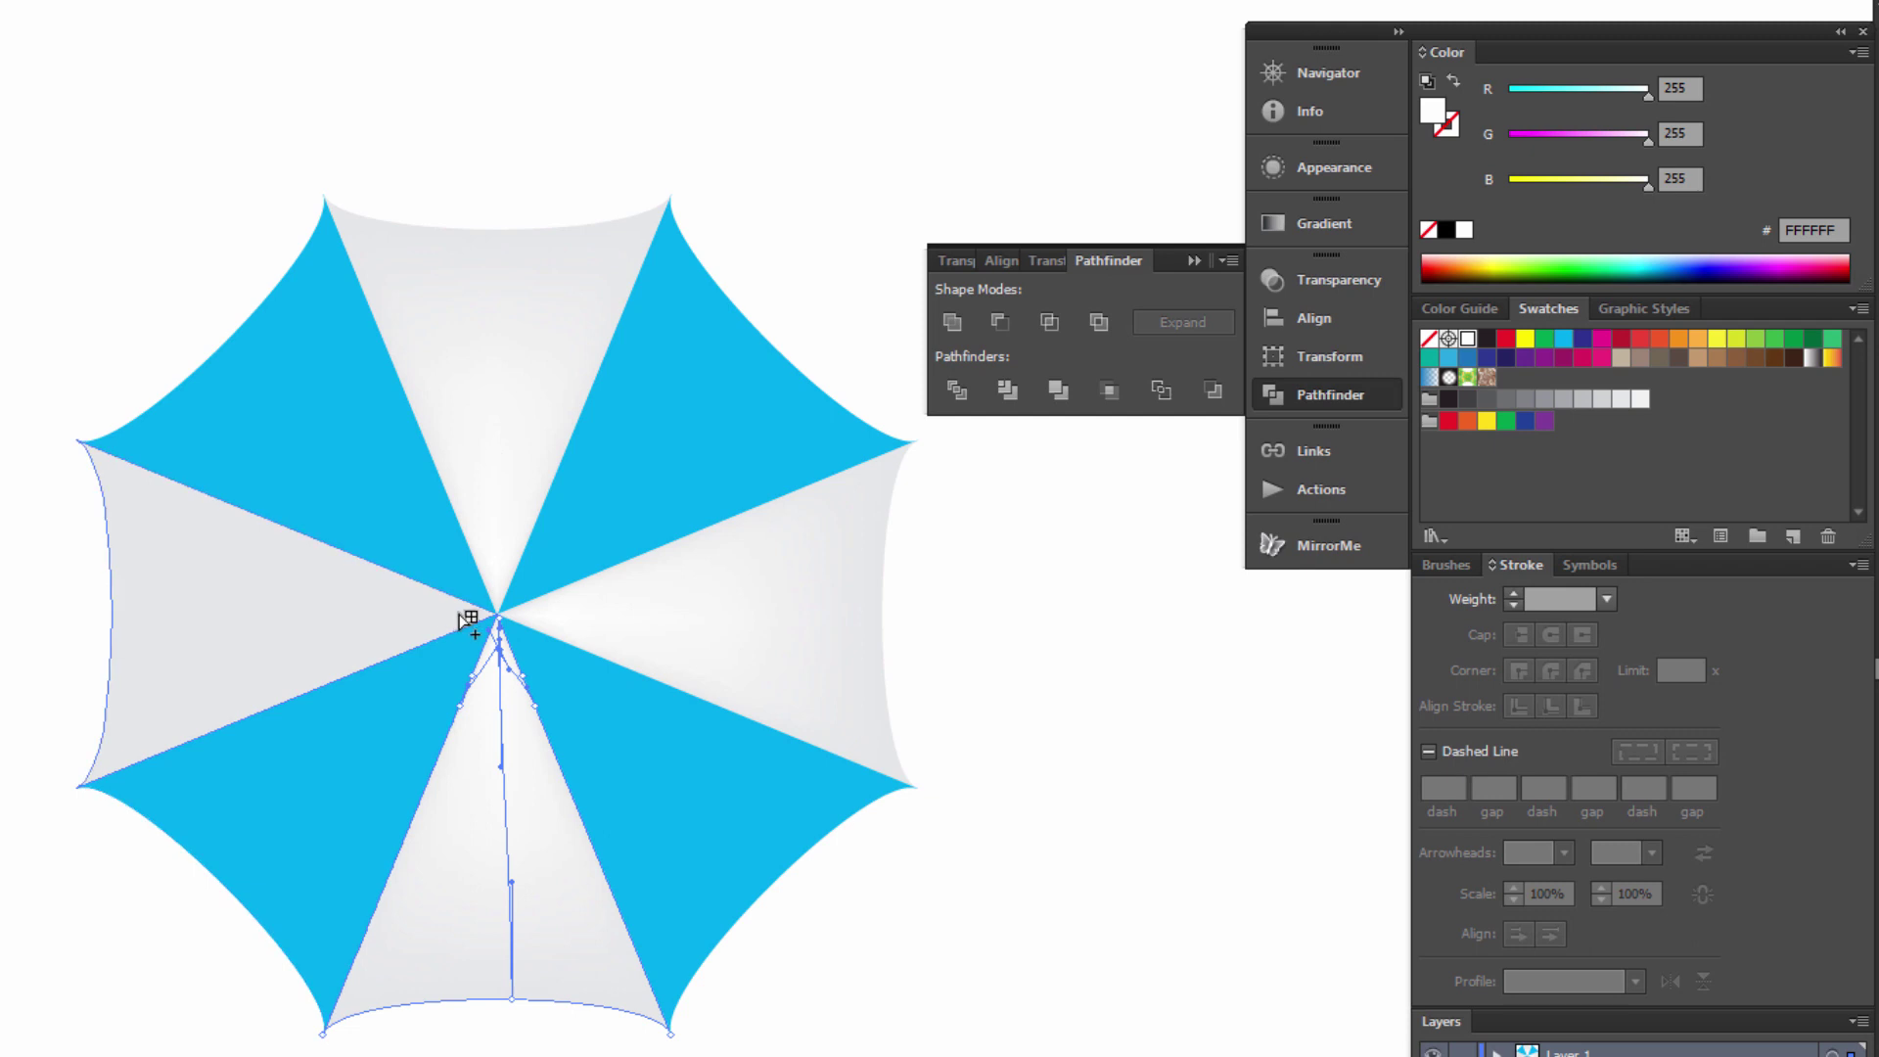
click(460, 614)
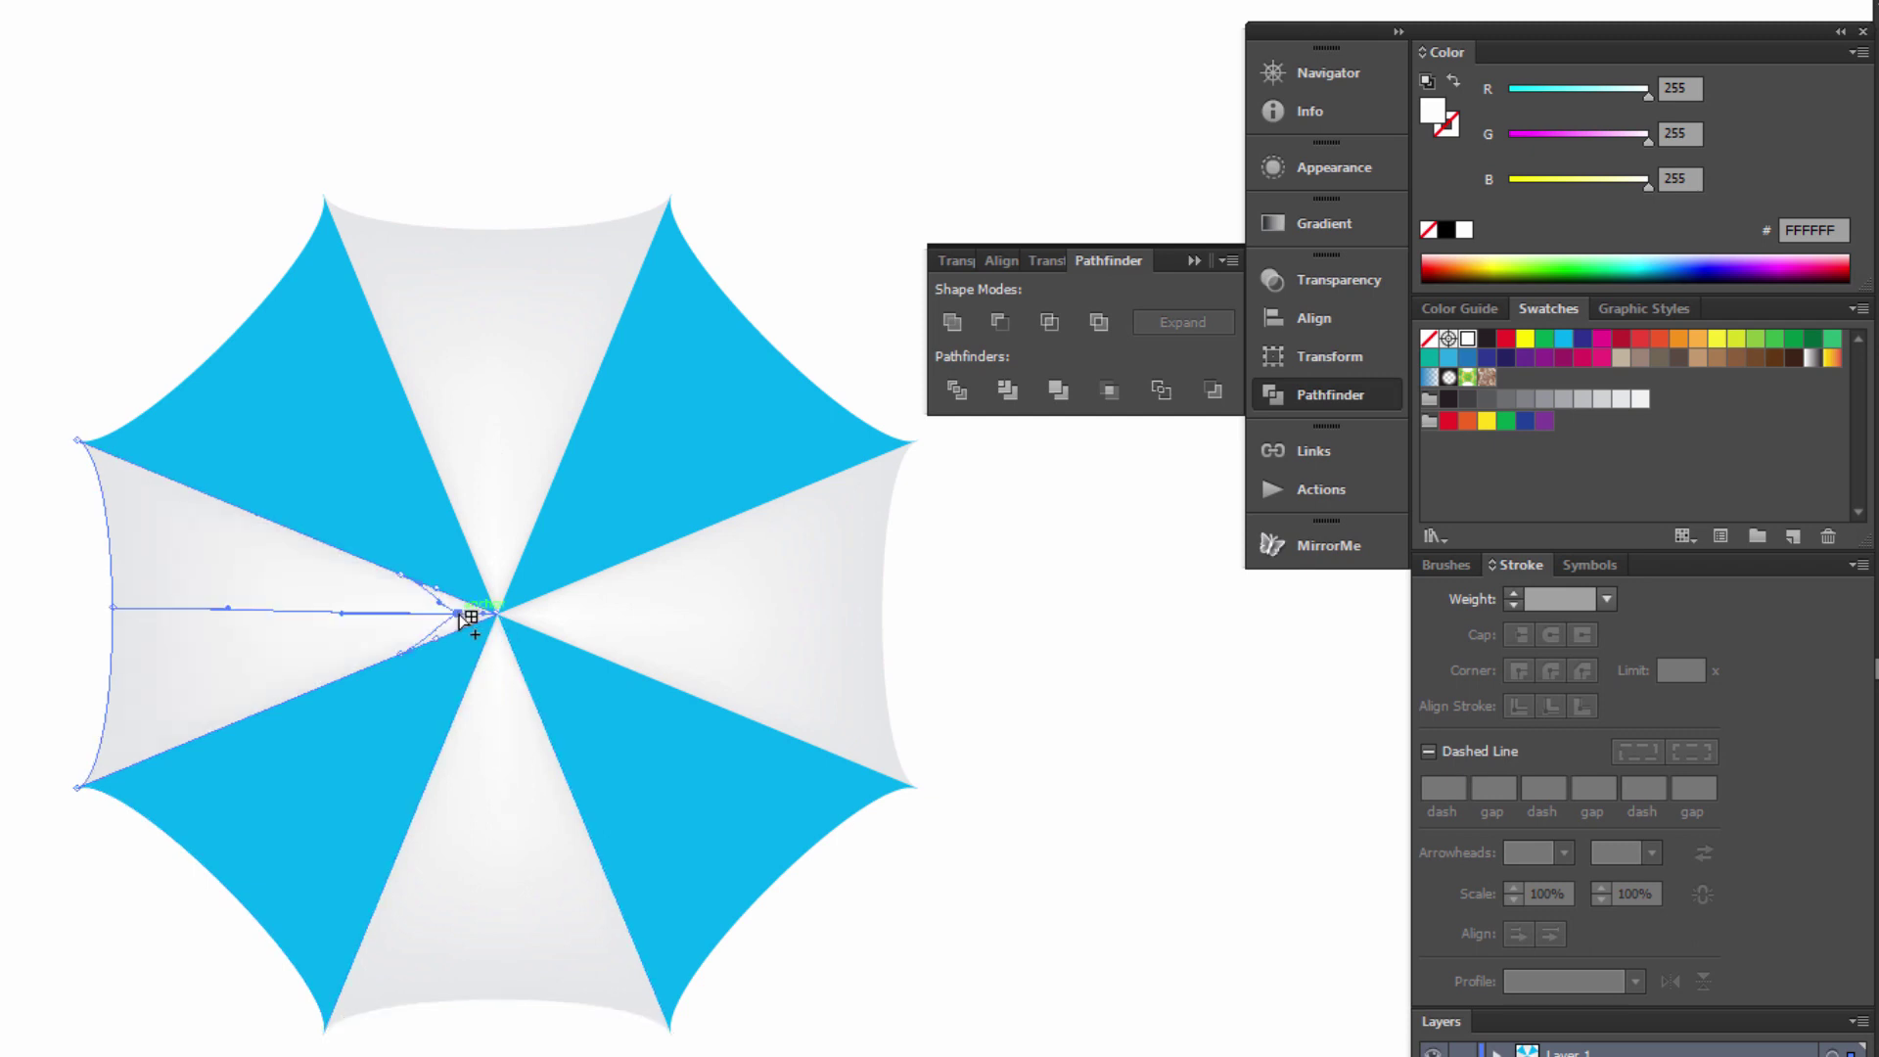
- Add a gradient mesh point near the inner tip of the upper-right blue panel and color it CMYK Cyan
click(546, 566)
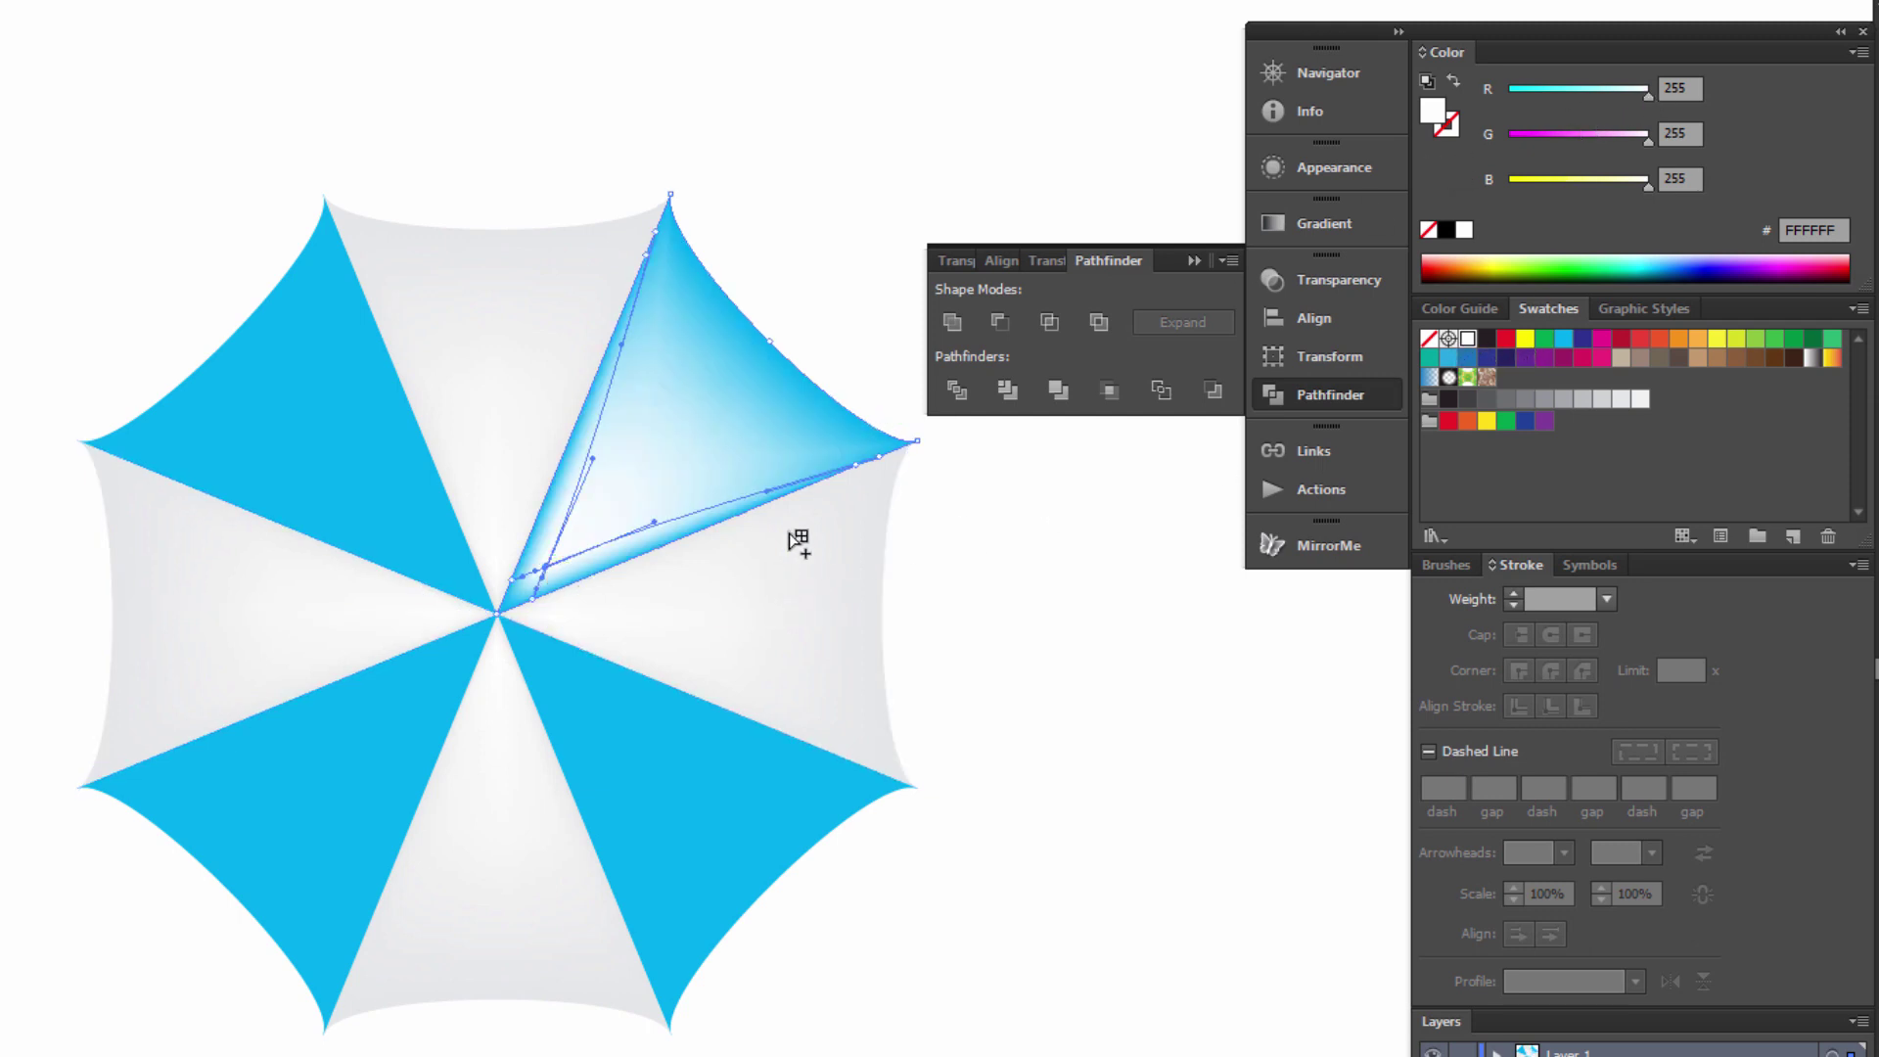
click(1565, 342)
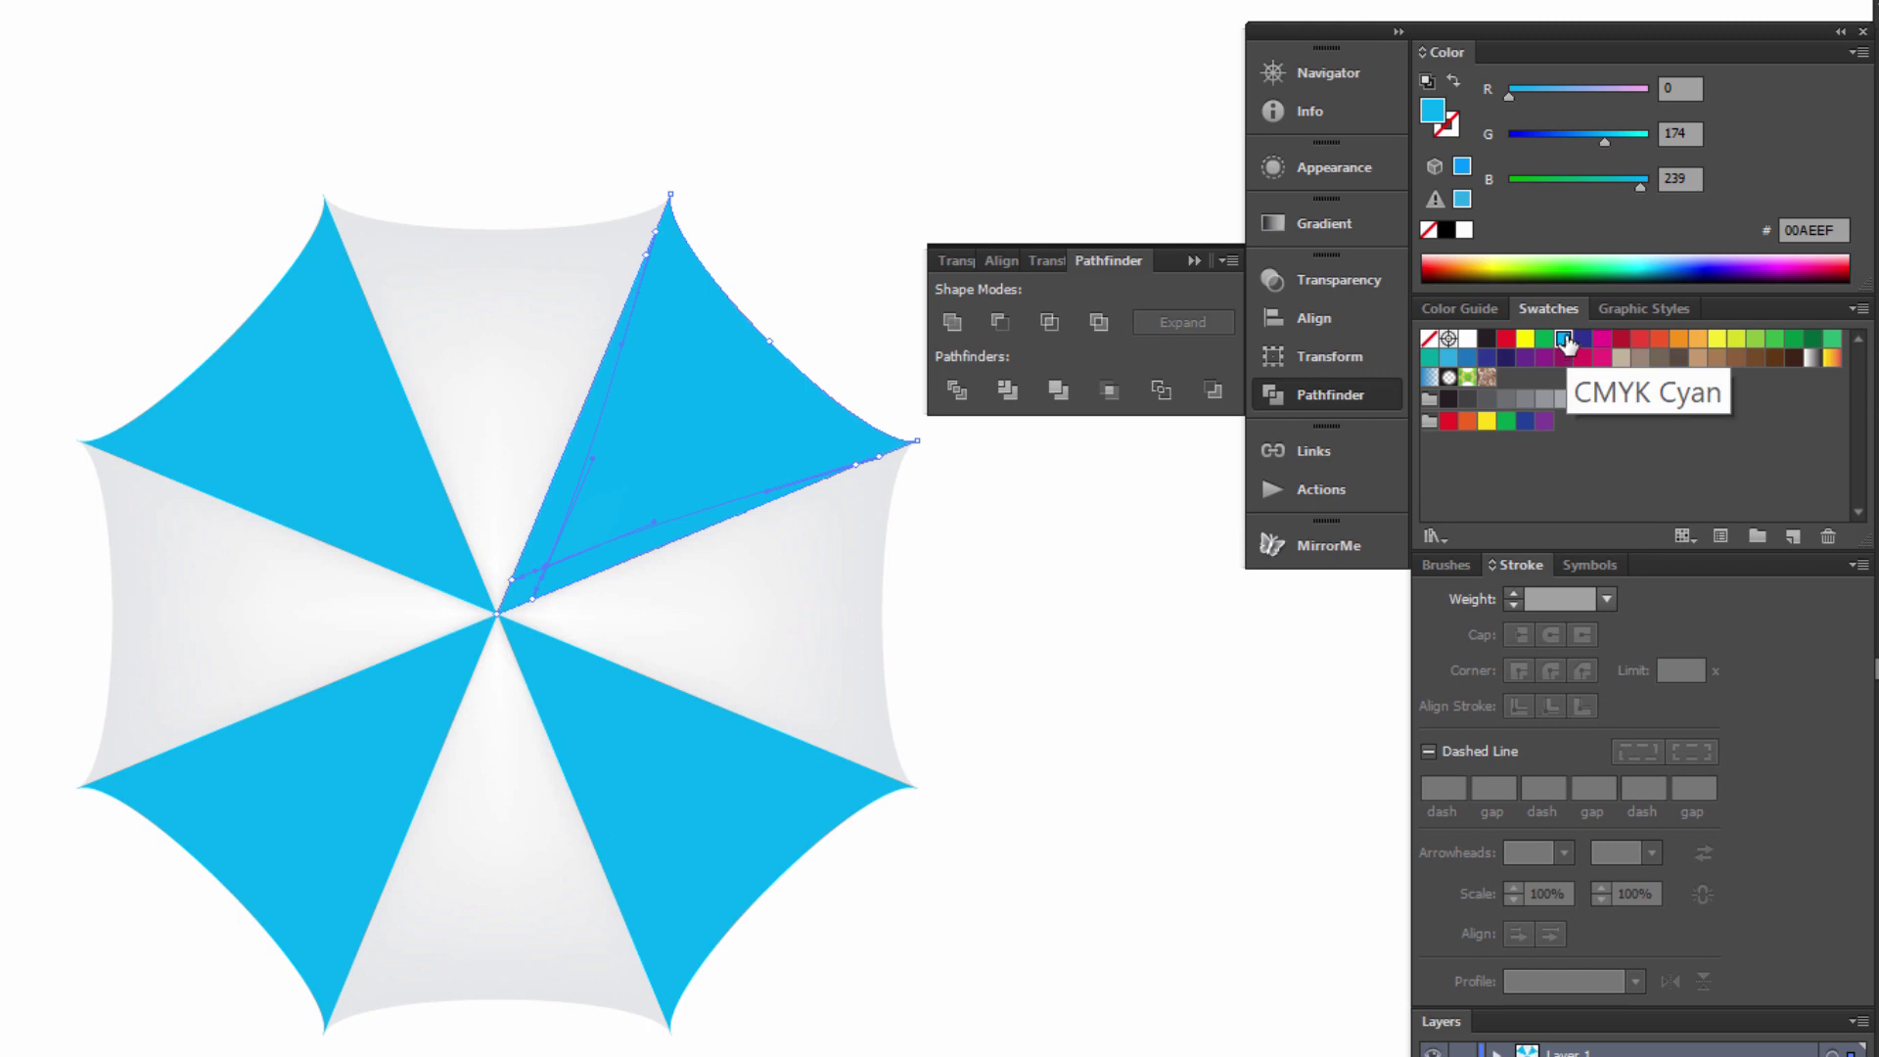
- Try a deeper blue, #0093FF, on the upper-right panel's mesh point
drag(1581, 141, 1669, 182)
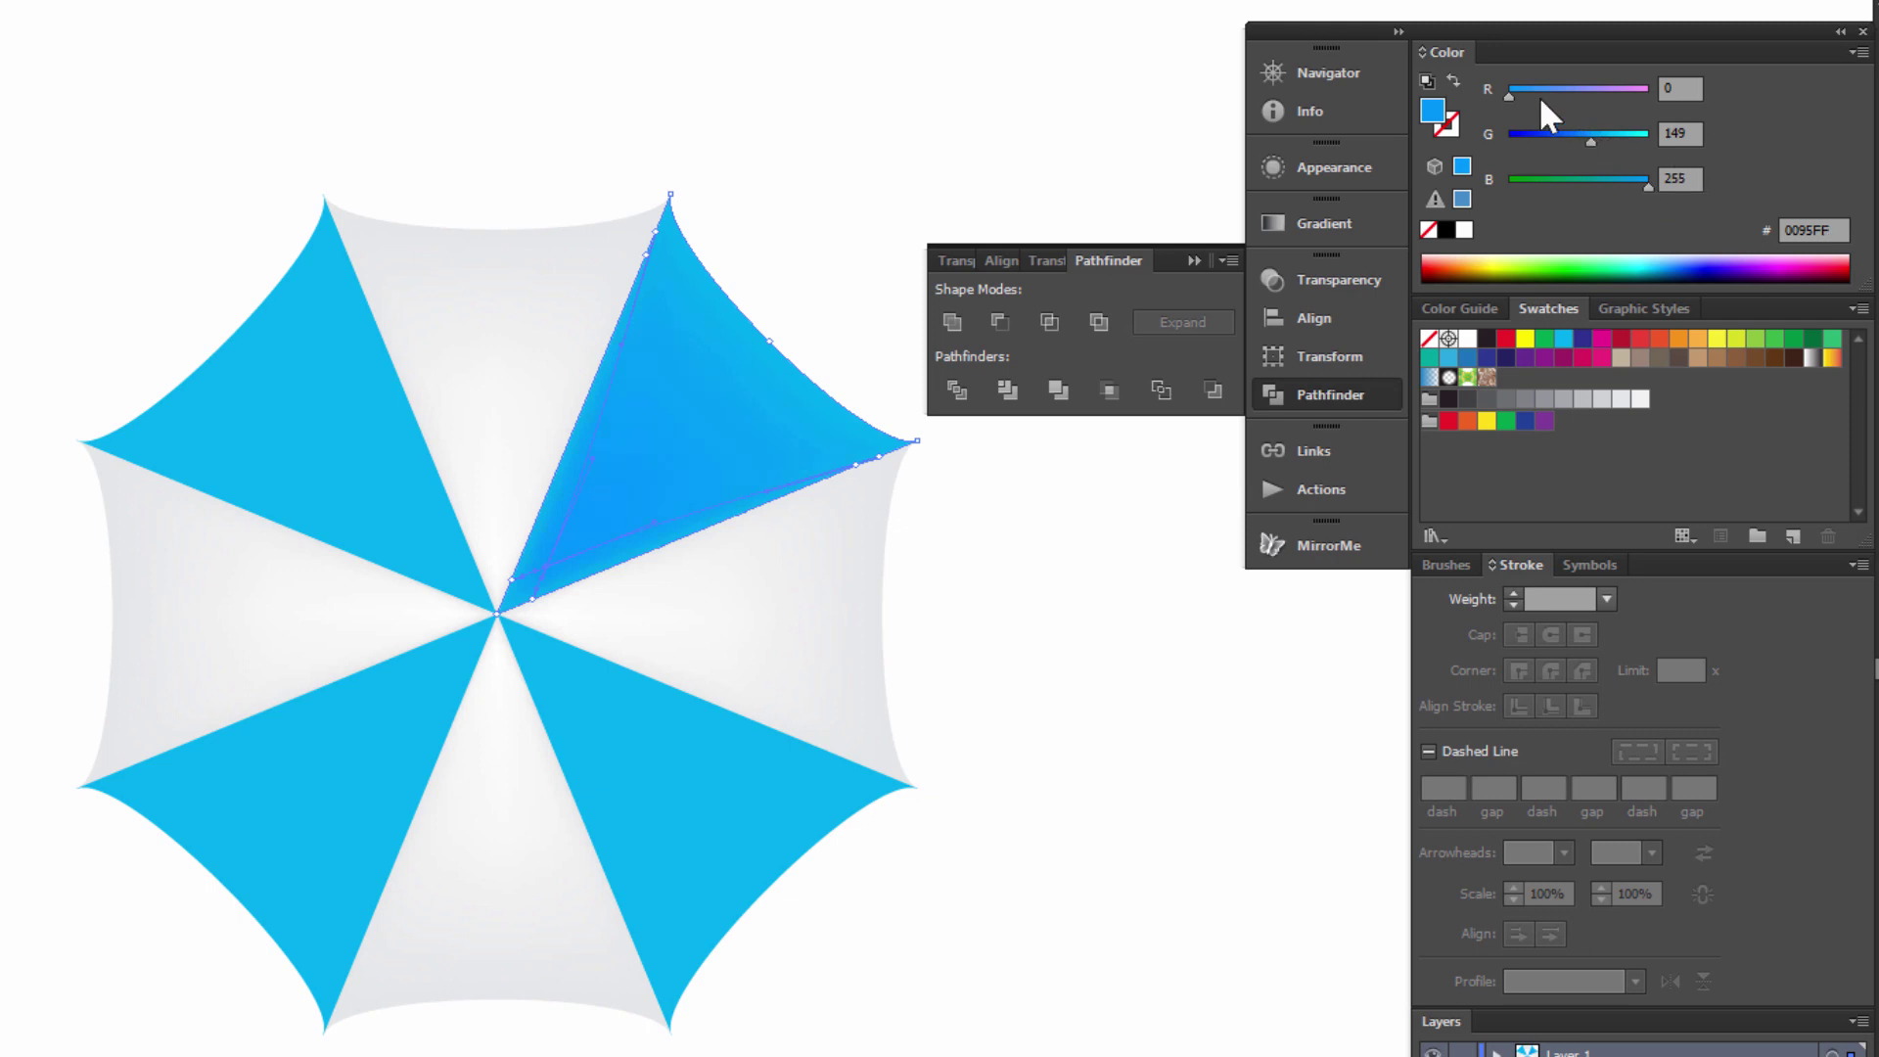
click(1582, 139)
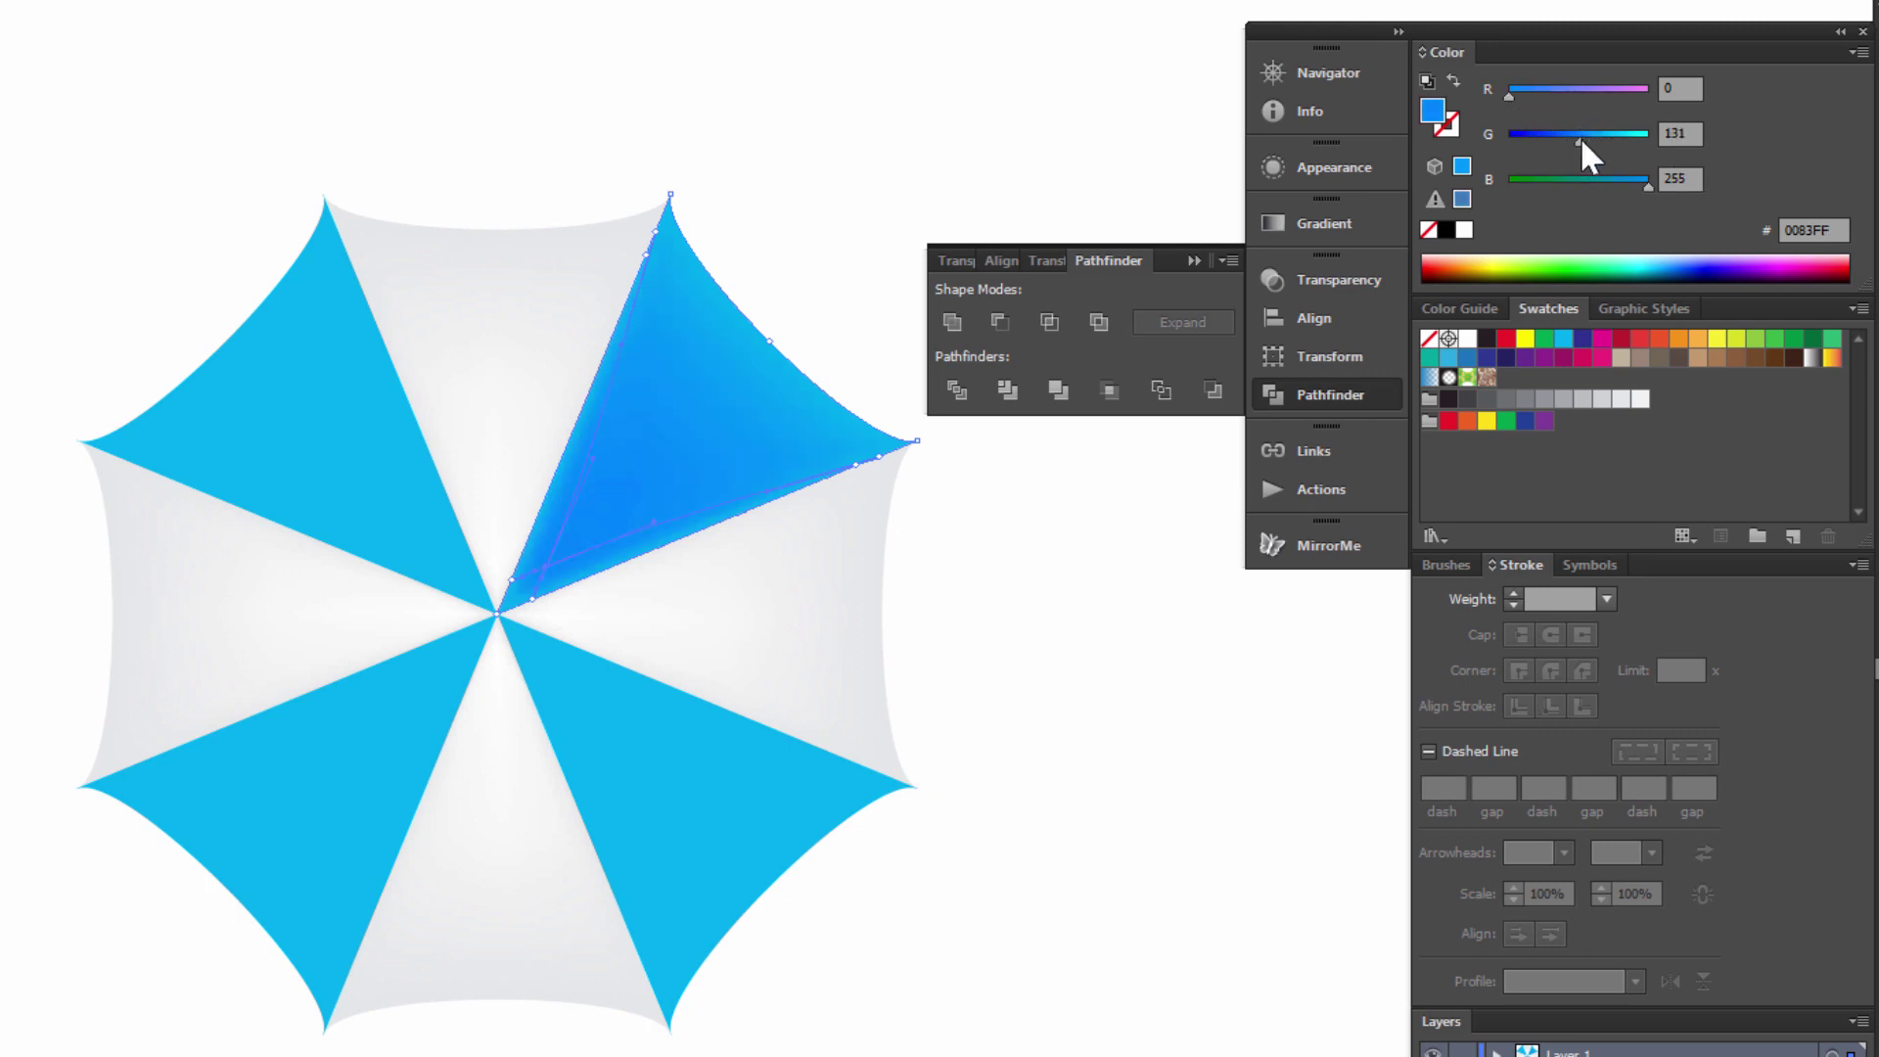
drag(1582, 137, 1589, 137)
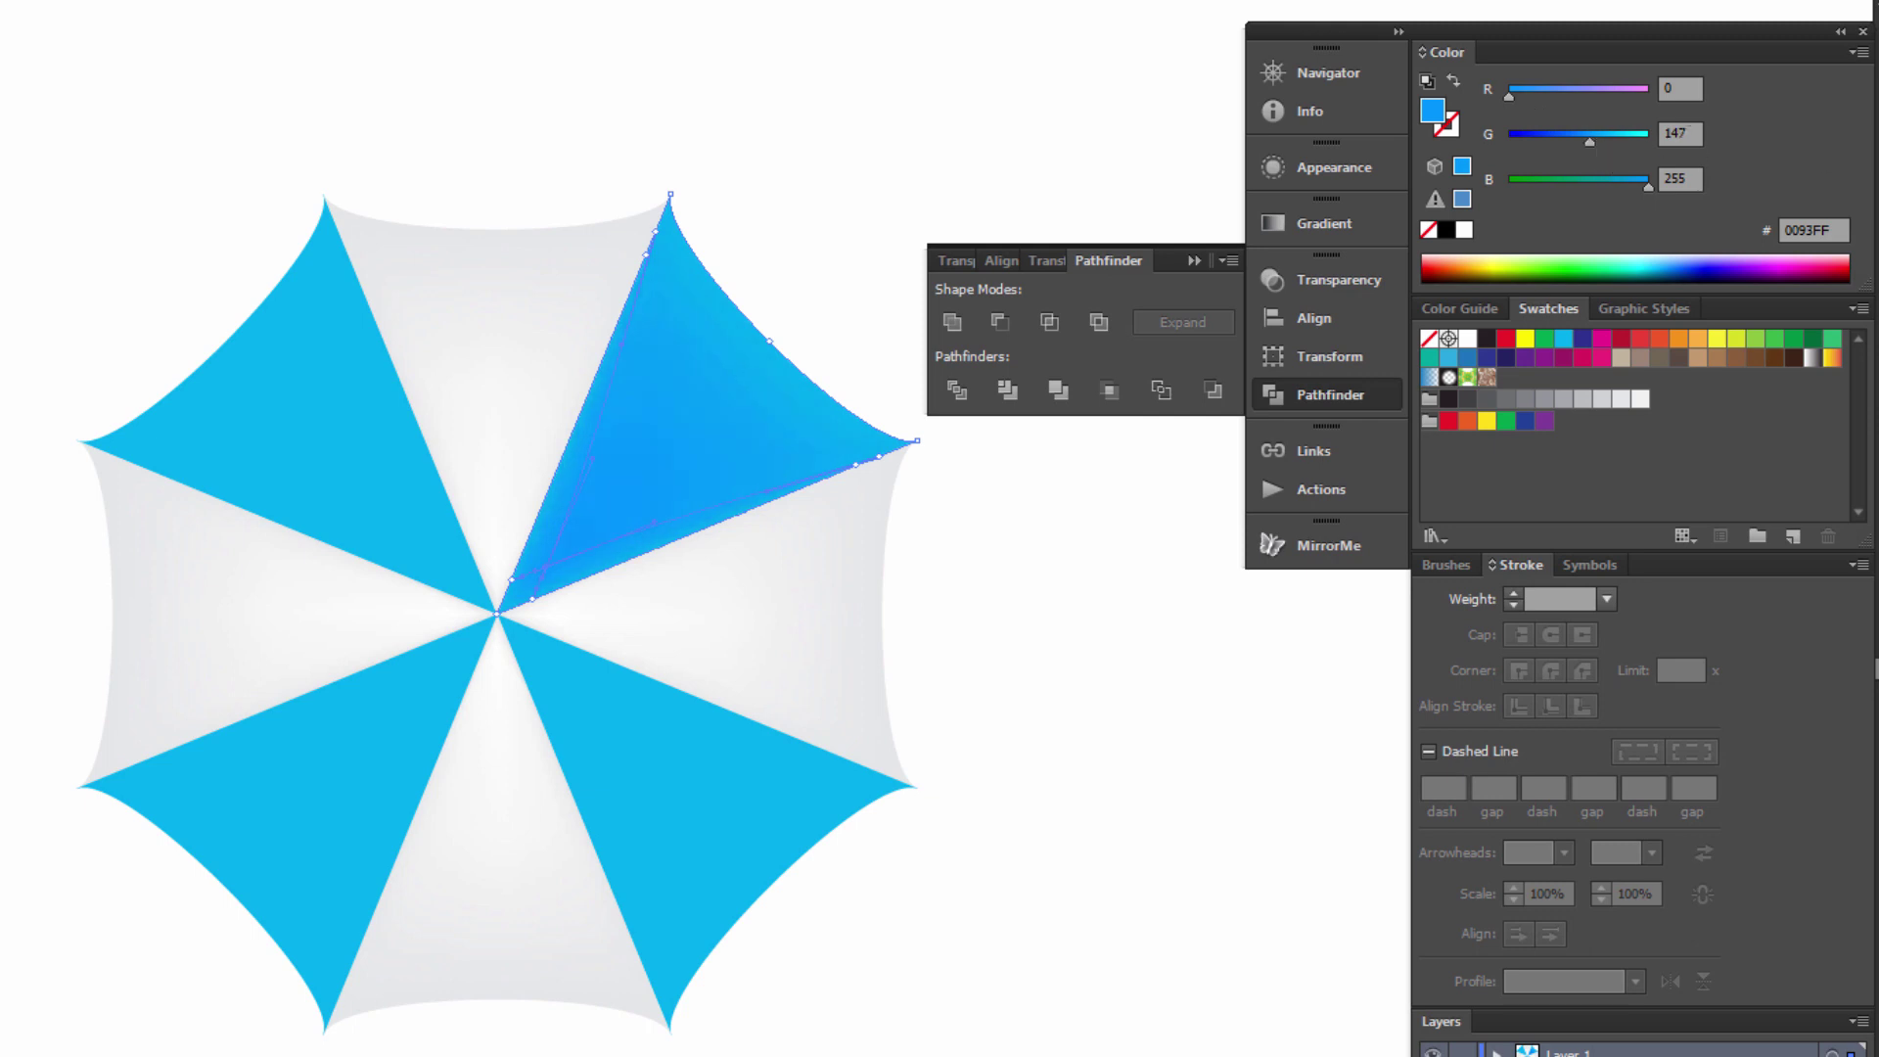
- Switch the color sliders to HSB and set the mesh point to CMYK Cyan darkened to 87.84% brightness
click(1857, 52)
click(1564, 210)
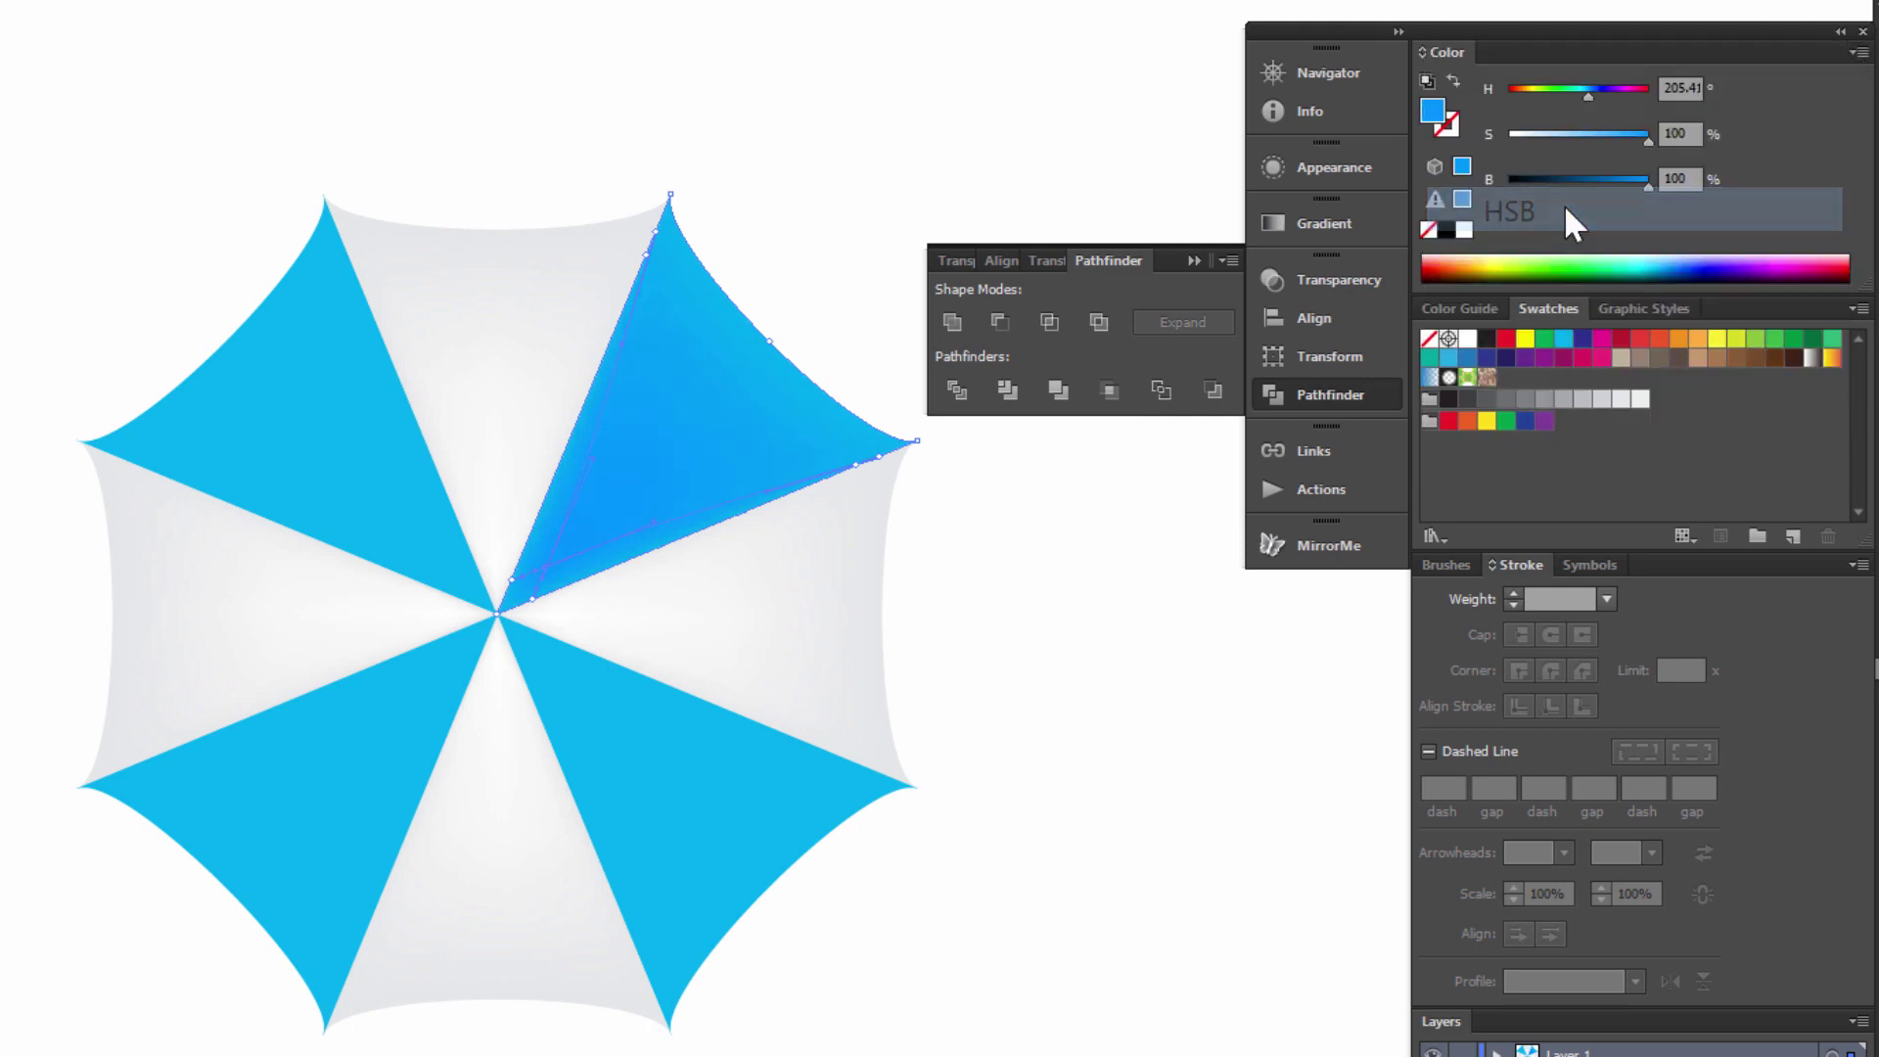
click(1635, 180)
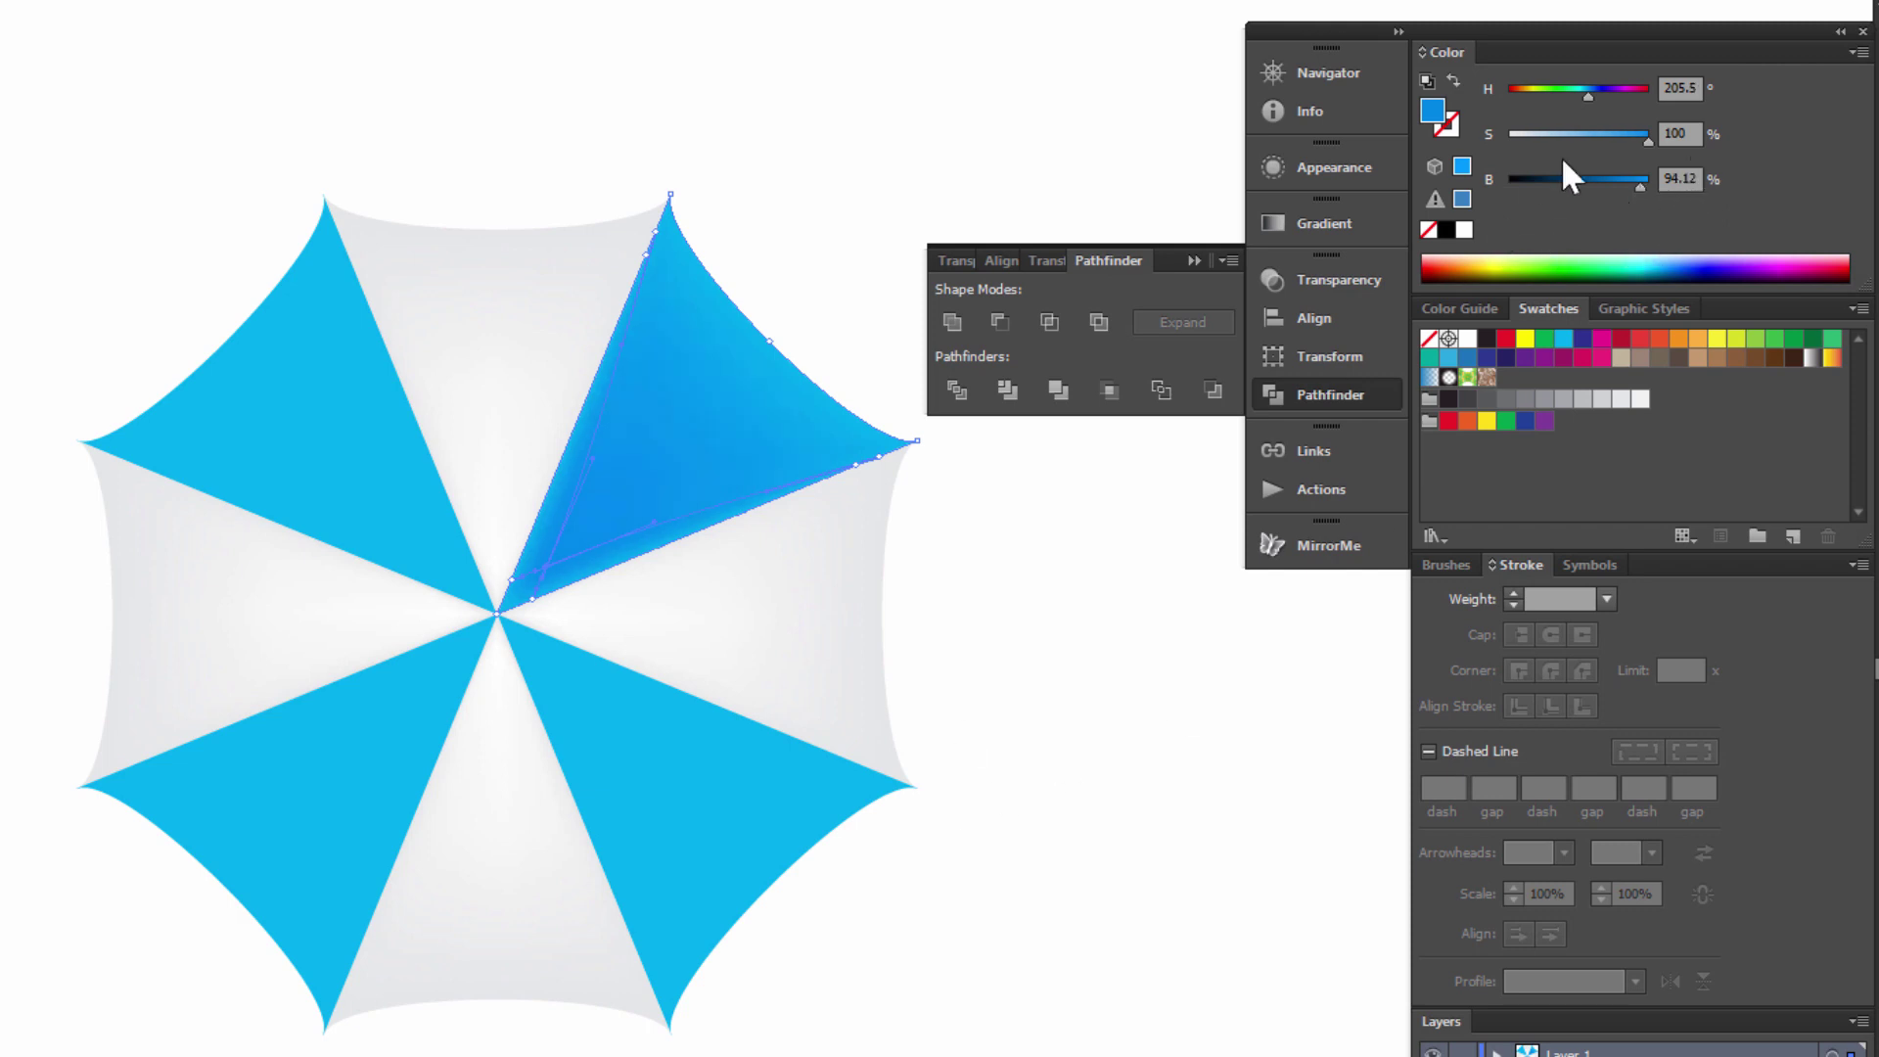
drag(1637, 182, 1670, 184)
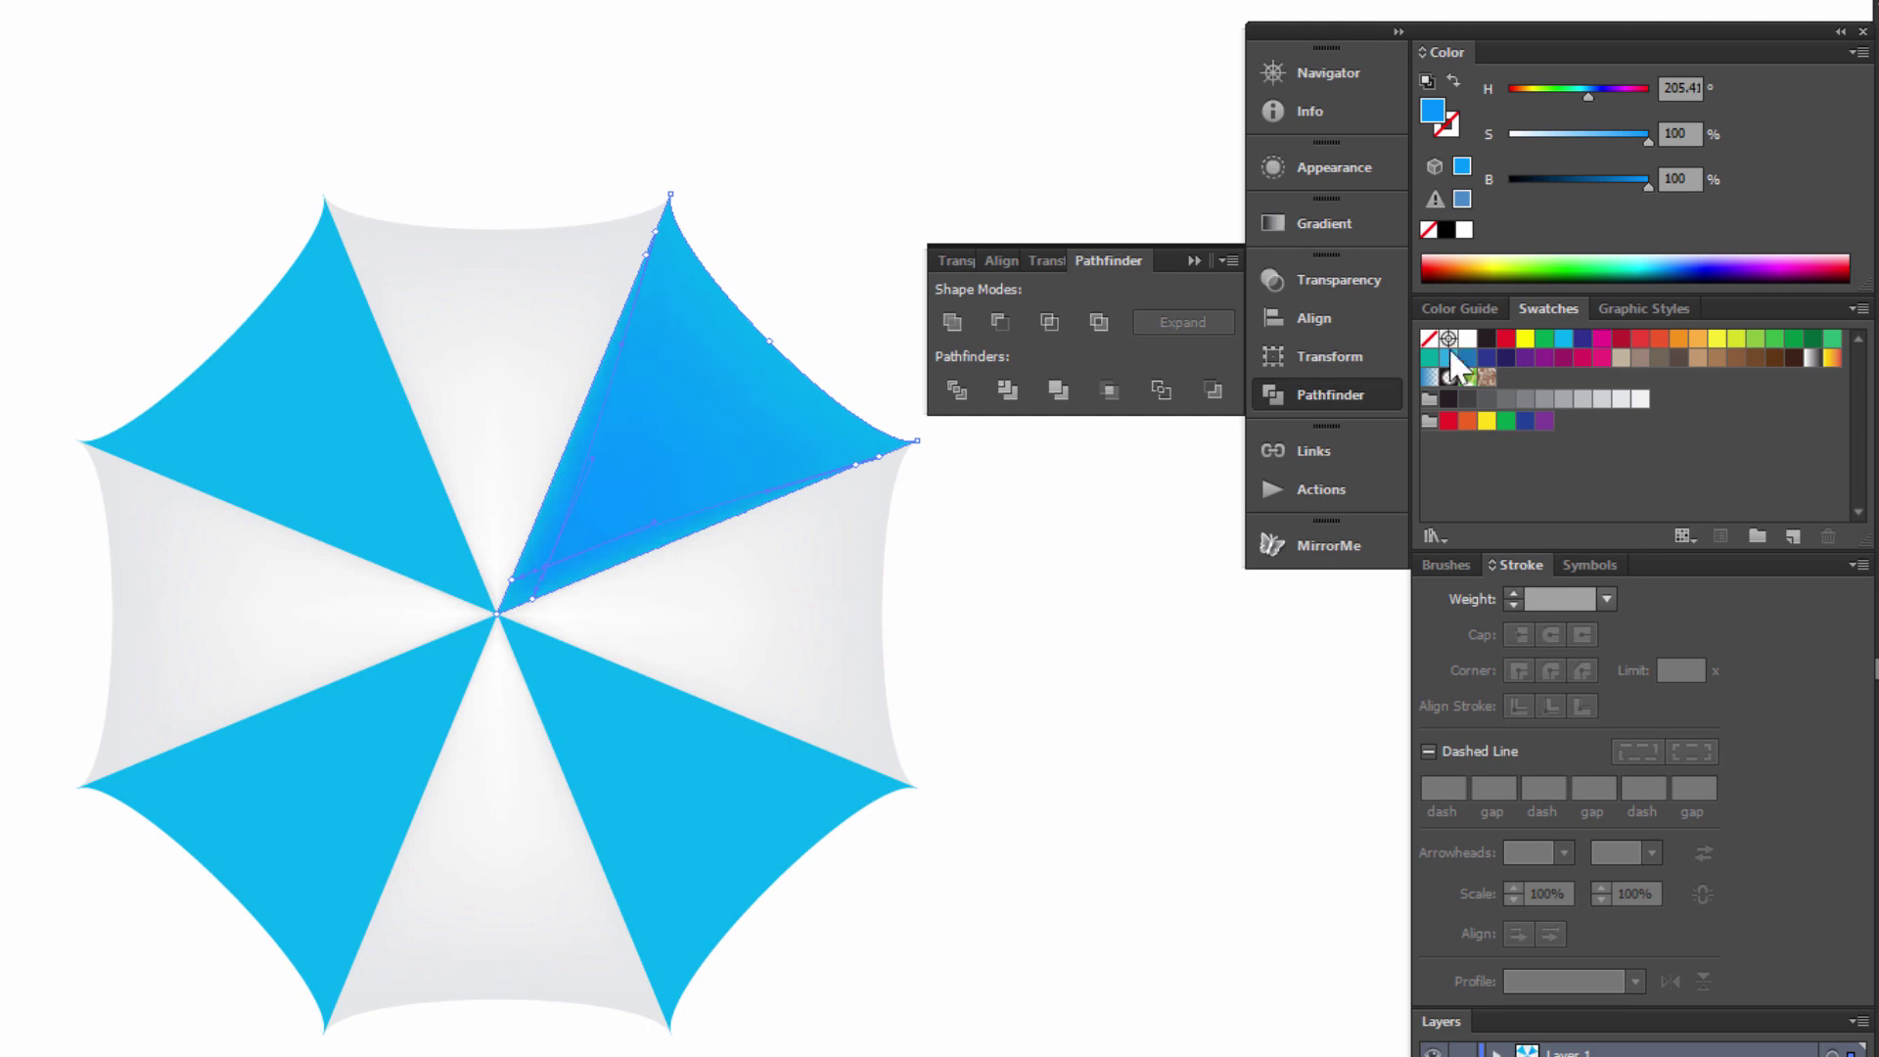
click(1564, 339)
click(1627, 186)
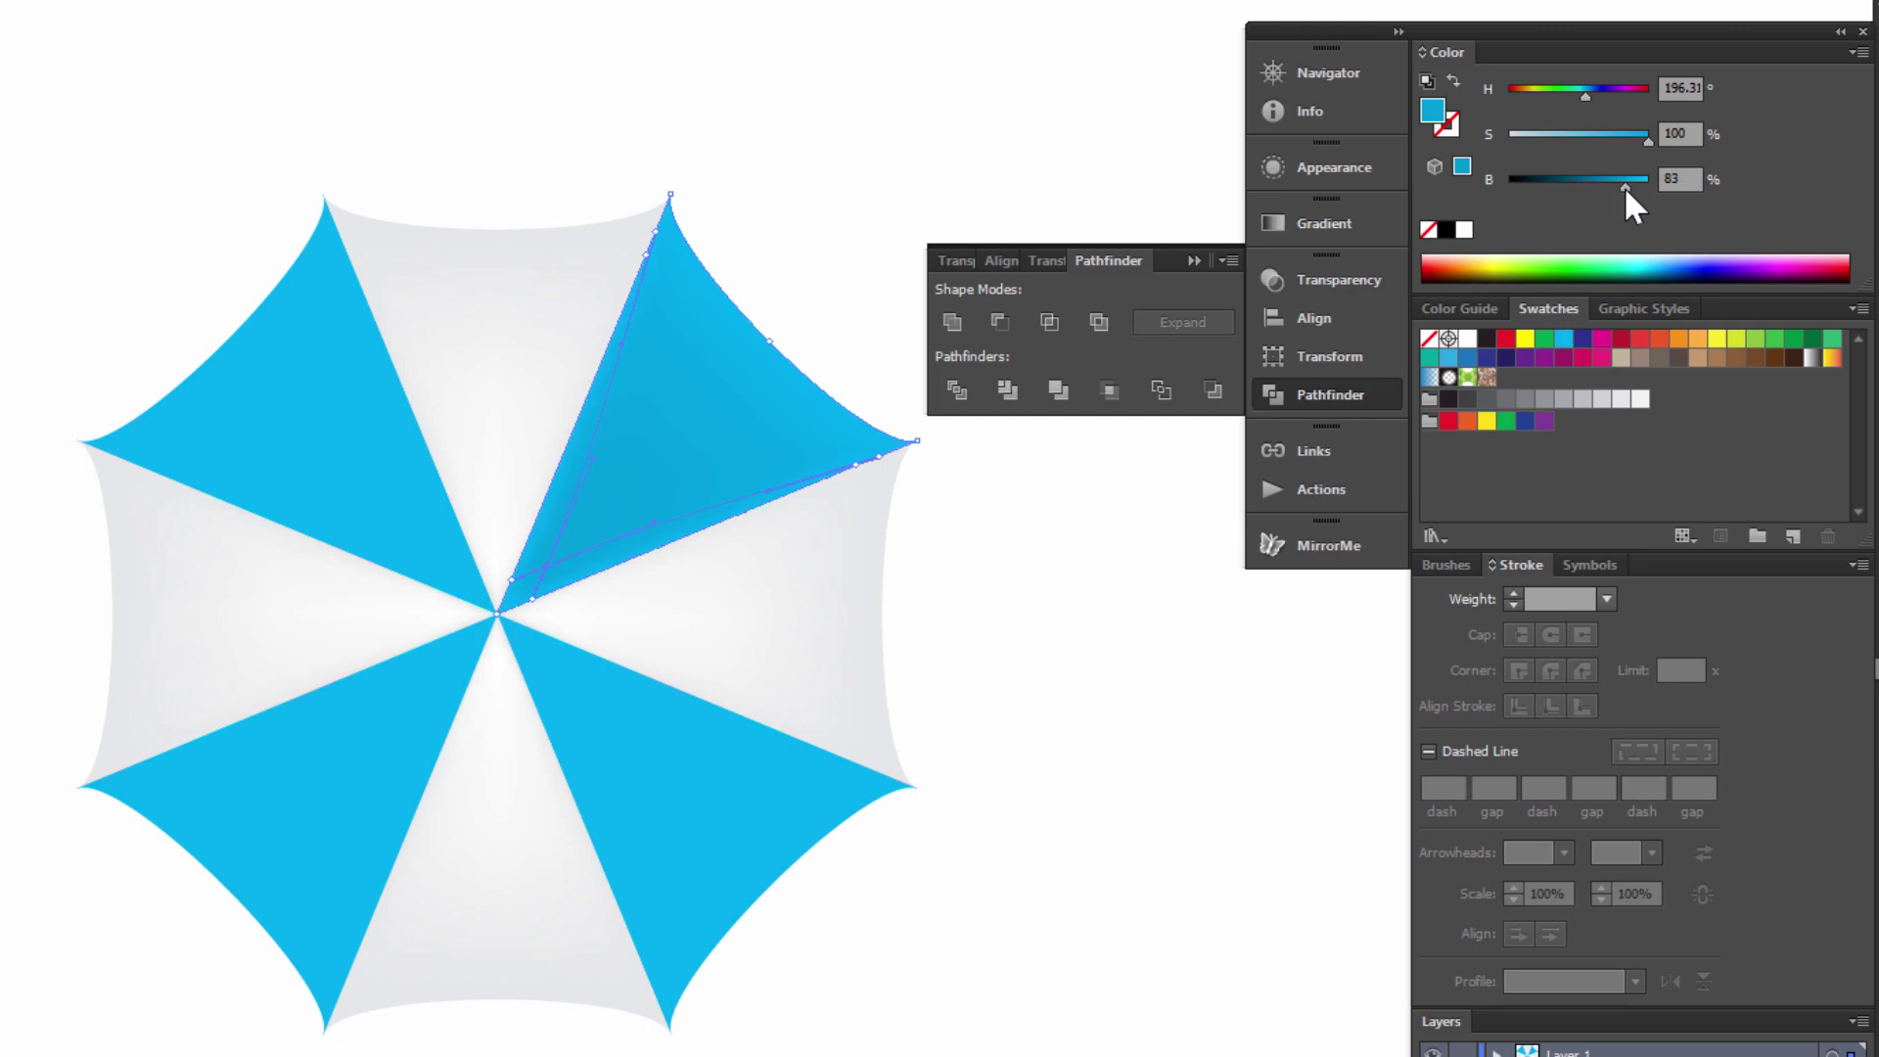
drag(1623, 186, 1630, 191)
- Add mesh points in the same darker cyan near the inner tips of the other three blue panels, then deselect
click(526, 648)
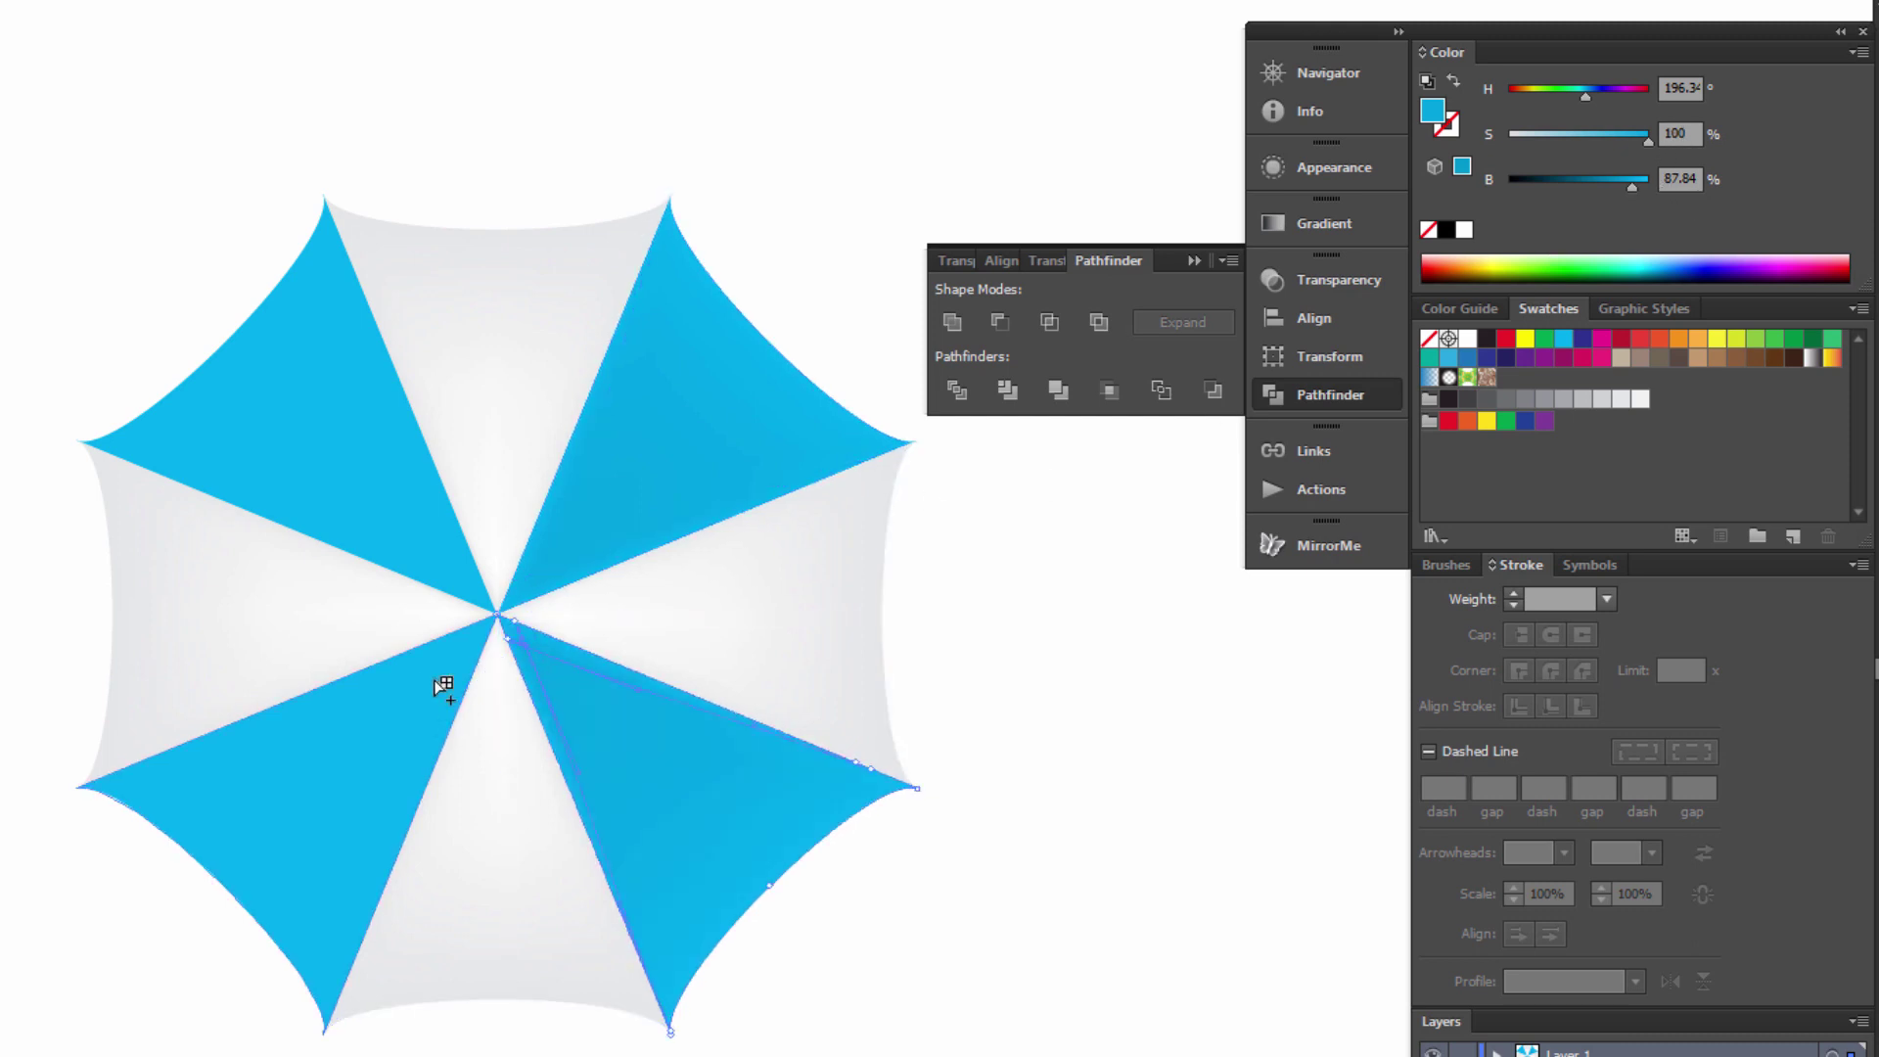
click(463, 655)
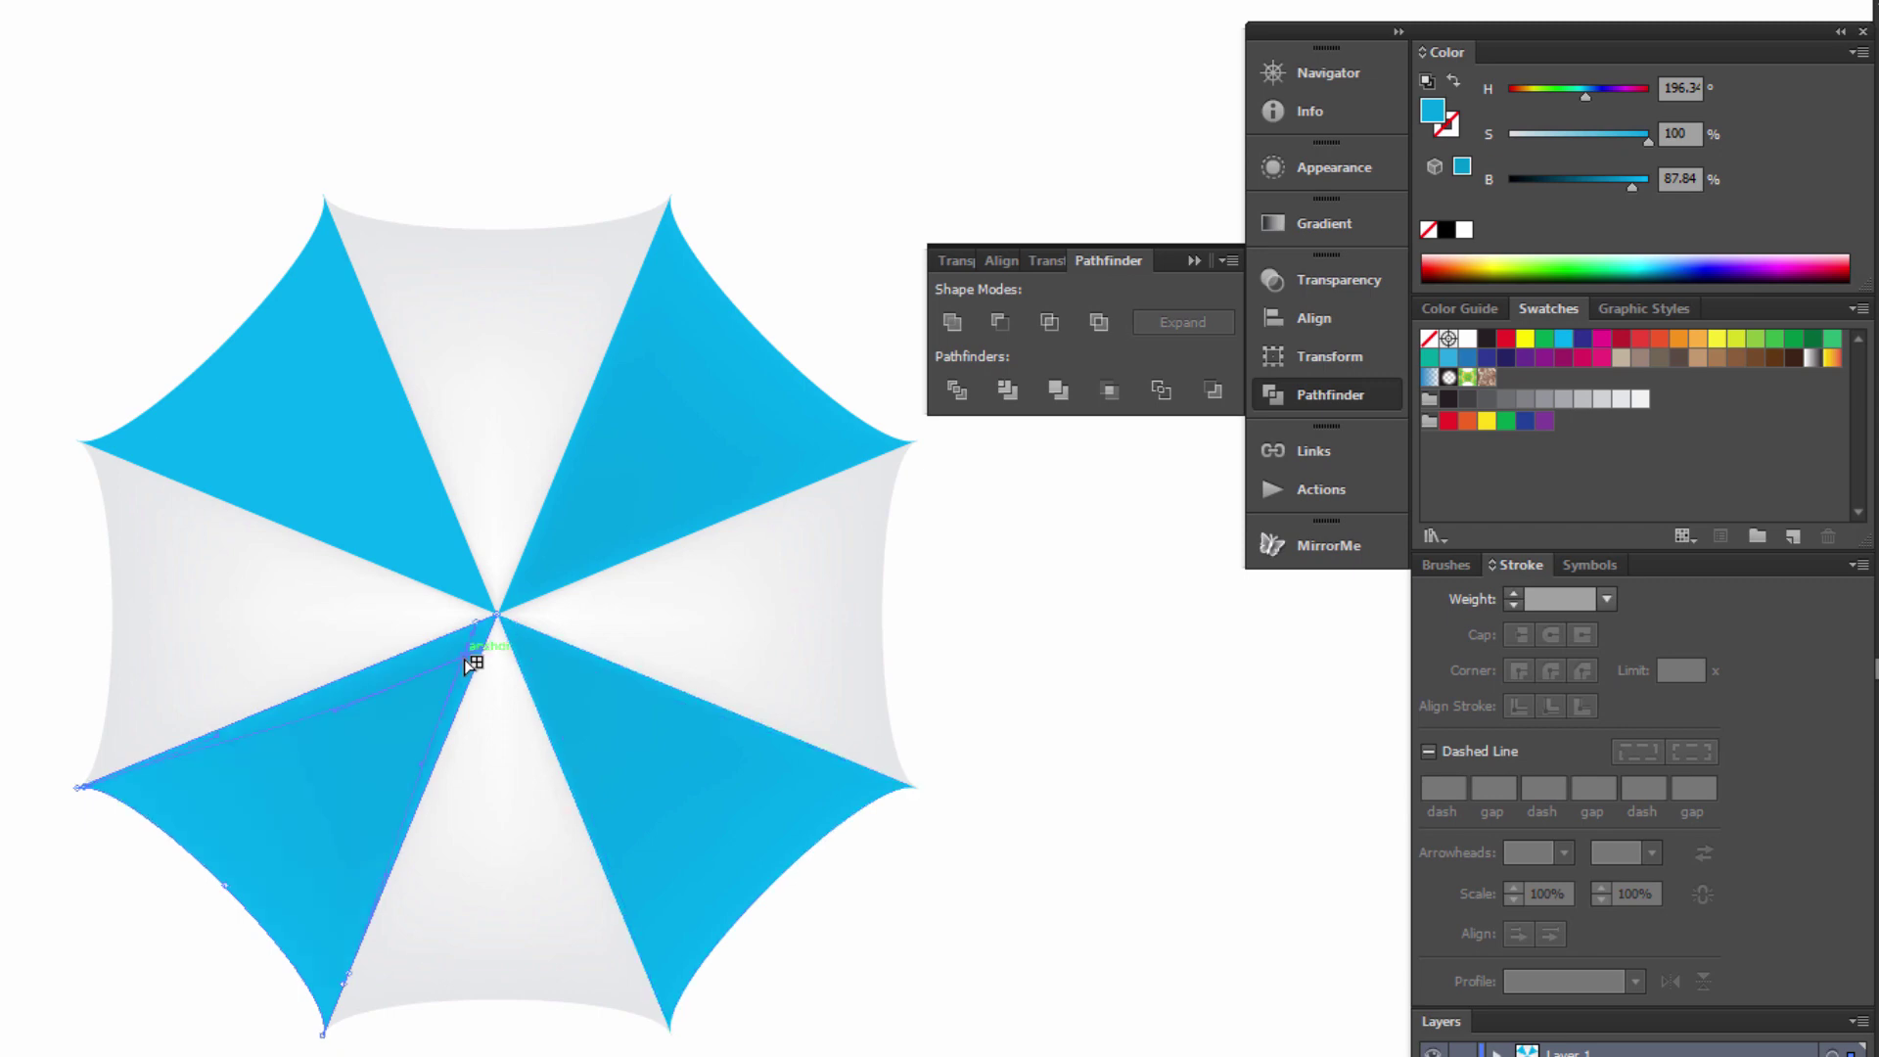
click(478, 585)
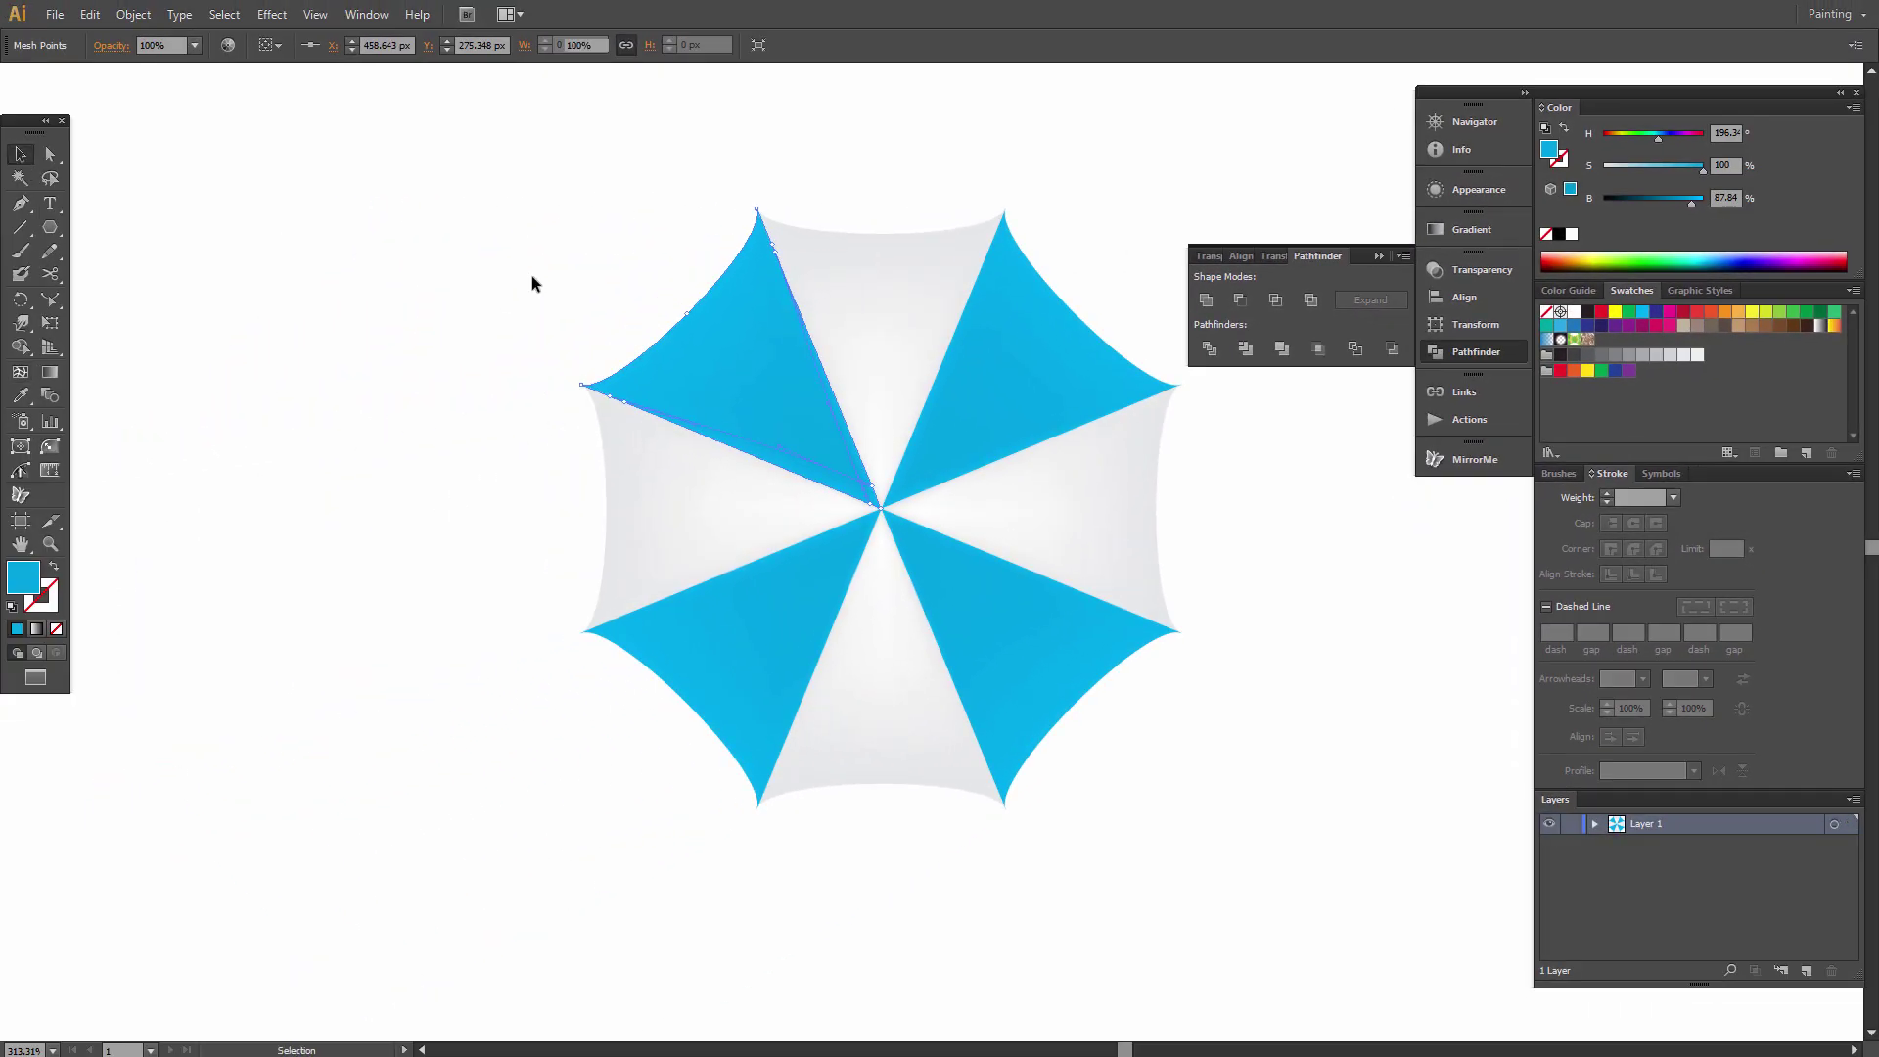
click(529, 280)
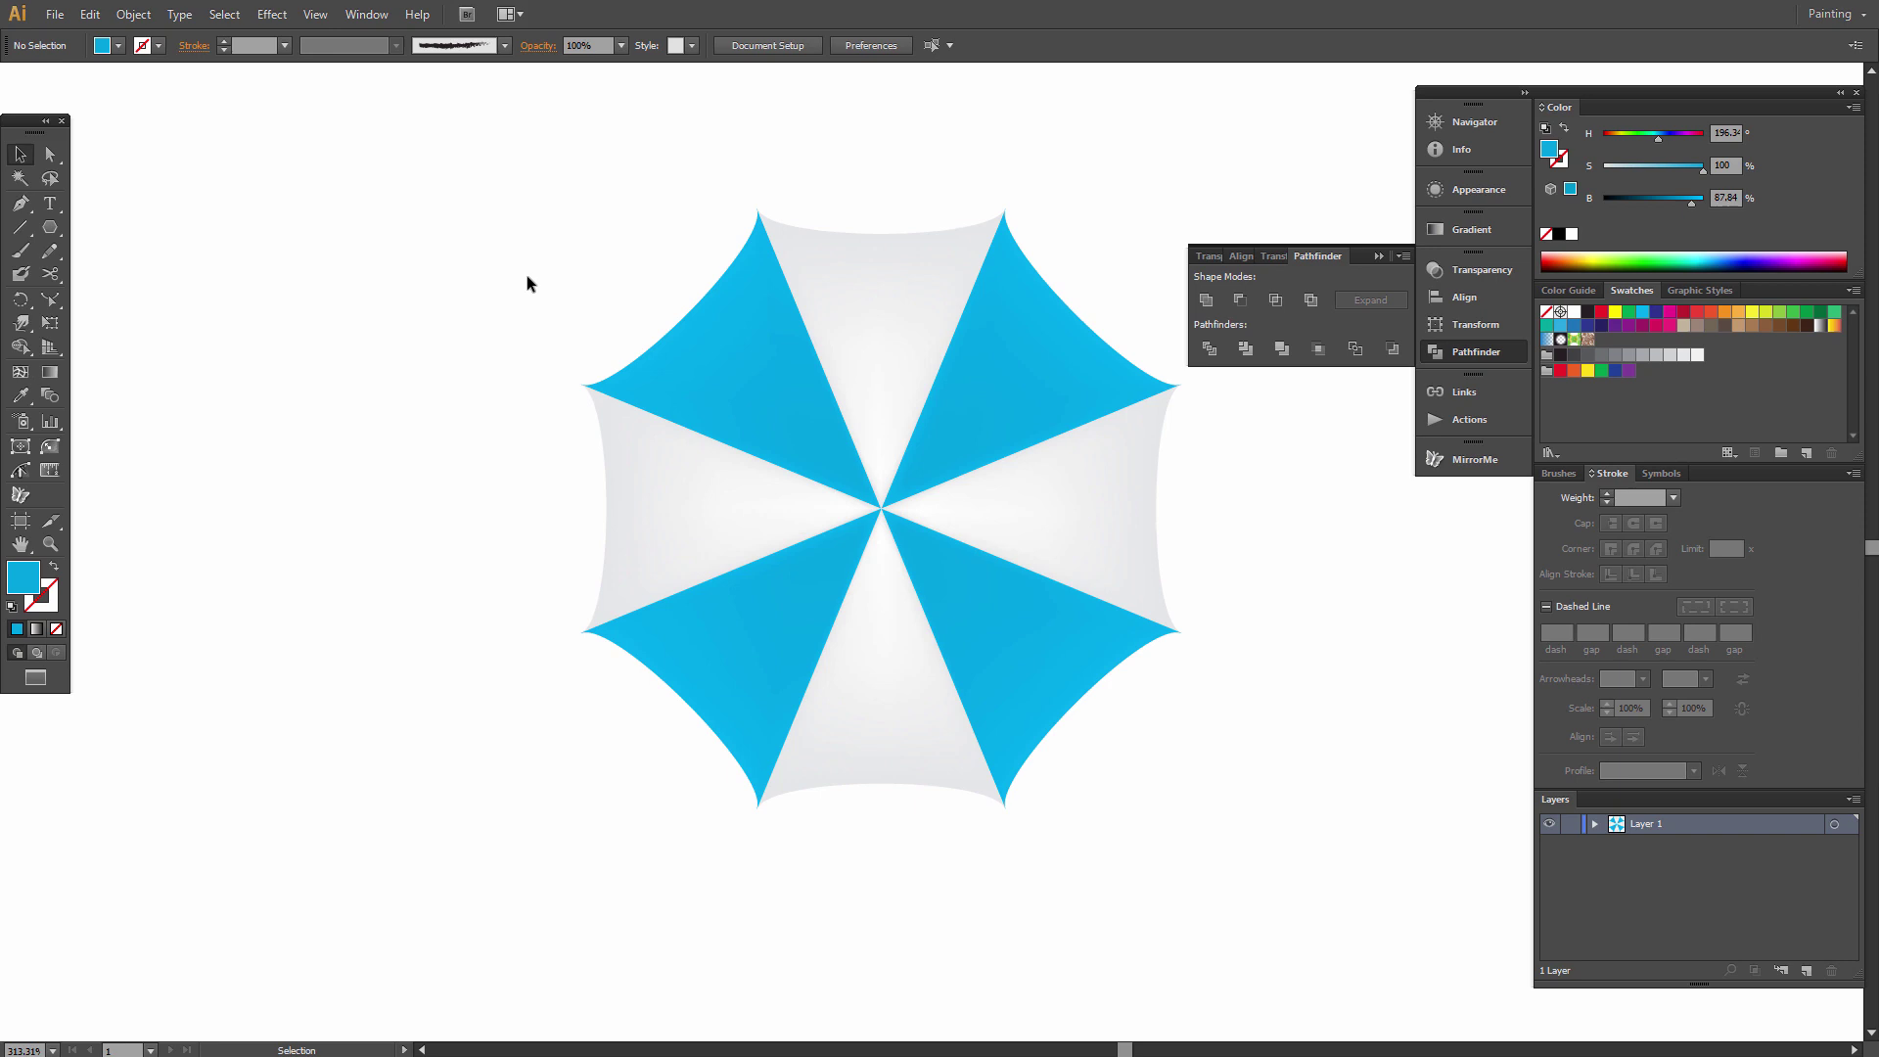
- Draw a cyan circle about 11 px in diameter at the centre of the umbrella
click(49, 227)
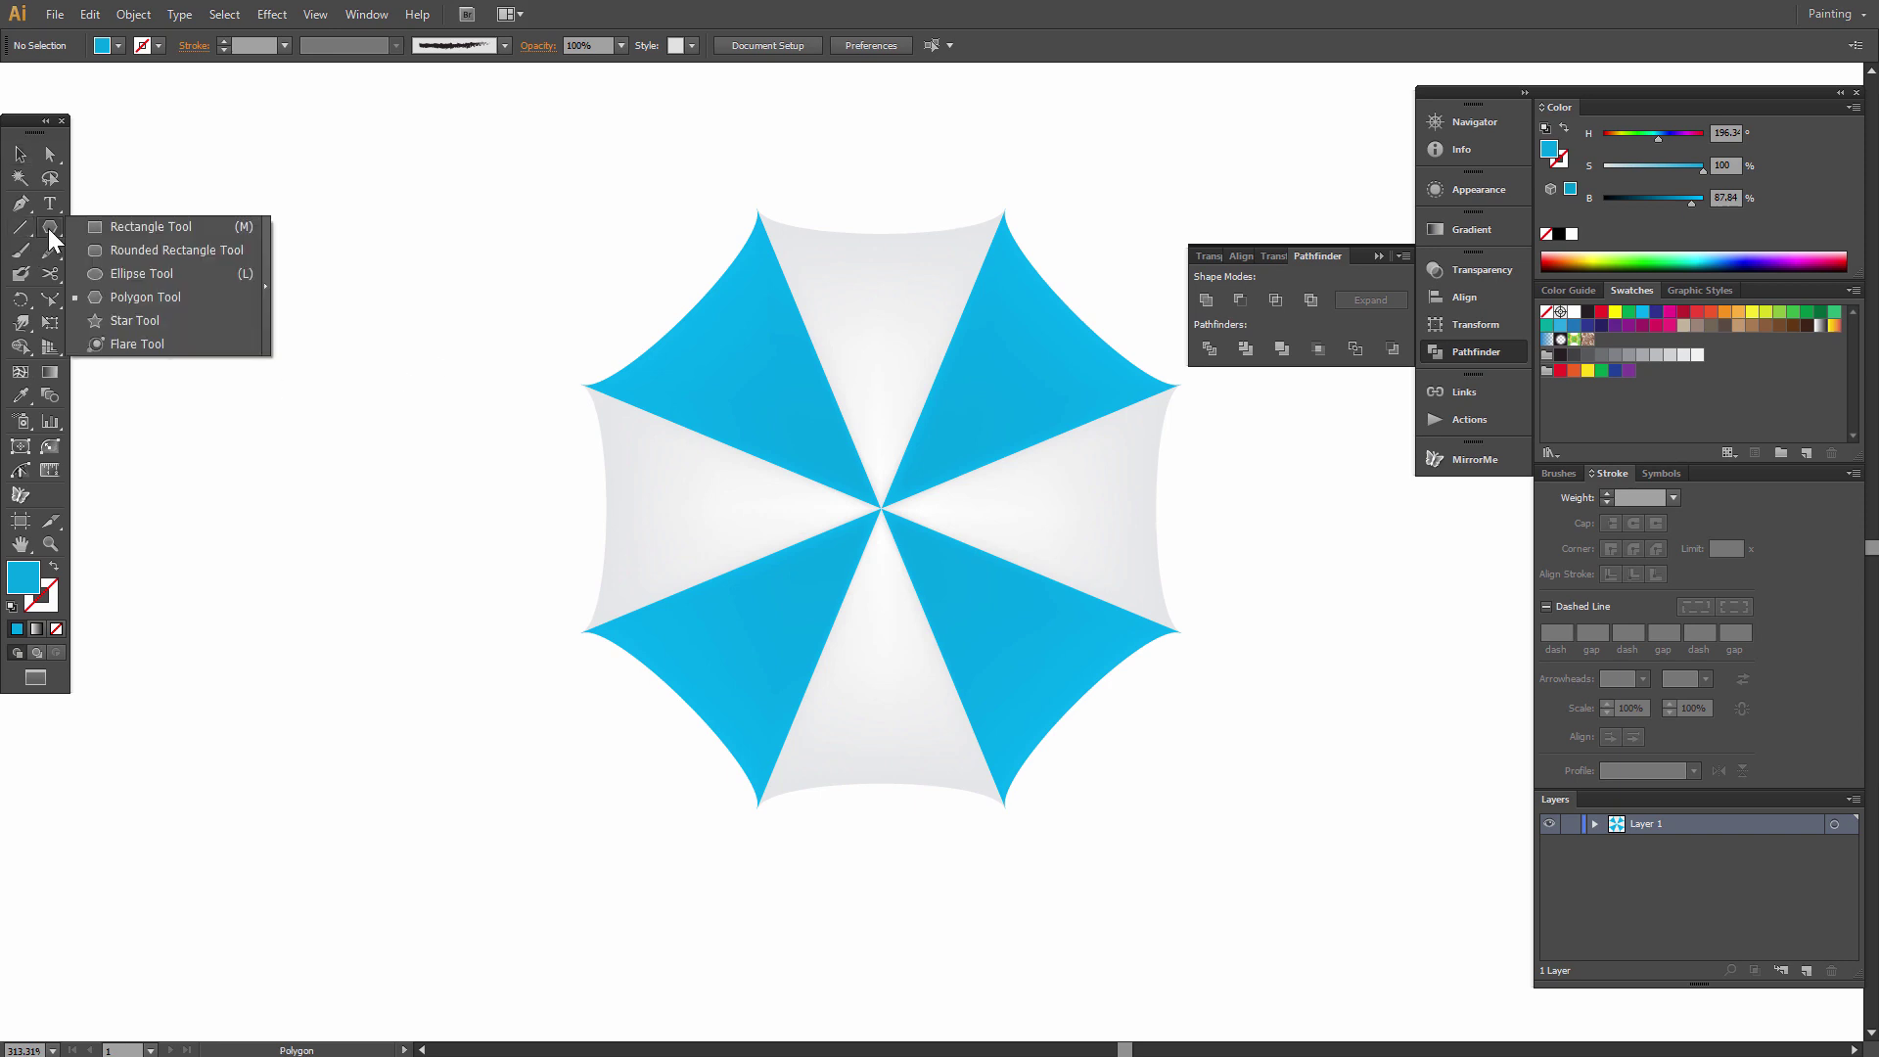
click(168, 276)
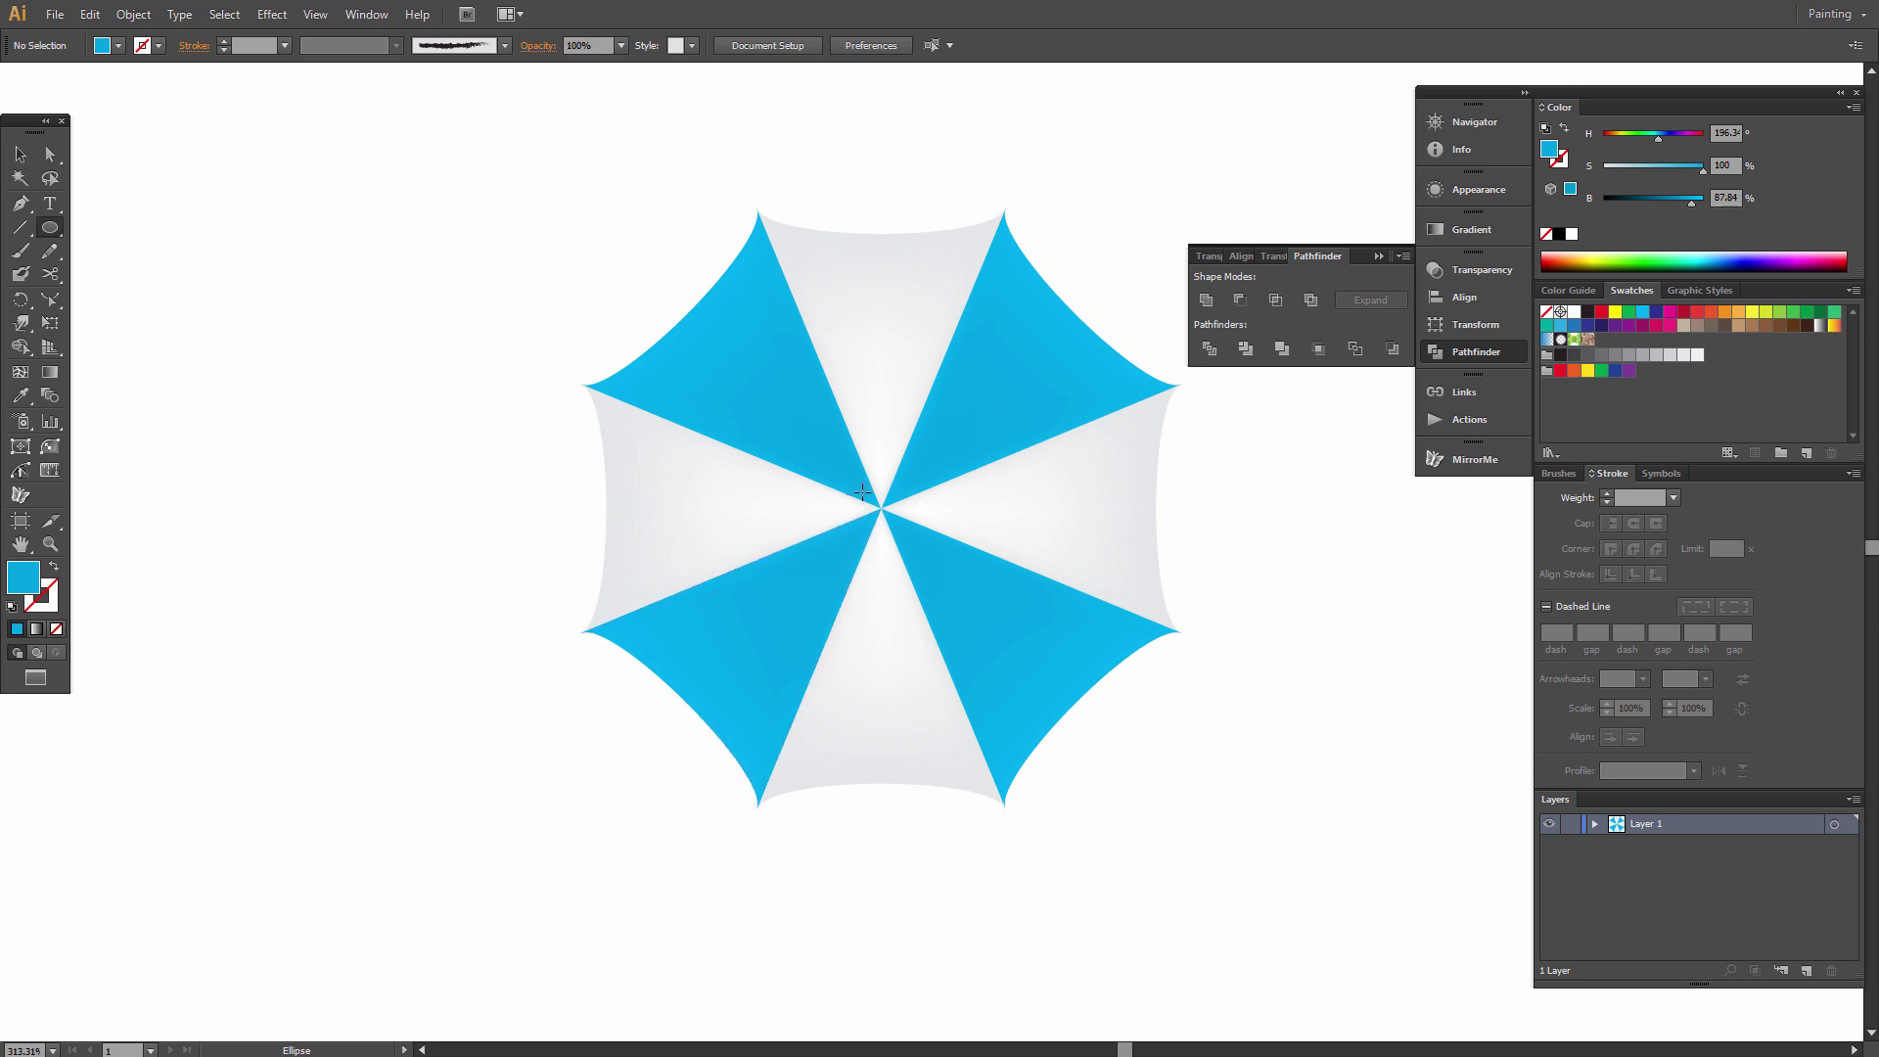
drag(880, 508, 895, 518)
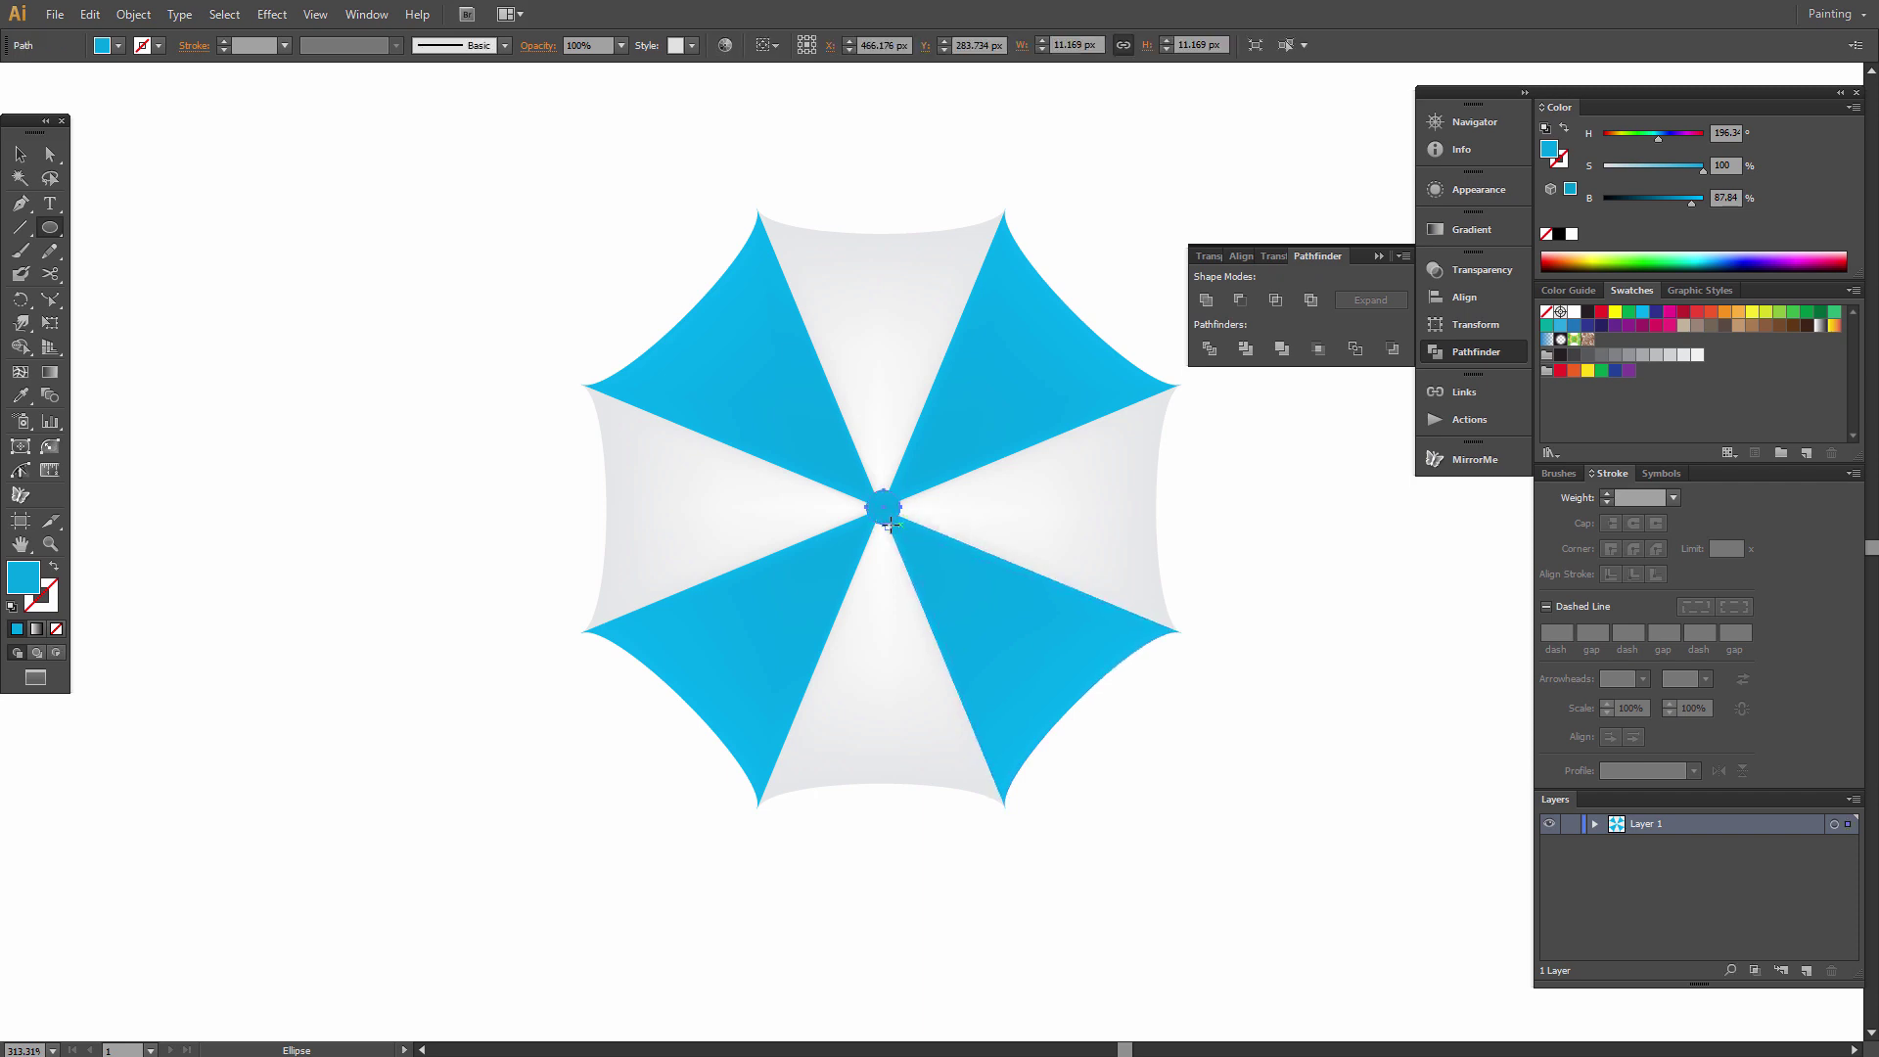
- Offset the centre circle's path by -3 px with mitered joins and fill the new inner circle with a light grey swatch
click(131, 15)
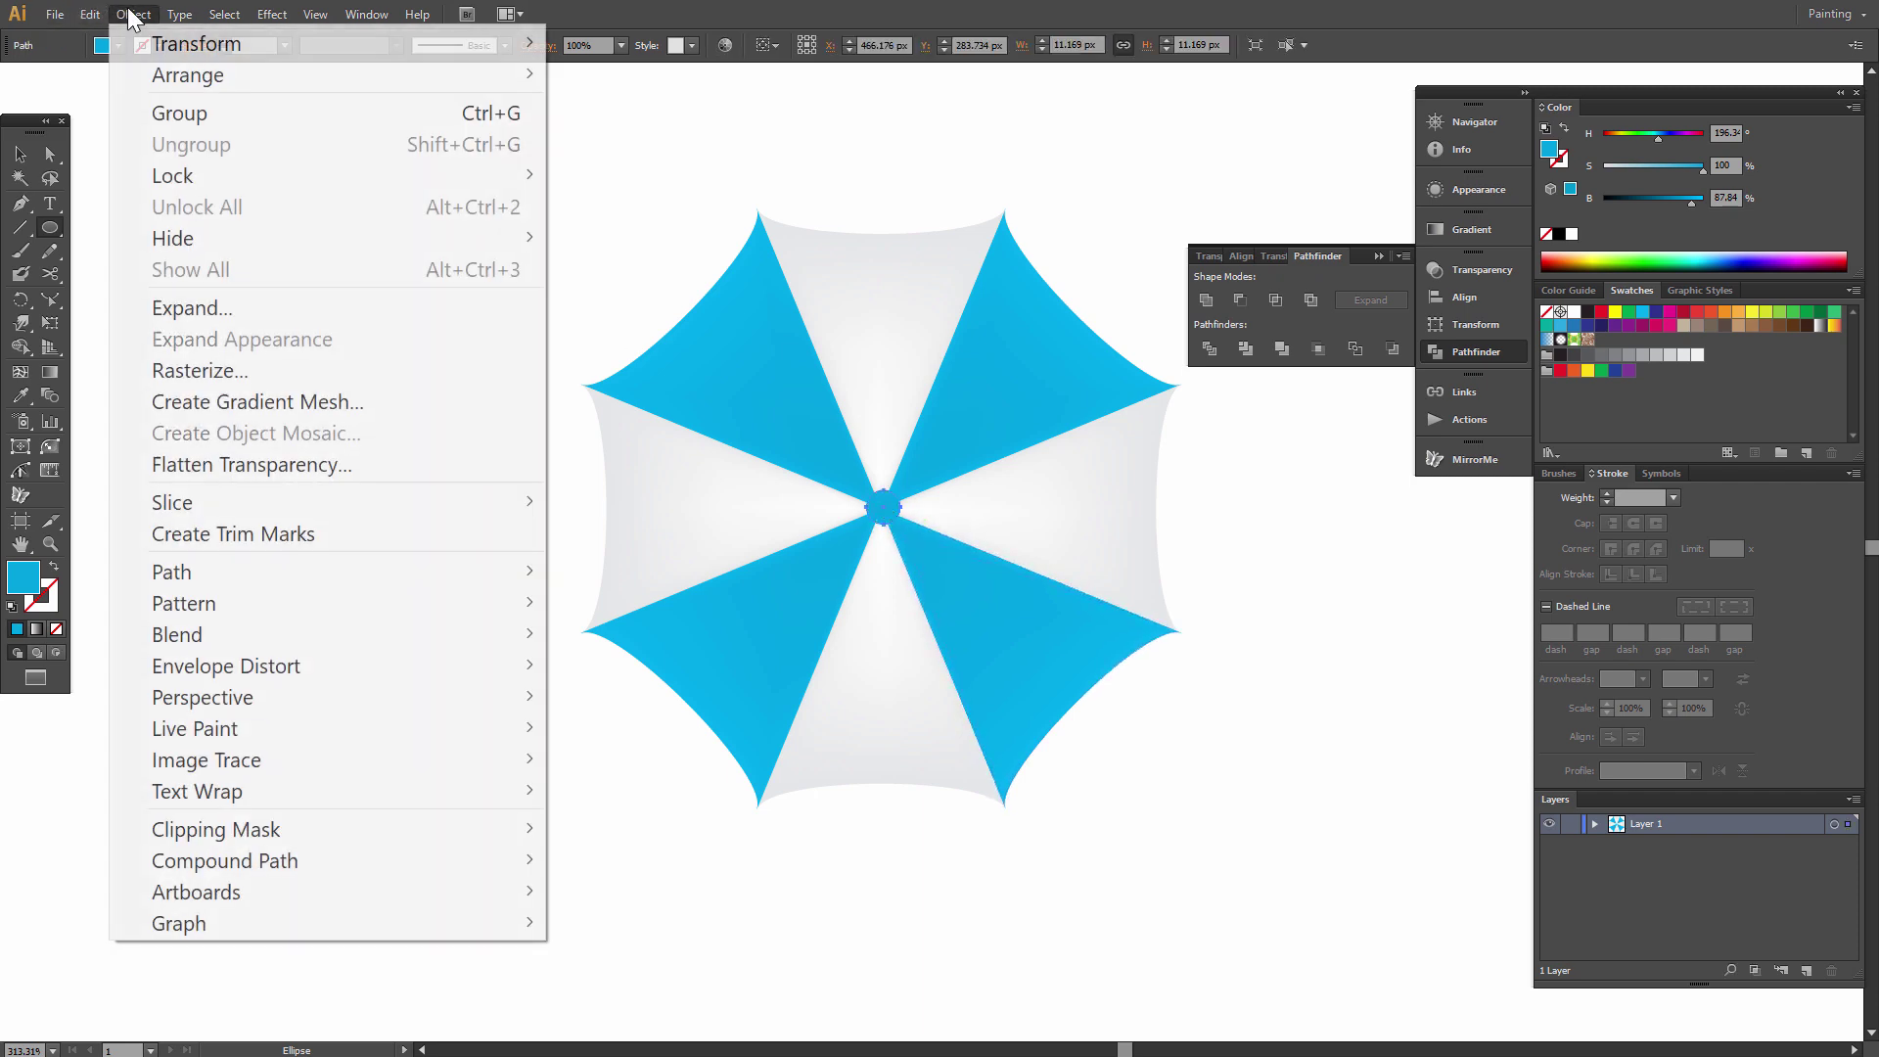
mouse_move(291, 569)
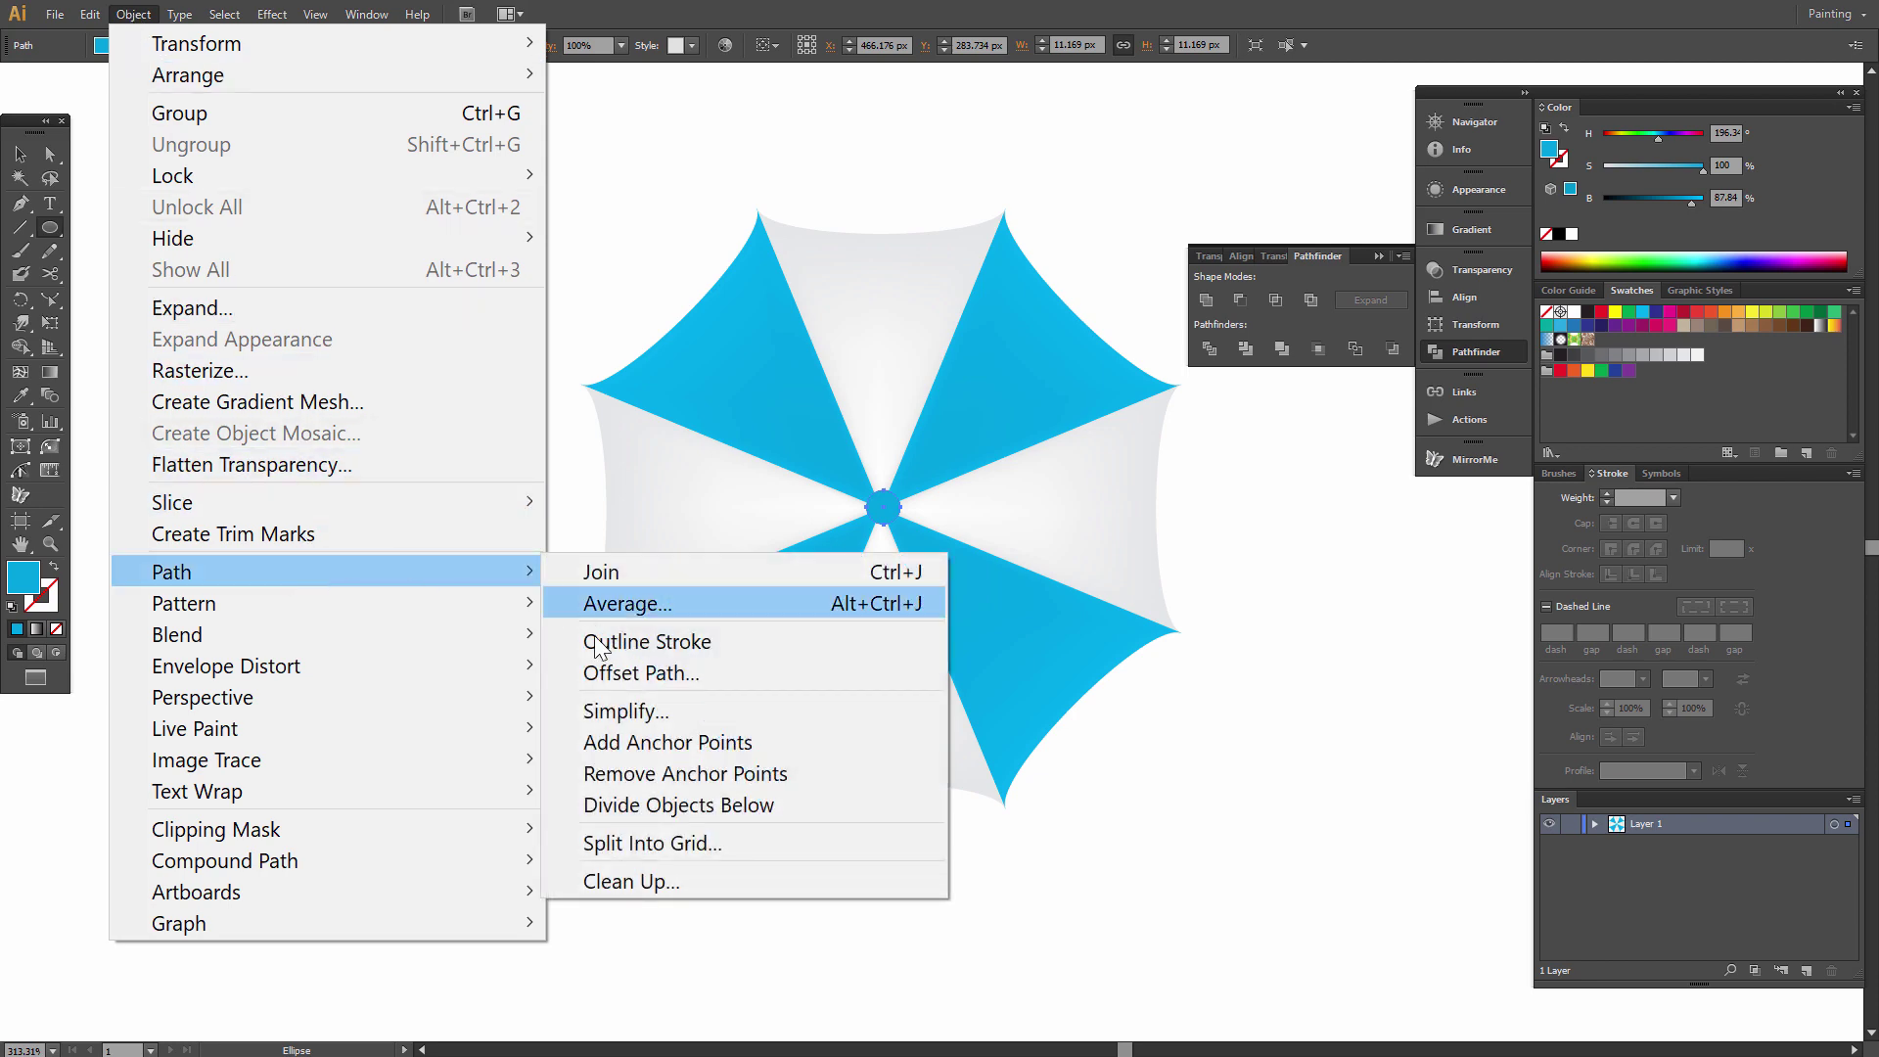
click(614, 671)
drag(928, 163, 458, 99)
click(328, 270)
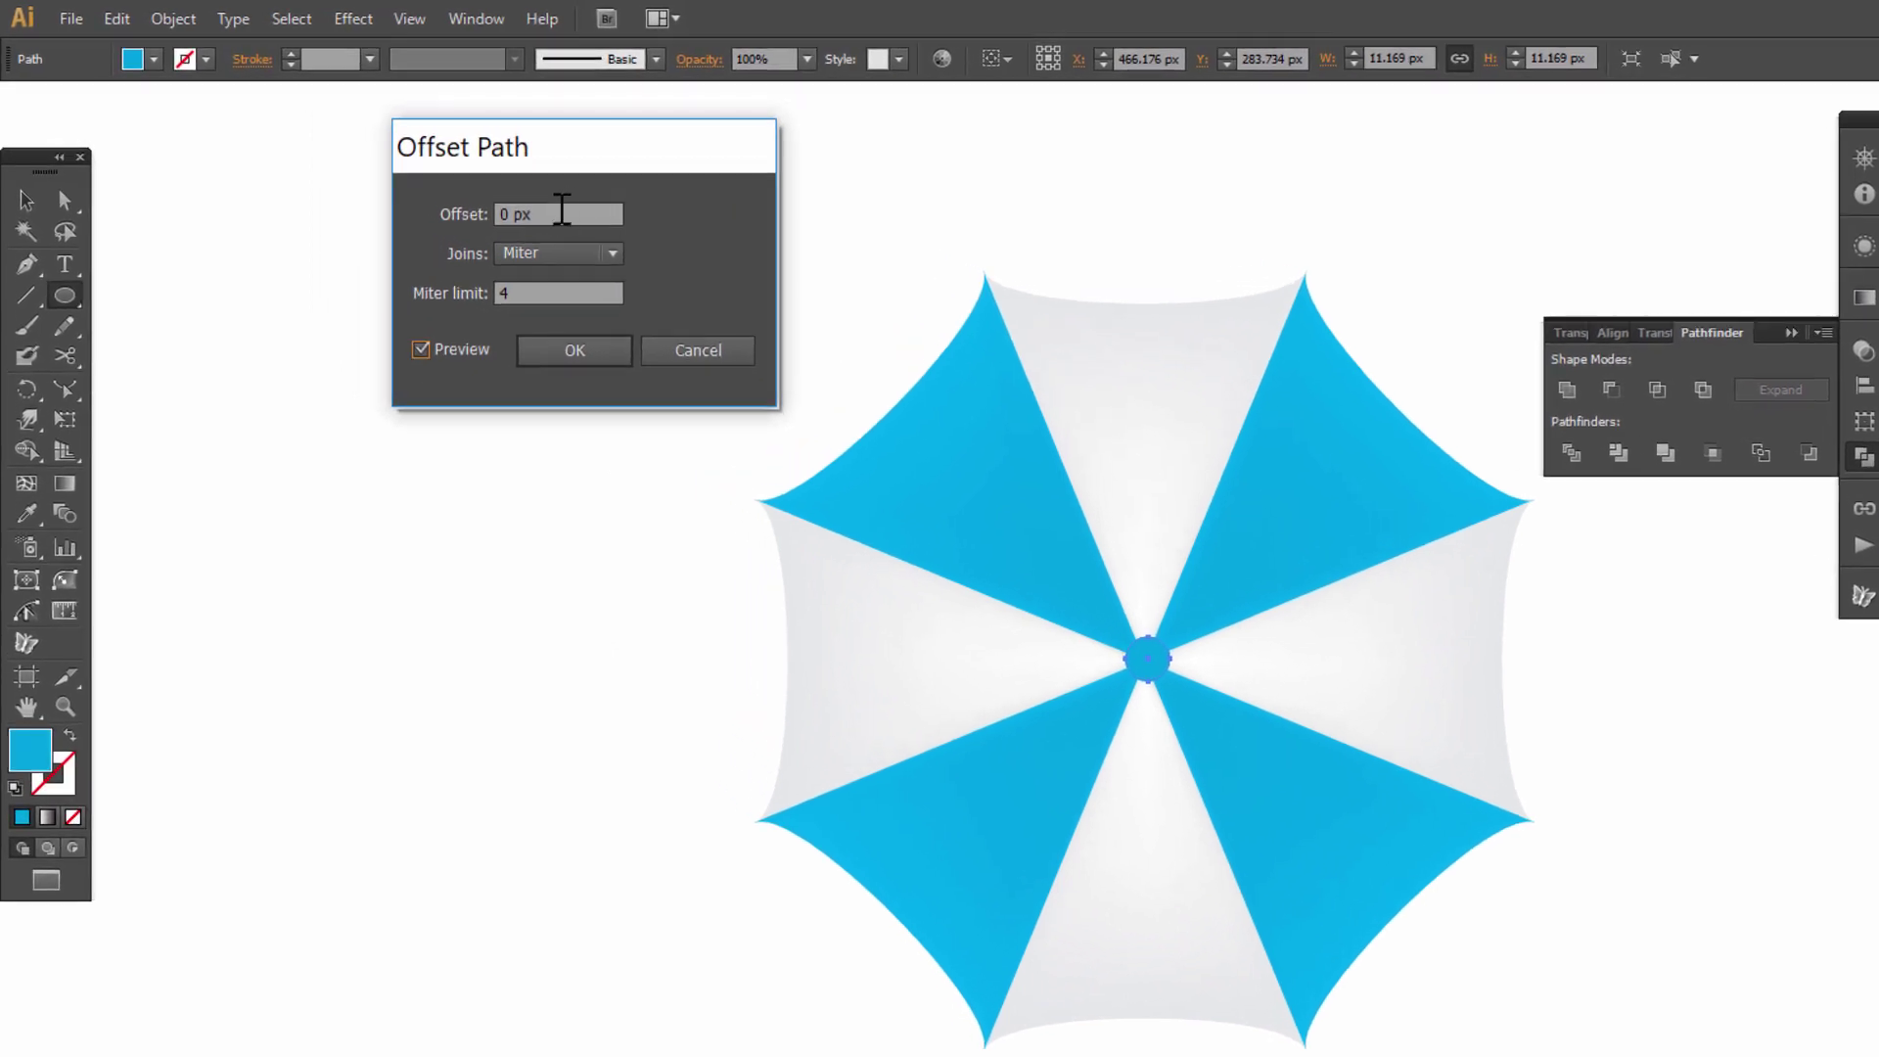
click(562, 210)
key(Down)
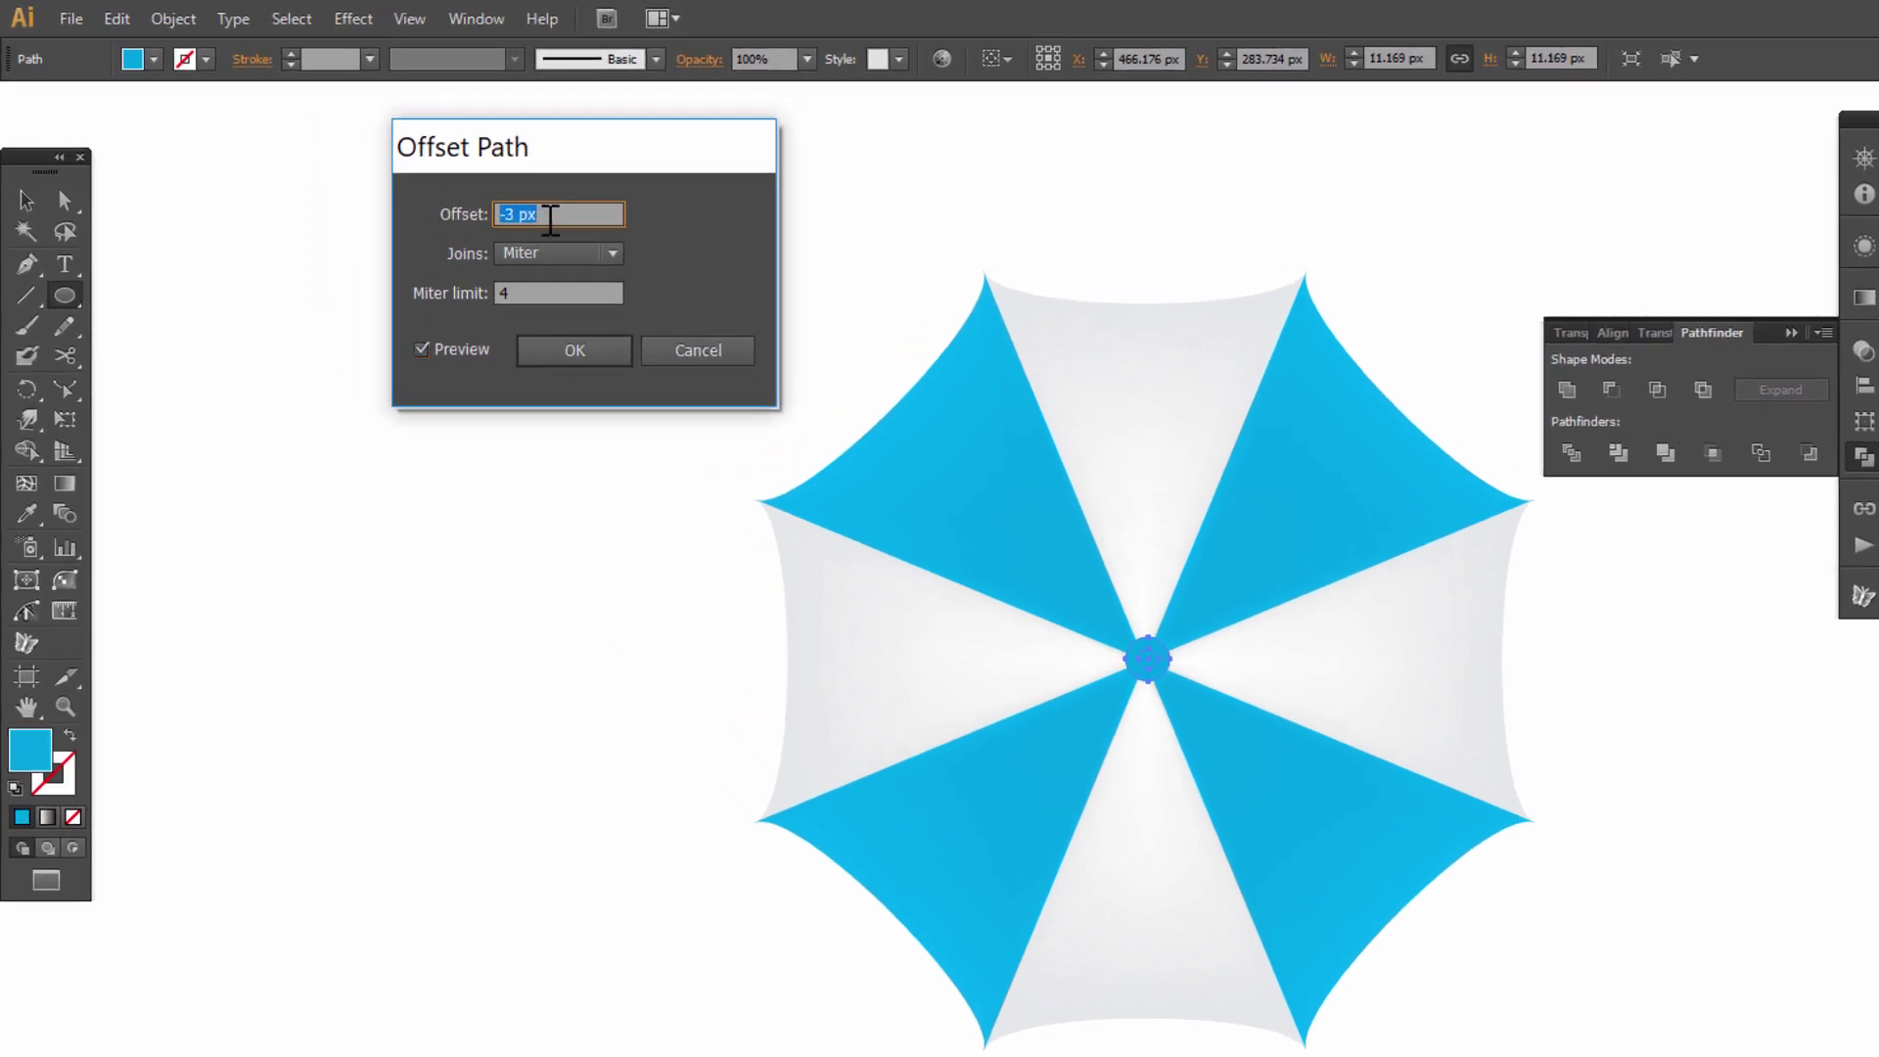
click(572, 355)
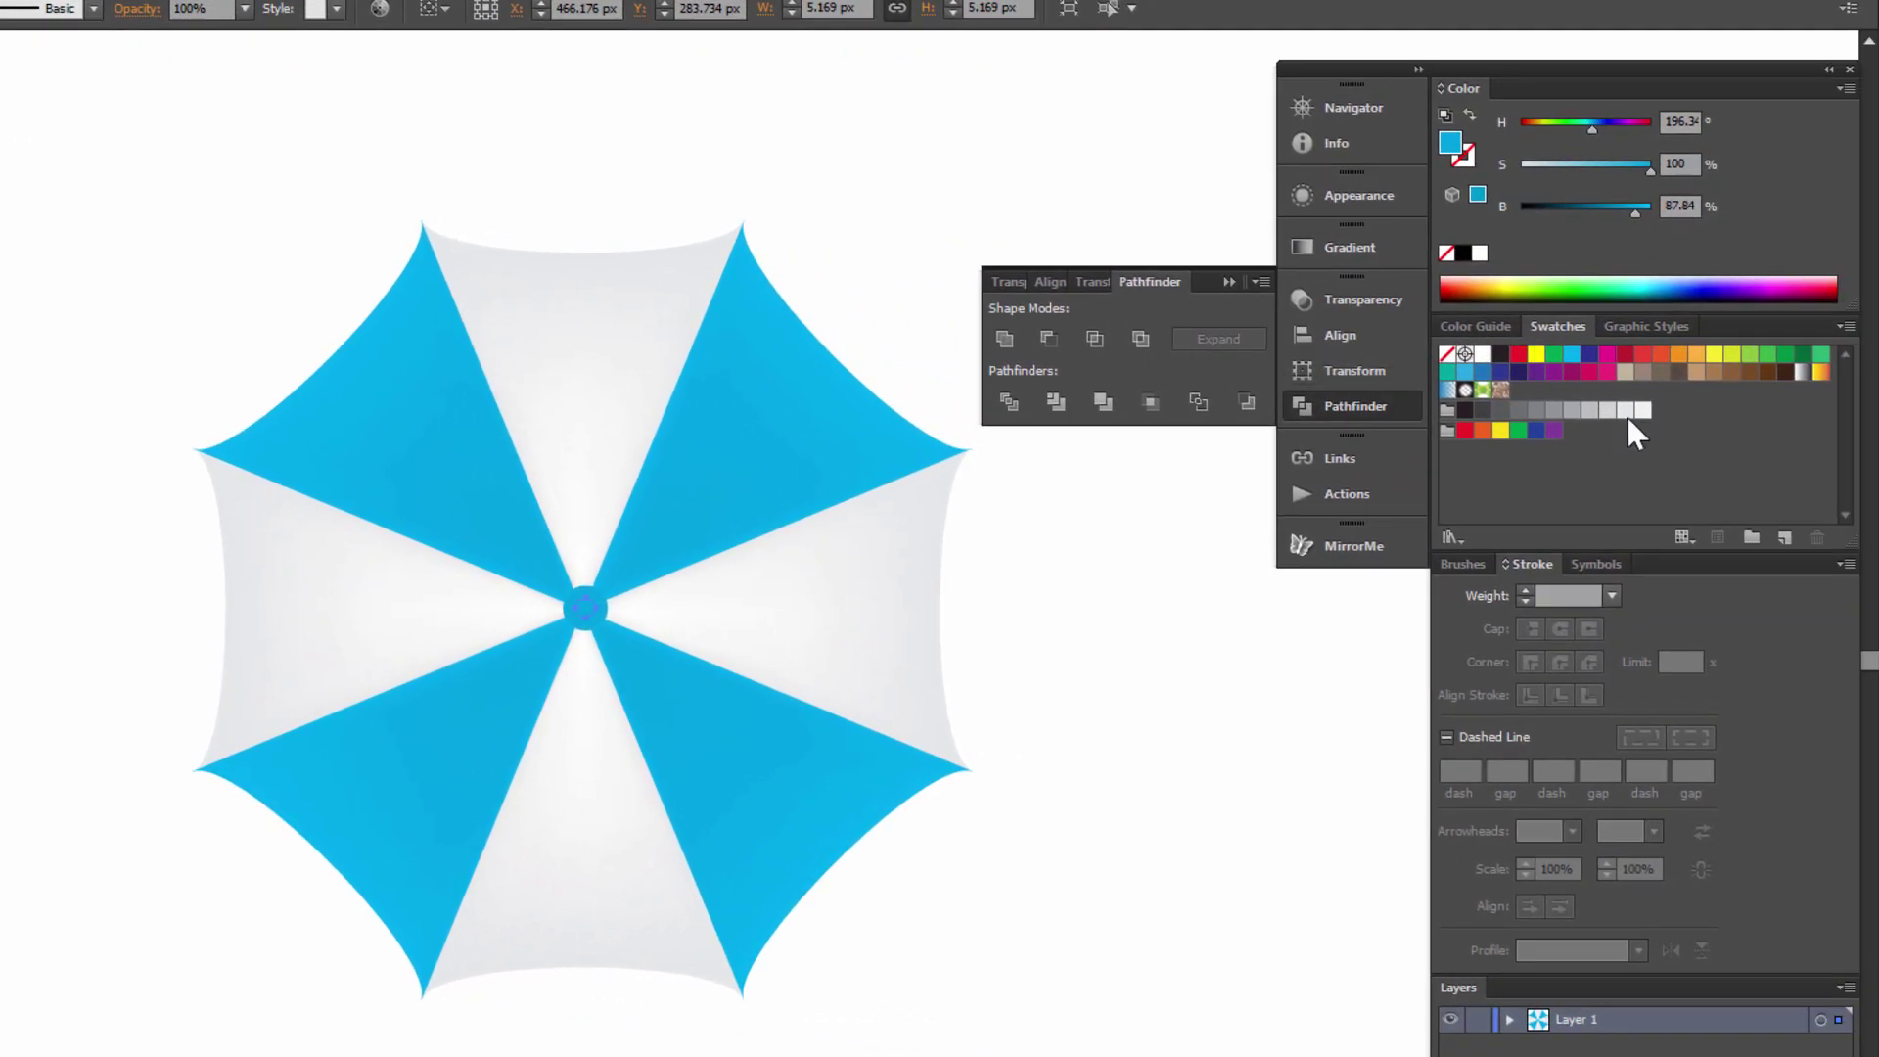
click(1625, 411)
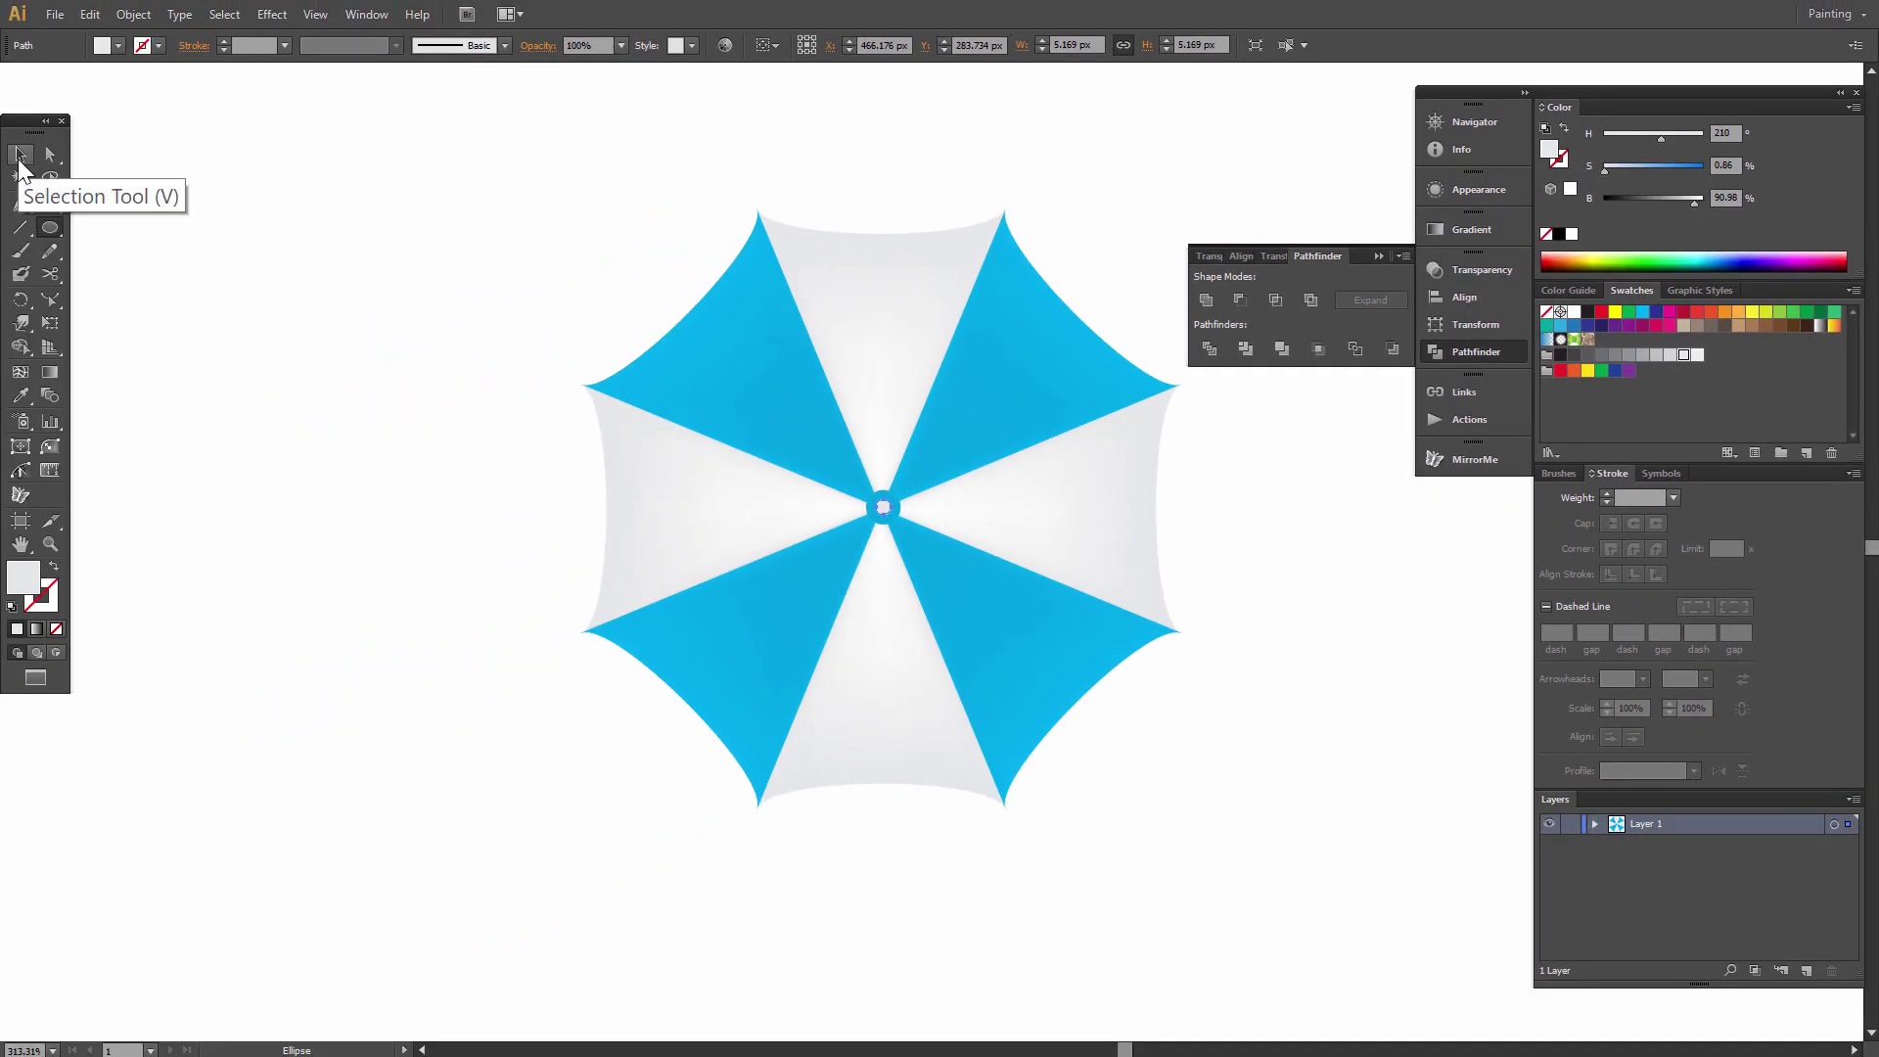
- Select both centre circles, the light grey and the cyan one, and group them
click(19, 157)
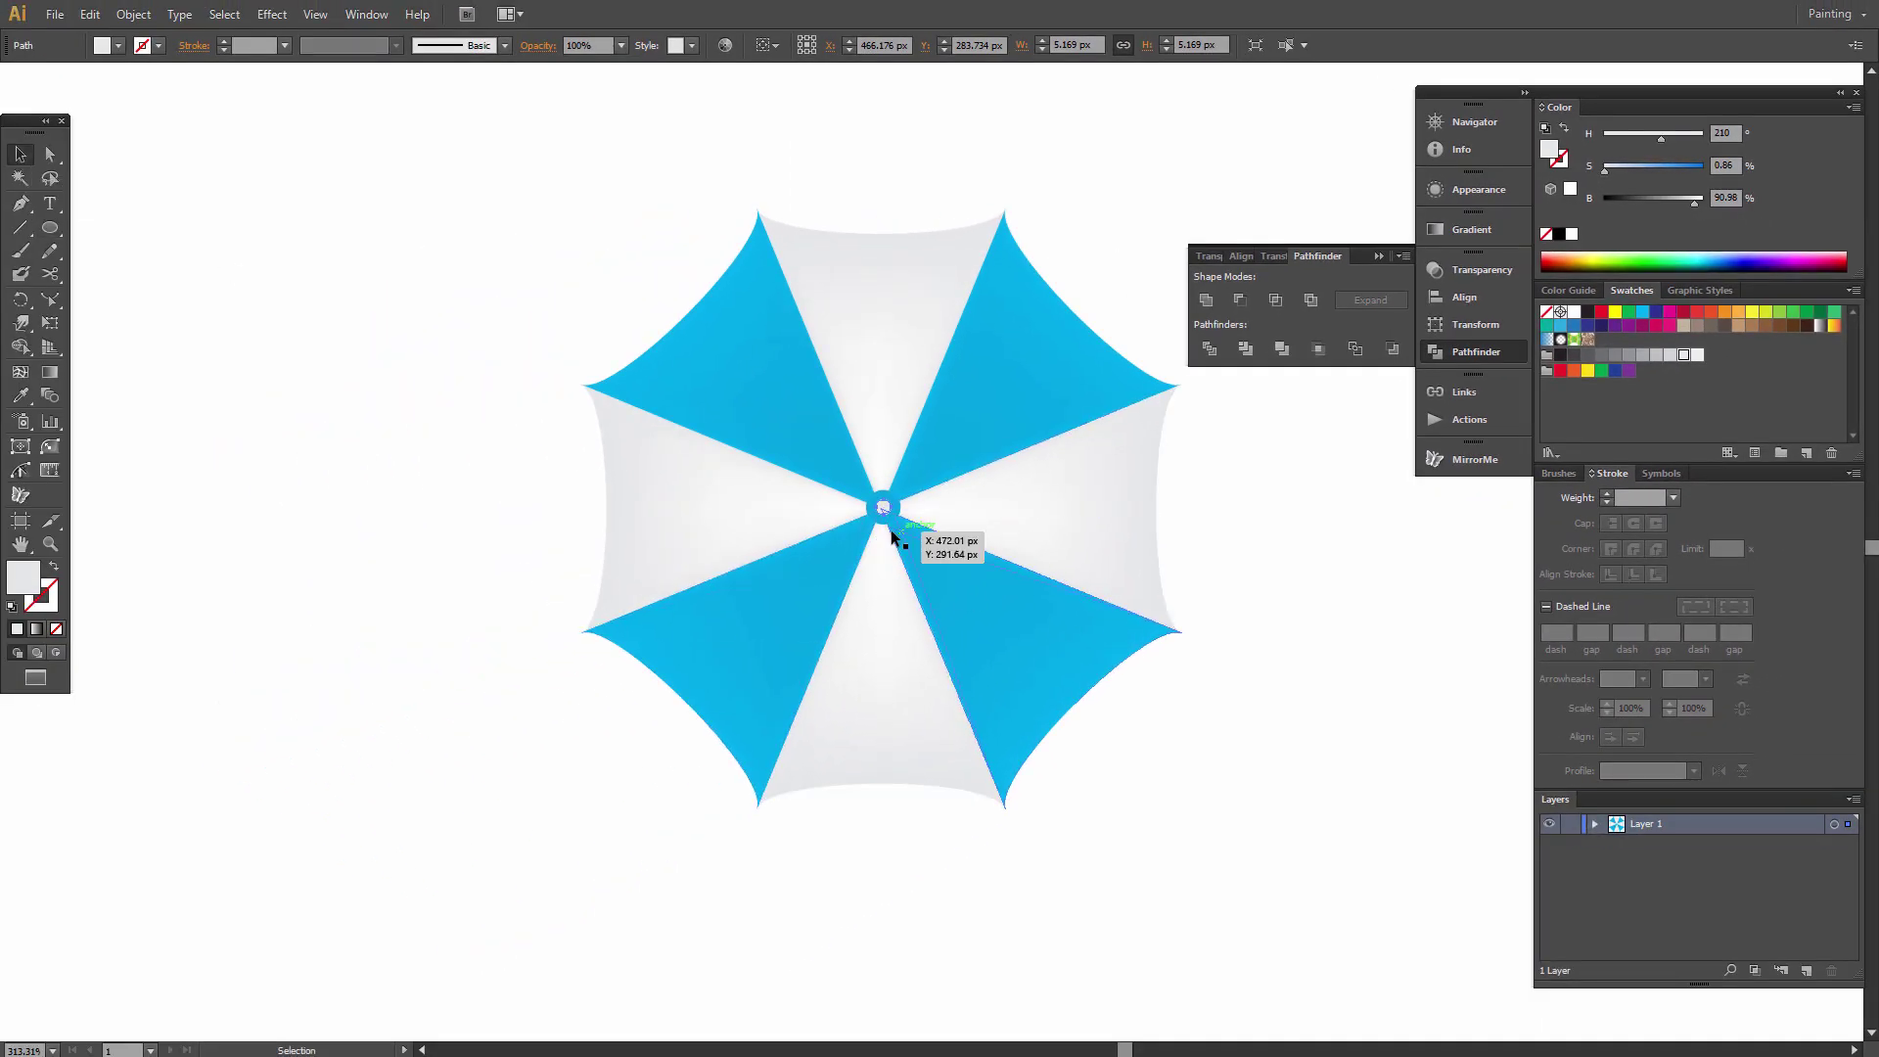
click(1595, 824)
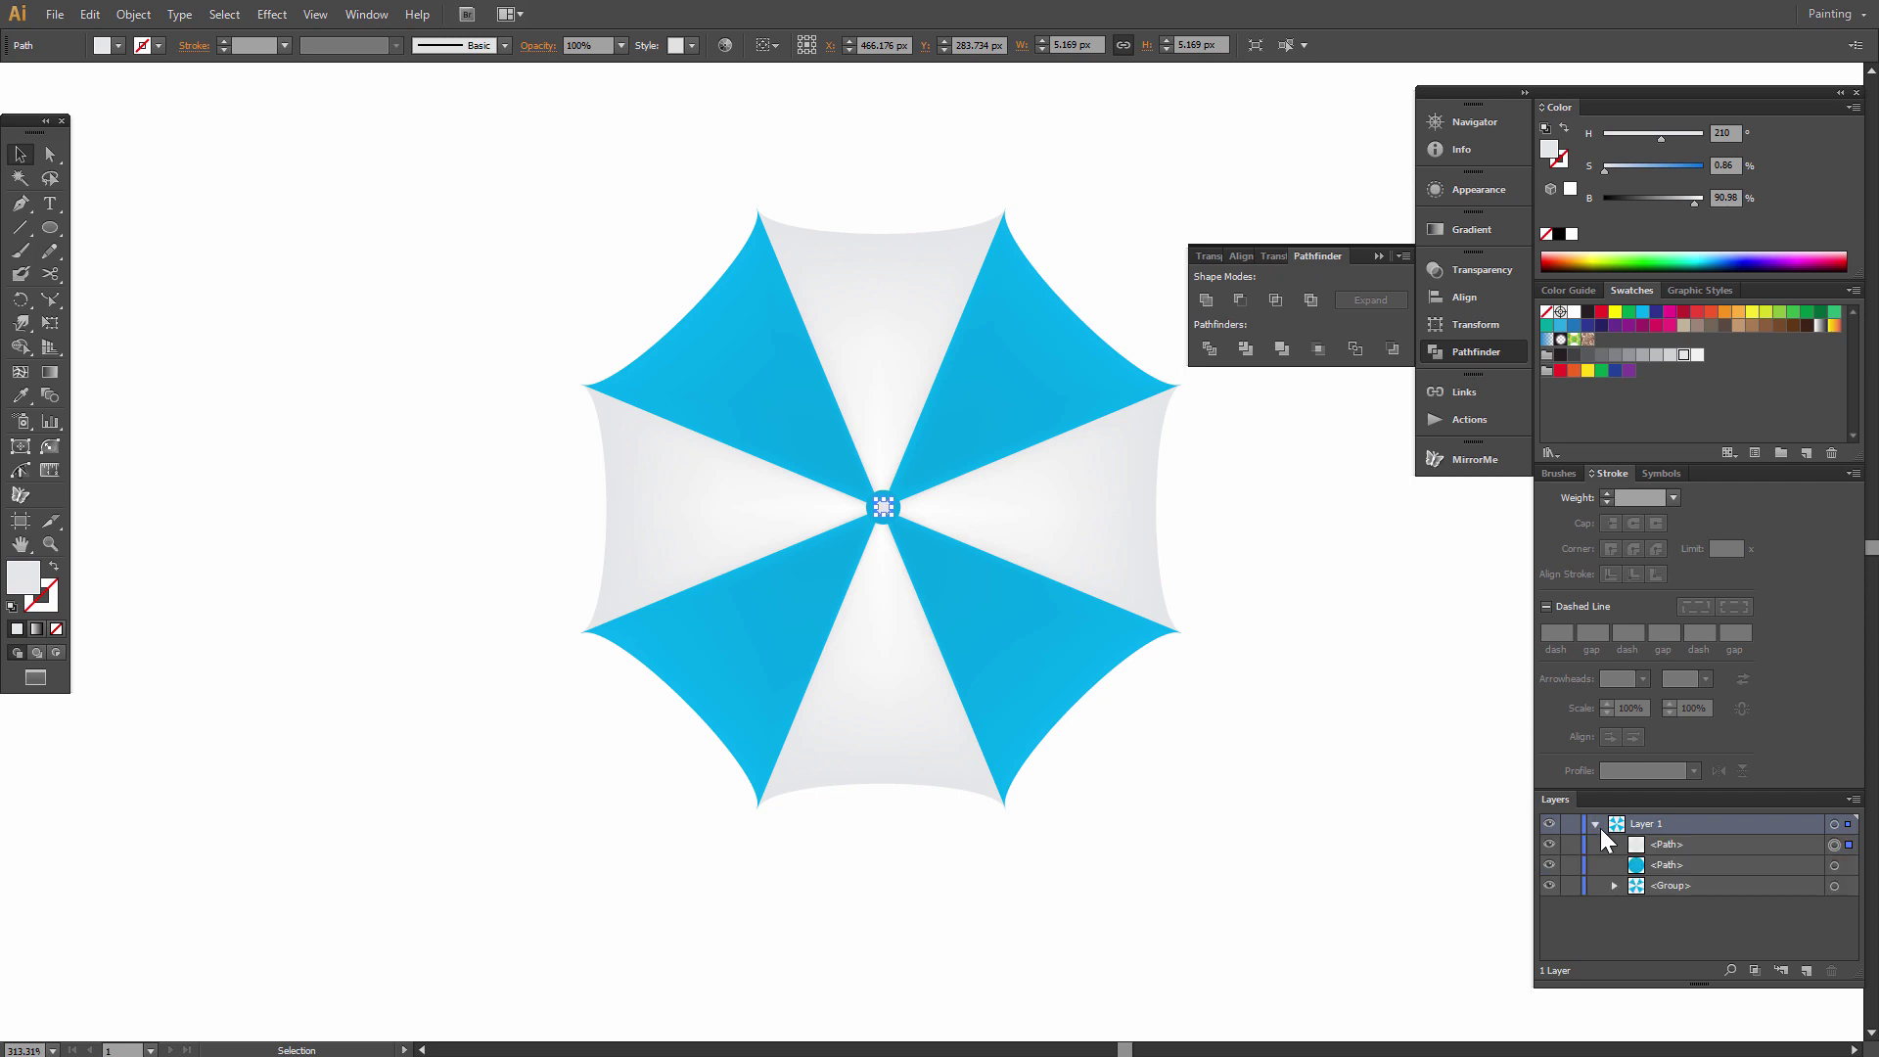
click(1835, 866)
click(1834, 846)
shift+click(1836, 869)
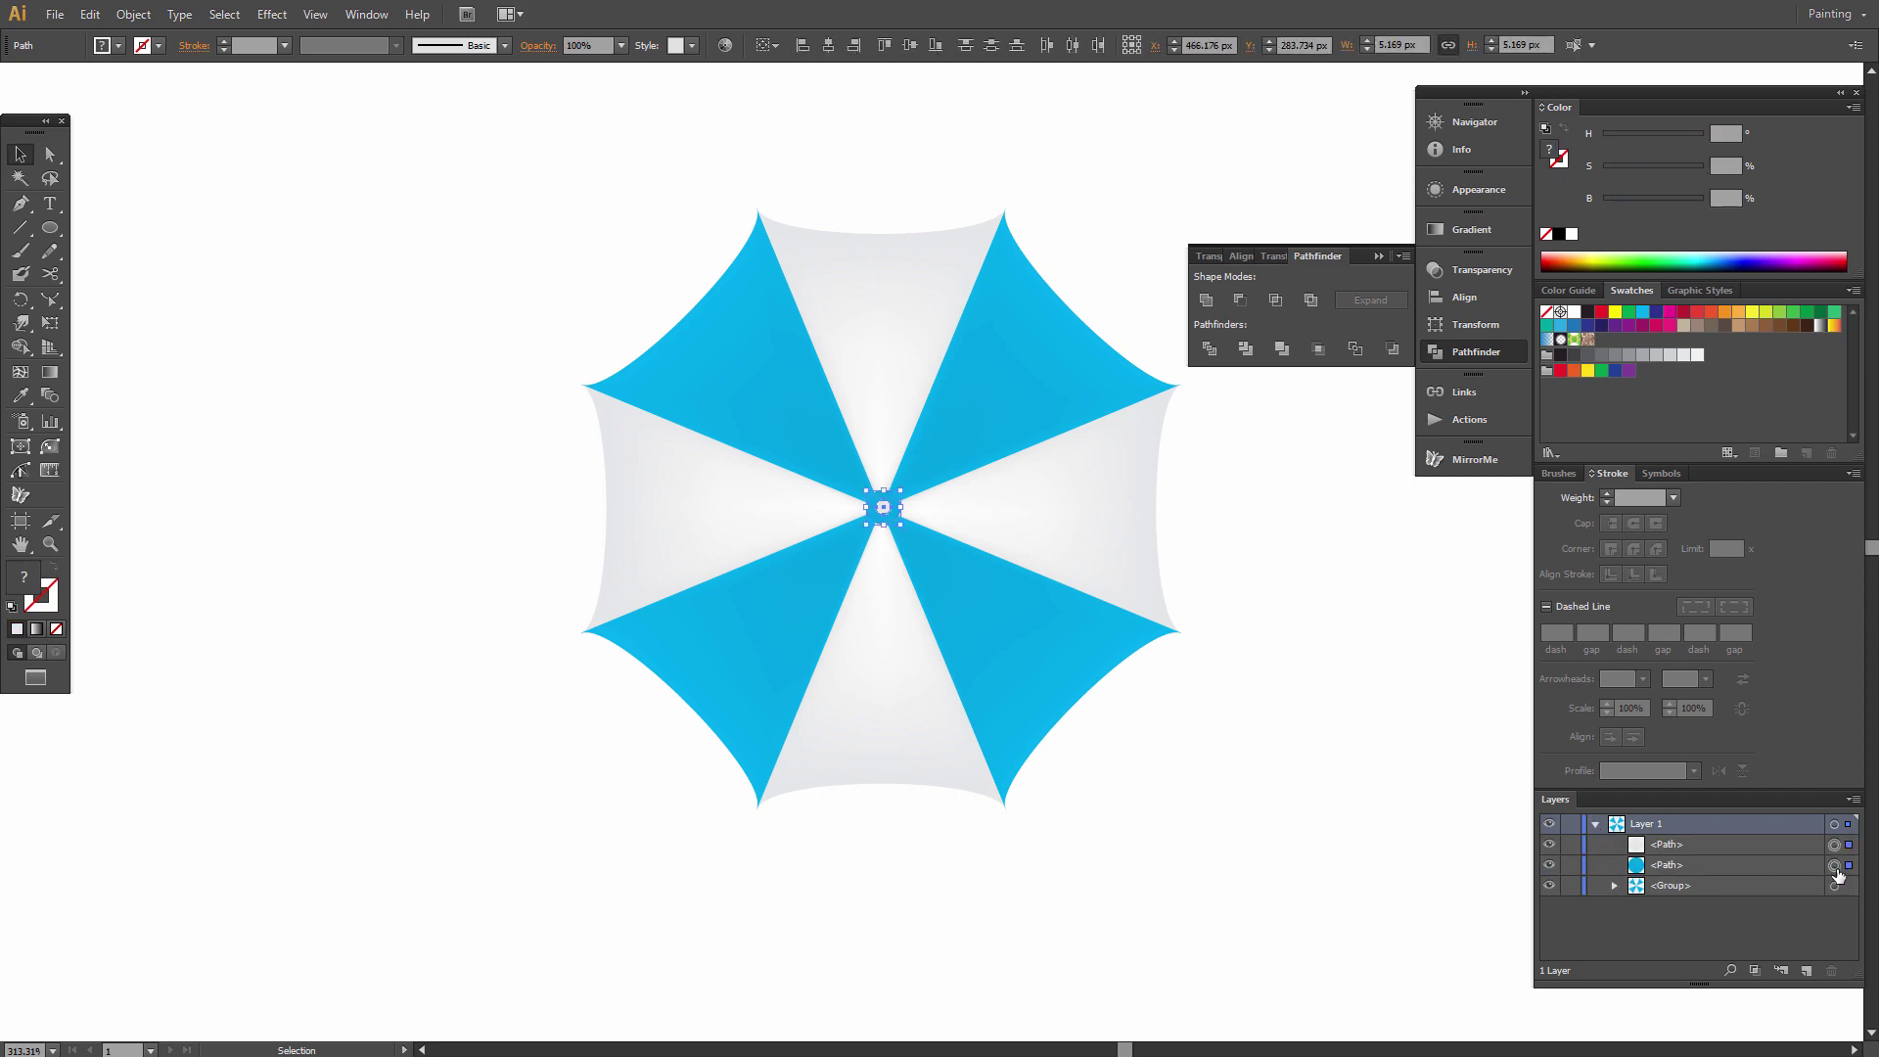
right_click(876, 517)
click(971, 648)
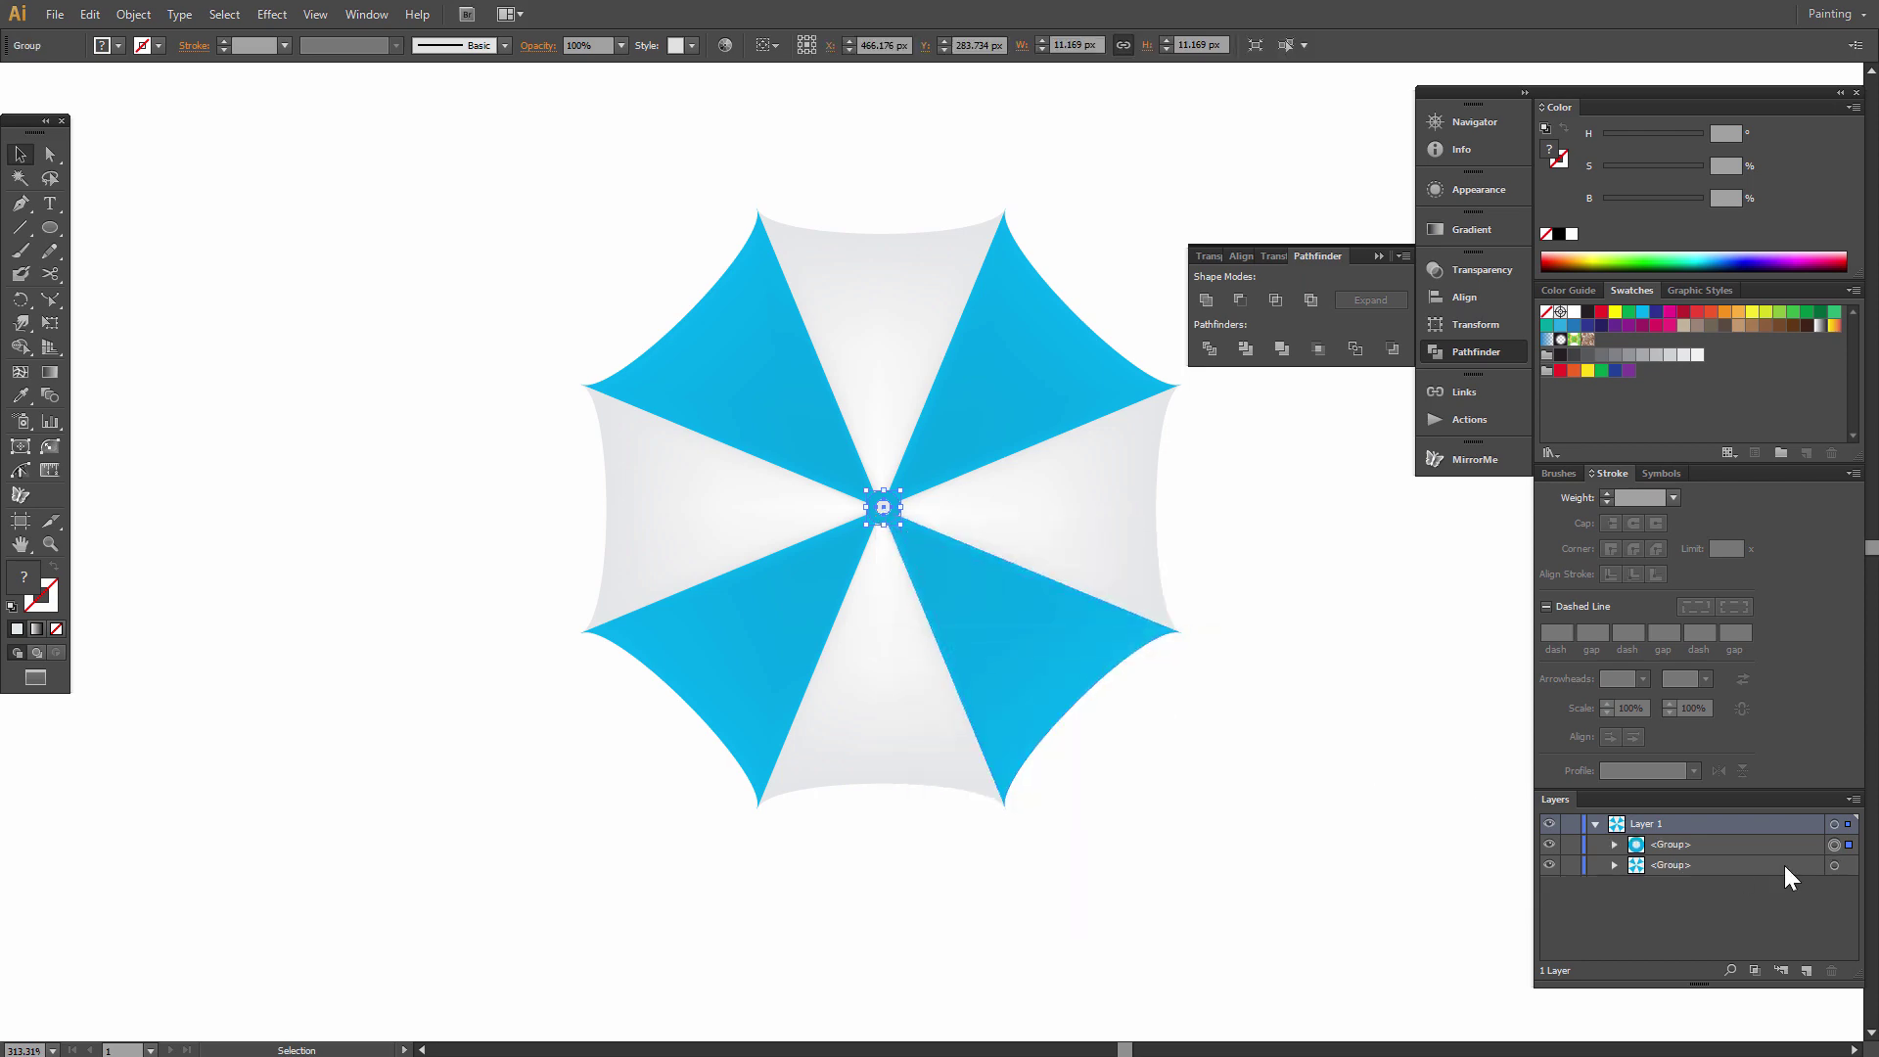
- Centre the circle group and the canopy group on each other horizontally and vertically, then deselect
key(ctrl+a)
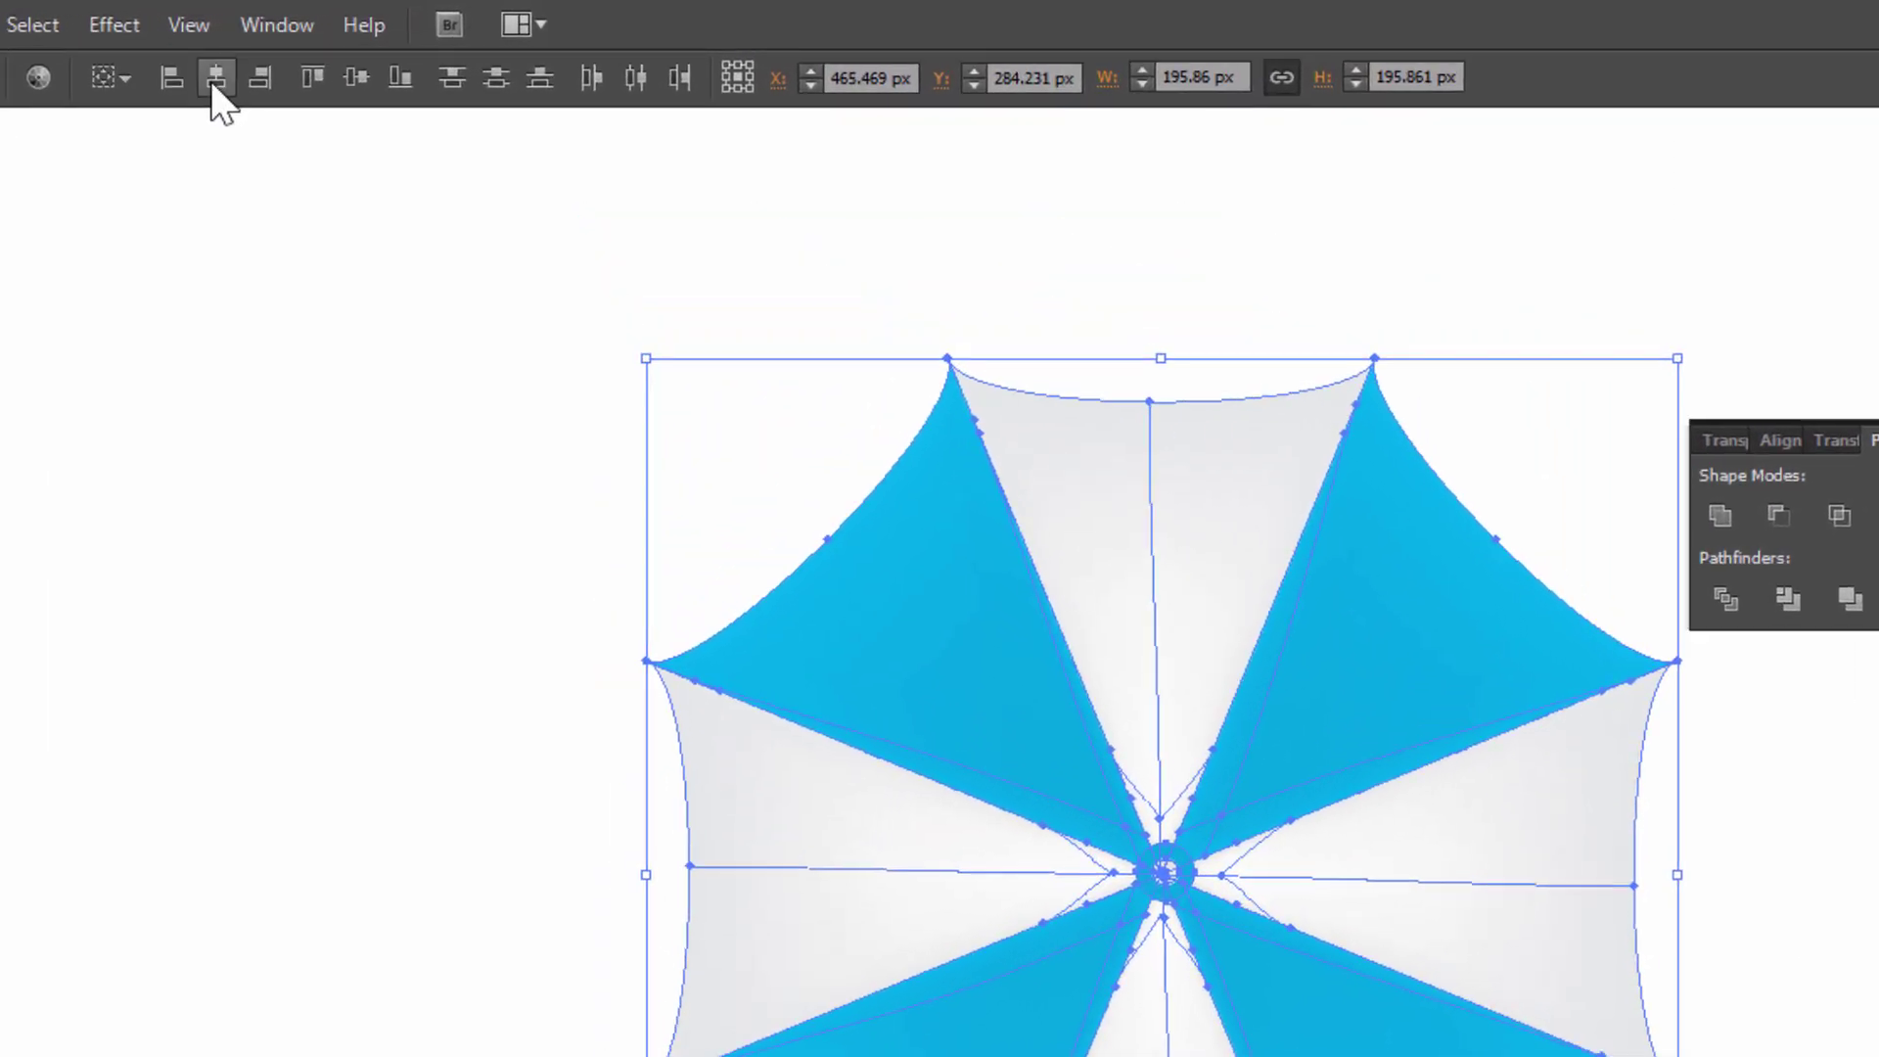
click(217, 79)
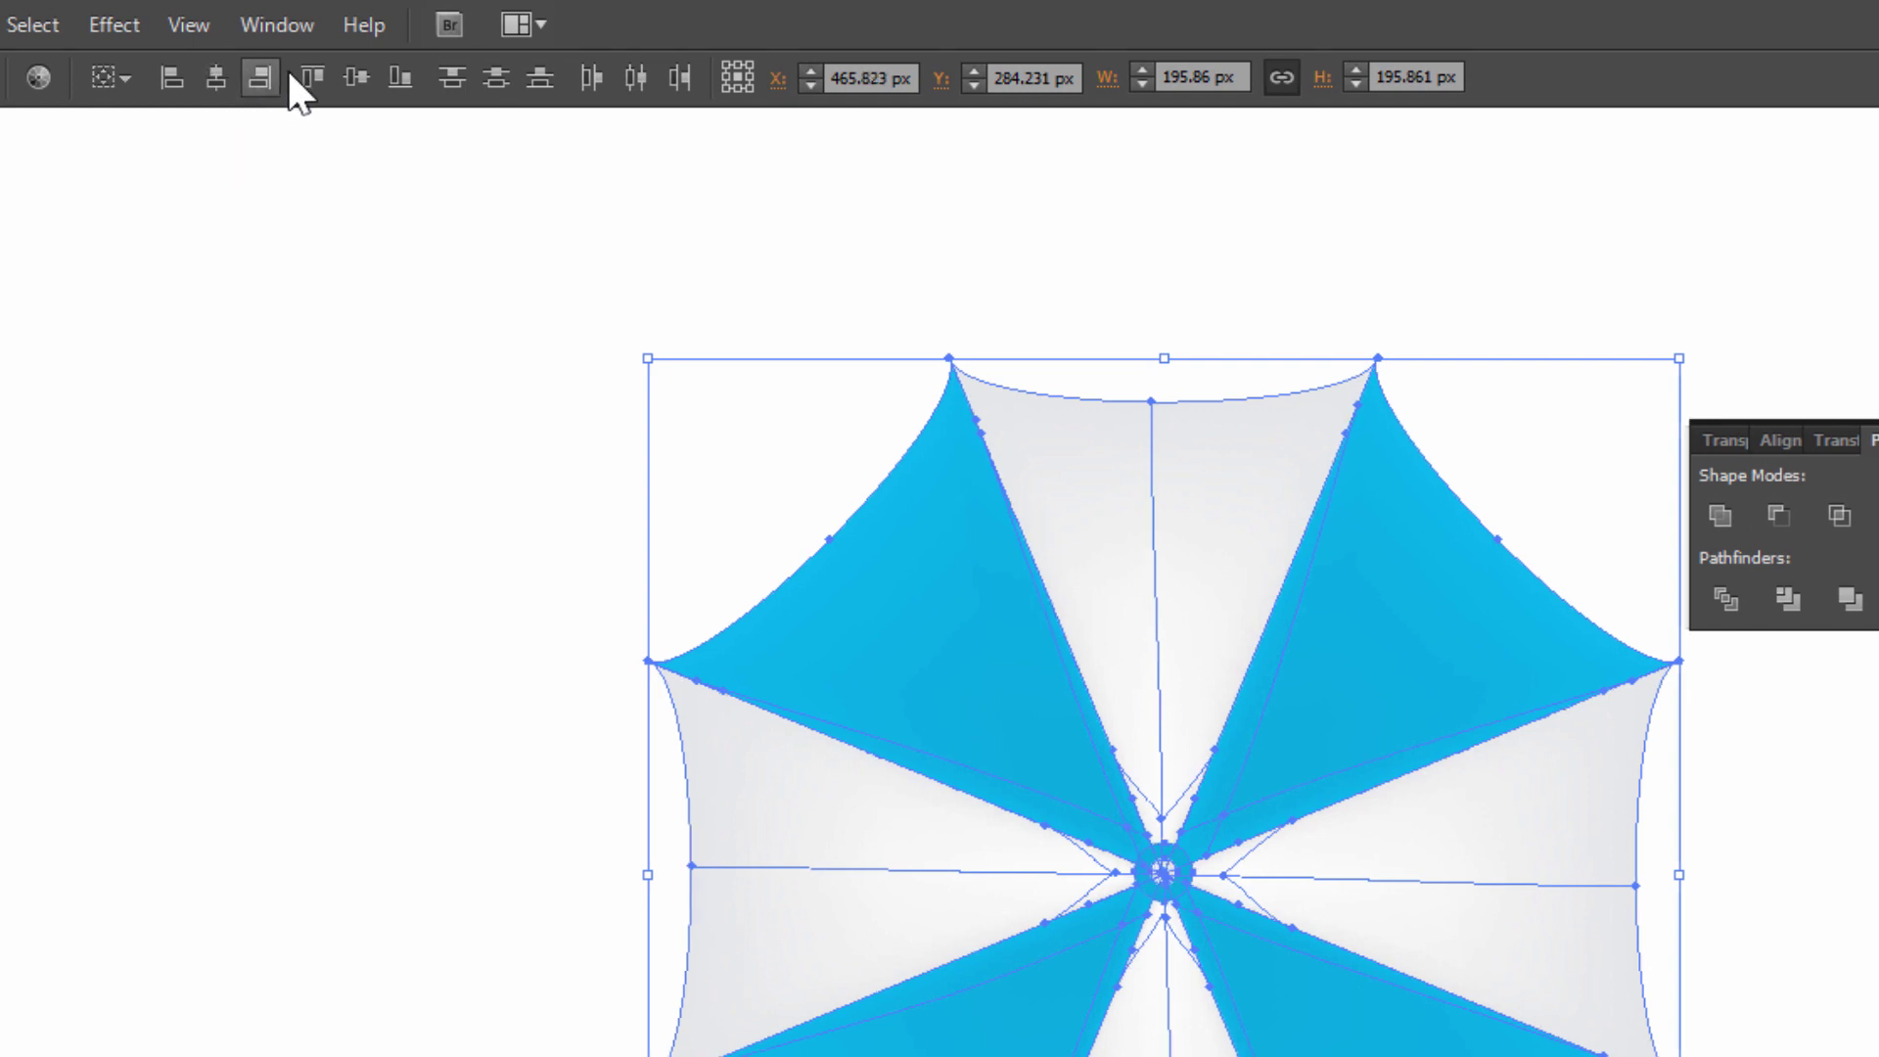
click(356, 76)
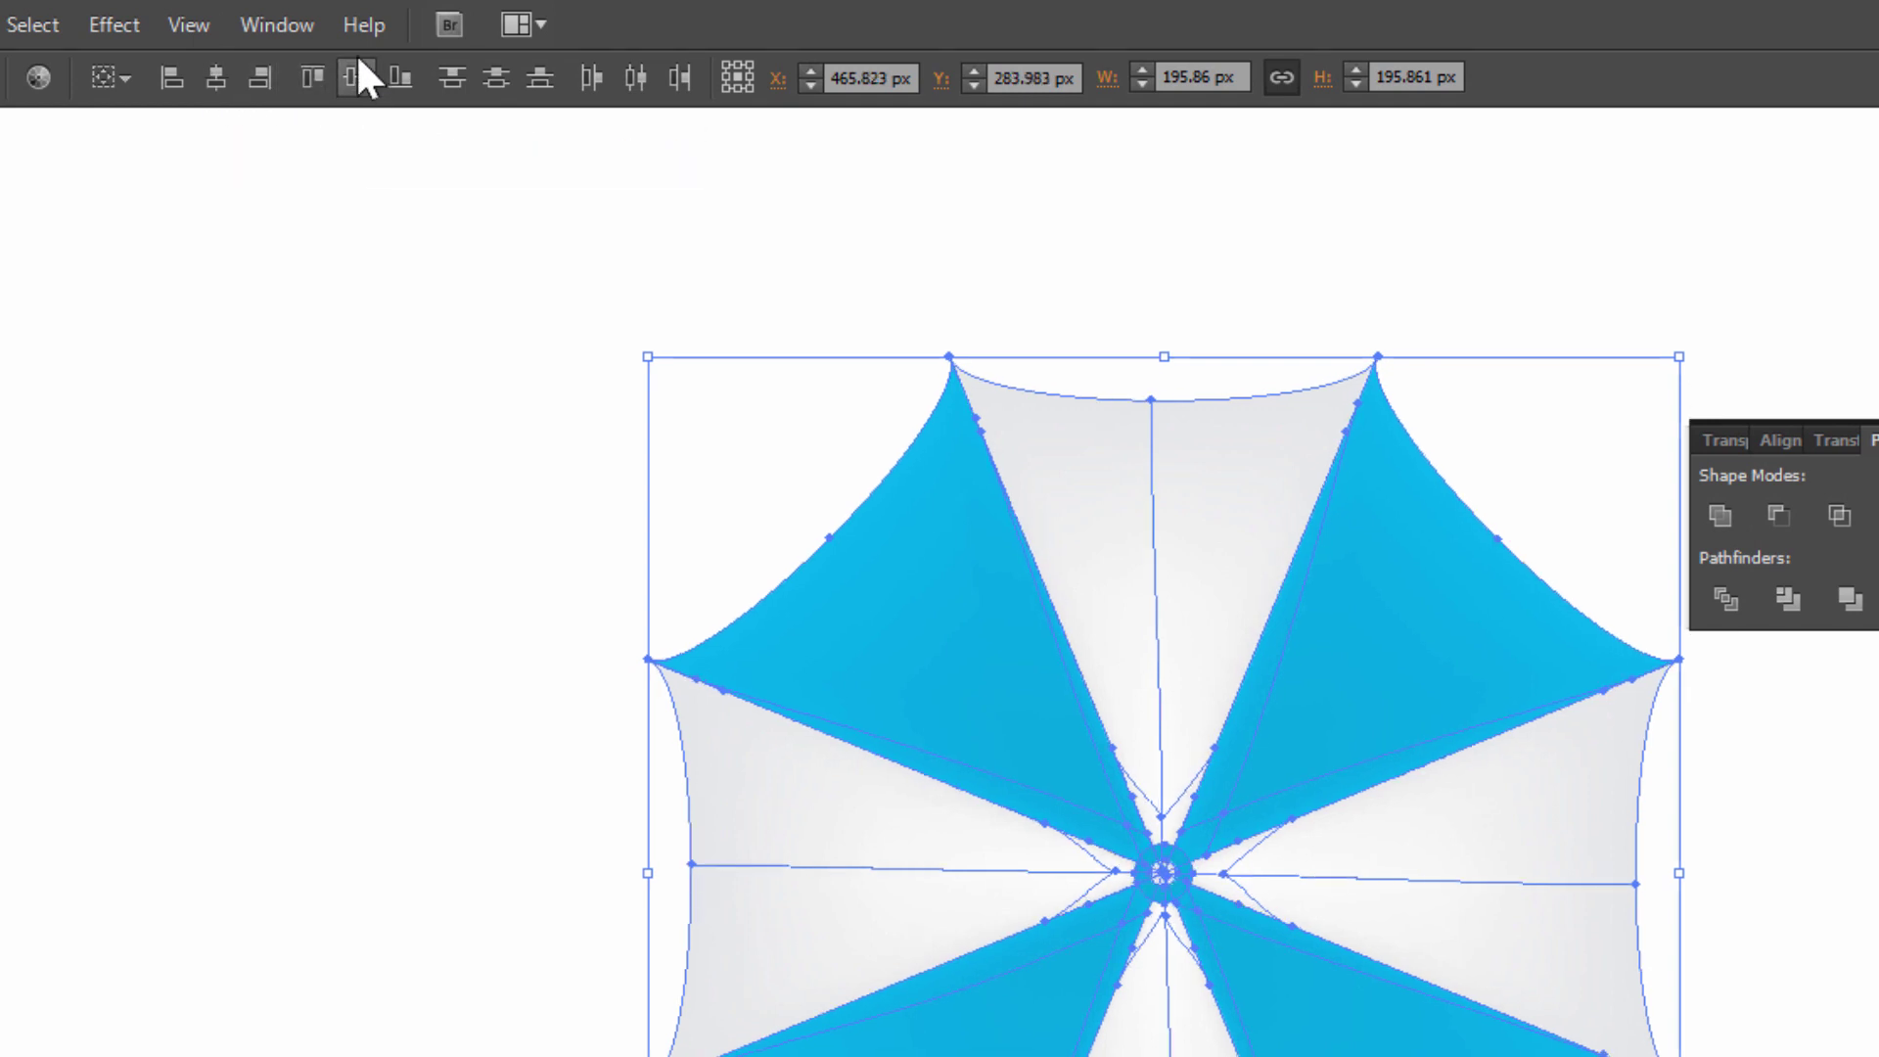
click(489, 735)
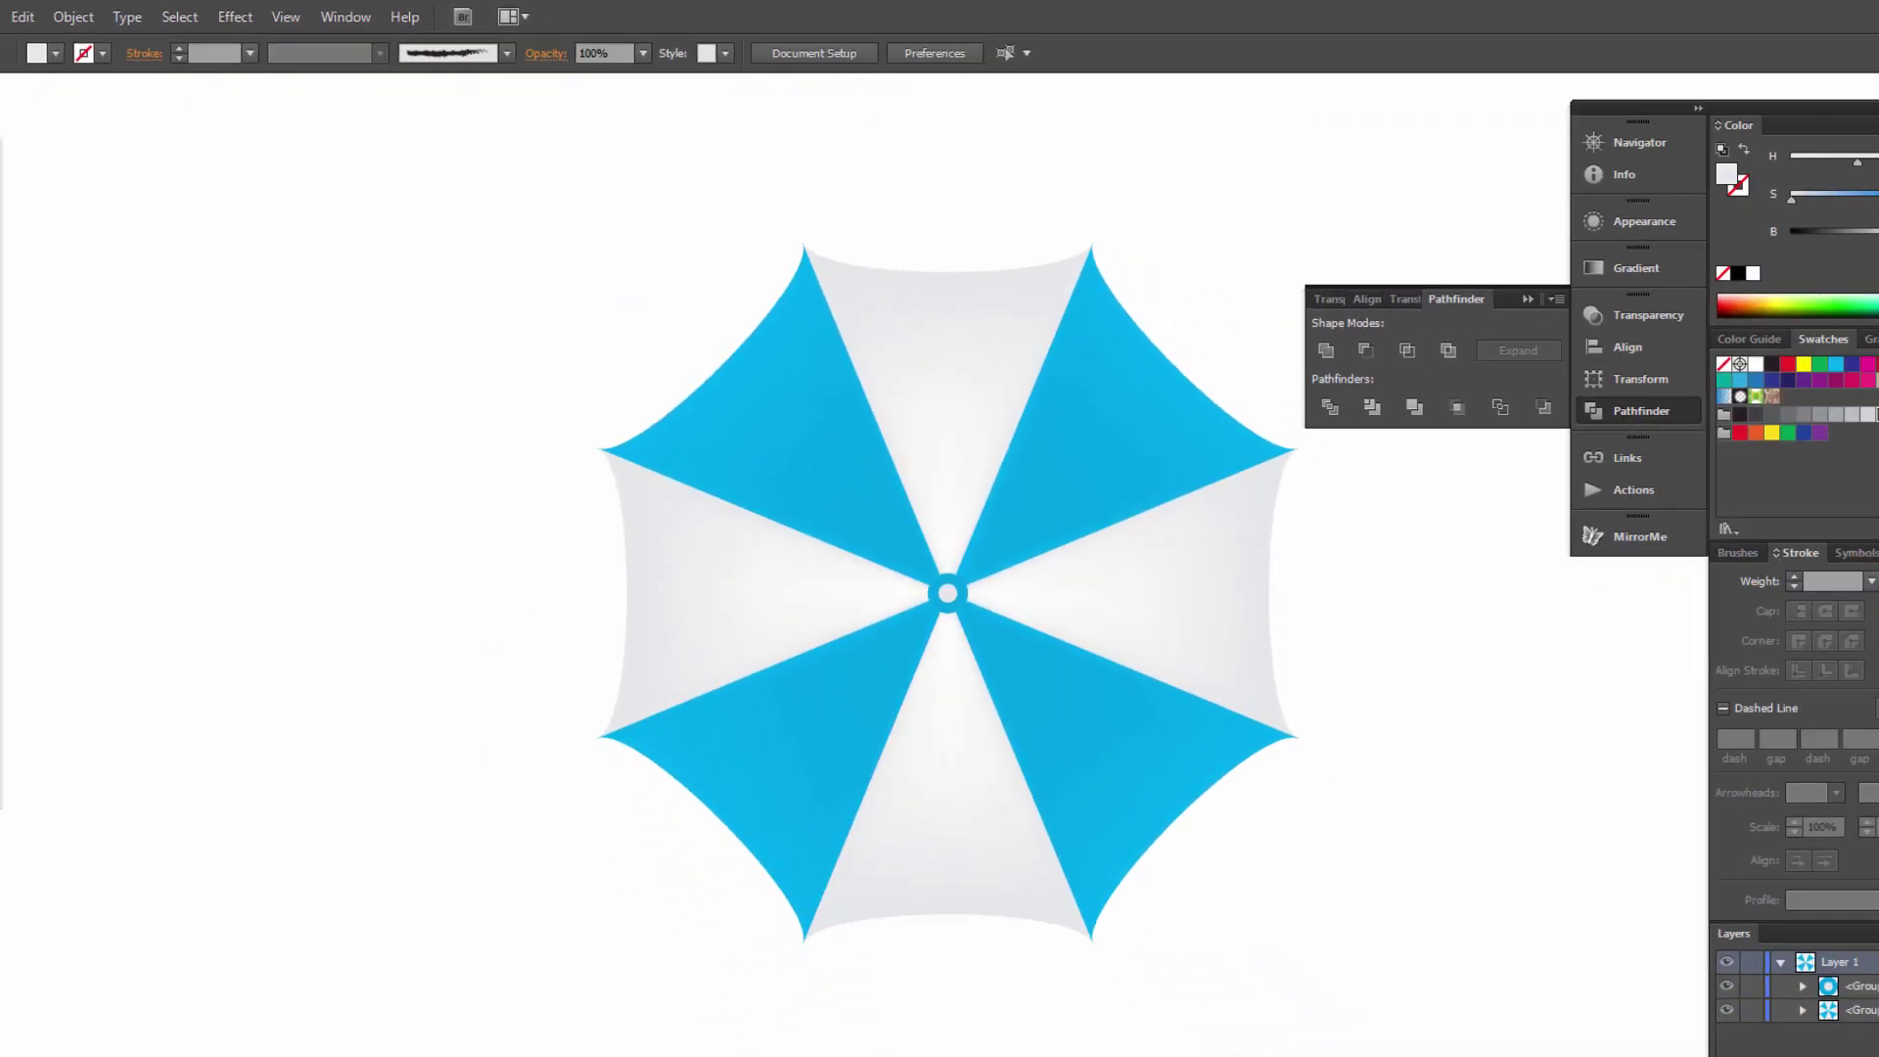
- Group the canopy and the centre circles into a single umbrella object and deselect it
drag(632, 292, 1286, 916)
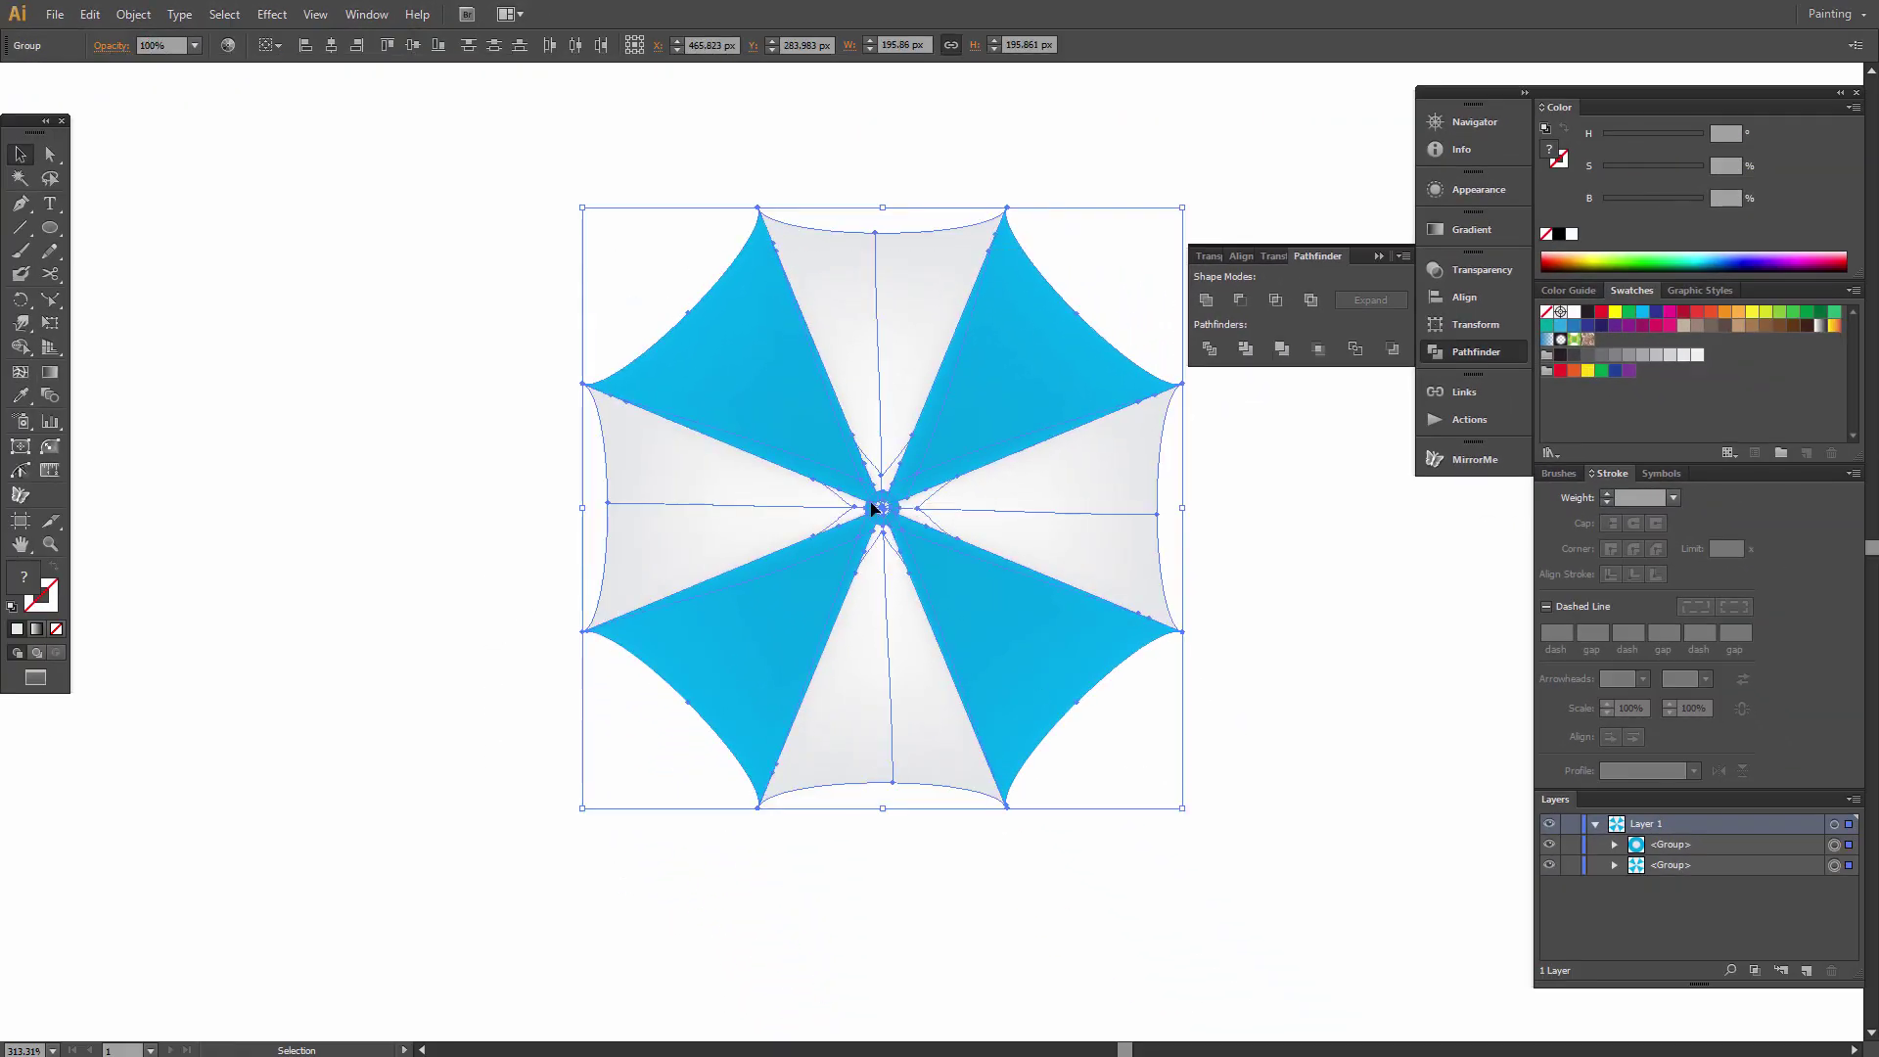
right_click(932, 587)
click(949, 631)
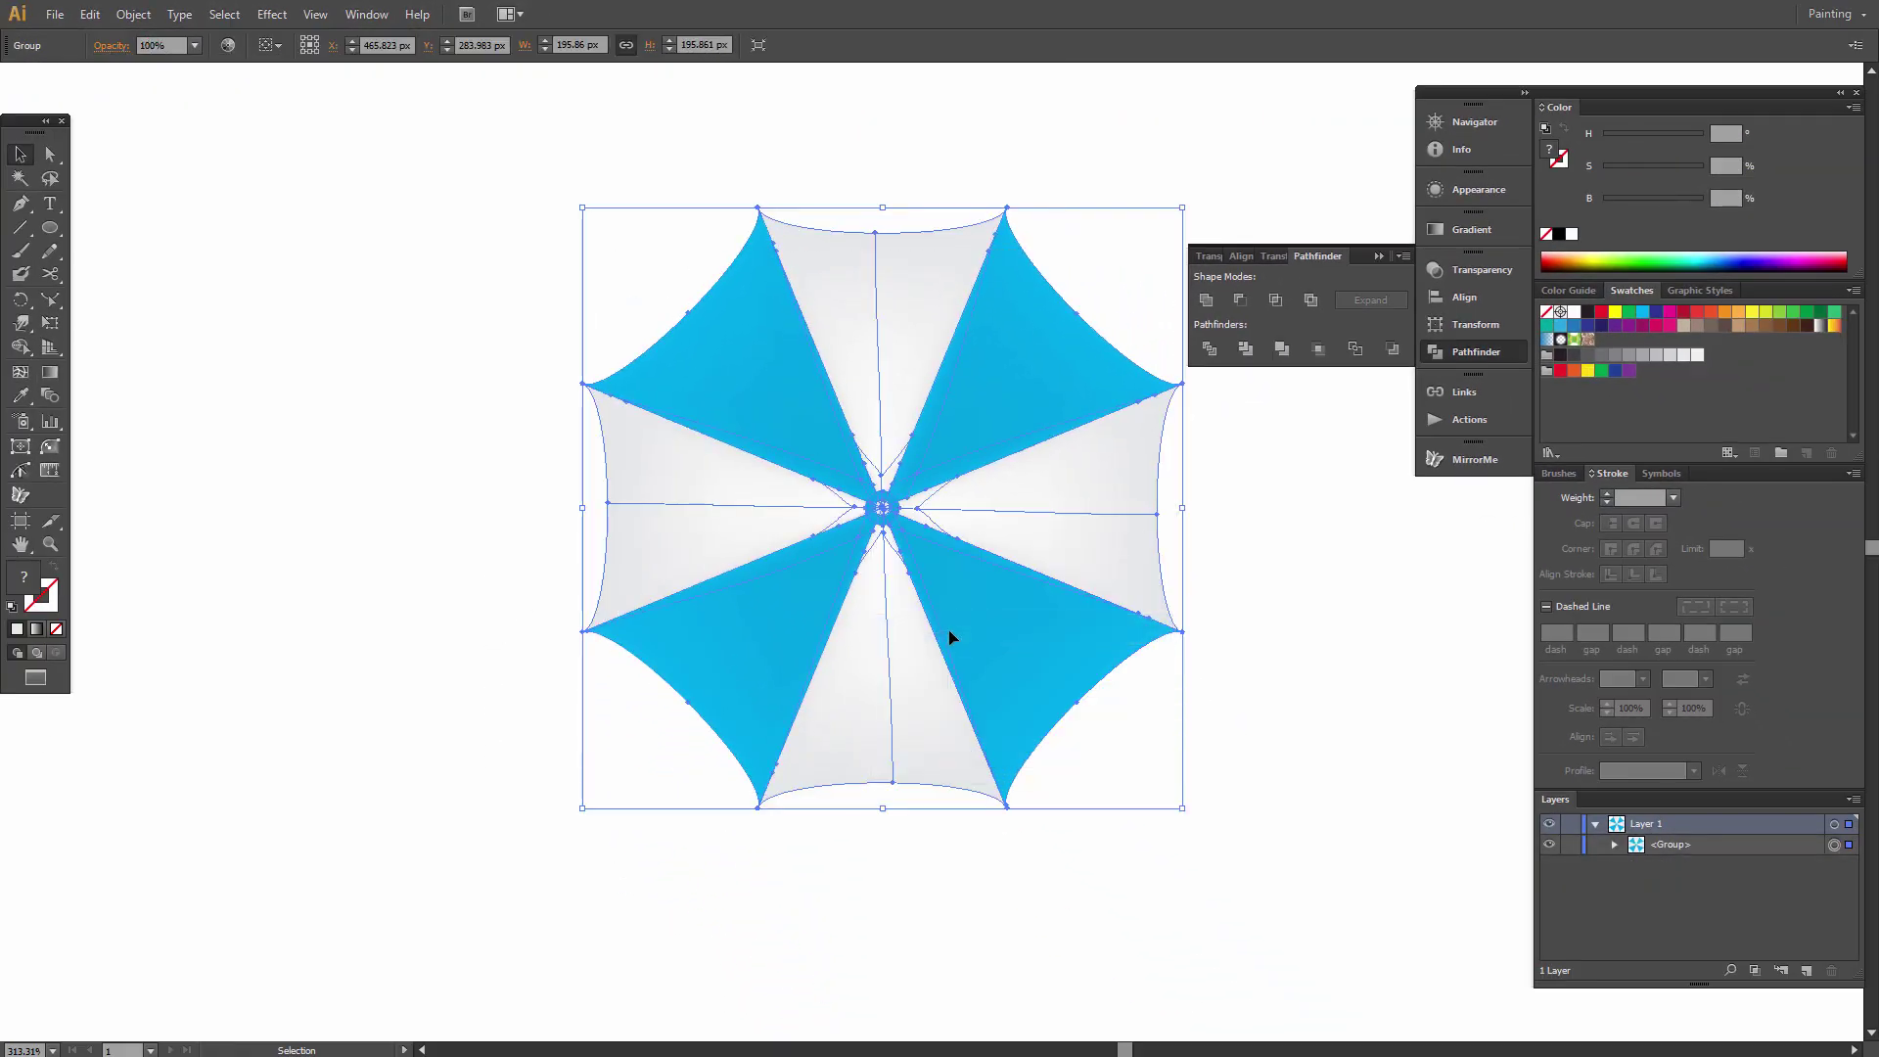
click(1229, 522)
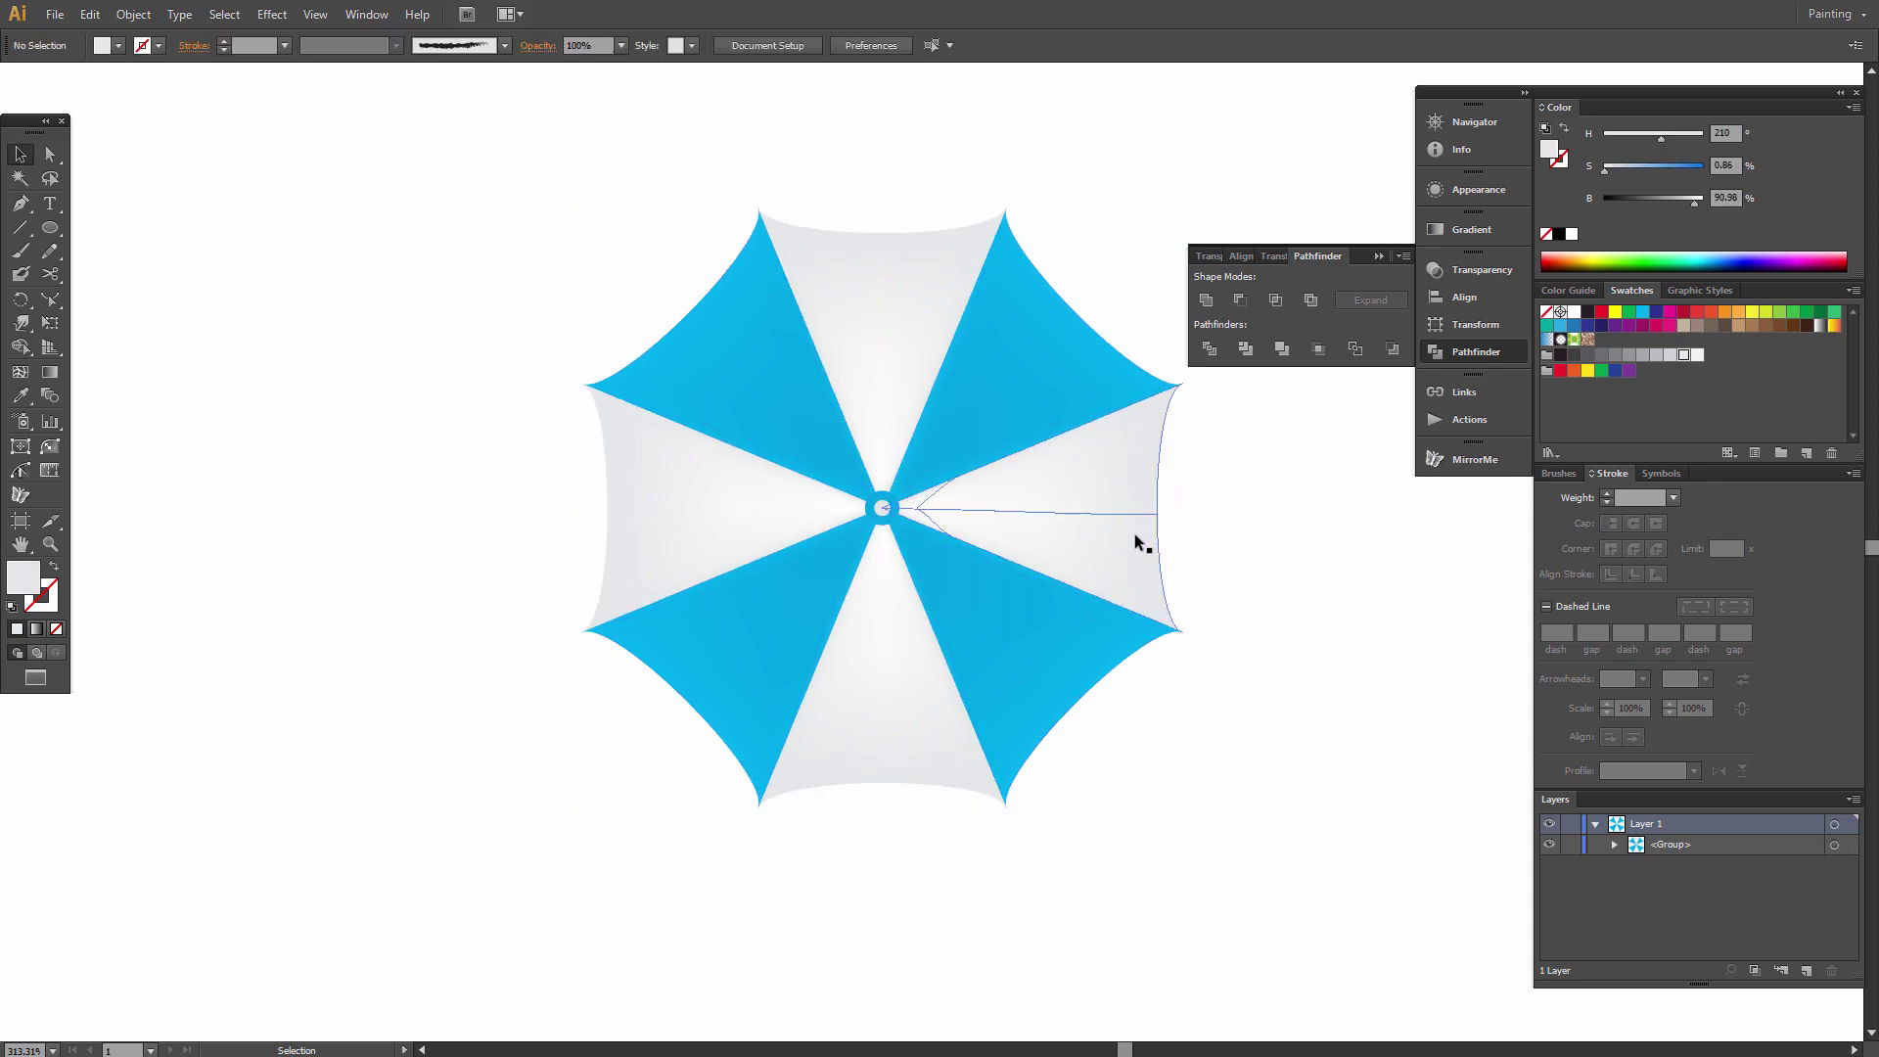
- Apply a black Multiply drop shadow to the umbrella group with 75% opacity, 4 px X and Y offsets and 5 px blur
click(847, 573)
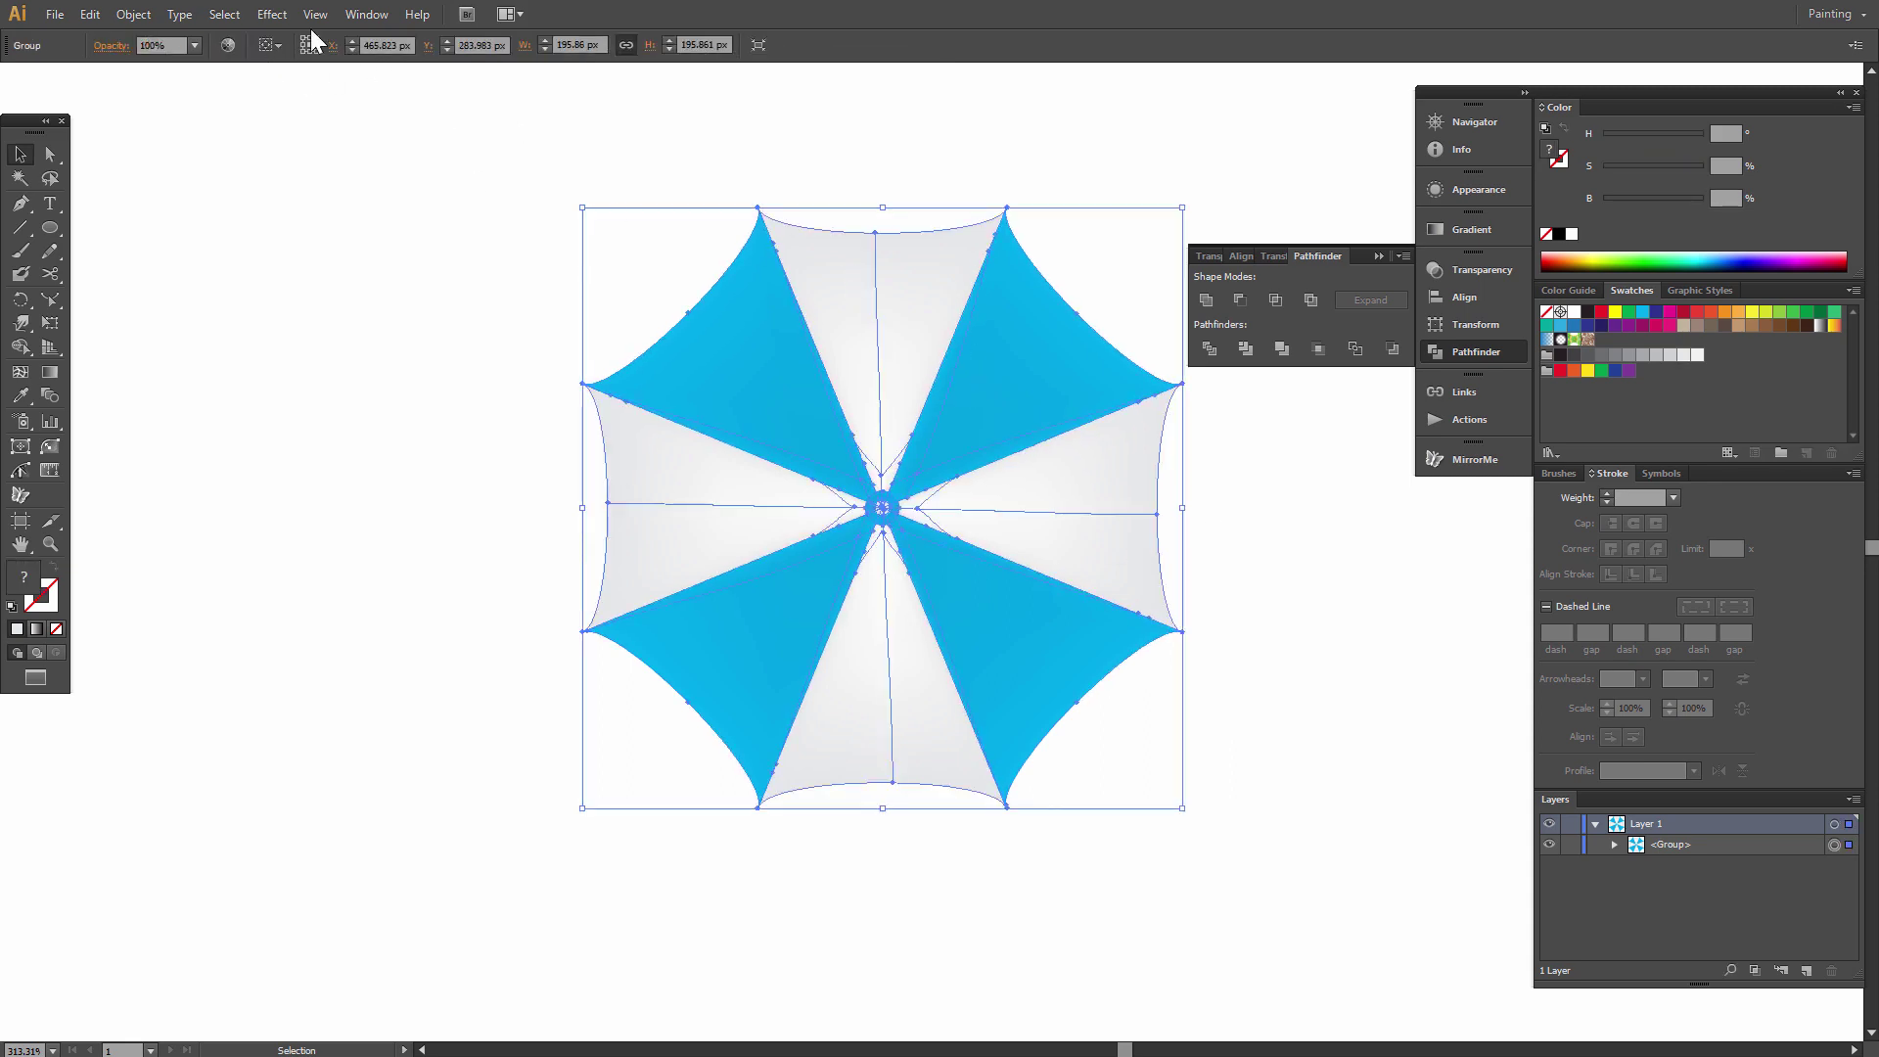
click(271, 14)
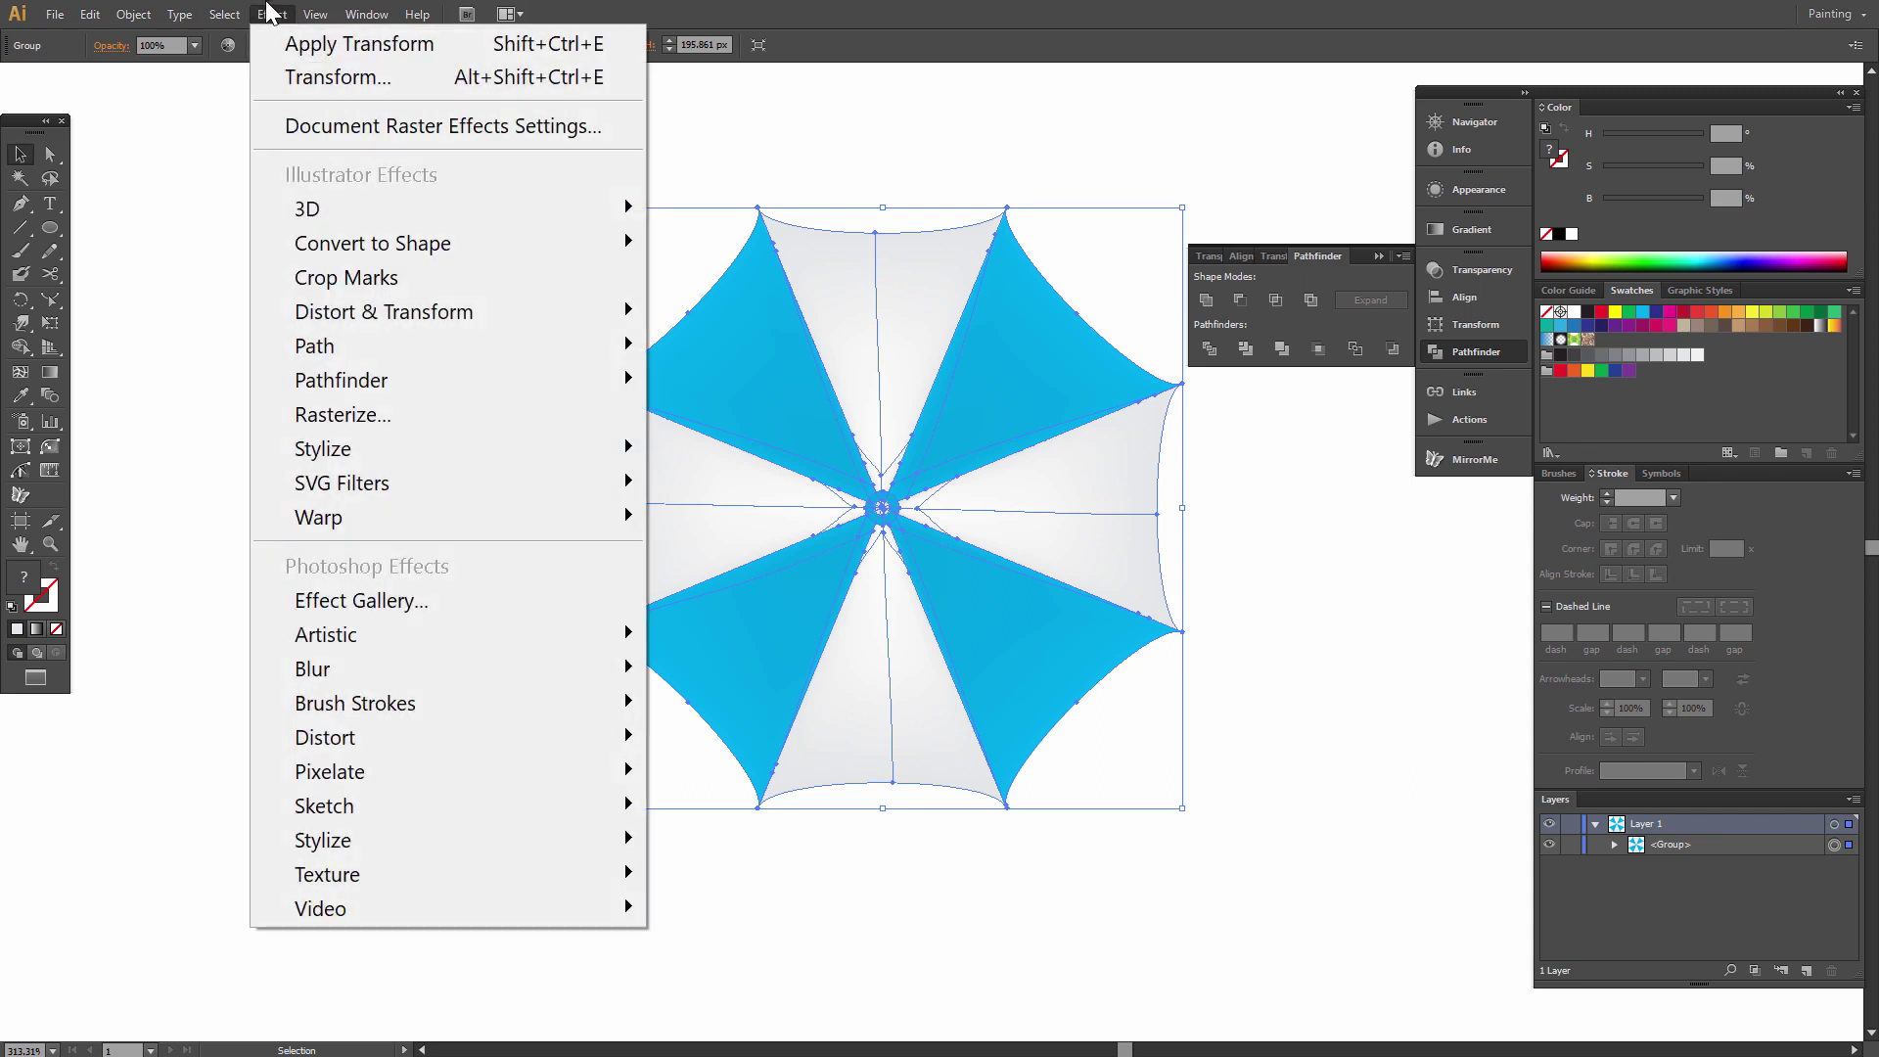
mouse_move(427, 452)
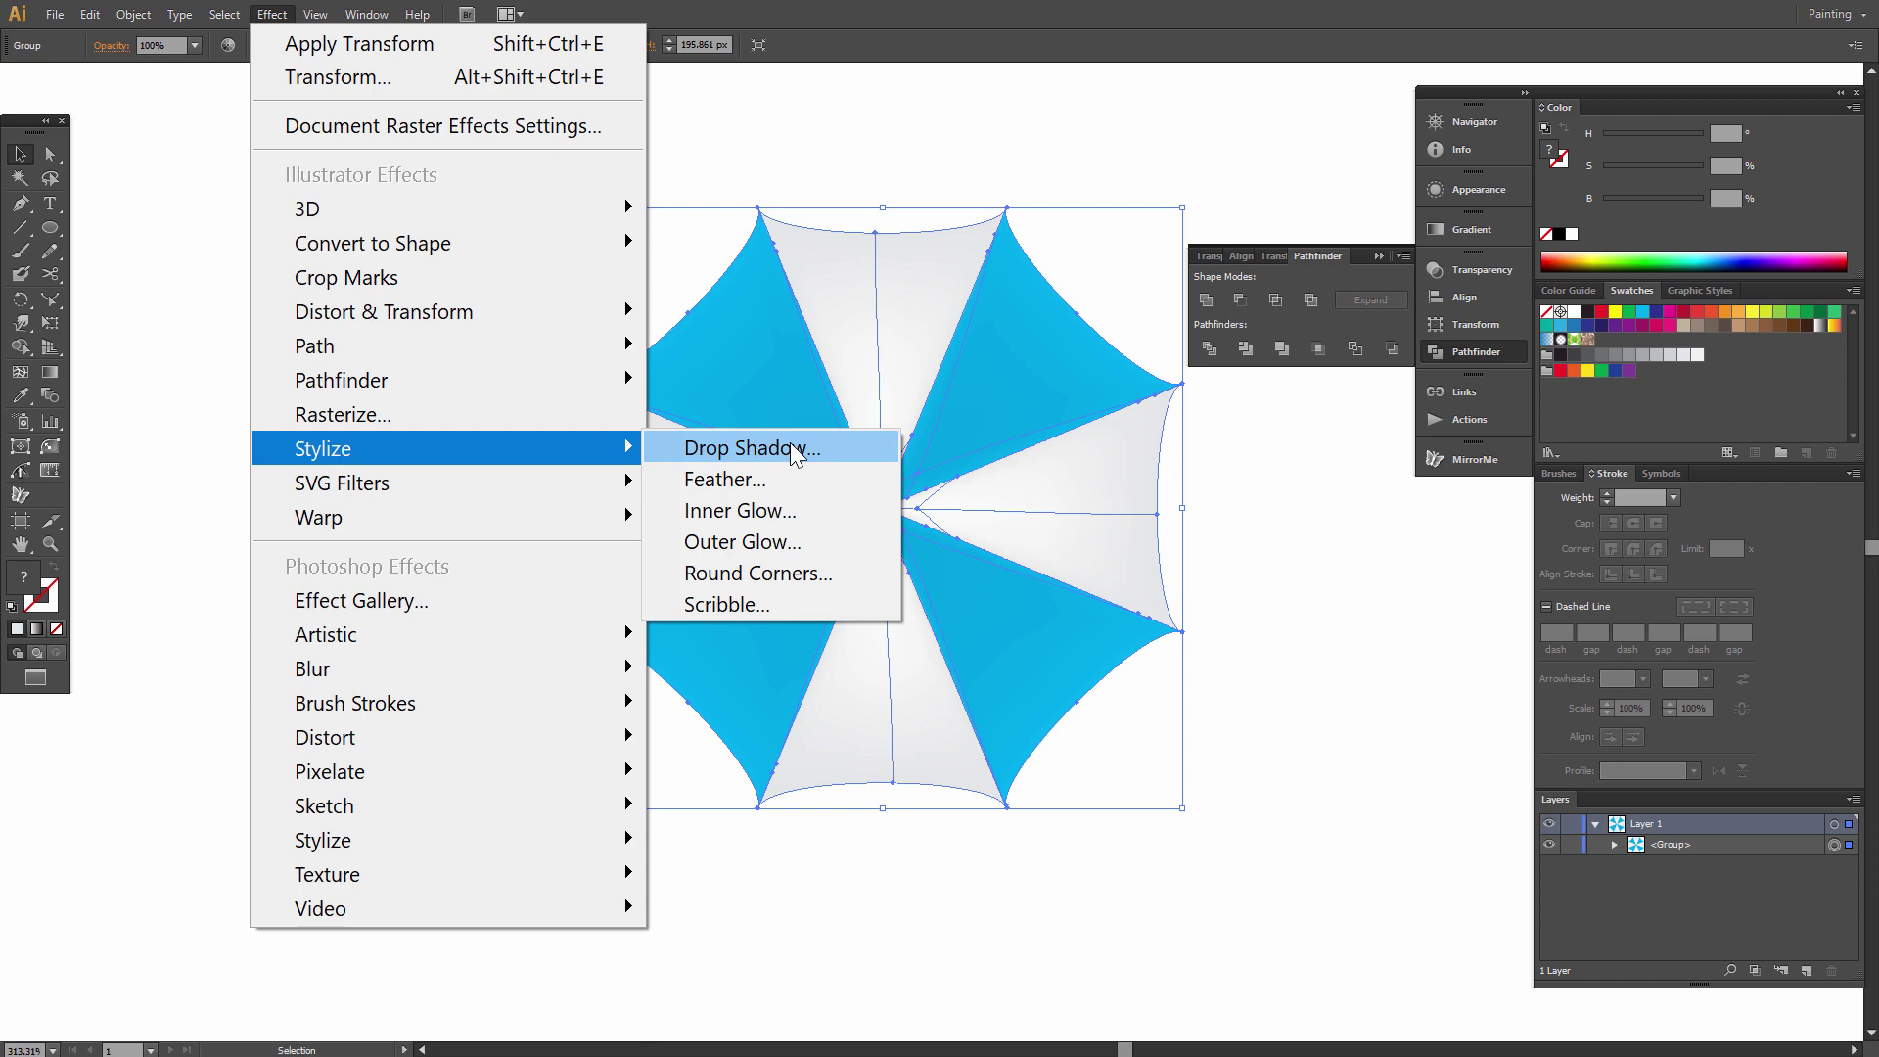
click(790, 446)
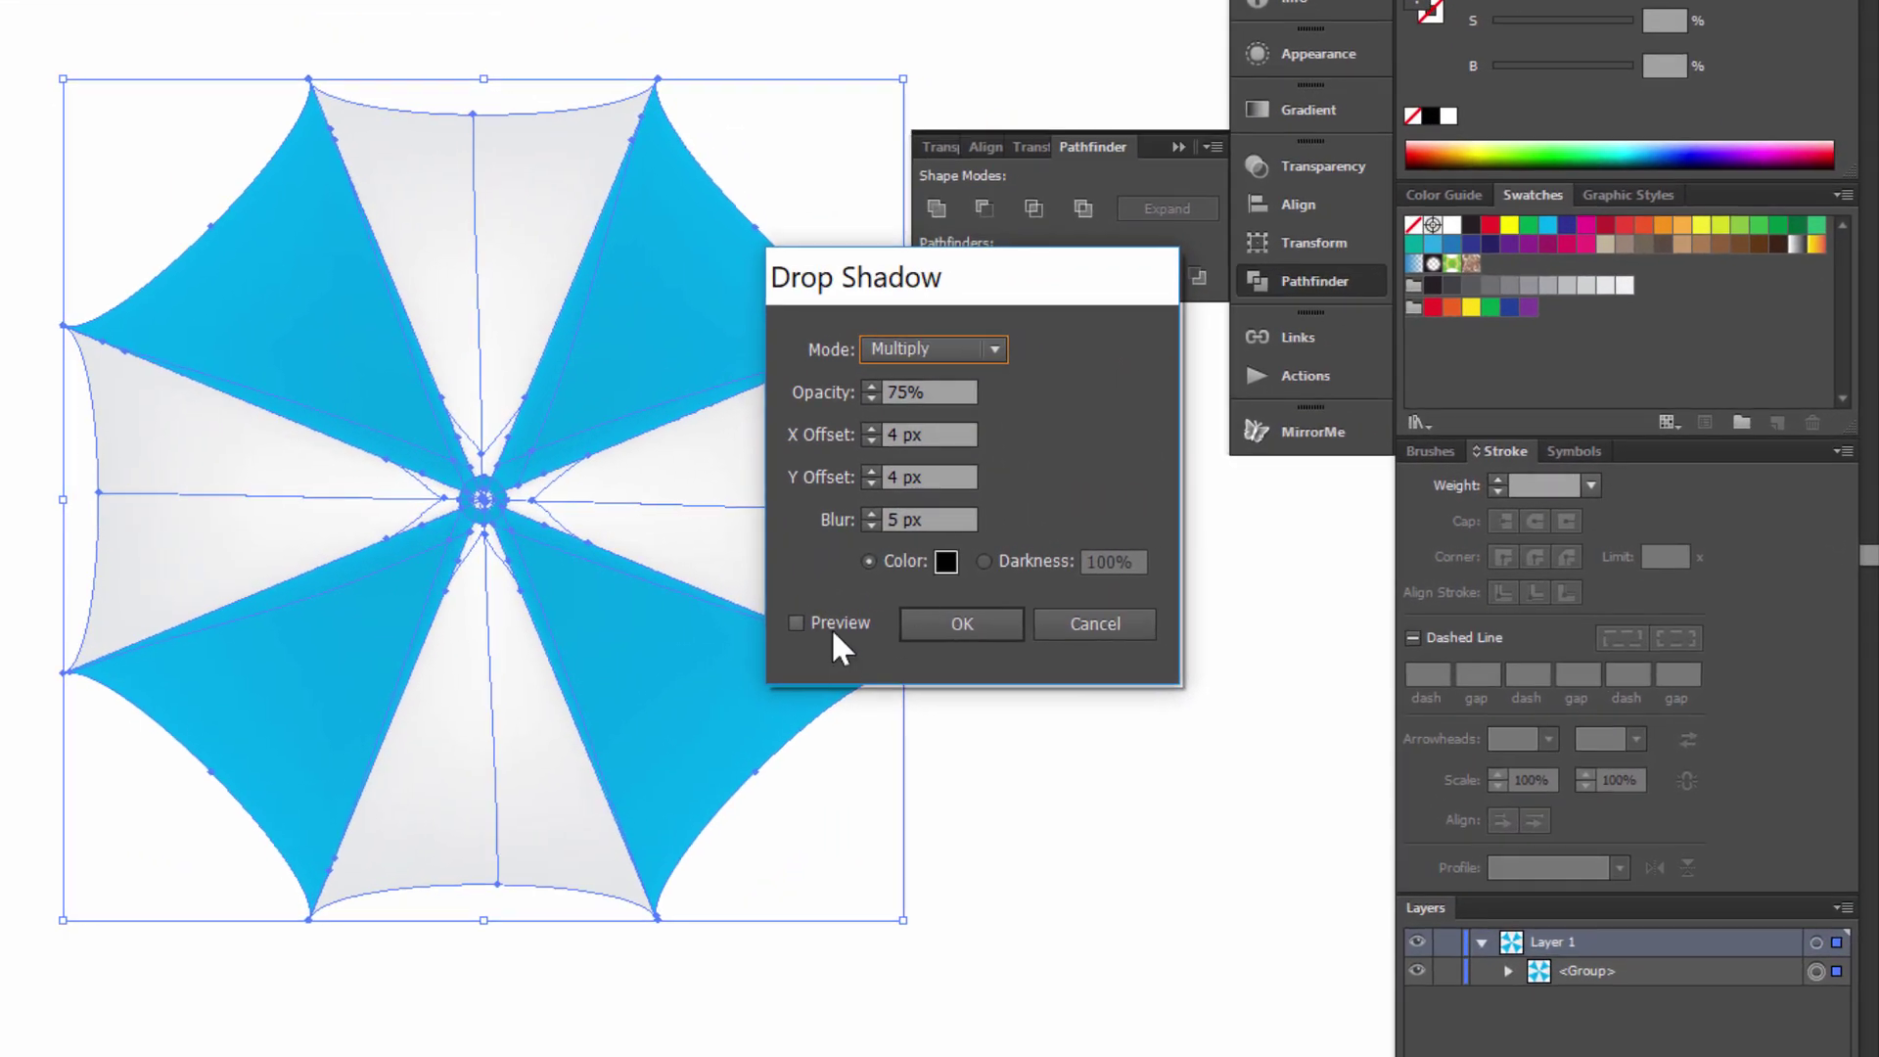
click(830, 626)
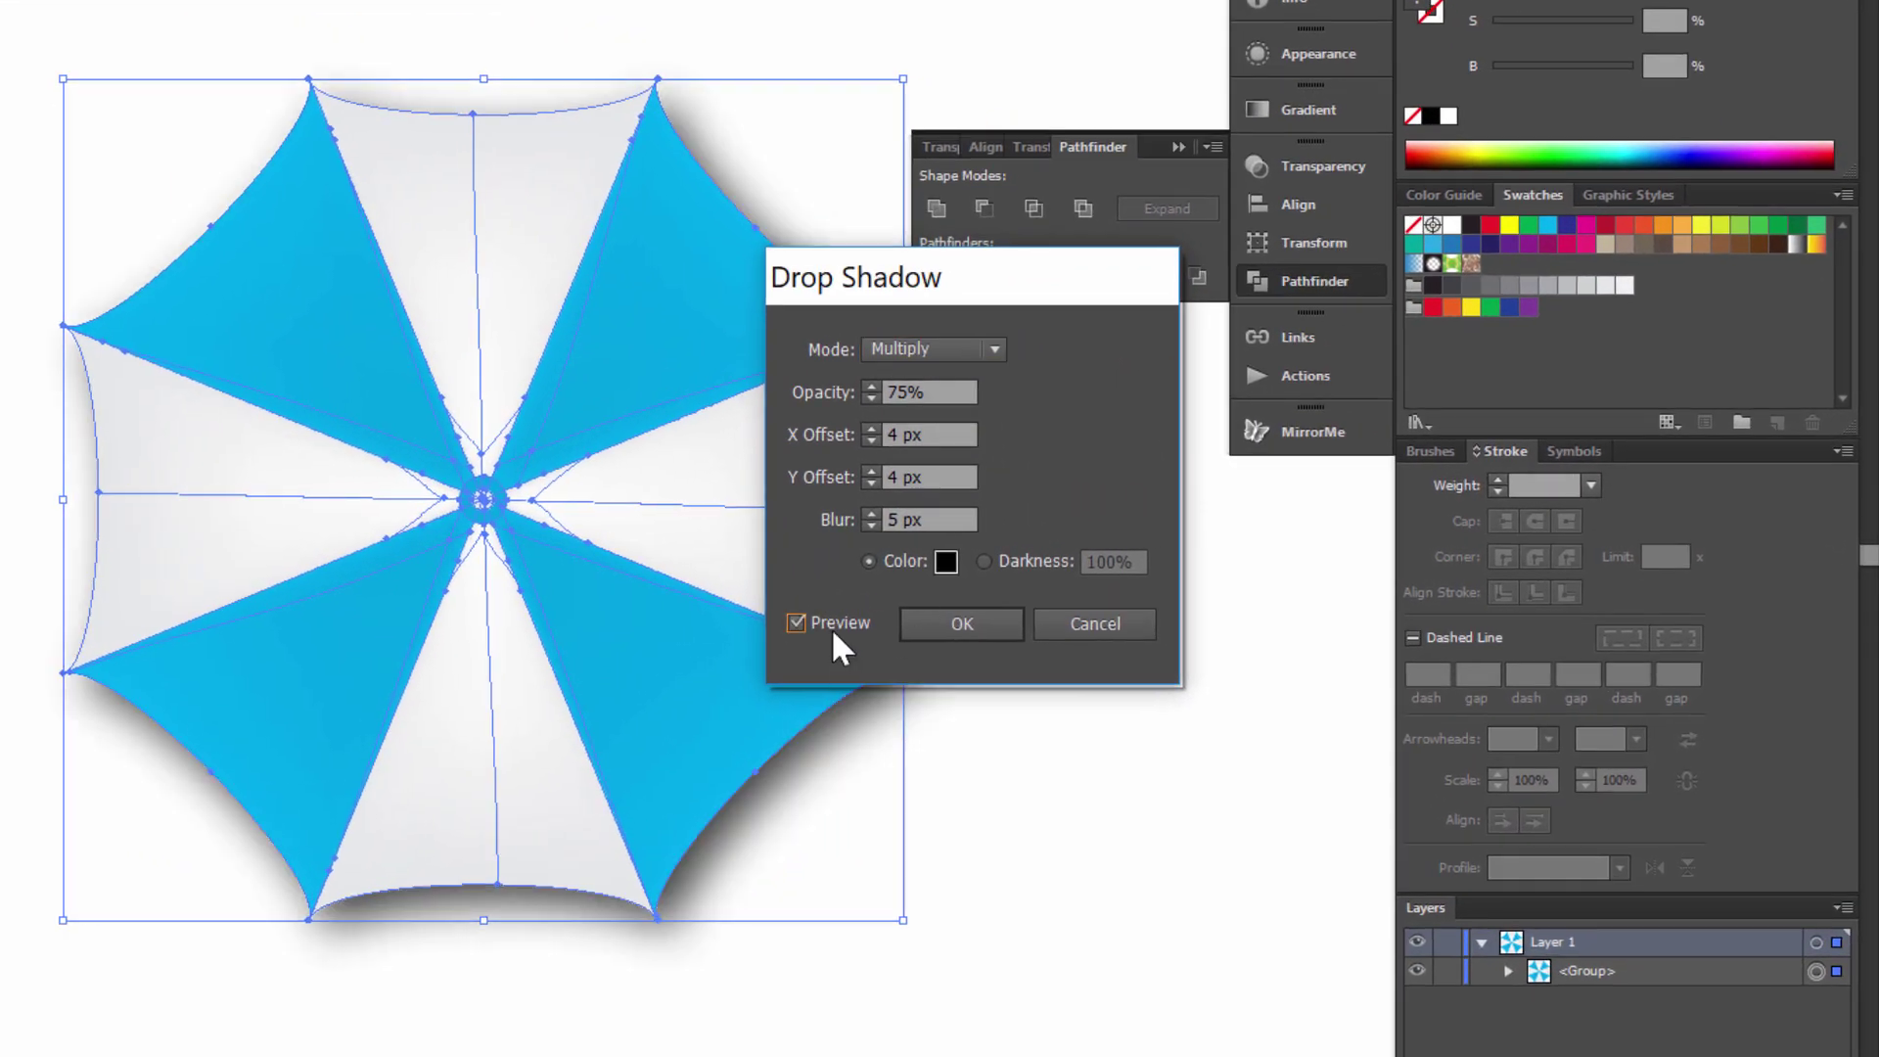
click(944, 392)
click(948, 434)
click(935, 476)
click(957, 522)
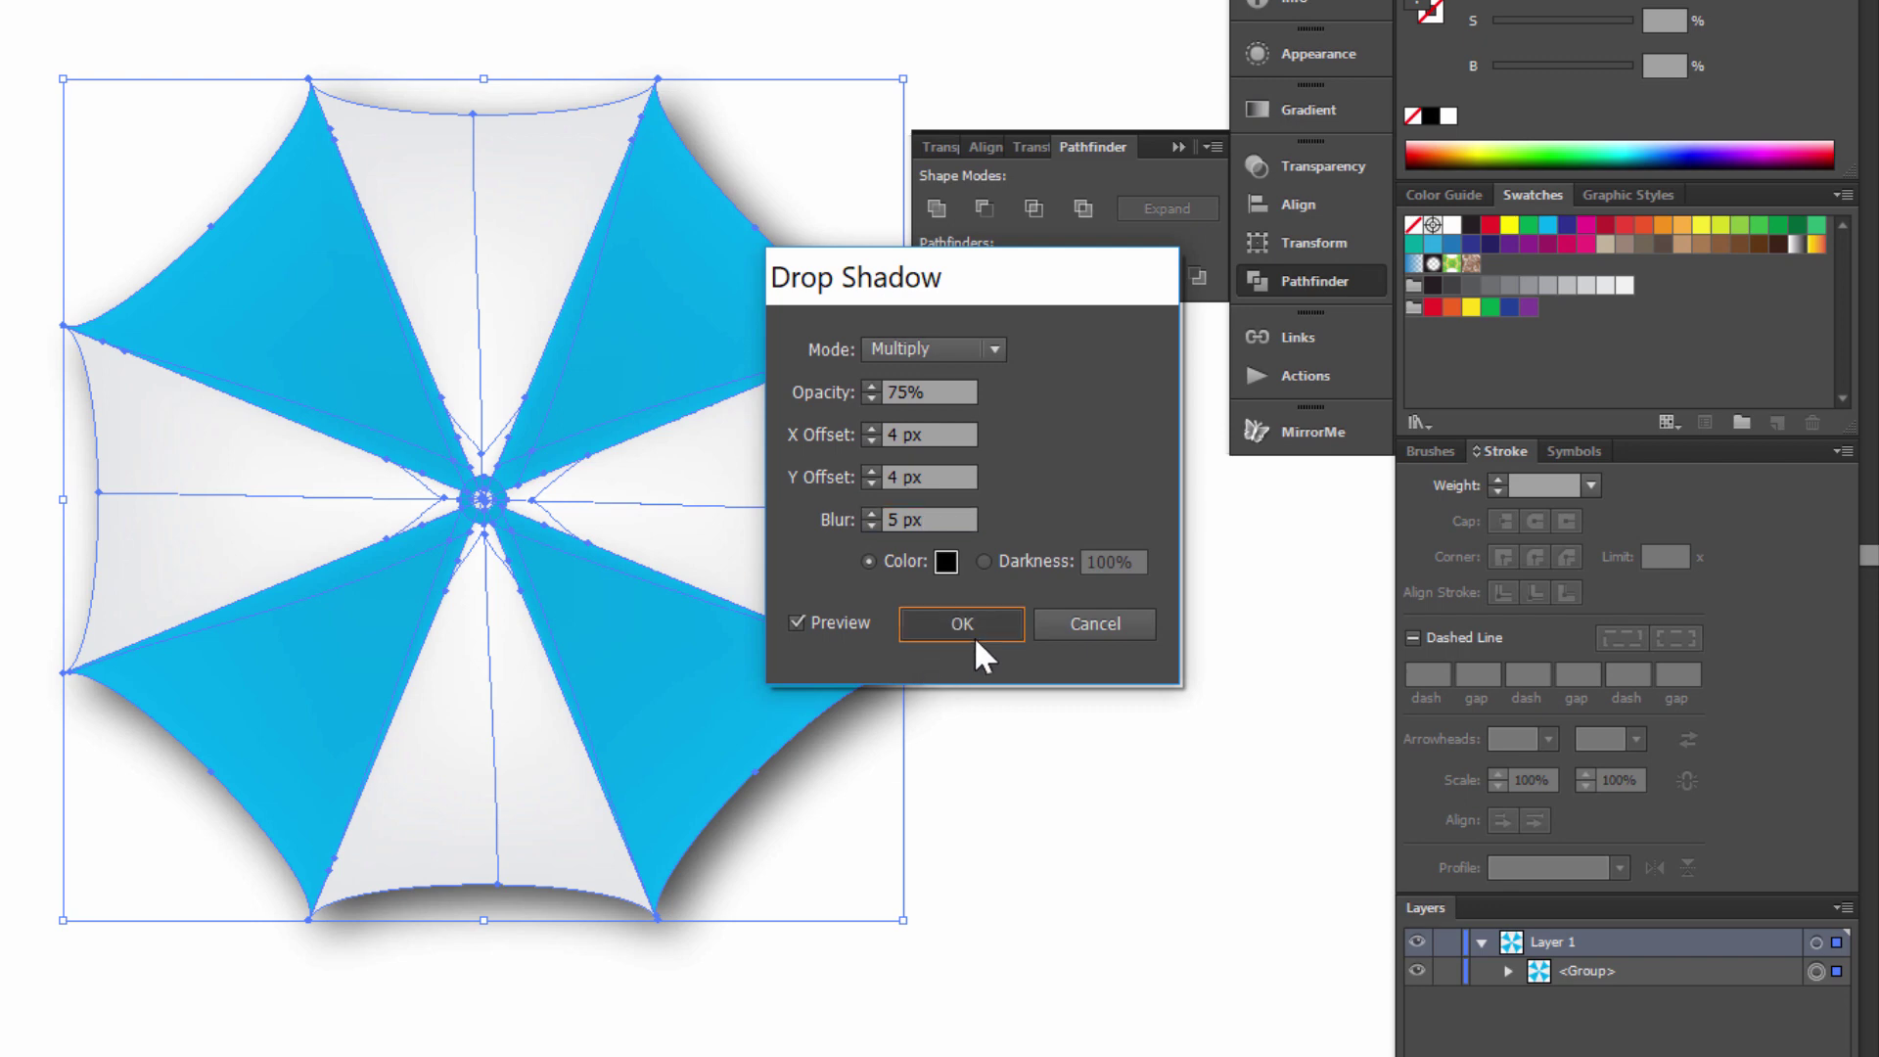
click(973, 636)
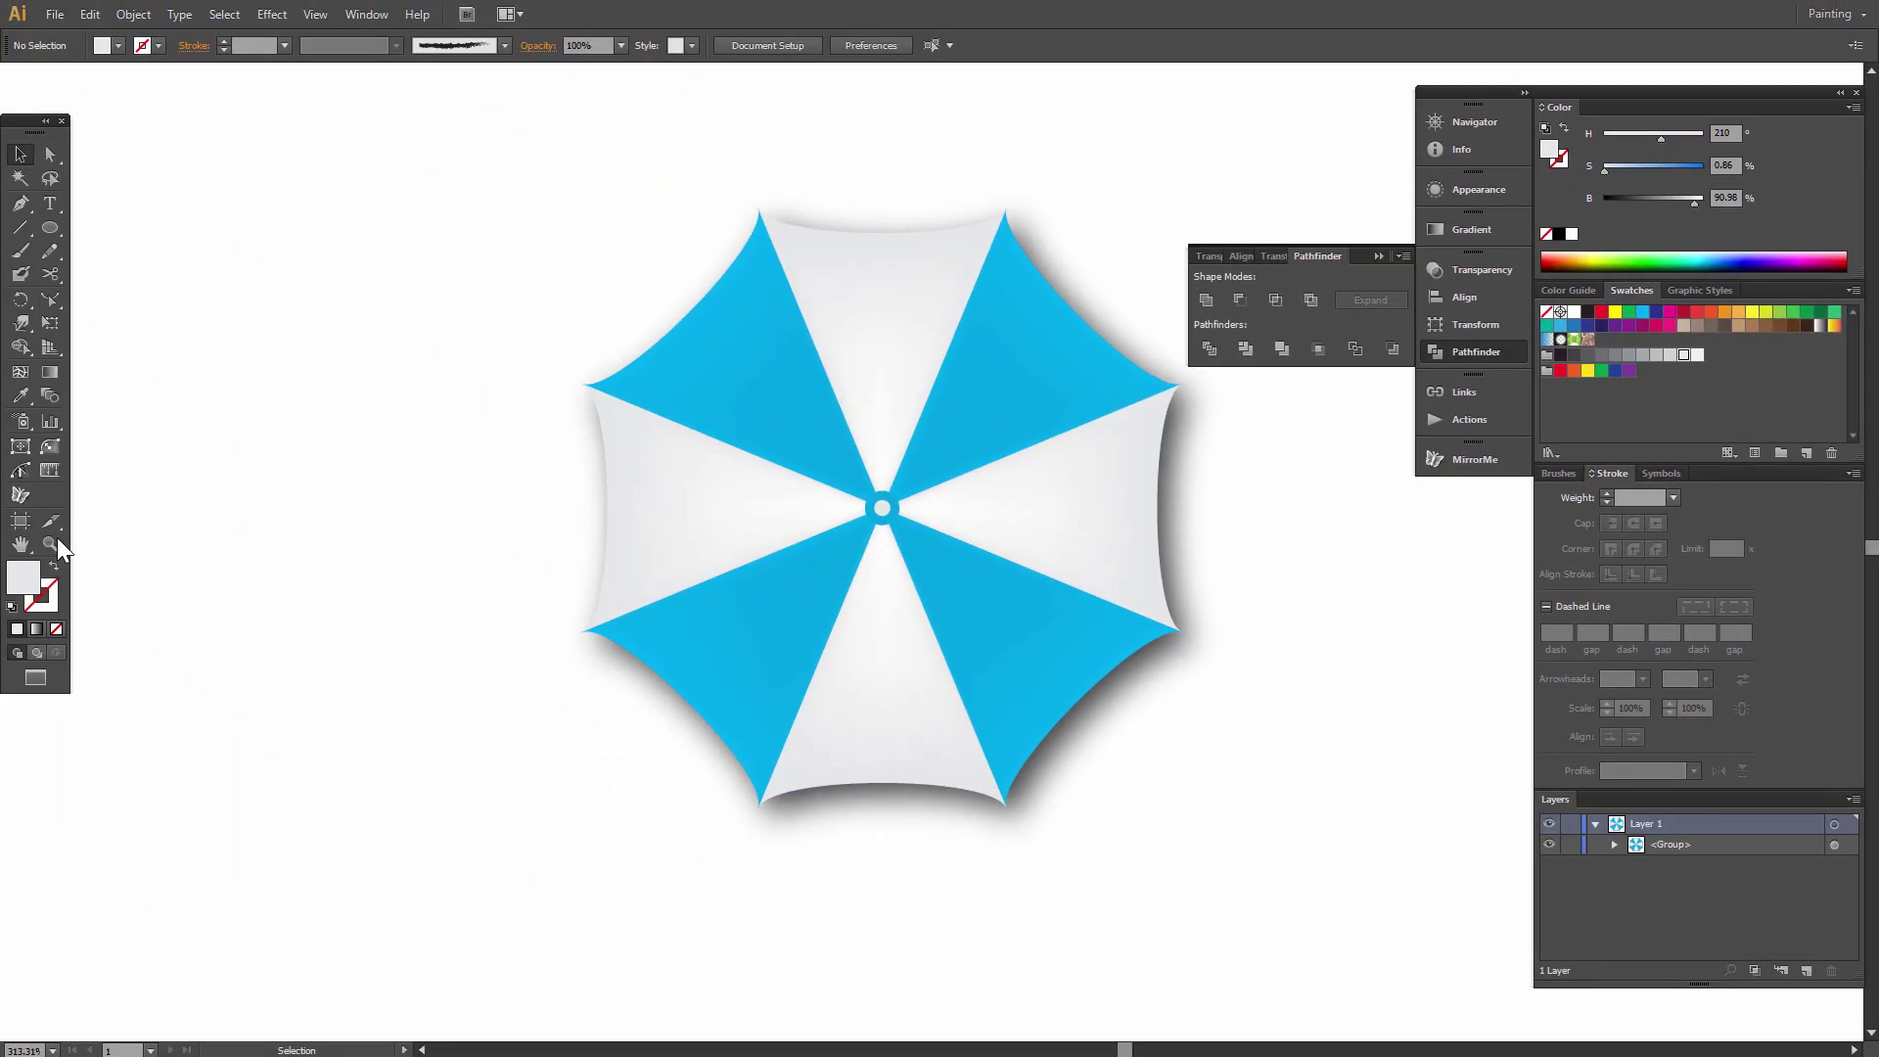
- Draw a rectangle about 446 by 325 px over the umbrella and fill it with the light orange swatch
click(25, 544)
alt+click(1042, 630)
drag(1066, 533, 865, 600)
alt+click(999, 592)
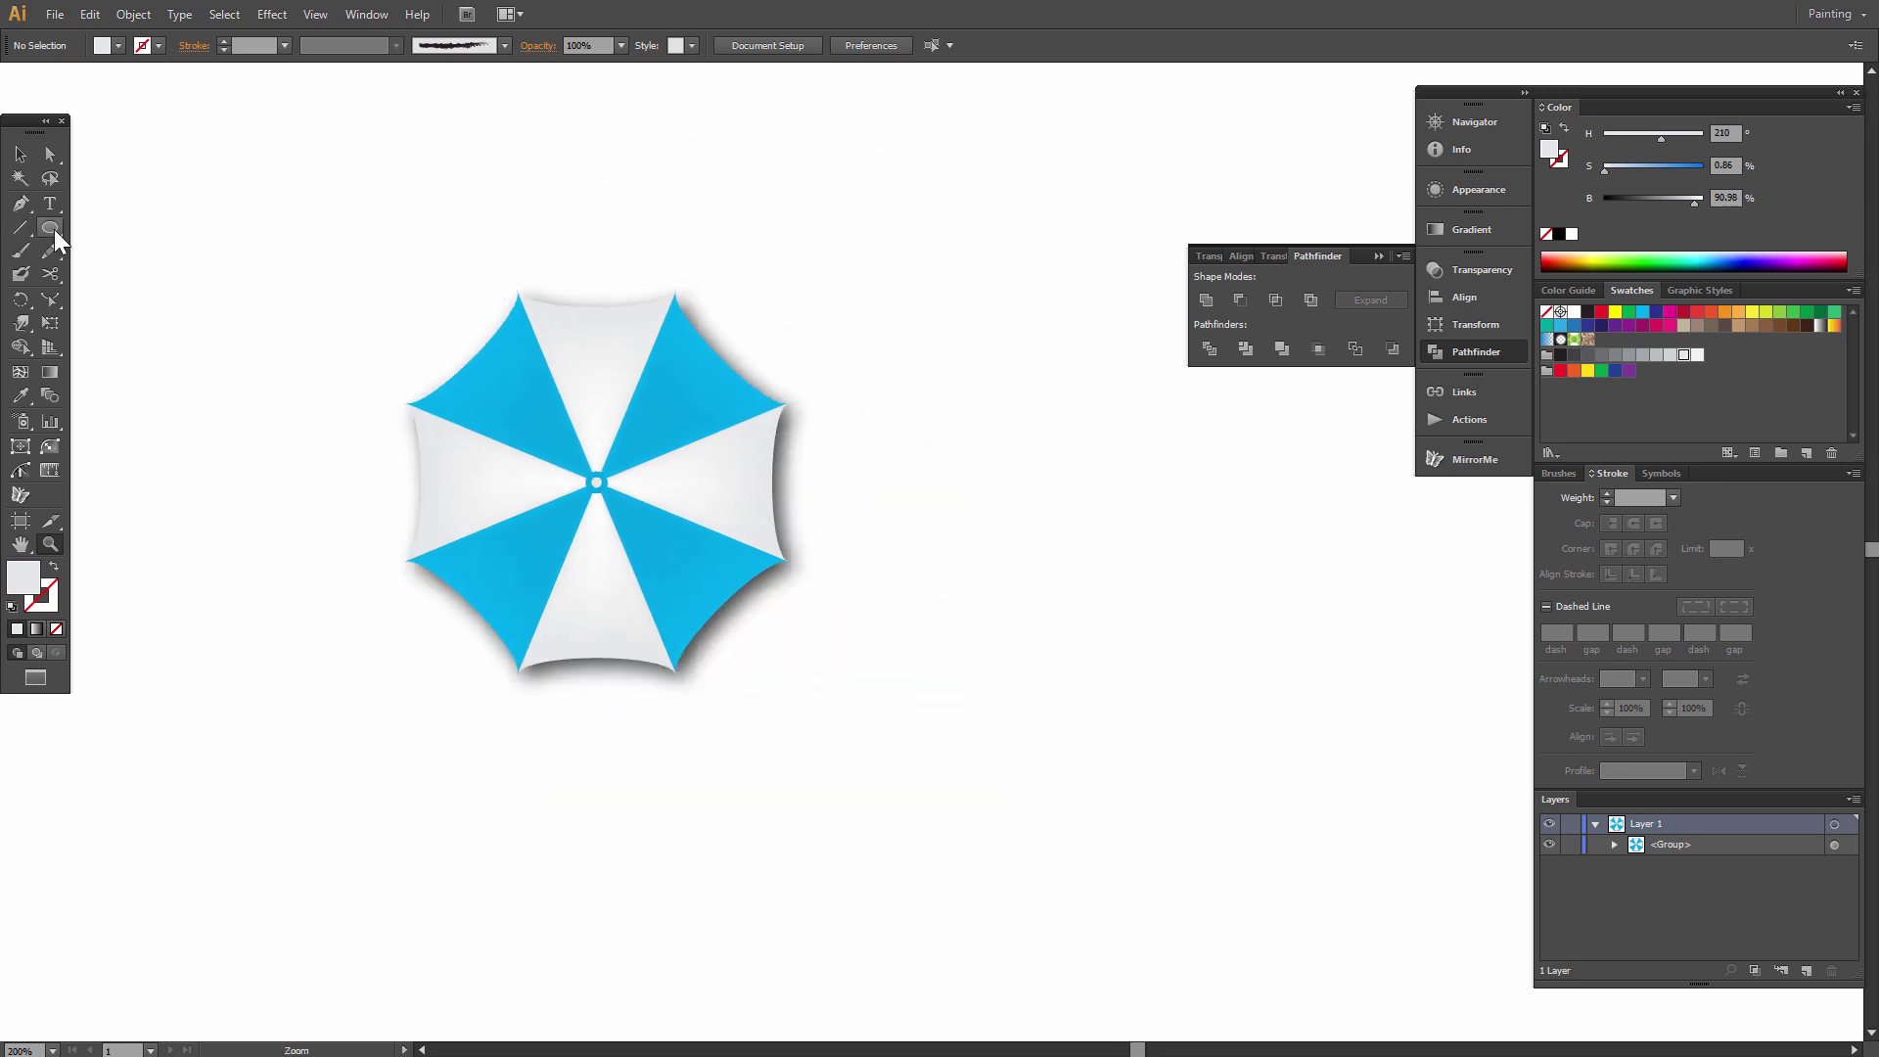
drag(56, 229, 132, 227)
drag(288, 189, 1163, 826)
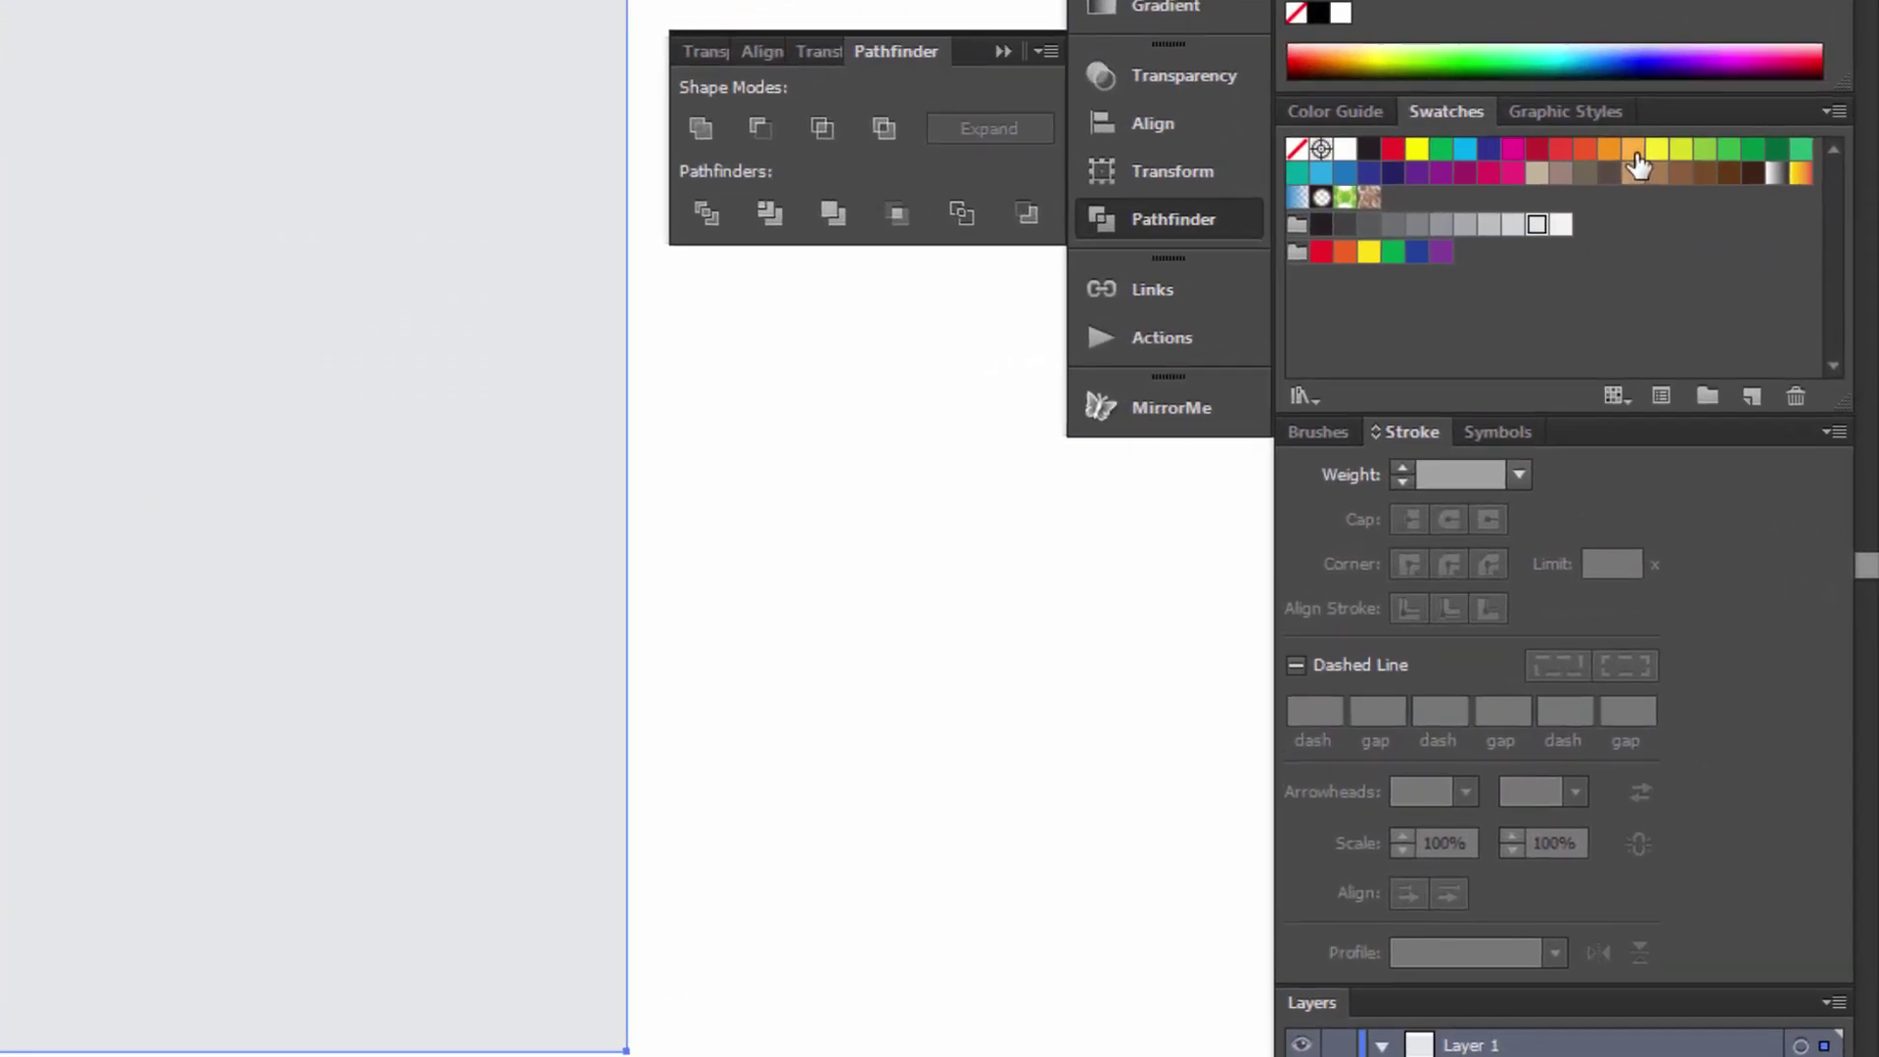
click(1738, 312)
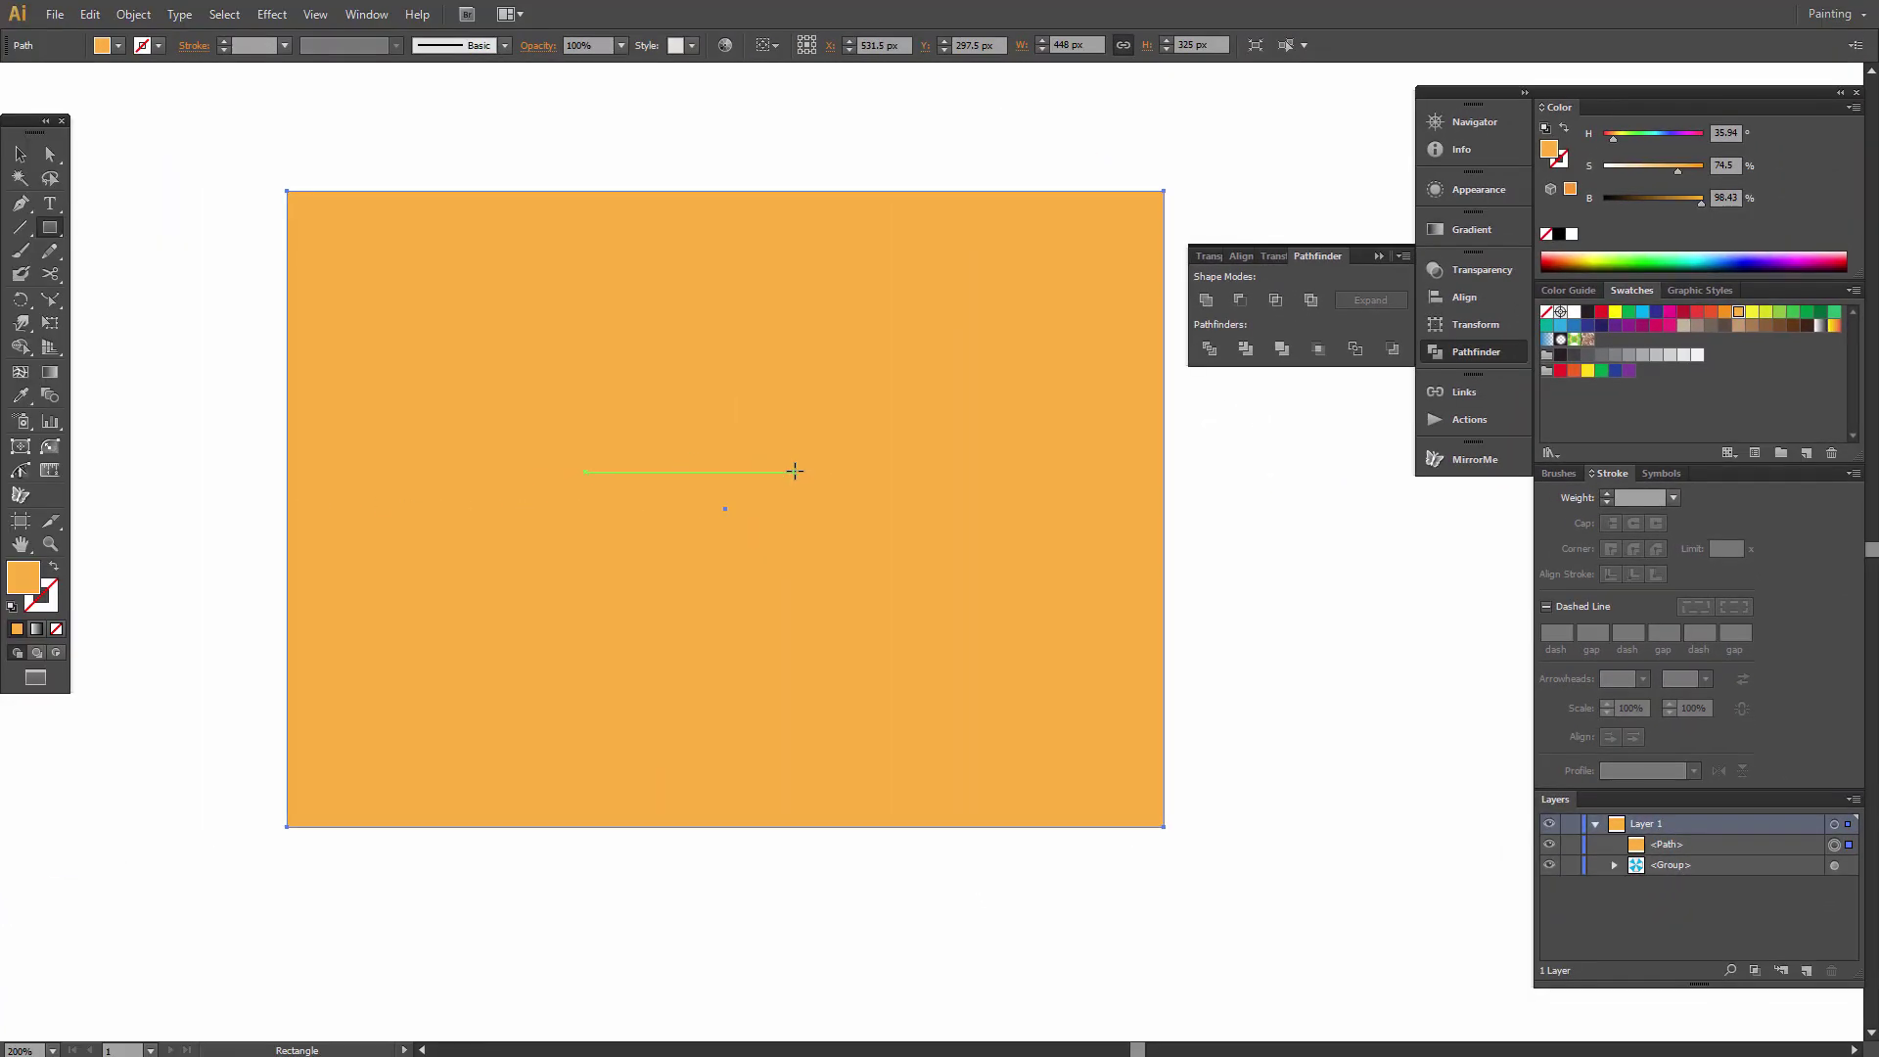
- Send the orange rectangle to the back so it serves as the umbrella's background, and deselect it
right_click(794, 471)
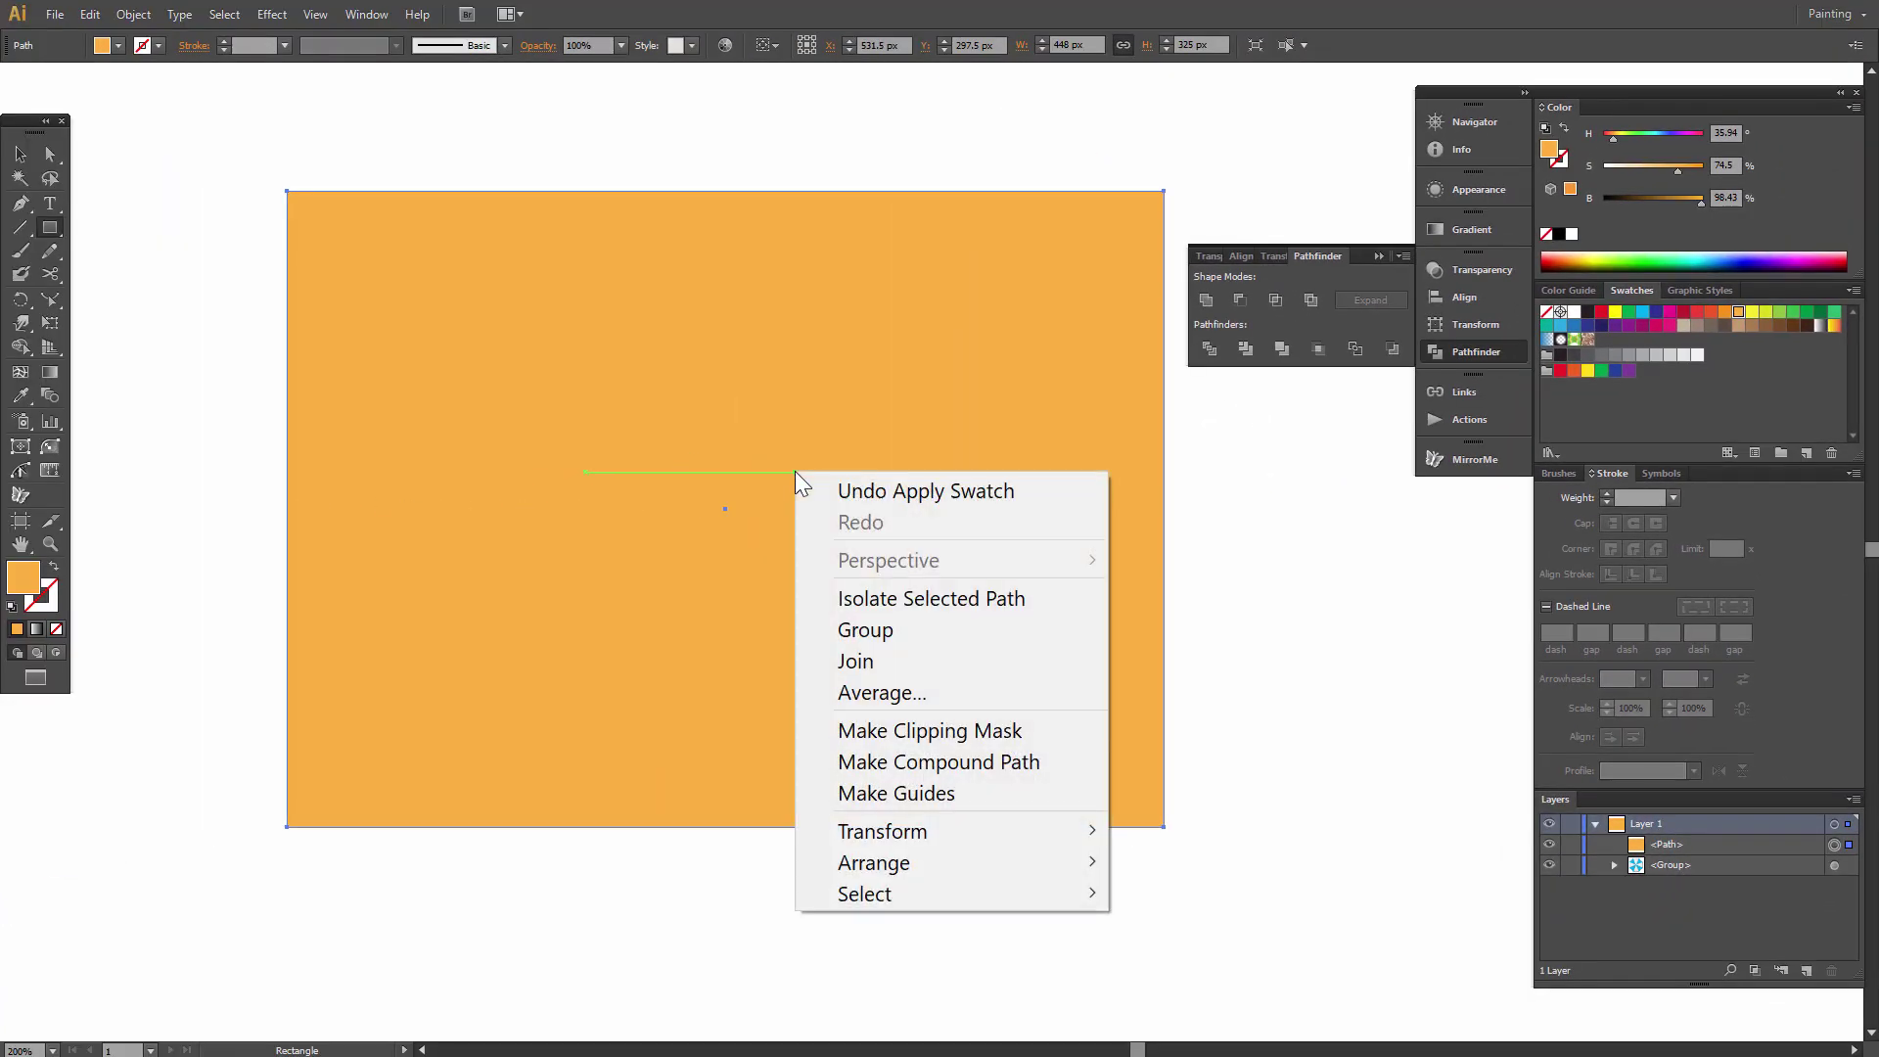
mouse_move(918, 853)
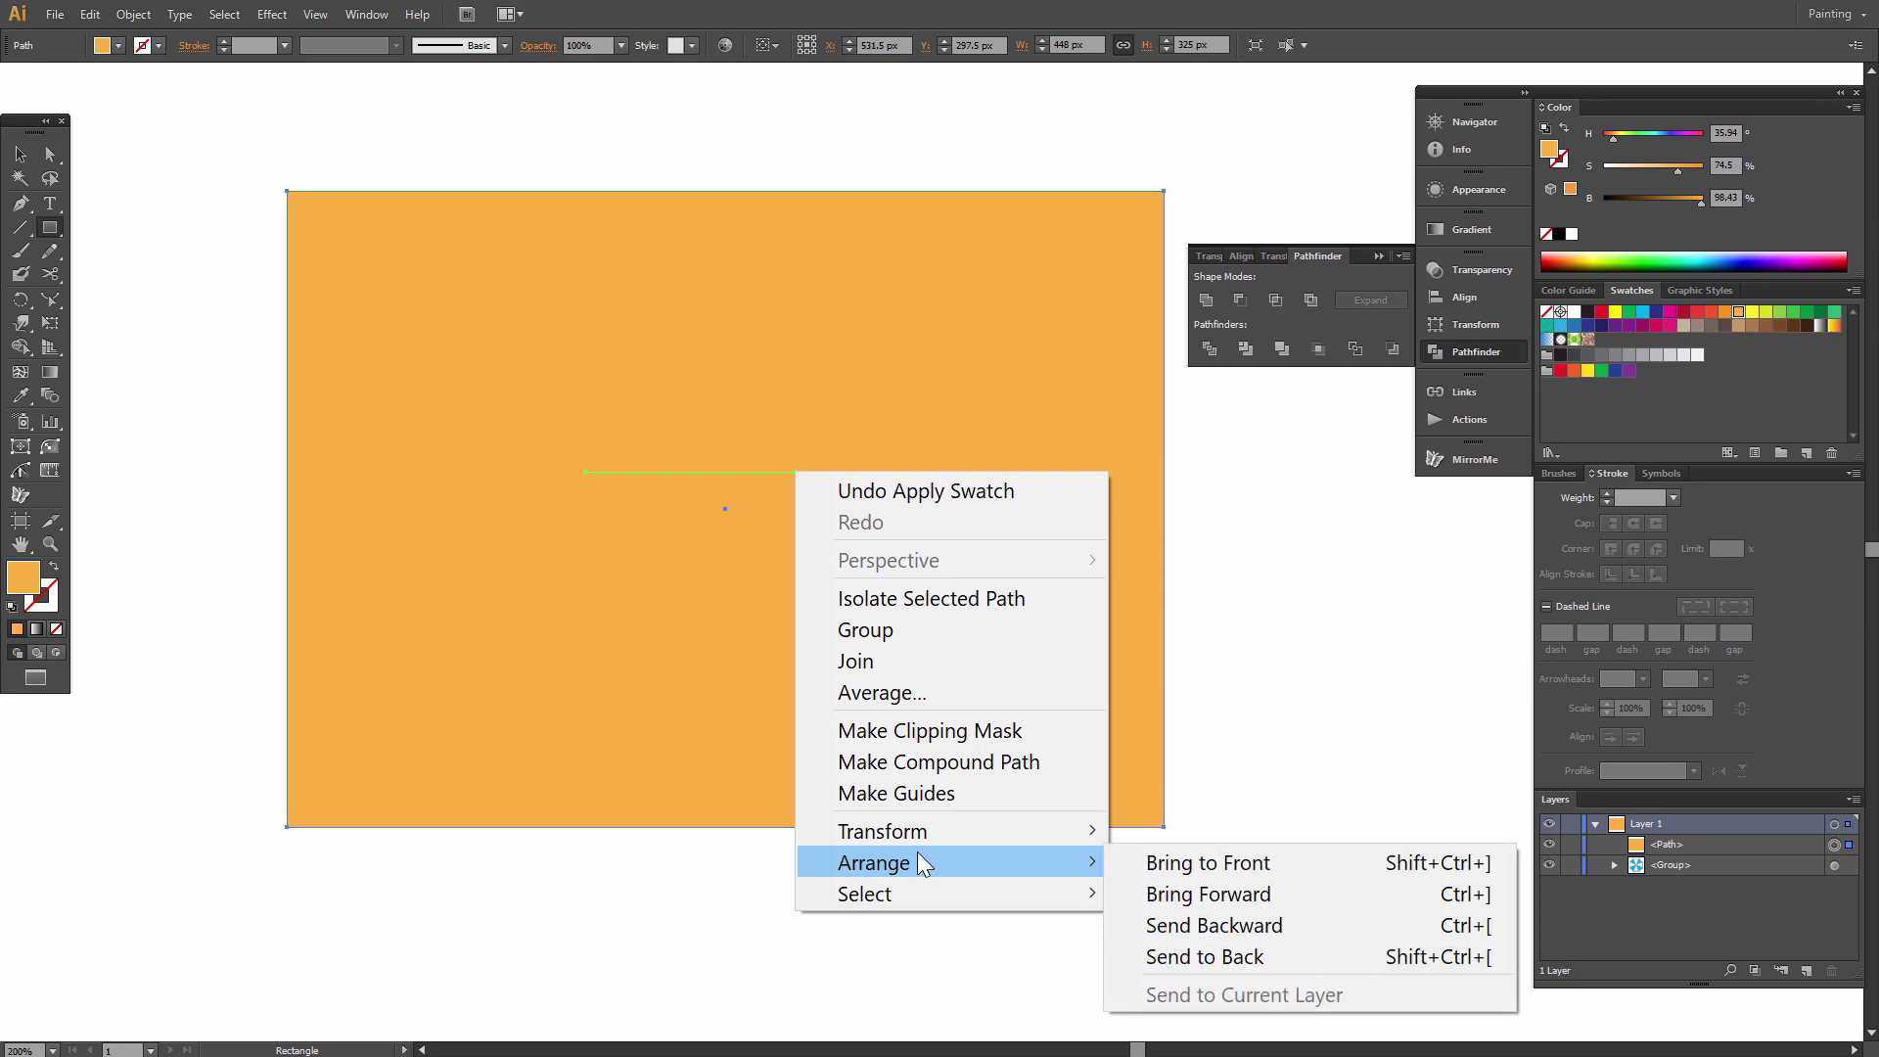
click(1209, 957)
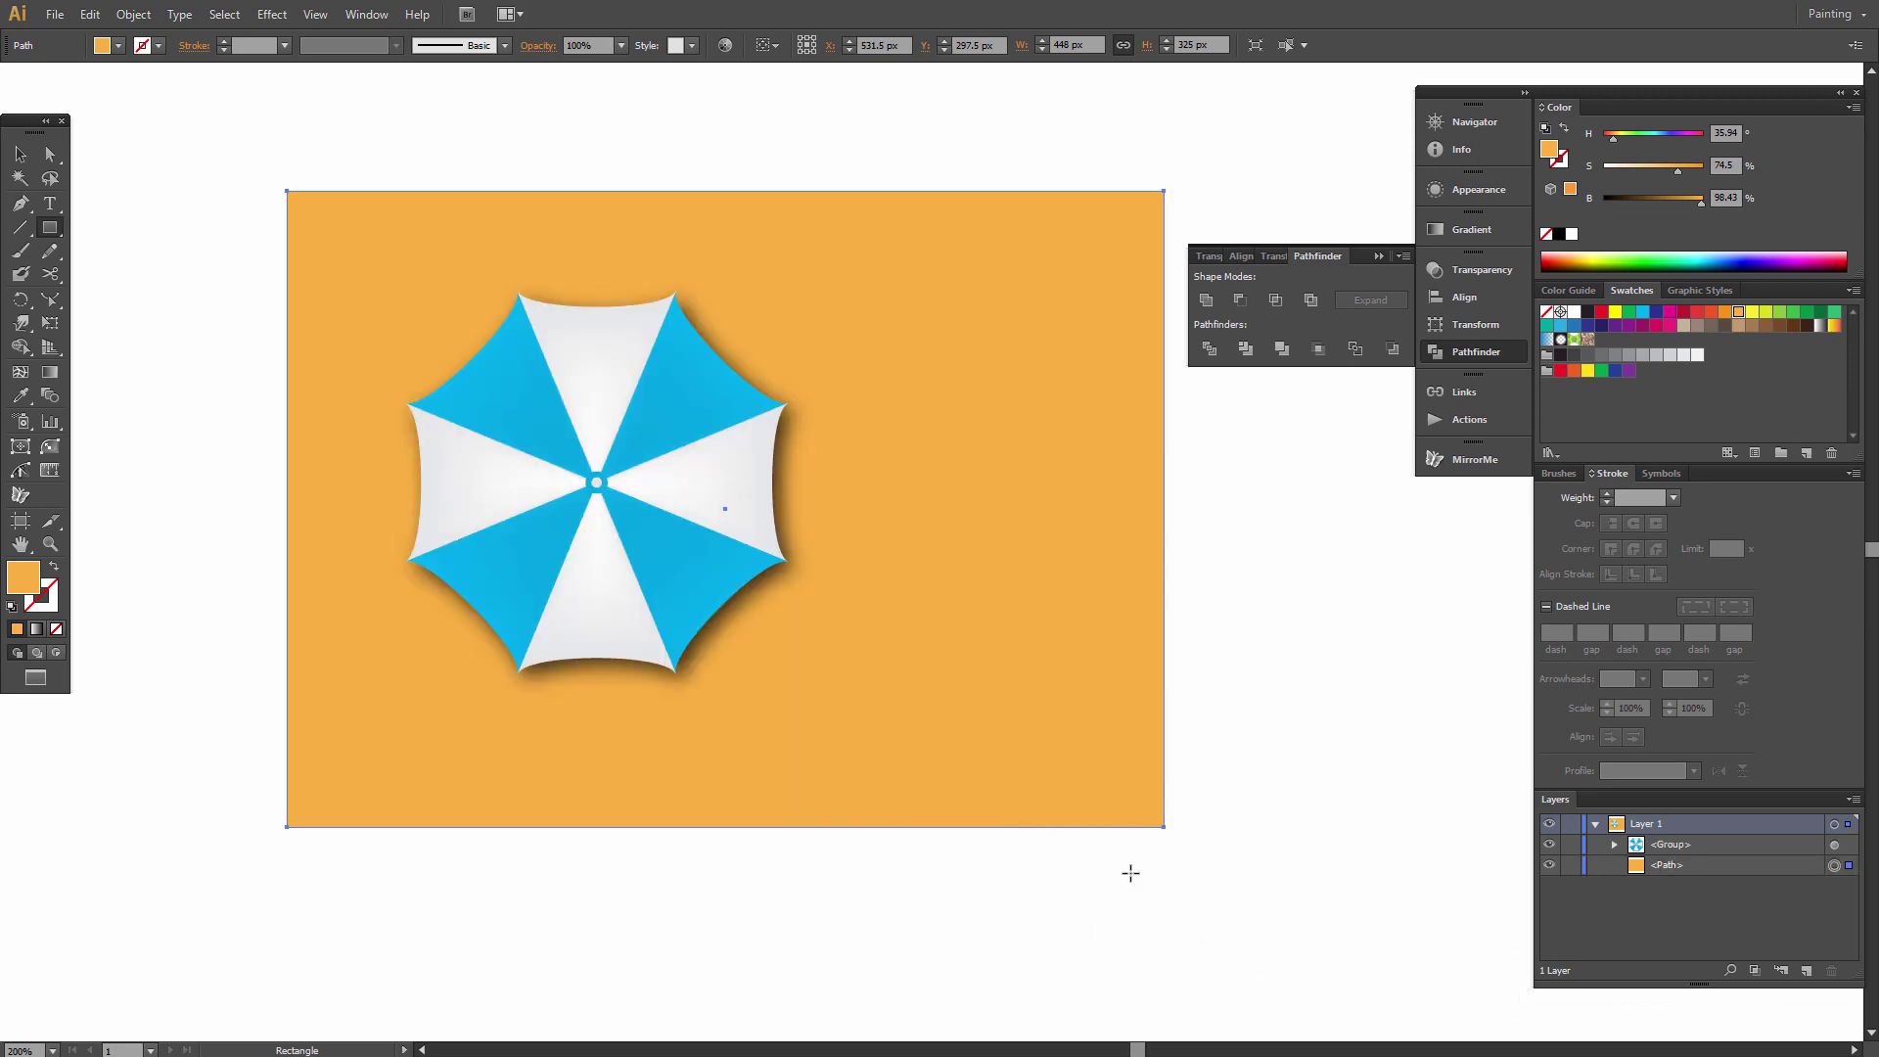
click(20, 155)
click(126, 163)
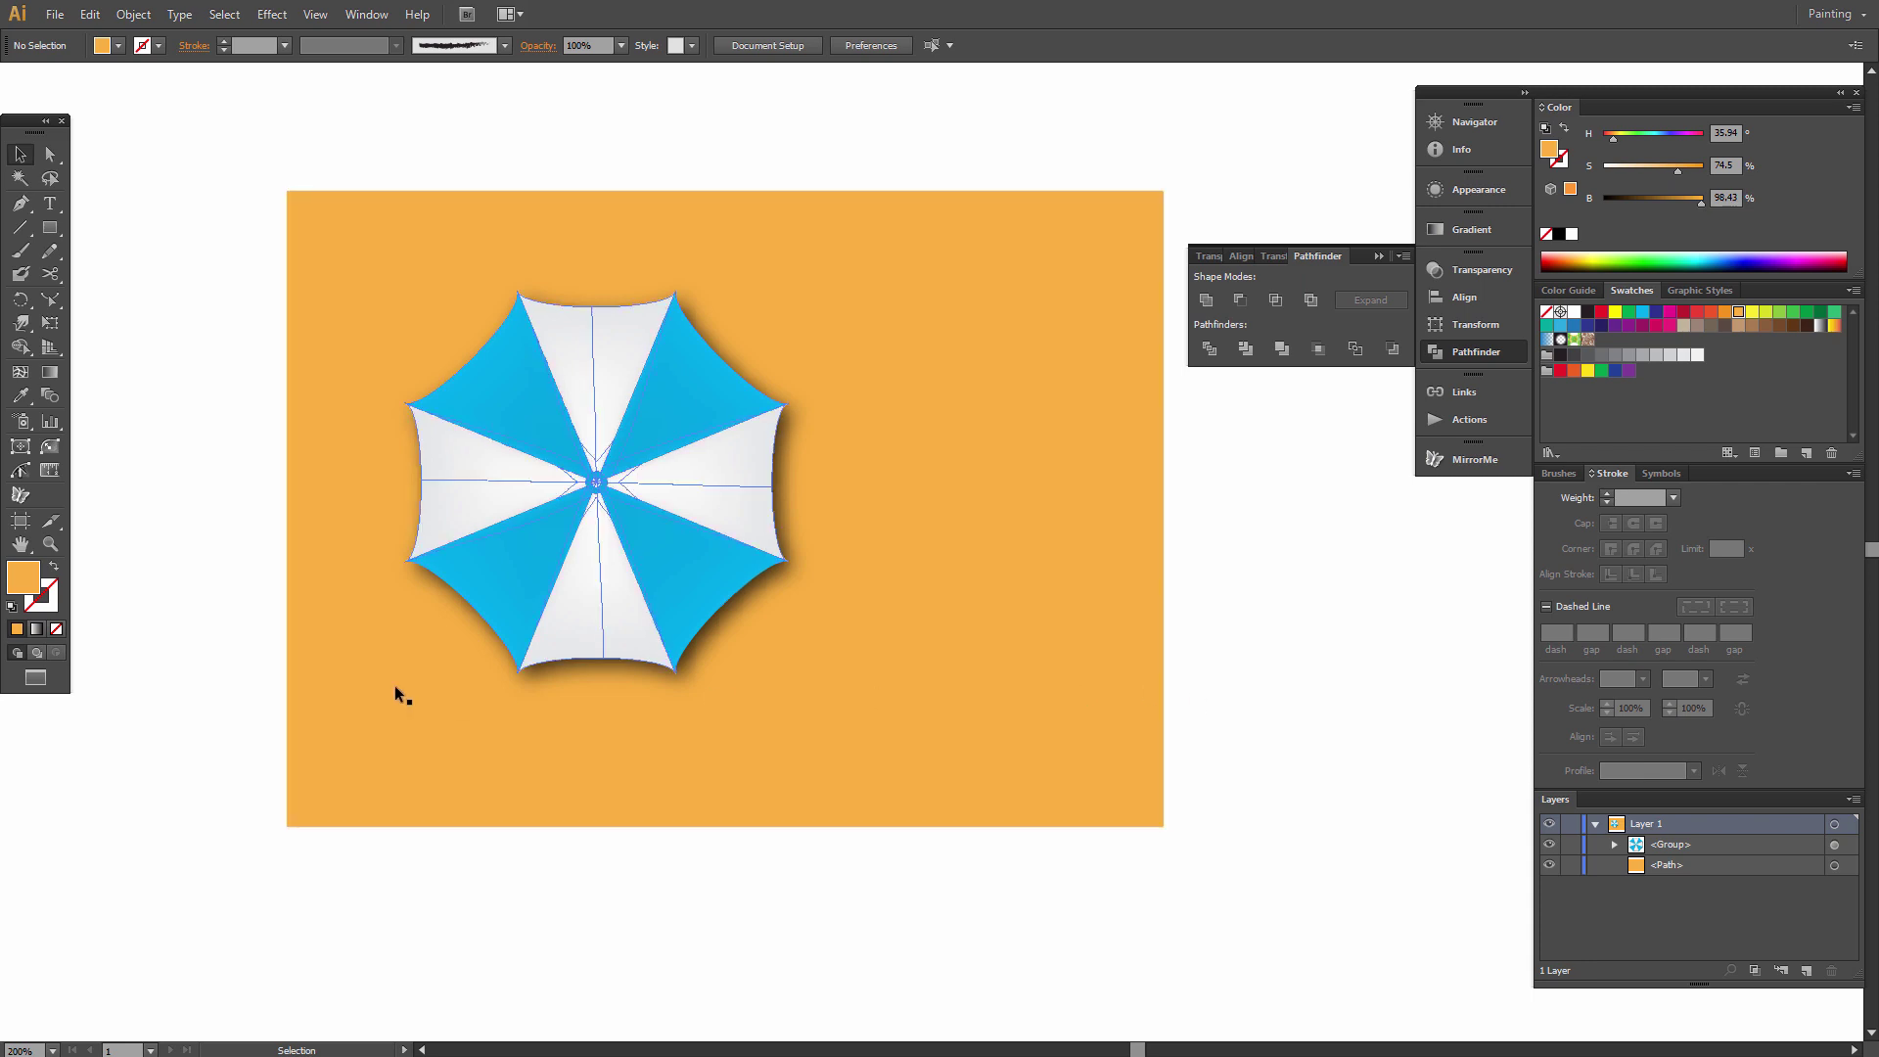
- Examine the umbrella's panel shading, centre circles and drop shadow up close against the orange background
click(50, 544)
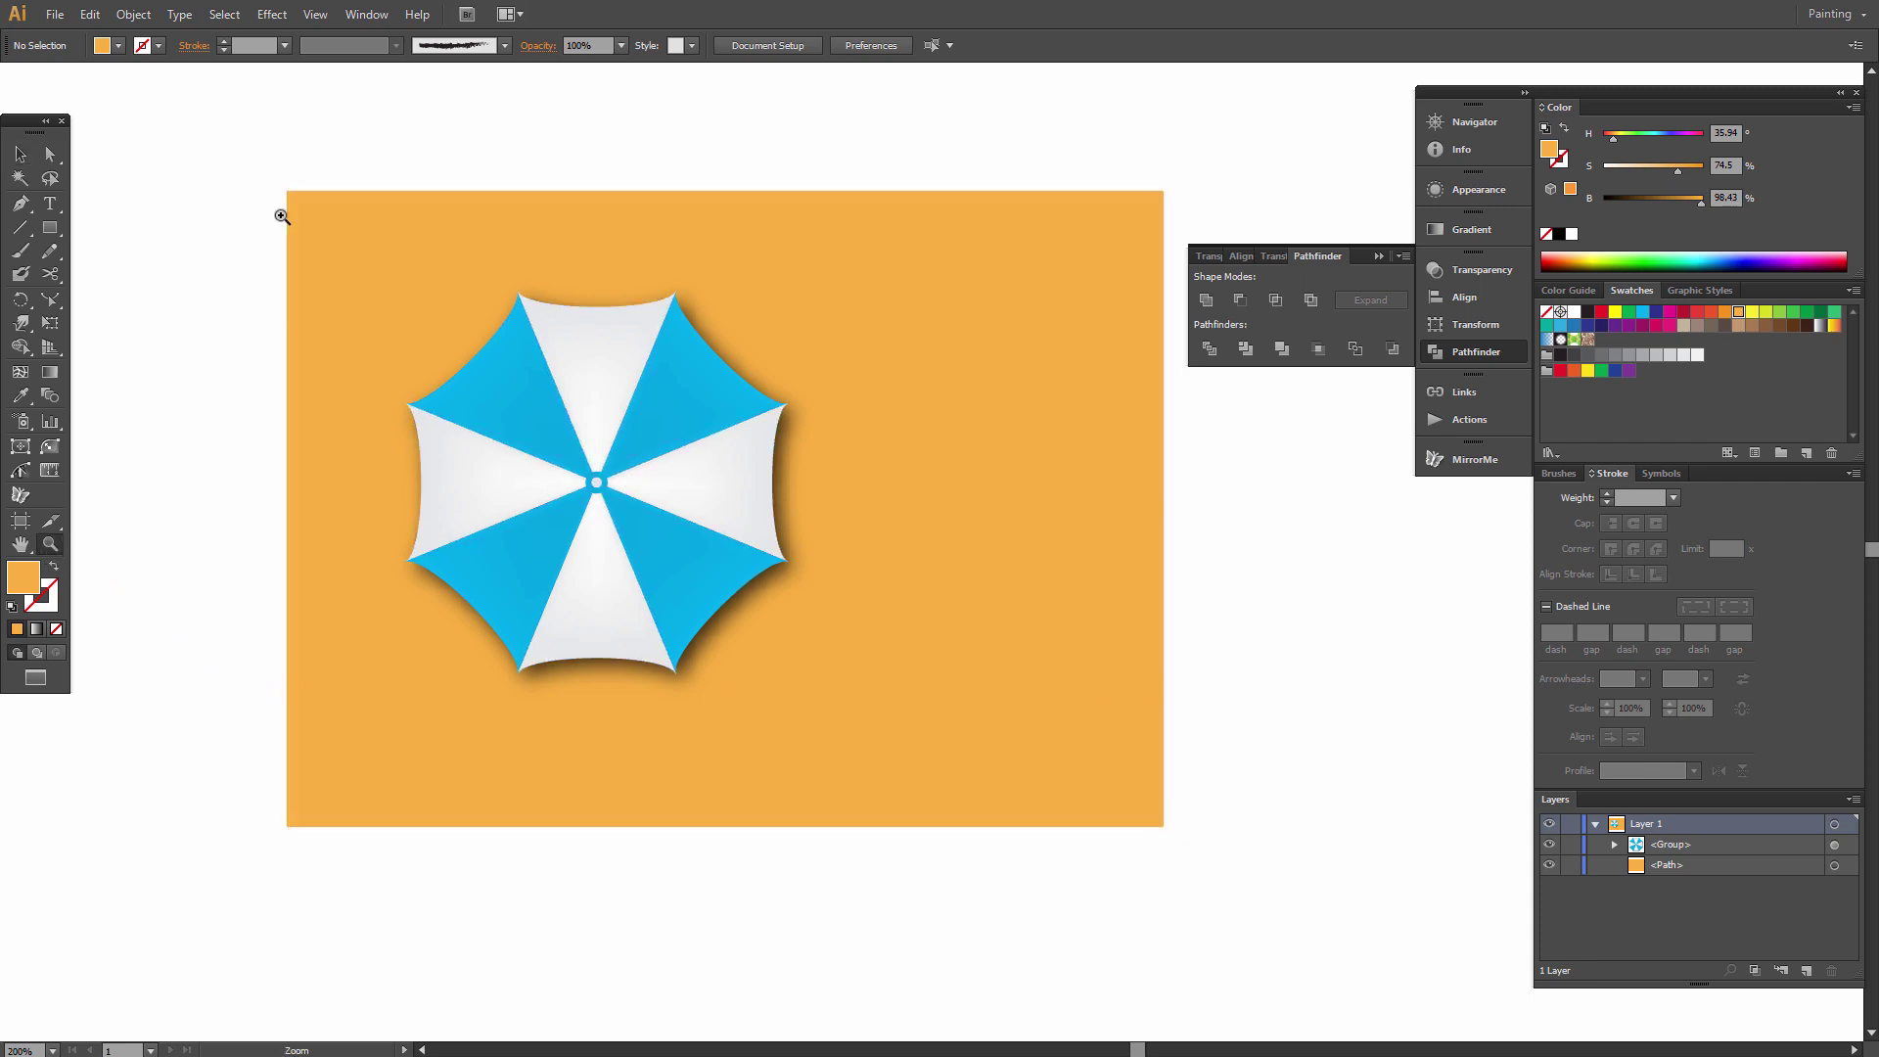
drag(287, 191, 1161, 829)
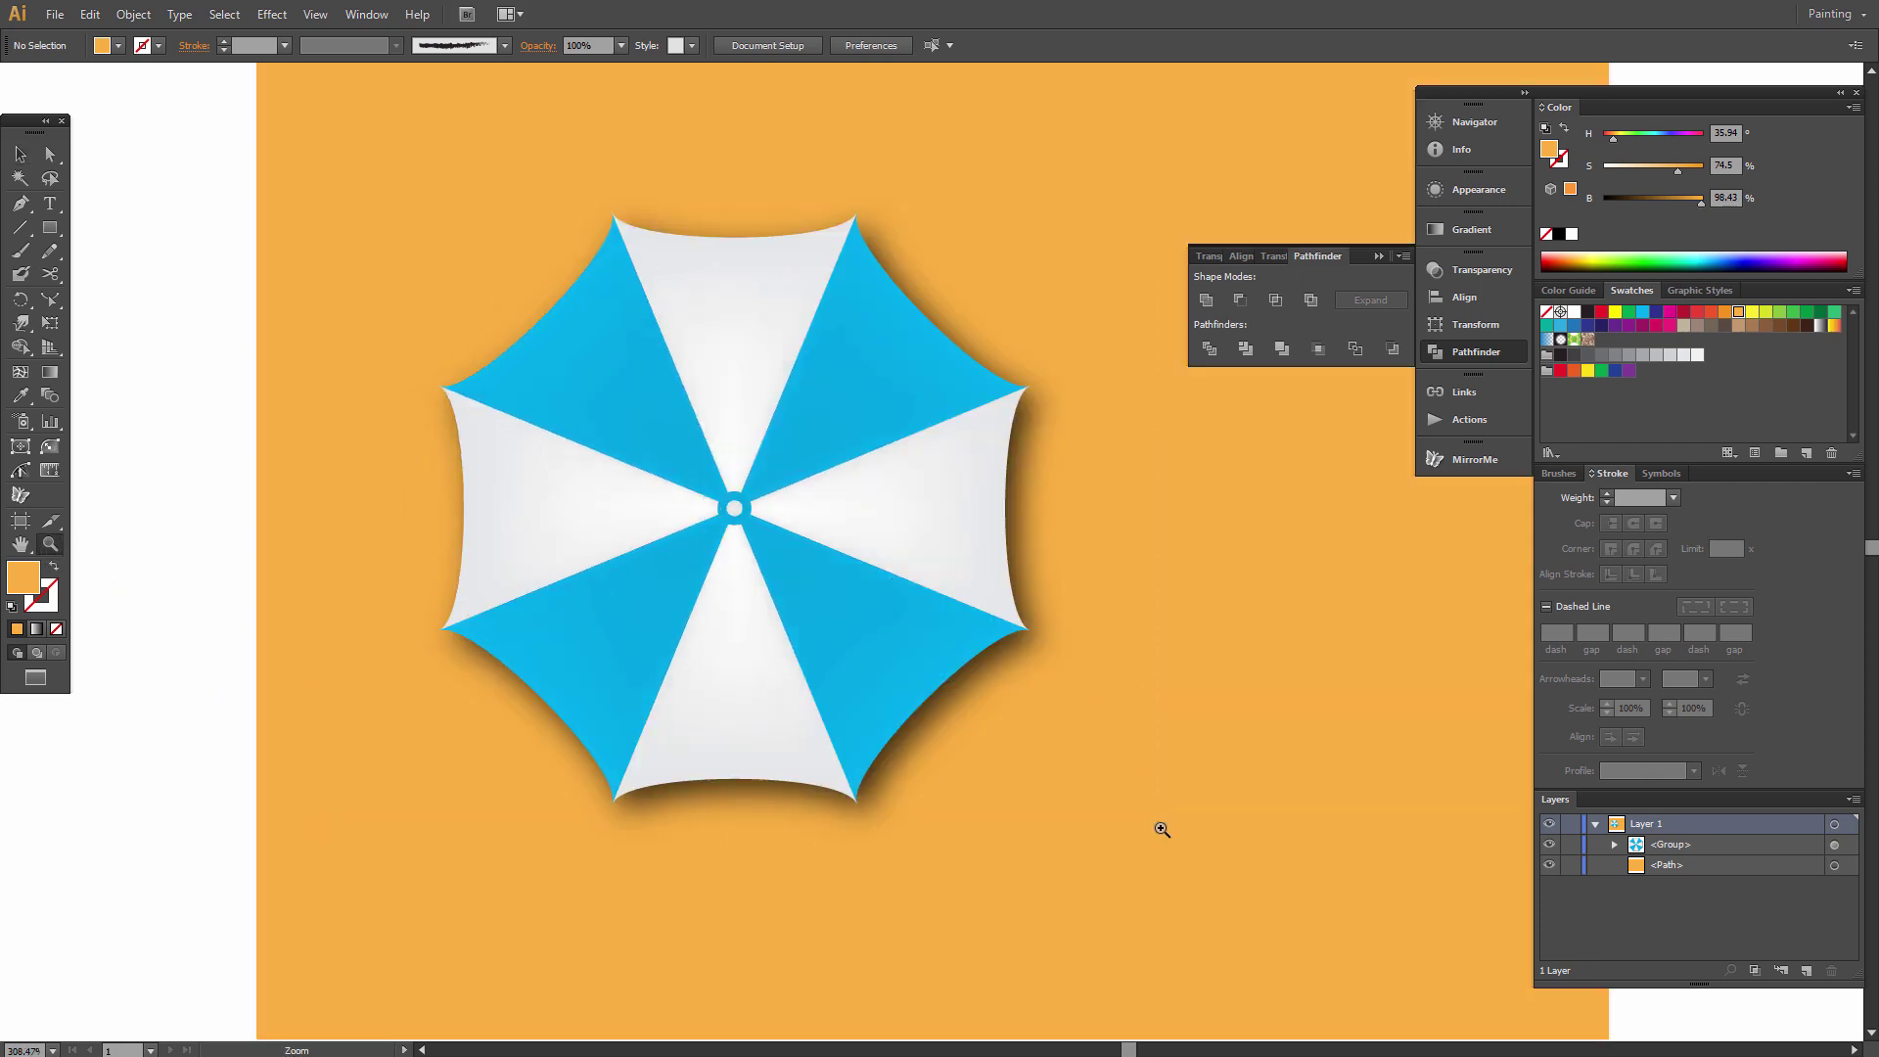
drag(1136, 659, 969, 661)
click(774, 544)
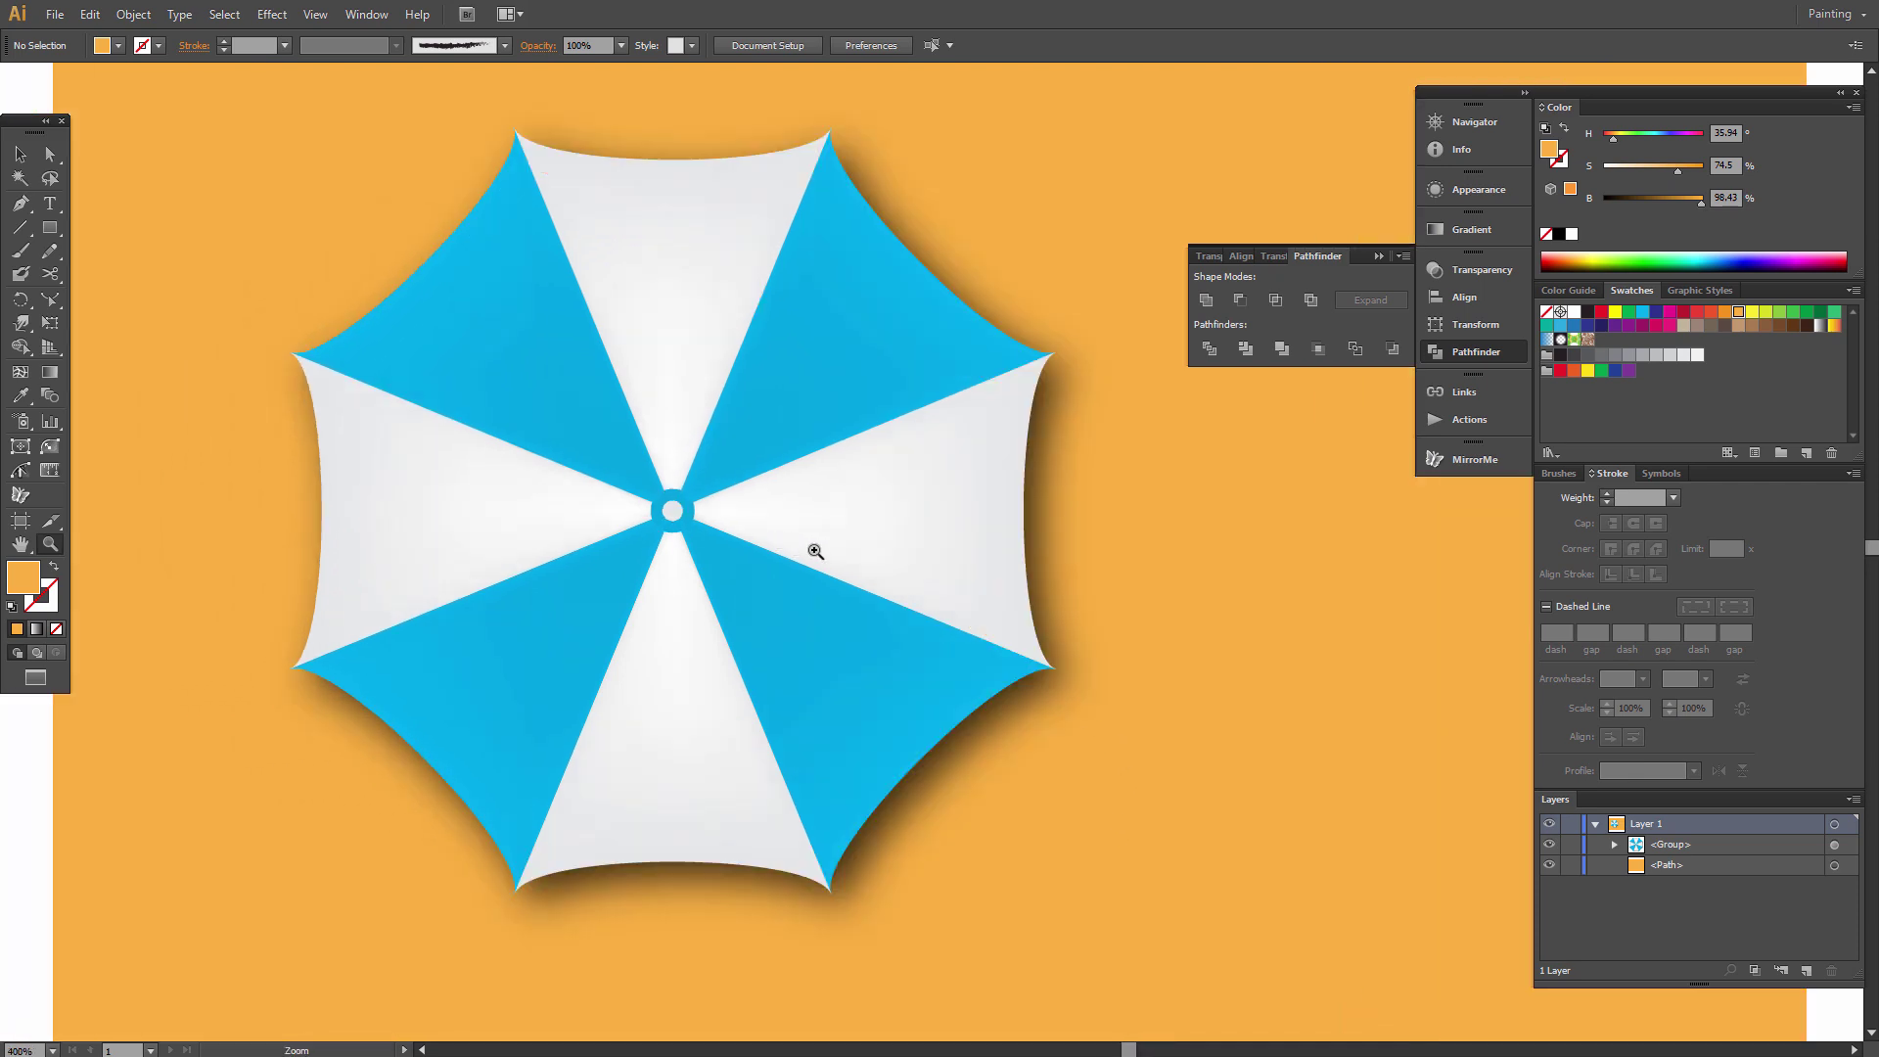
click(1319, 576)
drag(772, 573, 1393, 619)
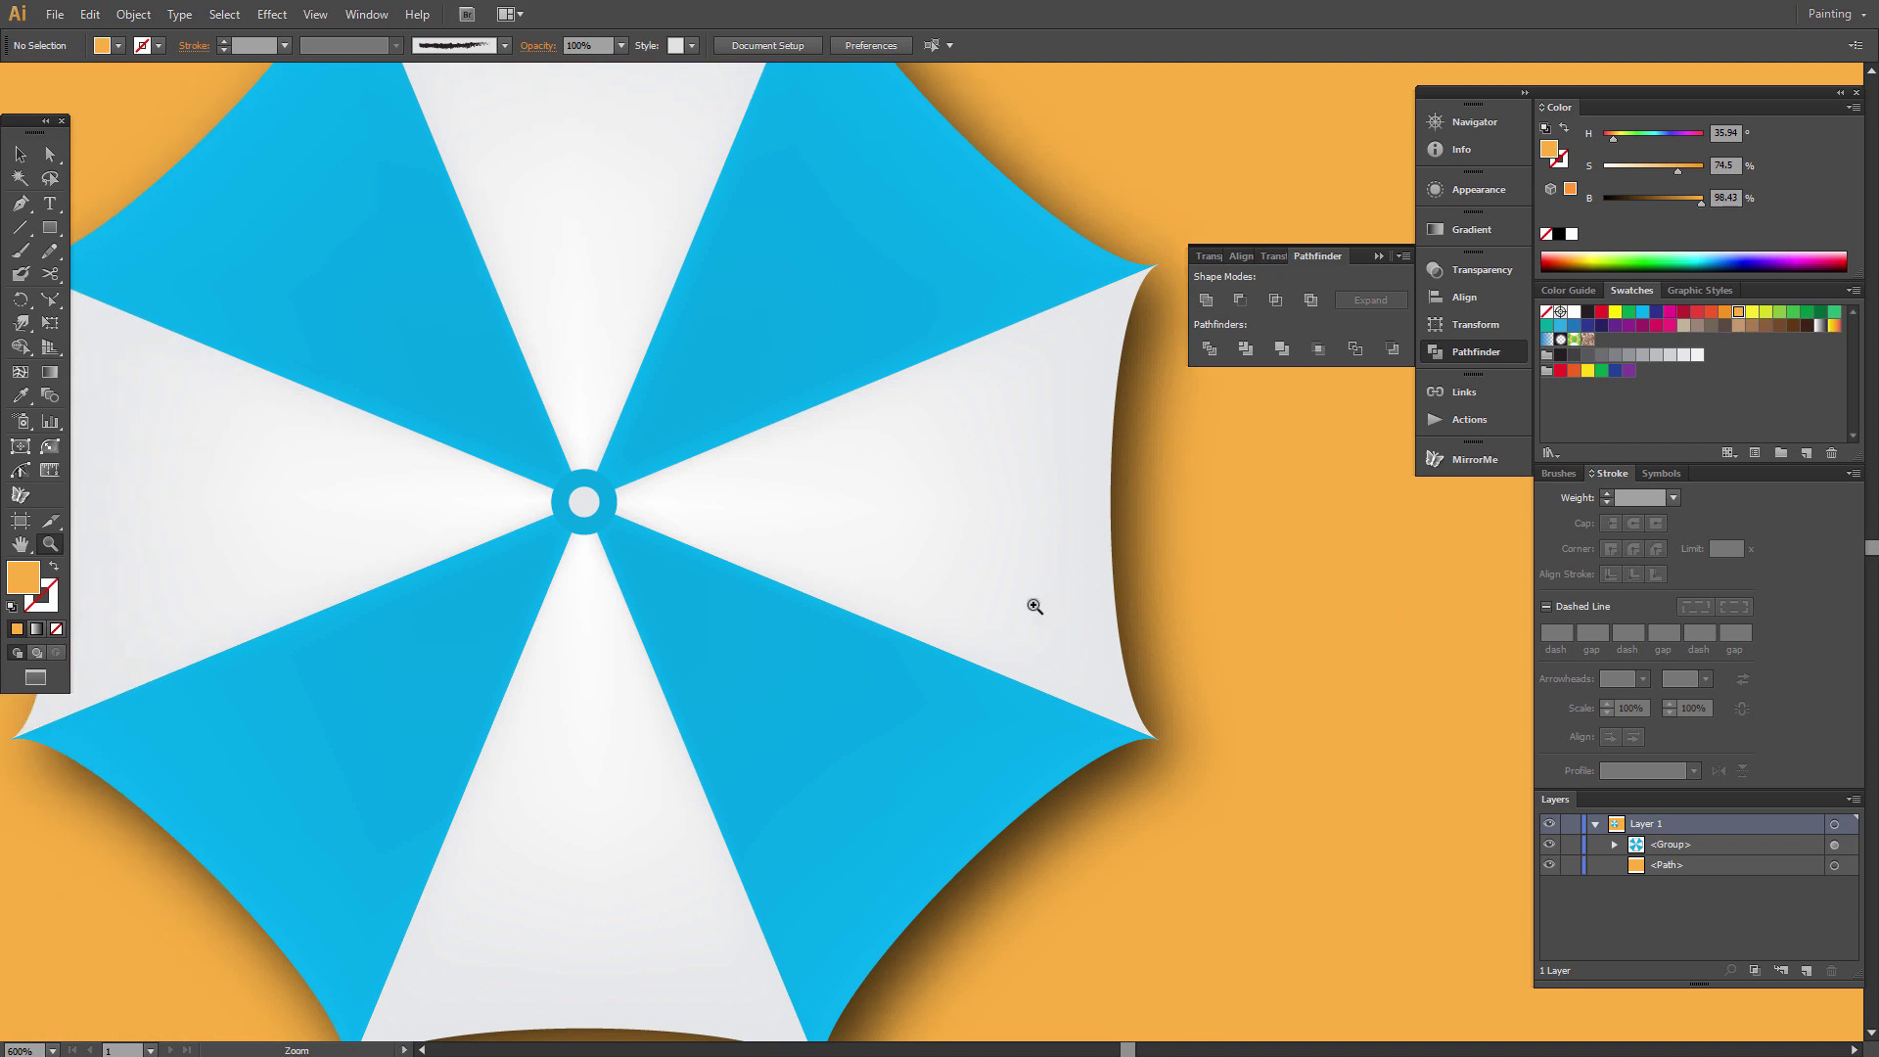
alt+click(879, 585)
drag(1115, 570, 1000, 588)
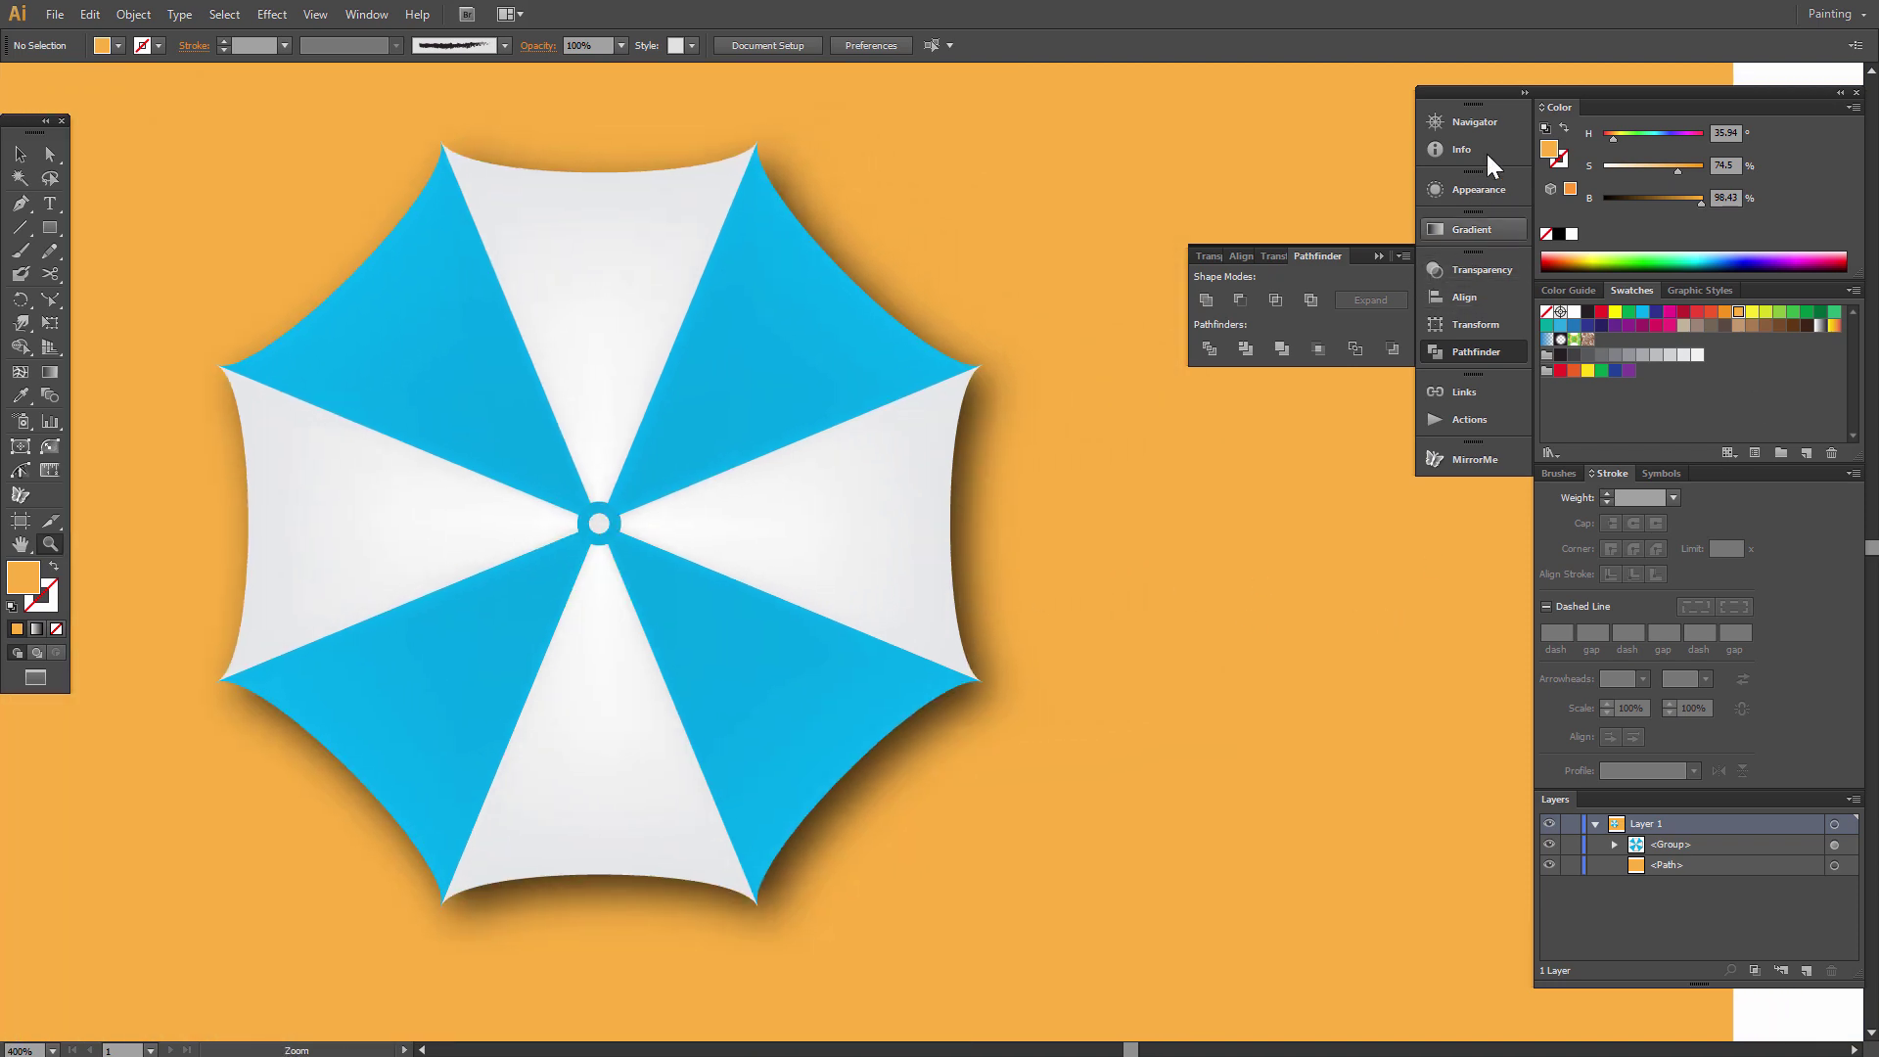
click(1379, 257)
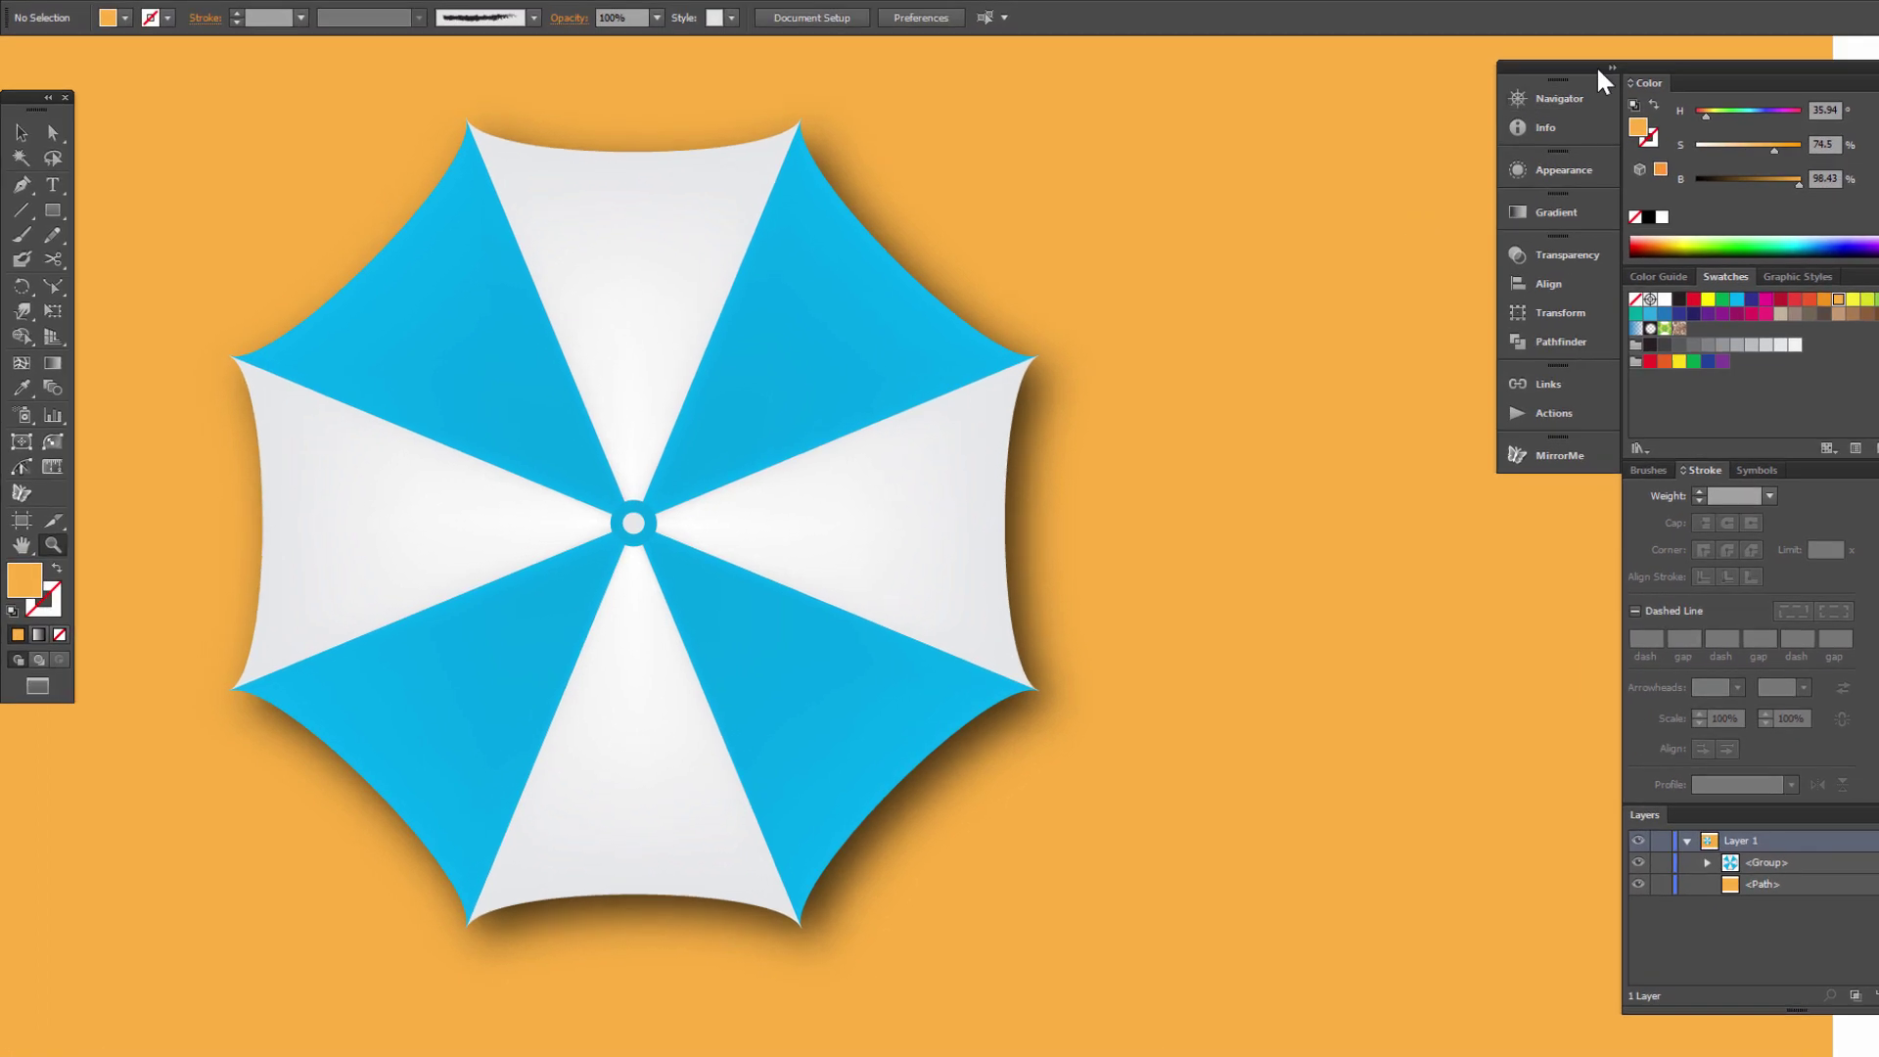